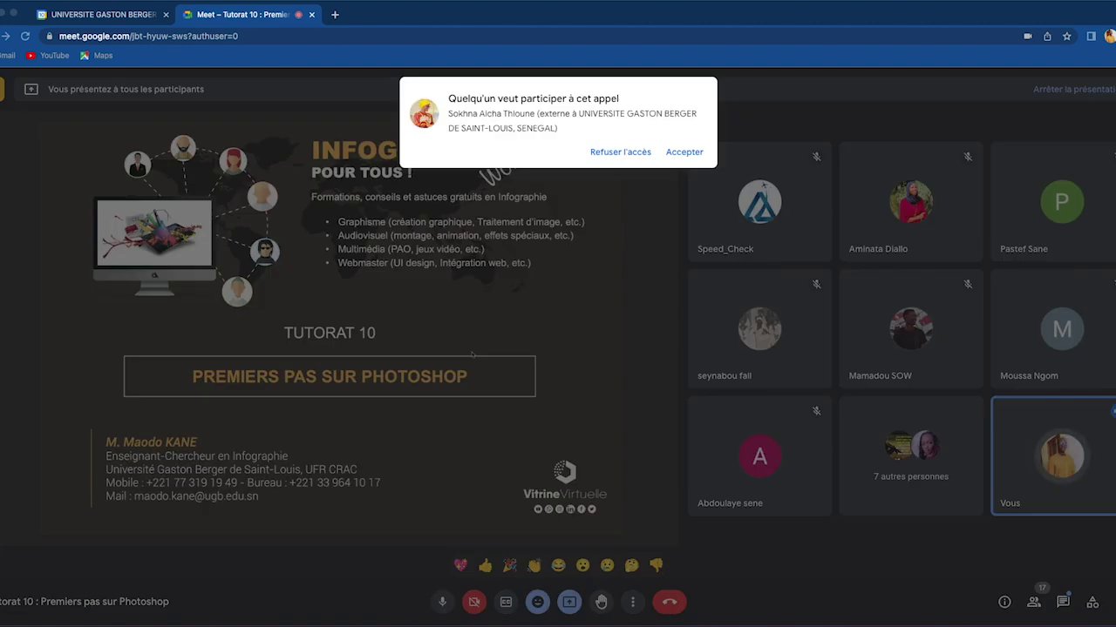
Step: Accept the pending join request while 'Premiers pas sur Photoshop' stays presented
{"action": "left_click", "coordinate": [679, 154]}
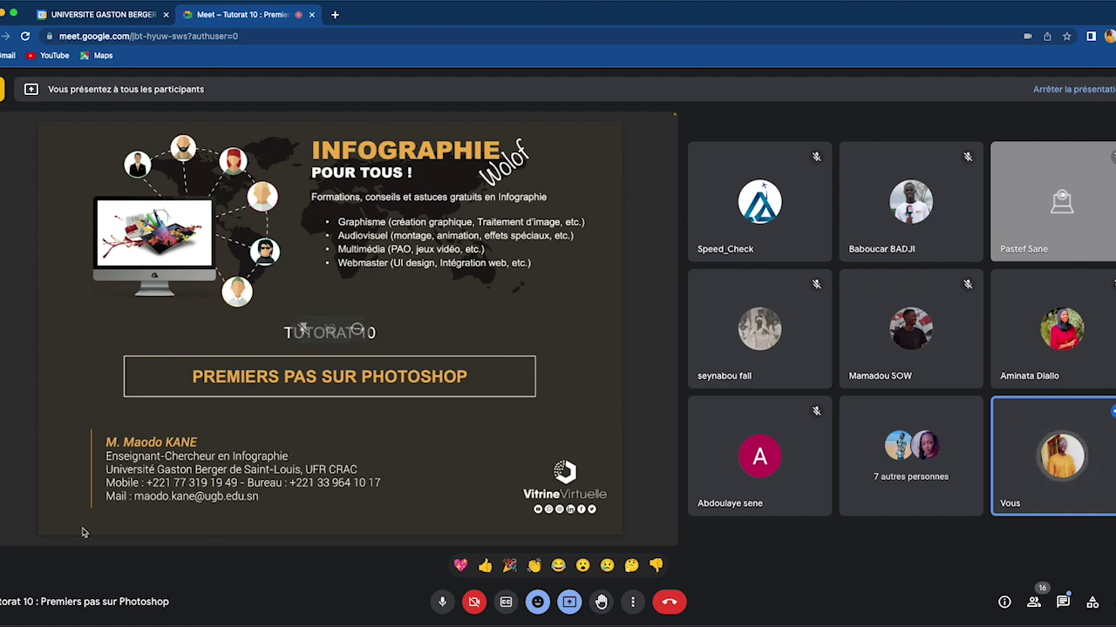
Step: Advance to the Sommaire slide and admit the next waiting participant
{"action": "key", "text": "Right"}
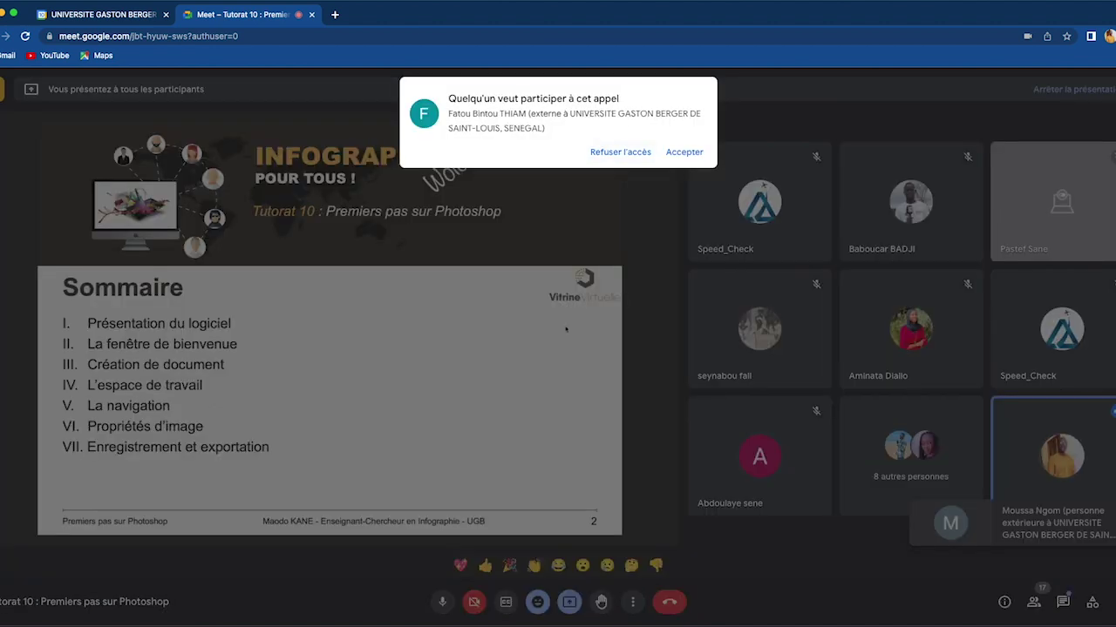
{"action": "left_click", "coordinate": [684, 152]}
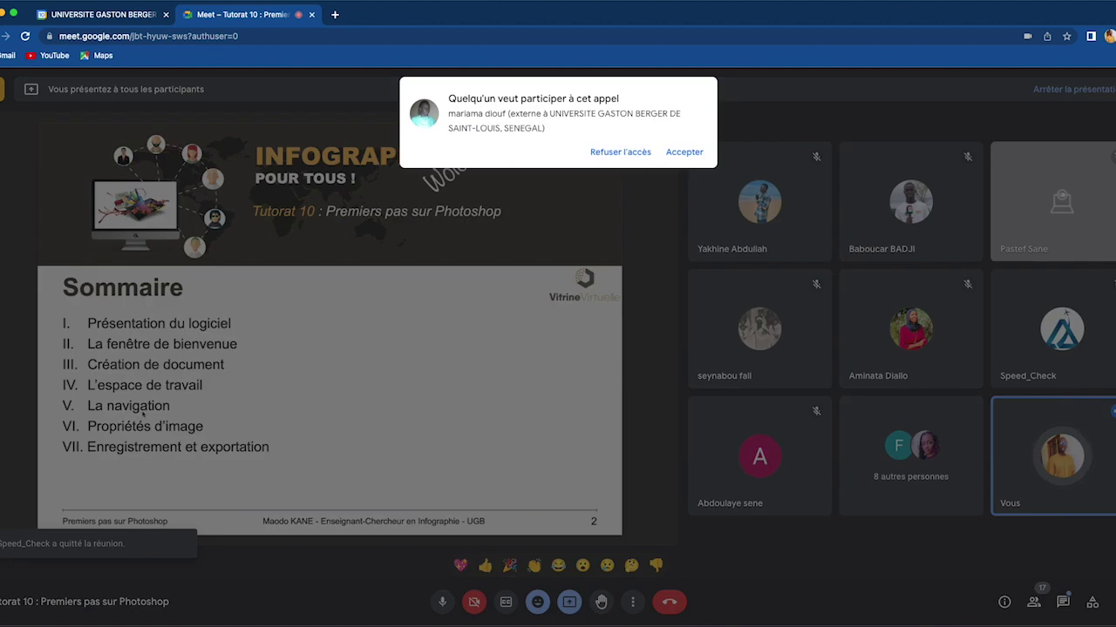
Step: Accept both remaining join requests, bringing the call to 18 participants
{"action": "left_click", "coordinate": [684, 153]}
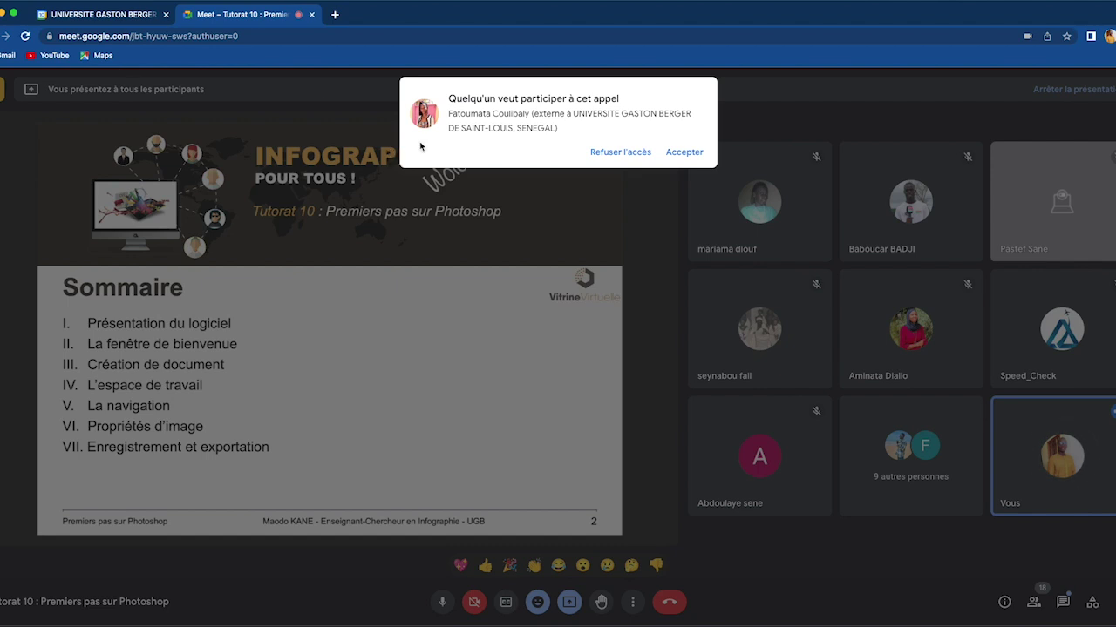
{"action": "left_click", "coordinate": [685, 152]}
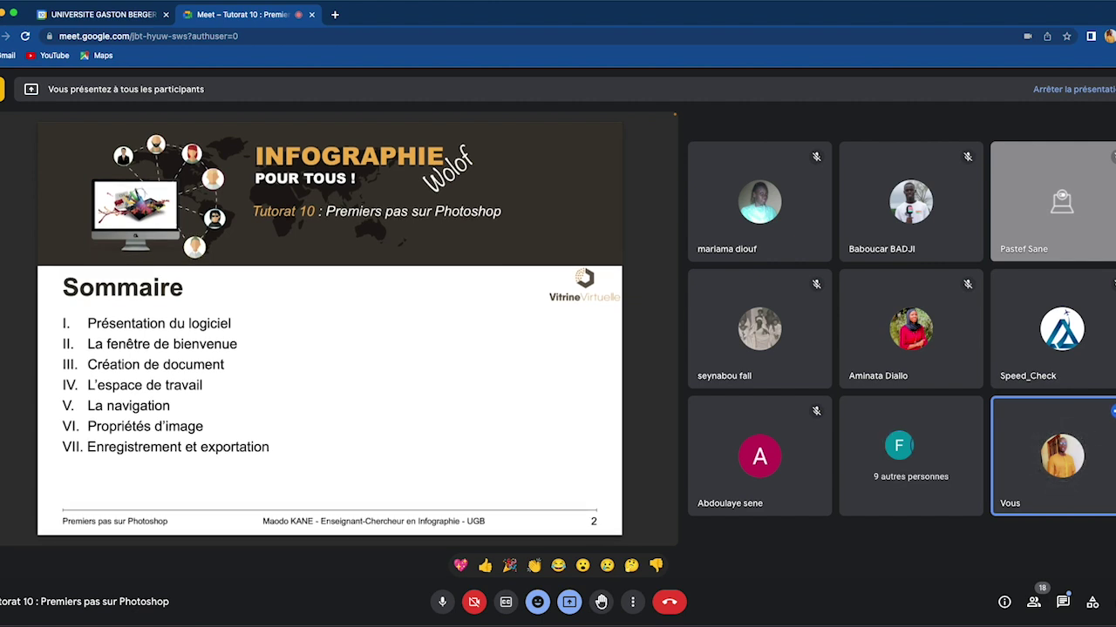
Step: Advance the presentation to slide 3, 'Présentation du logiciel'
{"action": "key", "text": "Down"}
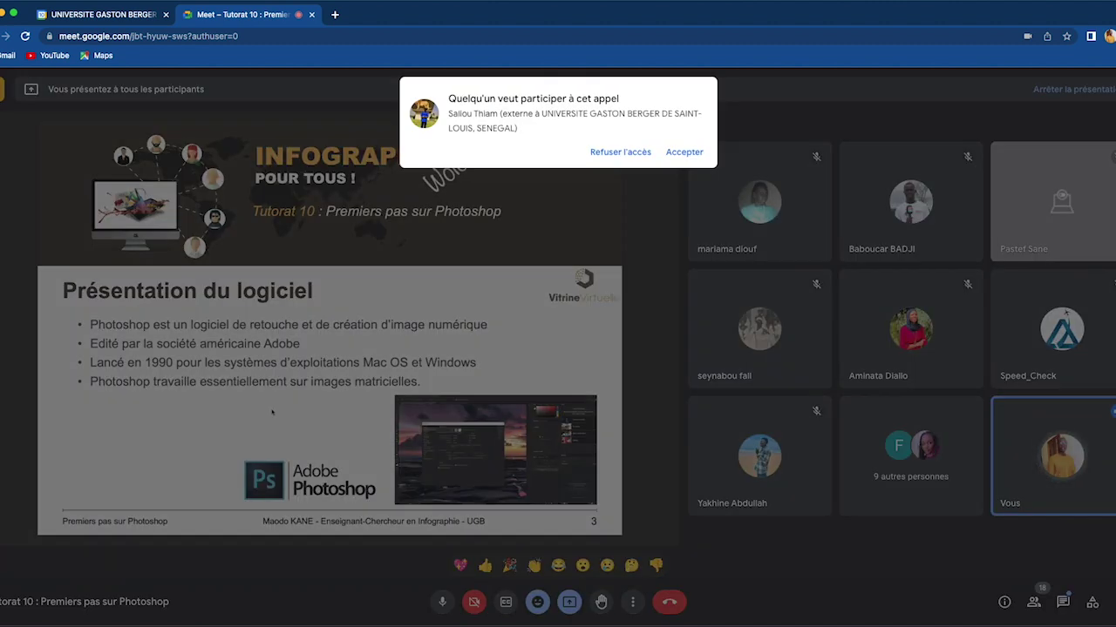
Step: Admit the waiting student, bringing the call to 19 participants
{"action": "left_click", "coordinate": [680, 154]}
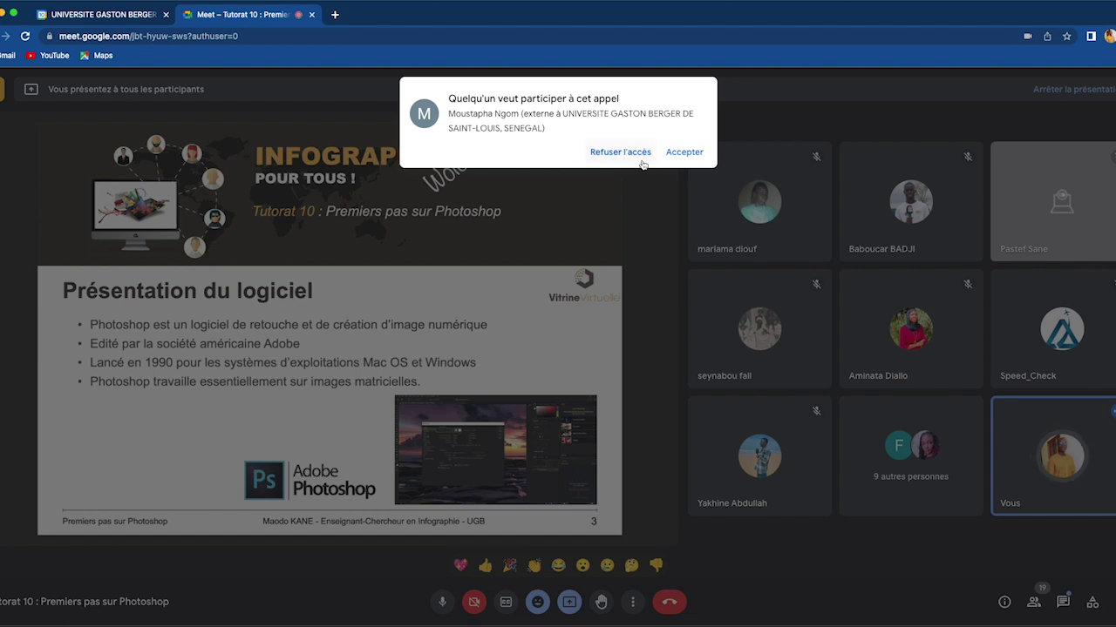
Step: Accept two more join requests, bringing the call to 21 participants
{"action": "left_click", "coordinate": [682, 154]}
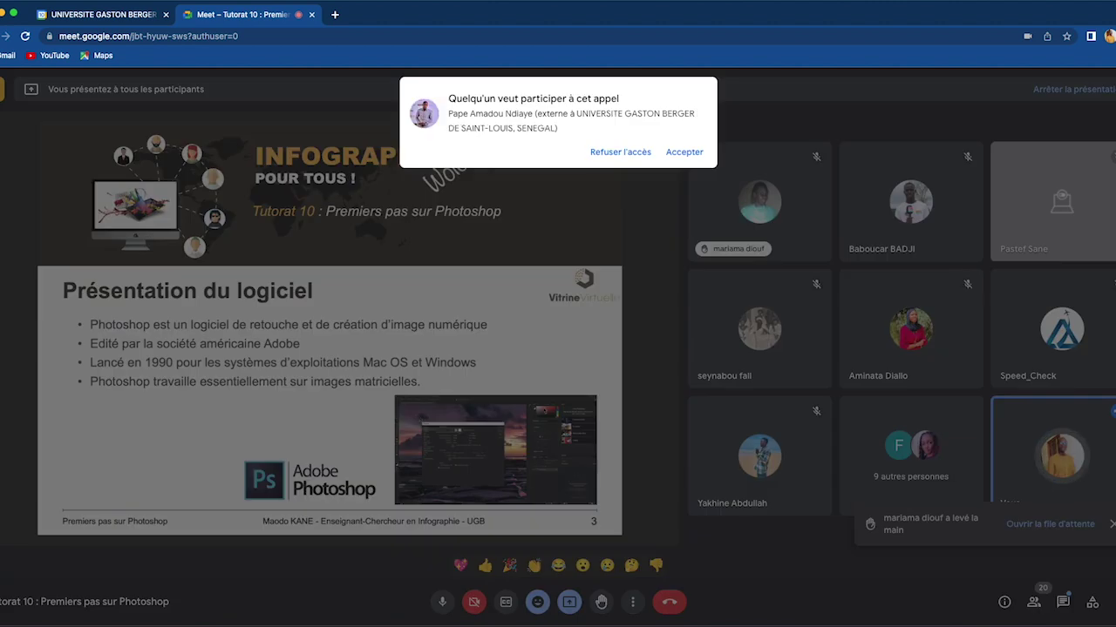
{"action": "left_click", "coordinate": [680, 151]}
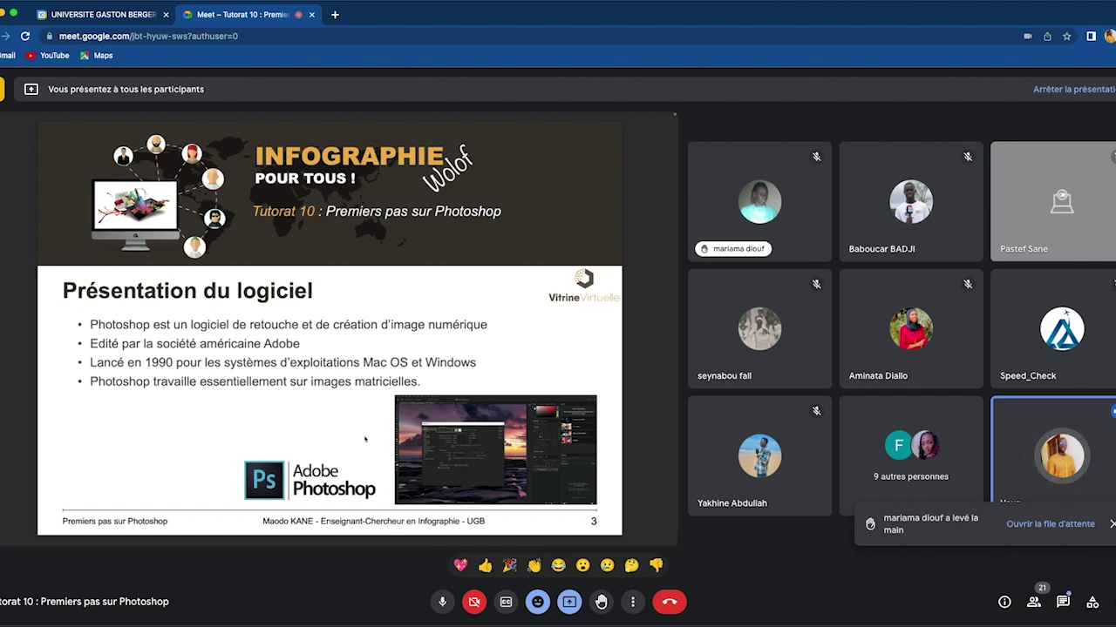
Step: Advance to the next slide and admit two waiting participants, reaching 23
{"action": "key", "text": "Right"}
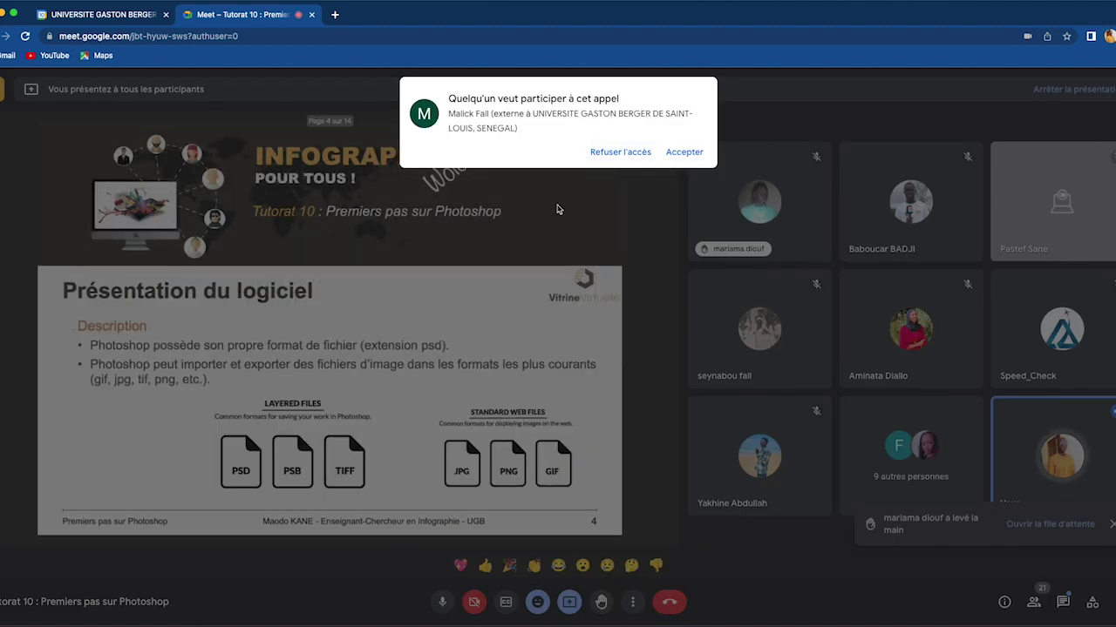
{"action": "left_click", "coordinate": [685, 153]}
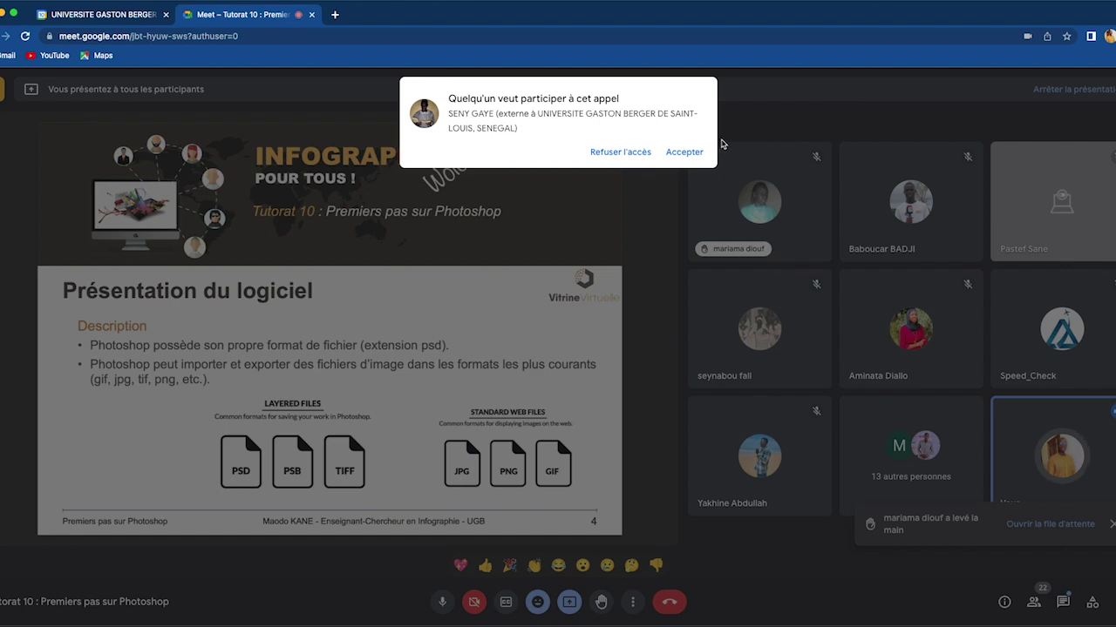
{"action": "left_click", "coordinate": [684, 151]}
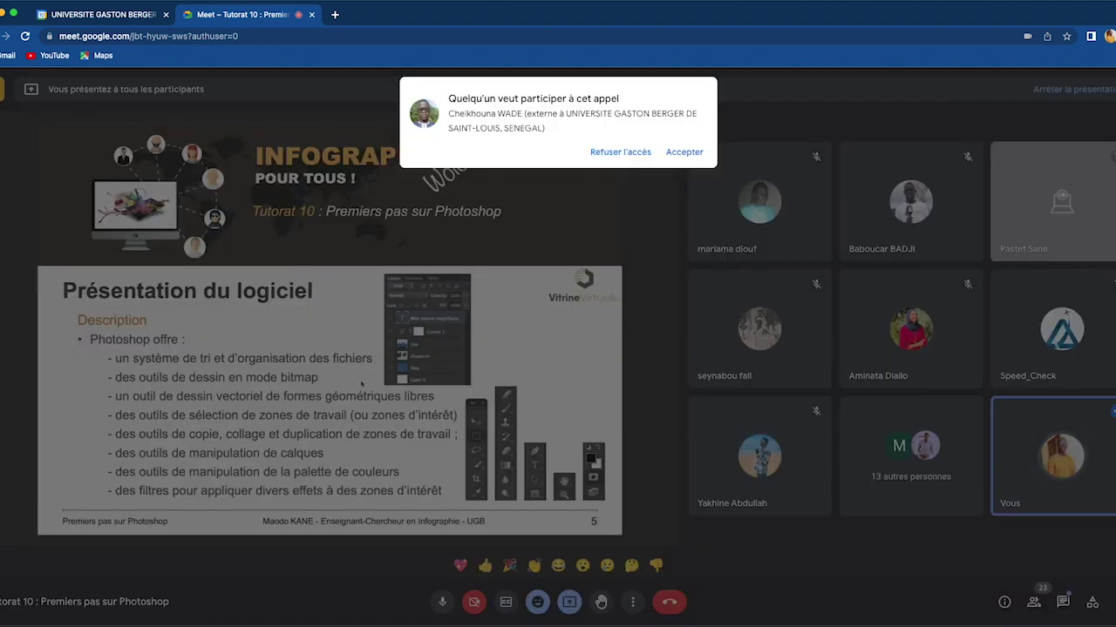
Step: Accept two further join requests, bringing the count to 24 participants
{"action": "left_click", "coordinate": [684, 151]}
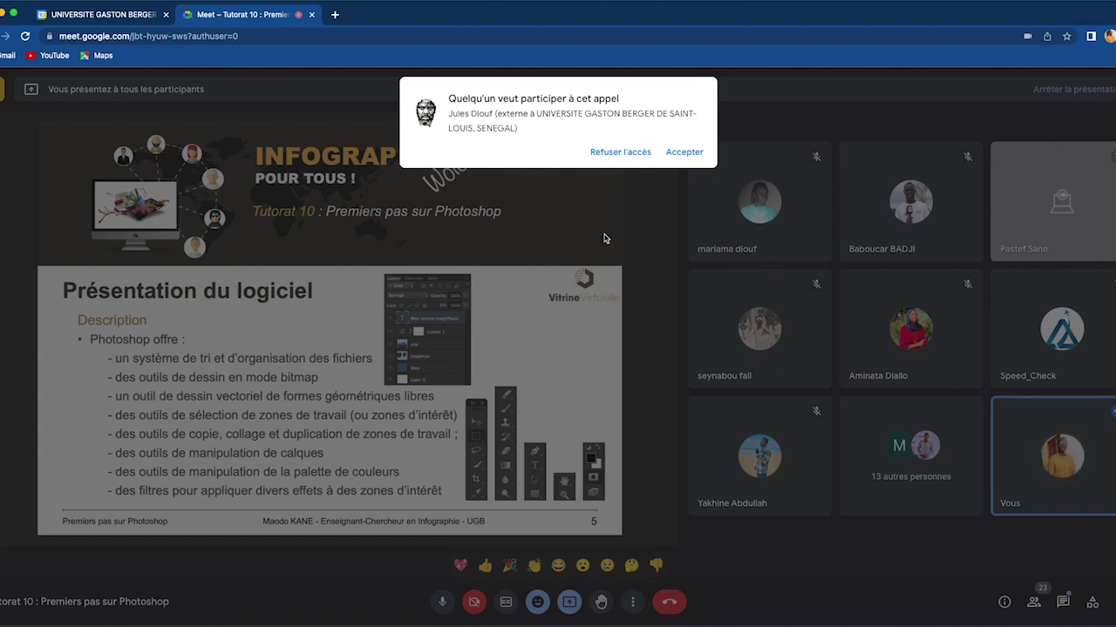
{"action": "left_click", "coordinate": [684, 152]}
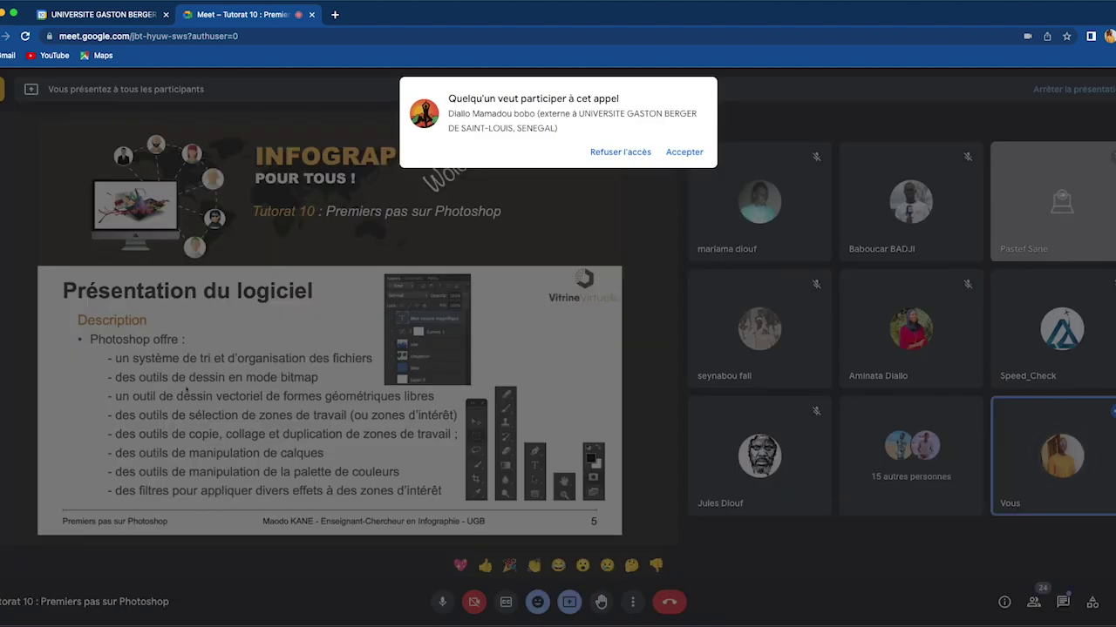
Step: Accept the latest join request so none remains pending
{"action": "left_click", "coordinate": [684, 154]}
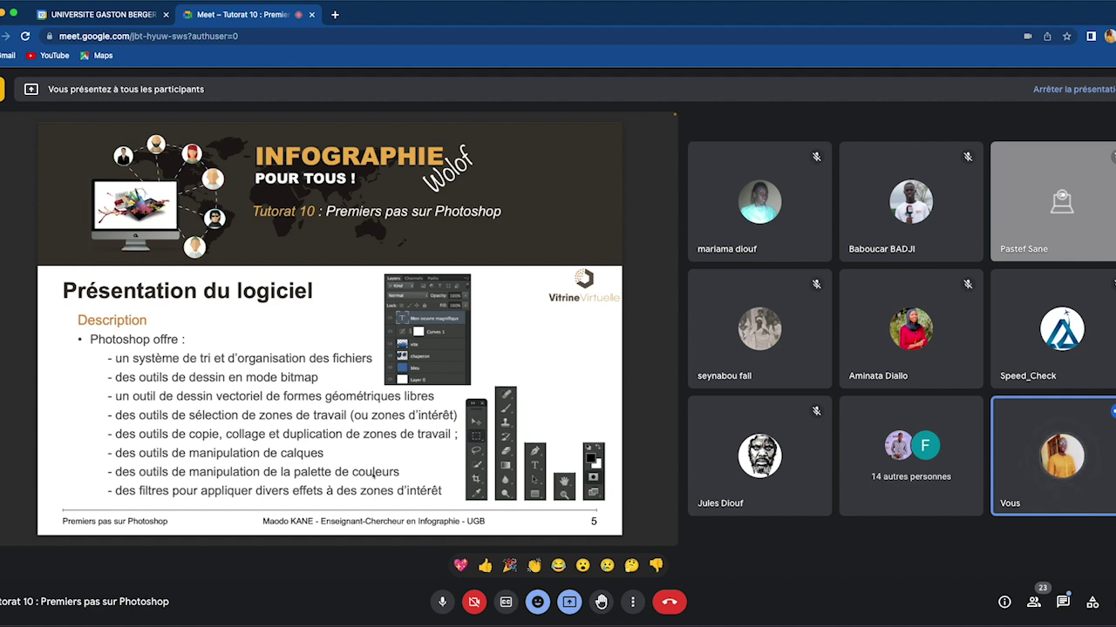
Step: Show the 'Configuration requise' slide, admit the waiting guest, then advance toward 'Téléchargement'
{"action": "key", "text": "Right"}
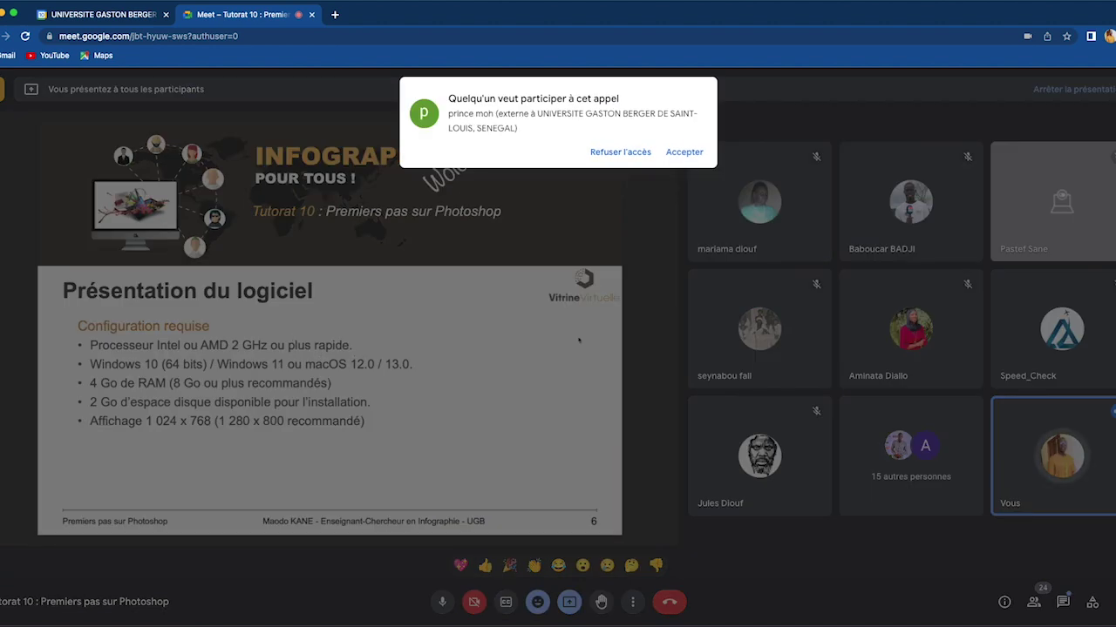
{"action": "left_click", "coordinate": [681, 153]}
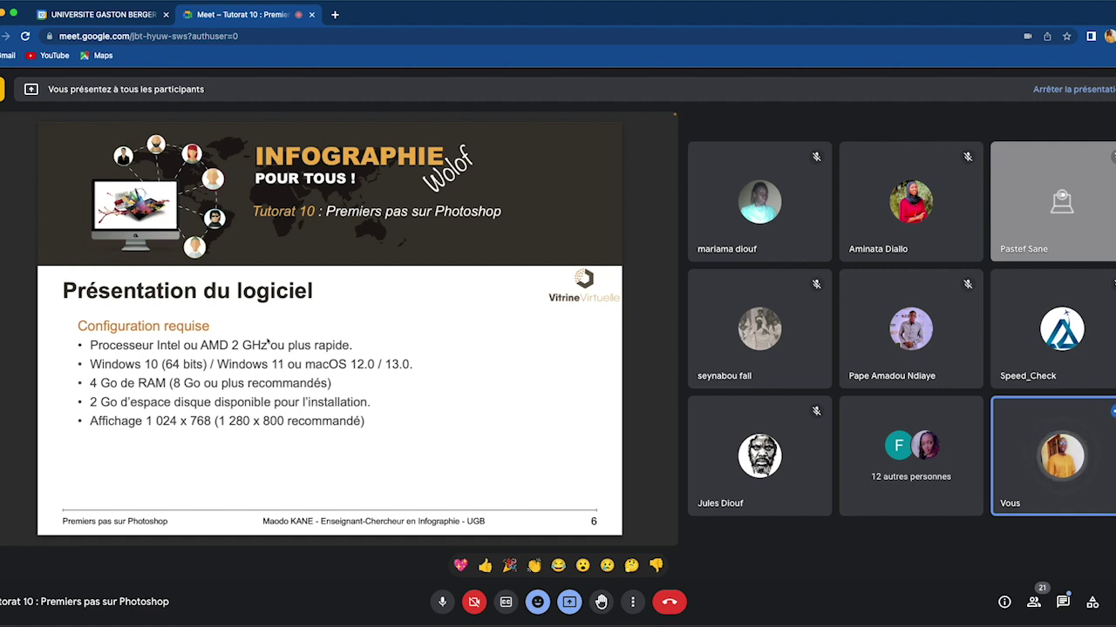
{"action": "left_click", "coordinate": [286, 472]}
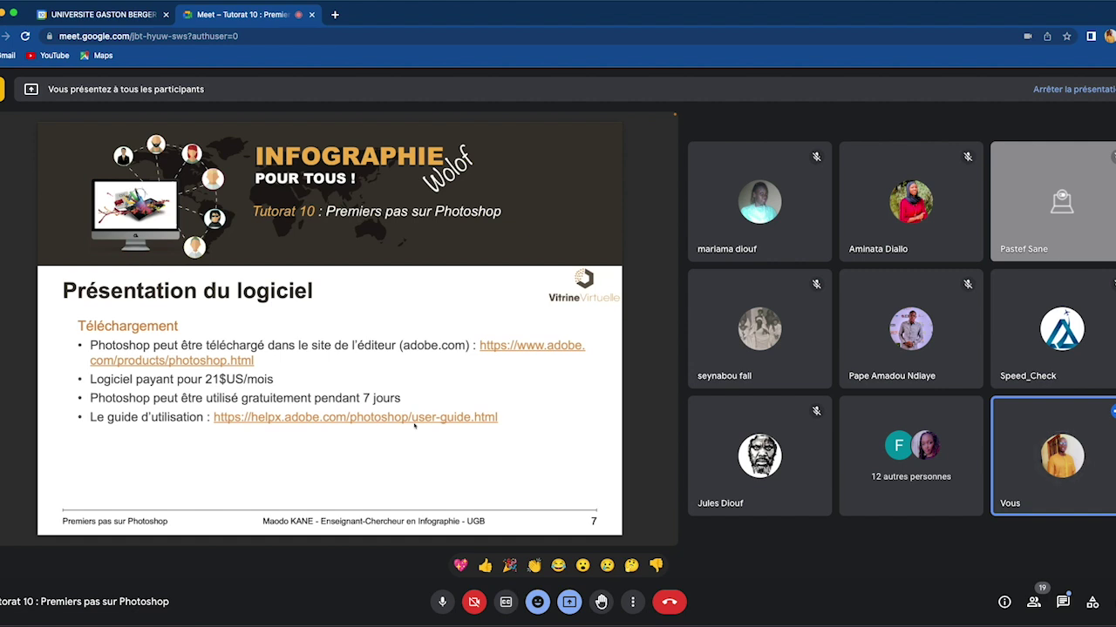
{"action": "key", "text": "Right"}
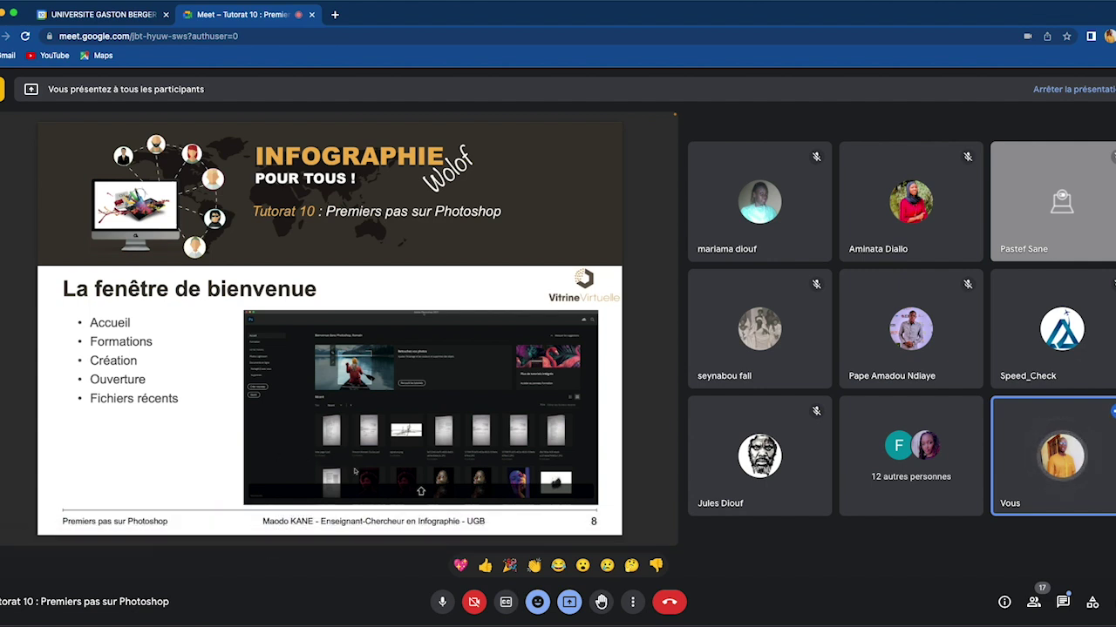
Step: Bring the Photoshop 2020 home screen forward, move it to the top-left and widen it
{"action": "mouse_move", "coordinate": [420, 527]}
{"action": "left_click", "coordinate": [392, 533]}
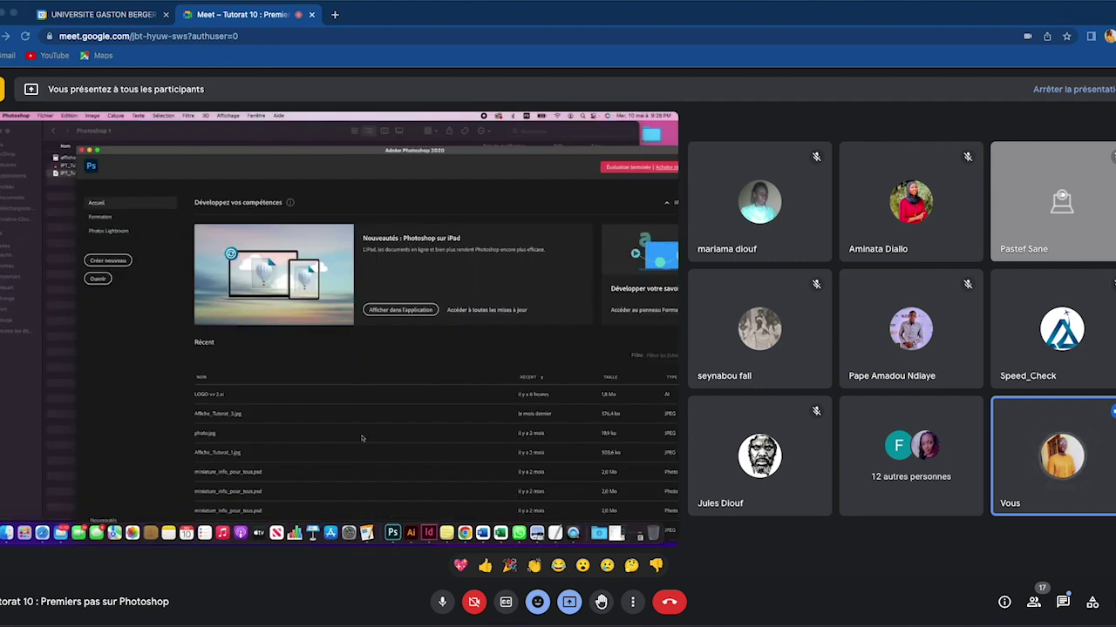
{"action": "left_click_drag", "start_coordinate": [250, 150], "coordinate": [162, 115]}
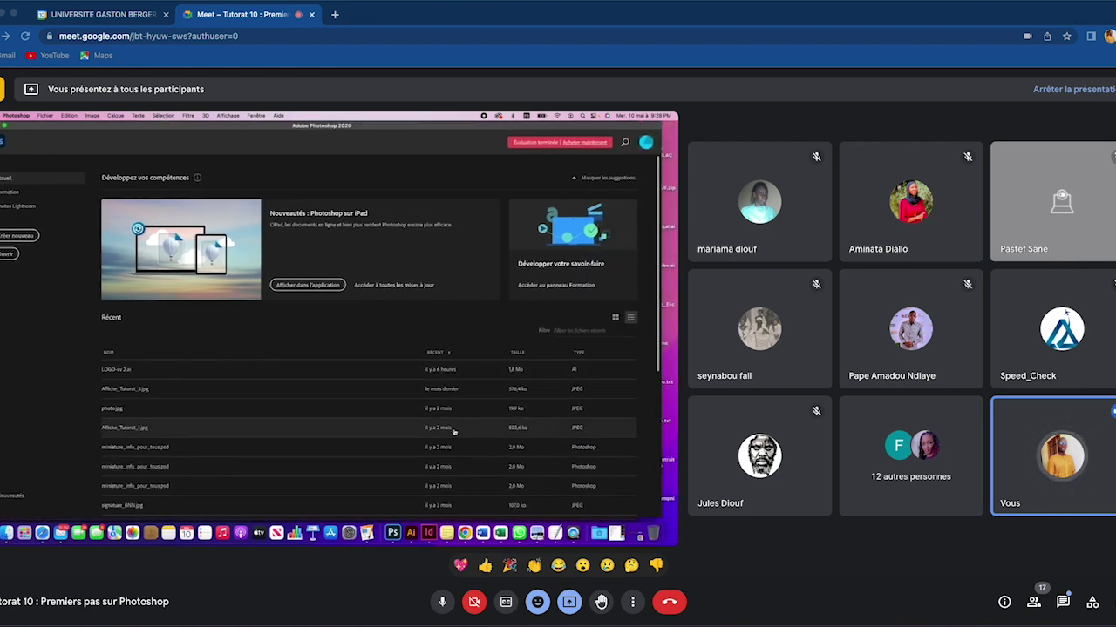
{"action": "left_click_drag", "start_coordinate": [654, 516], "coordinate": [674, 517]}
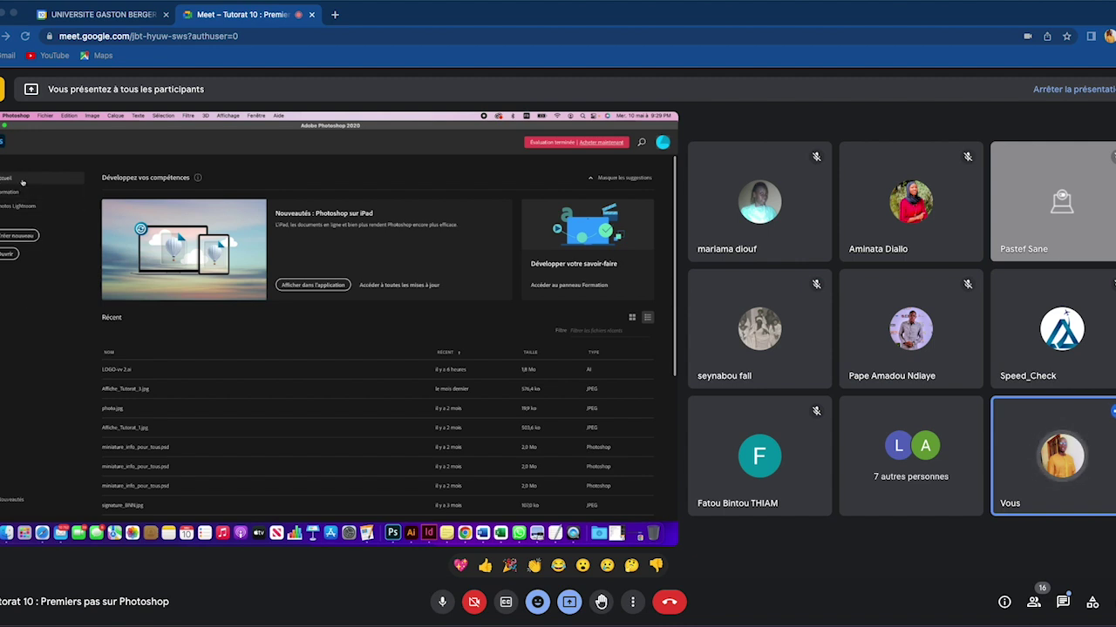
{"action": "left_click", "coordinate": [9, 205]}
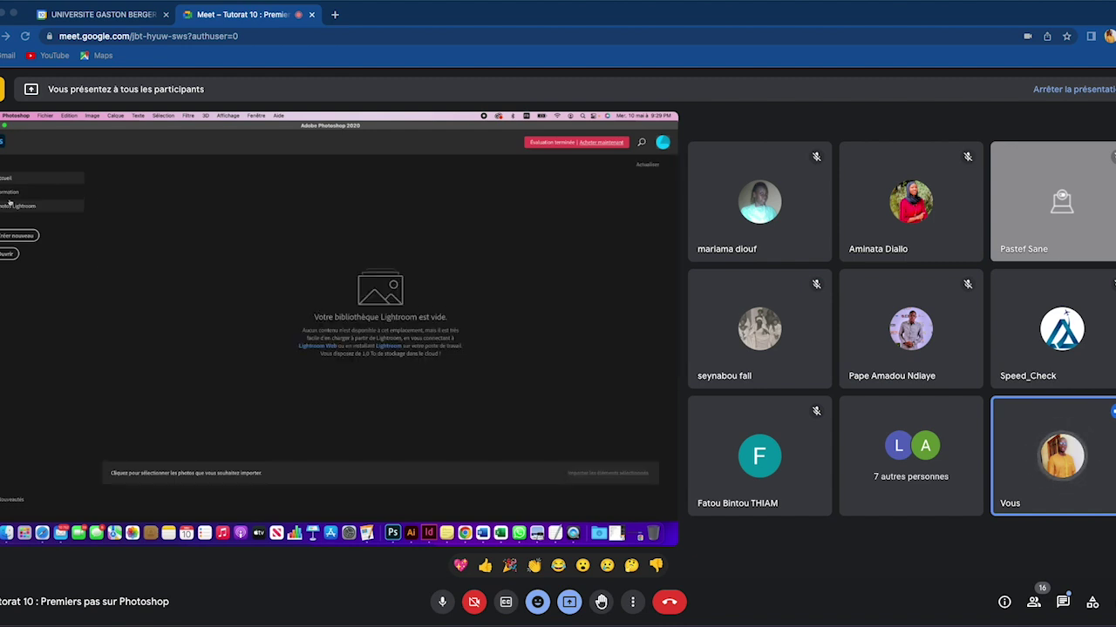
{"action": "left_click", "coordinate": [13, 192]}
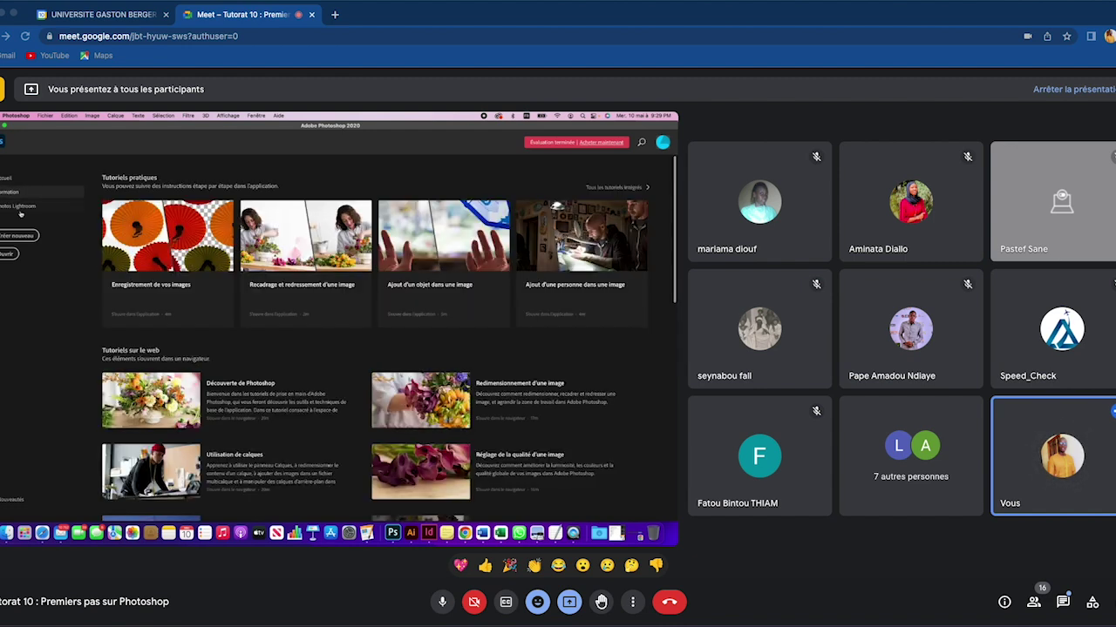
{"action": "left_click", "coordinate": [12, 207]}
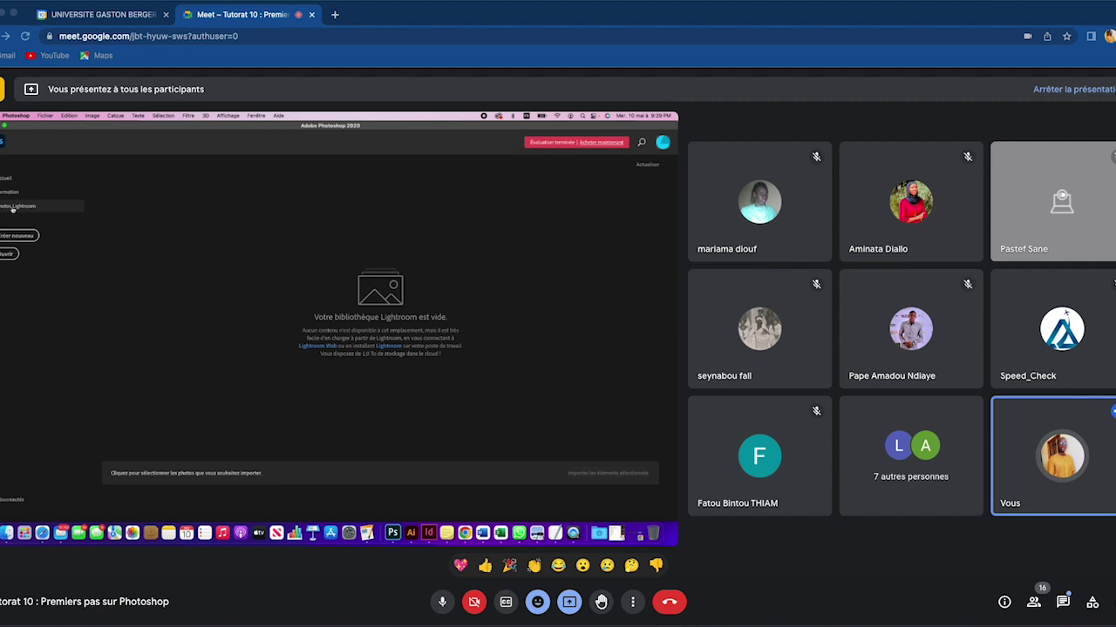
{"action": "left_click", "coordinate": [12, 178]}
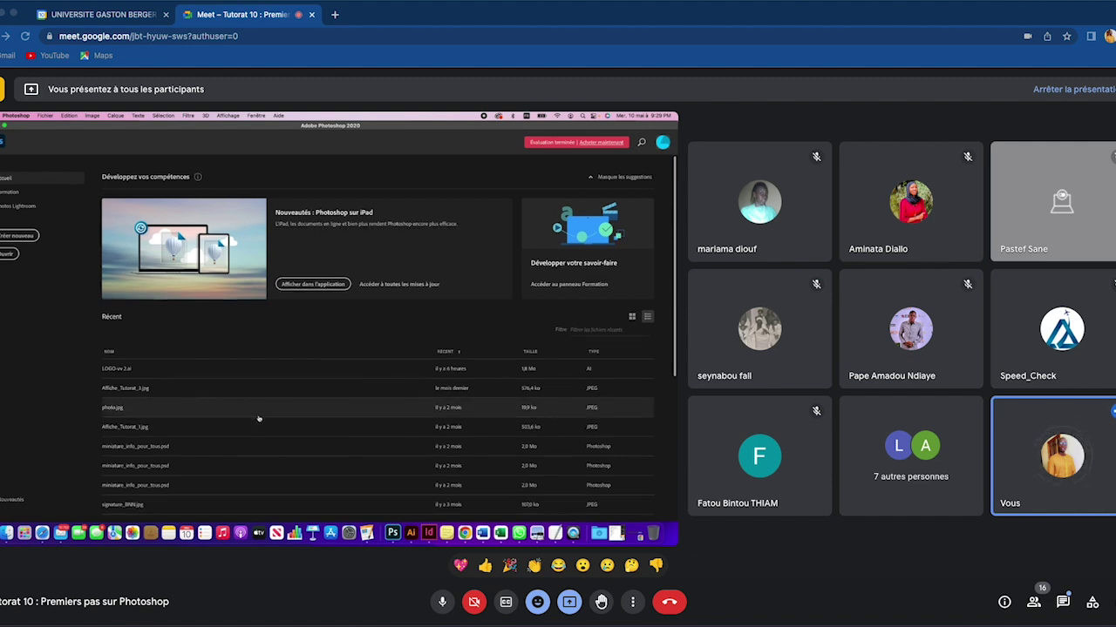
{"action": "scroll", "coordinate": [226, 340], "scroll_direction": "down", "scroll_amount": 2}
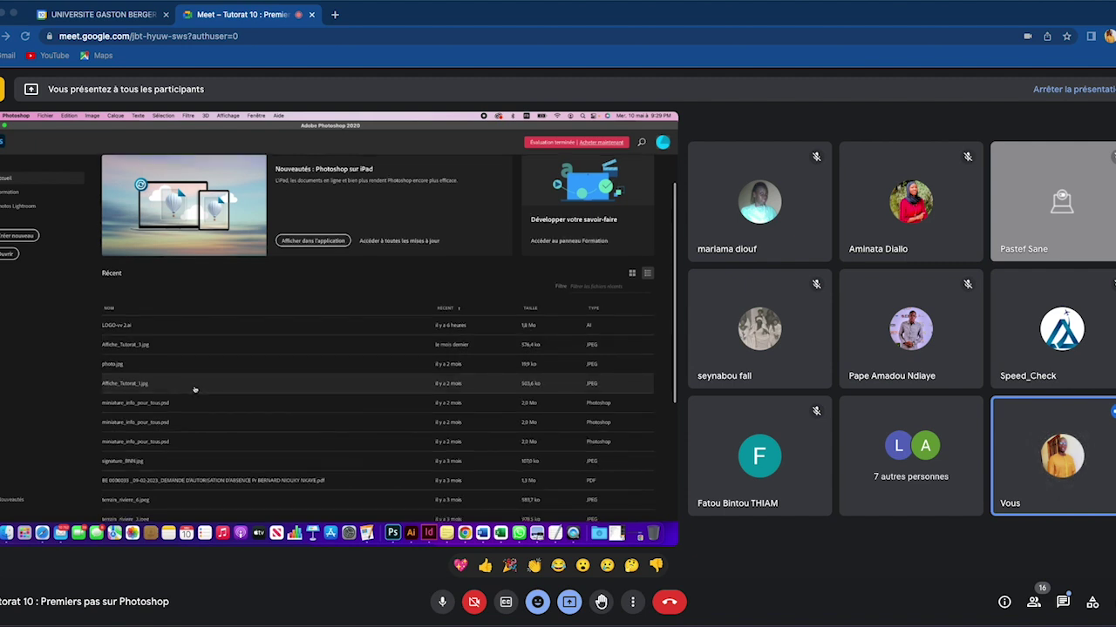
{"action": "scroll", "coordinate": [194, 386], "scroll_direction": "down", "scroll_amount": 5}
{"action": "scroll", "coordinate": [194, 389], "scroll_direction": "up", "scroll_amount": 6}
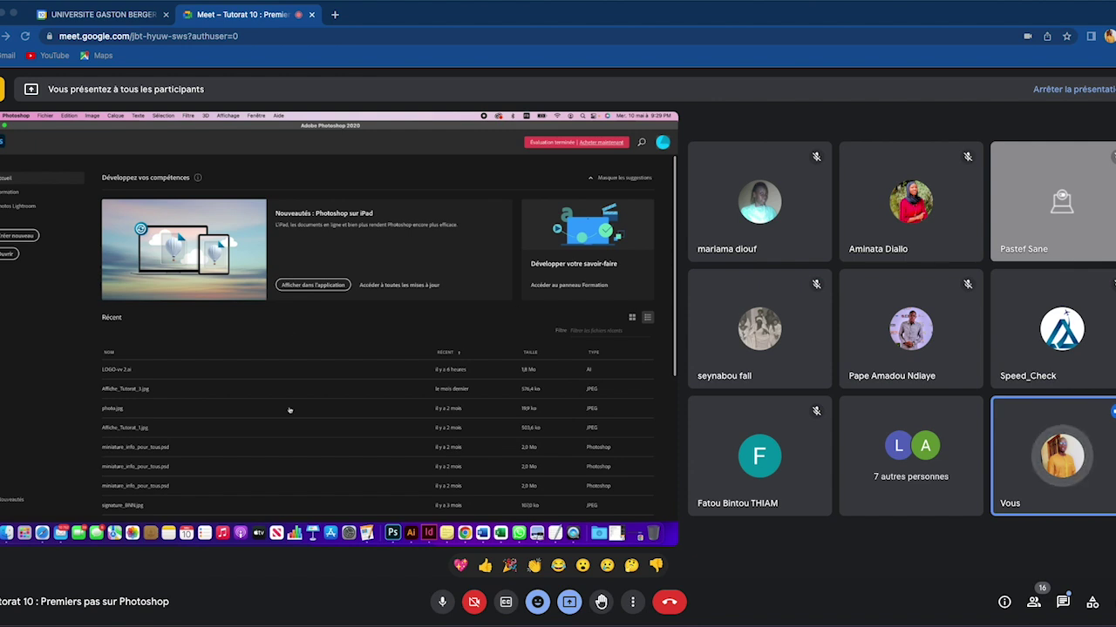
Step: Toggle the Recent files between thumbnail and list view twice, ending on the detailed list
{"action": "left_click", "coordinate": [633, 319]}
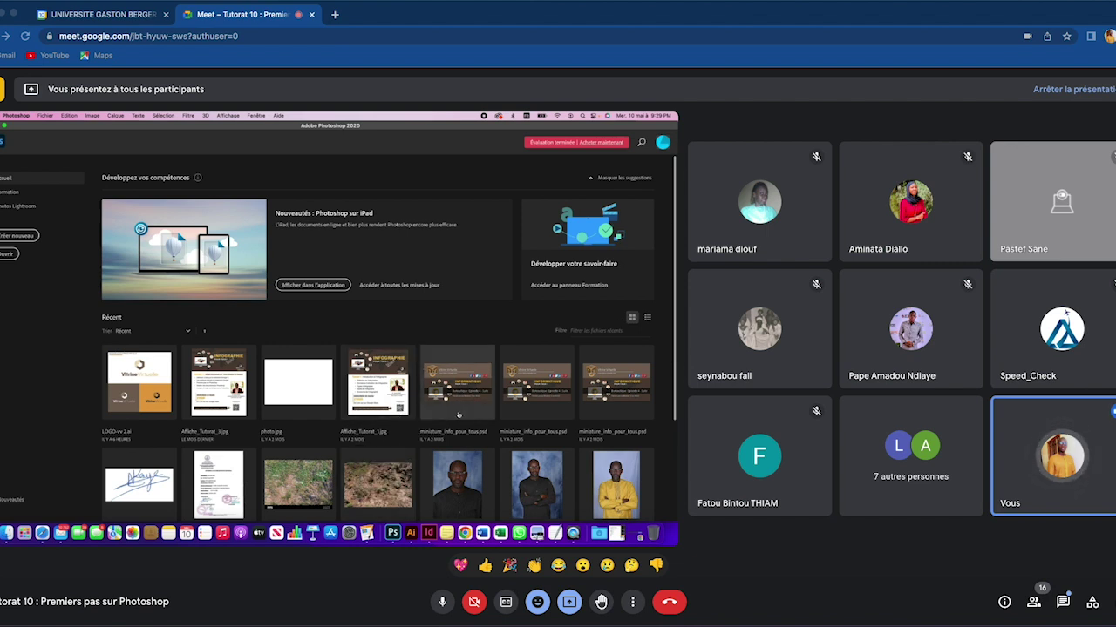
{"action": "left_click", "coordinate": [646, 317]}
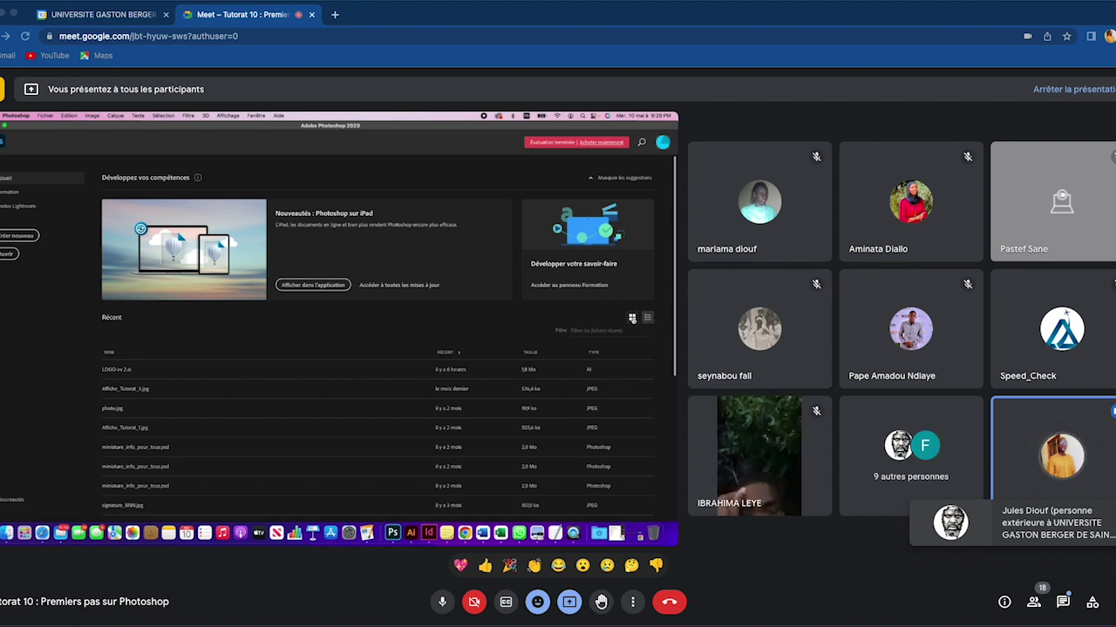
{"action": "left_click", "coordinate": [631, 318]}
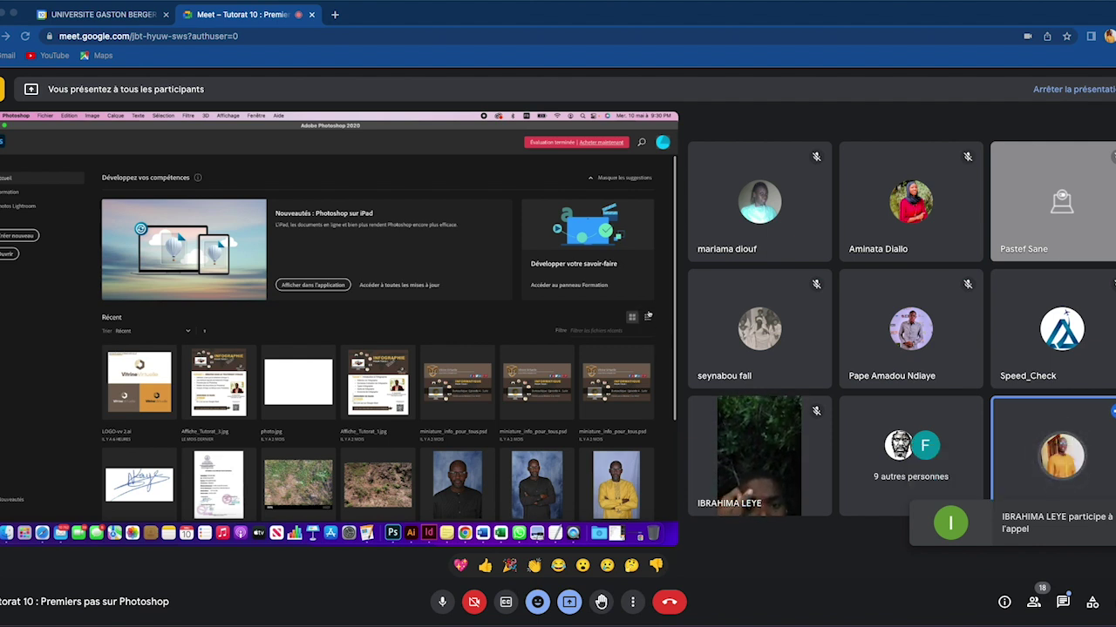
{"action": "left_click", "coordinate": [648, 319]}
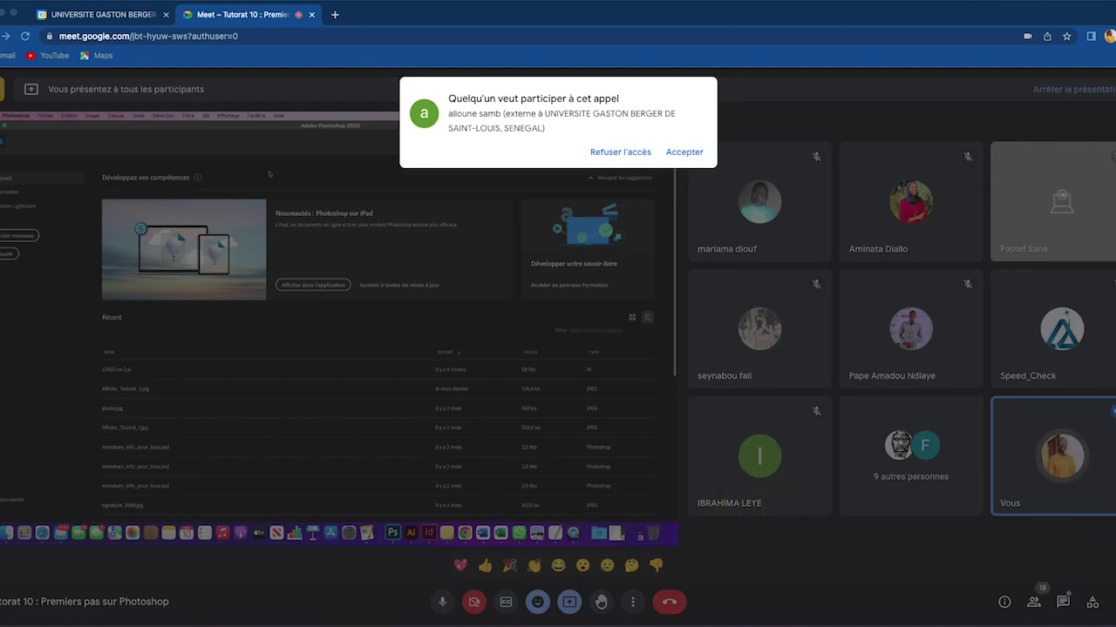
Step: Admit the waiting guest into the call and show Photoshop's Formation tutorials page
{"action": "left_click", "coordinate": [684, 153]}
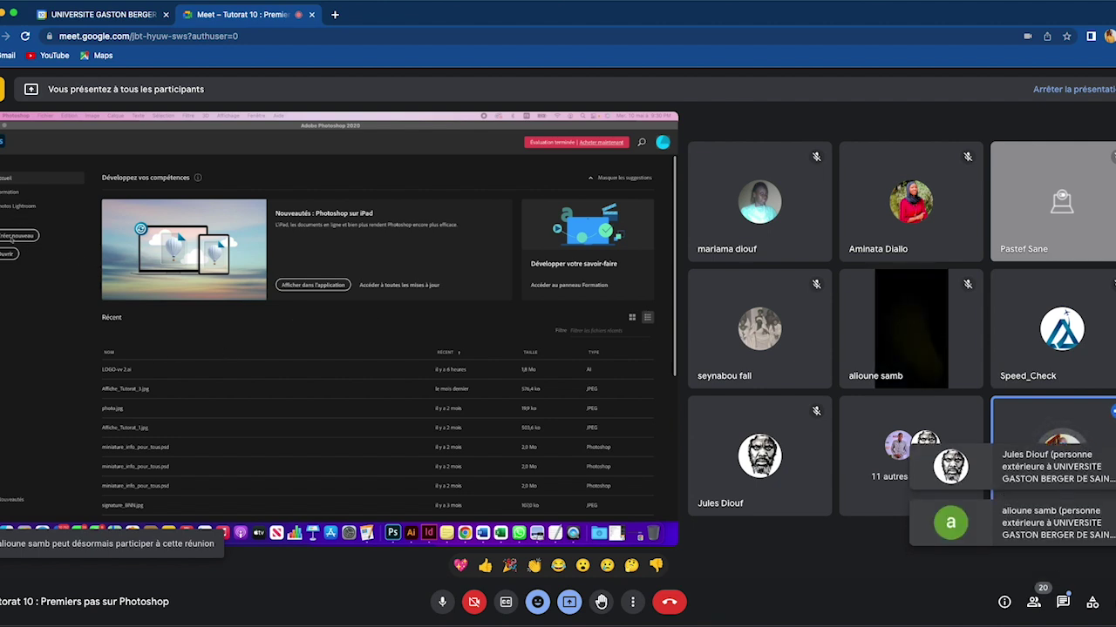
{"action": "left_click", "coordinate": [13, 195]}
{"action": "left_click", "coordinate": [13, 195]}
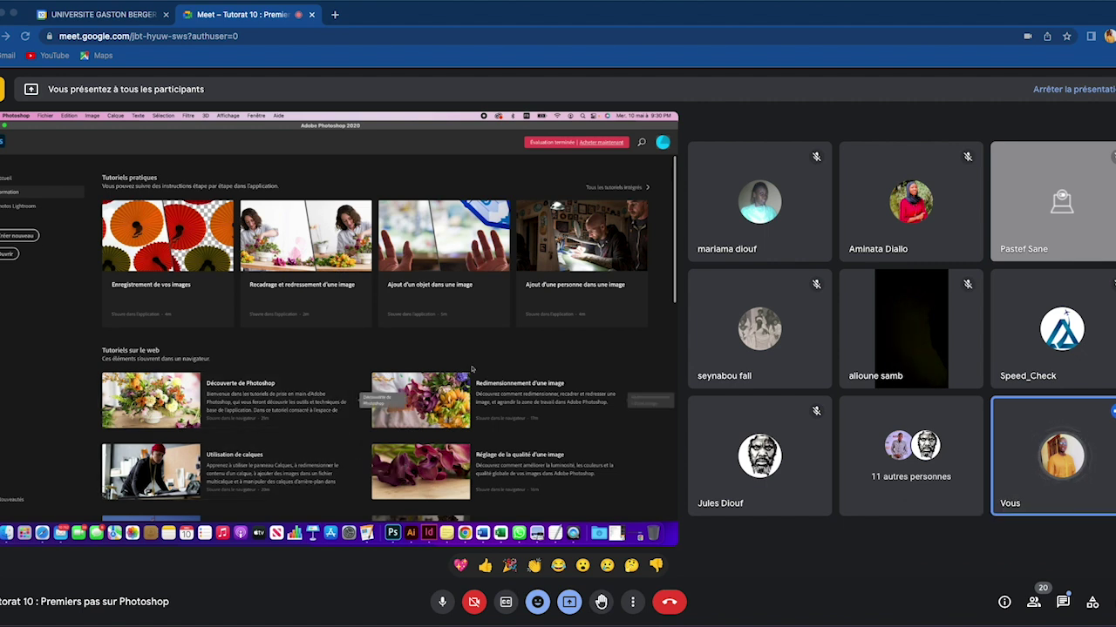
{"action": "scroll", "coordinate": [463, 444], "scroll_direction": "down", "scroll_amount": 2}
{"action": "scroll", "coordinate": [388, 338], "scroll_direction": "down", "scroll_amount": 3}
{"action": "scroll", "coordinate": [389, 338], "scroll_direction": "down", "scroll_amount": 3}
{"action": "scroll", "coordinate": [388, 338], "scroll_direction": "down", "scroll_amount": 3}
{"action": "scroll", "coordinate": [389, 338], "scroll_direction": "down", "scroll_amount": 3}
{"action": "scroll", "coordinate": [463, 444], "scroll_direction": "down", "scroll_amount": 2}
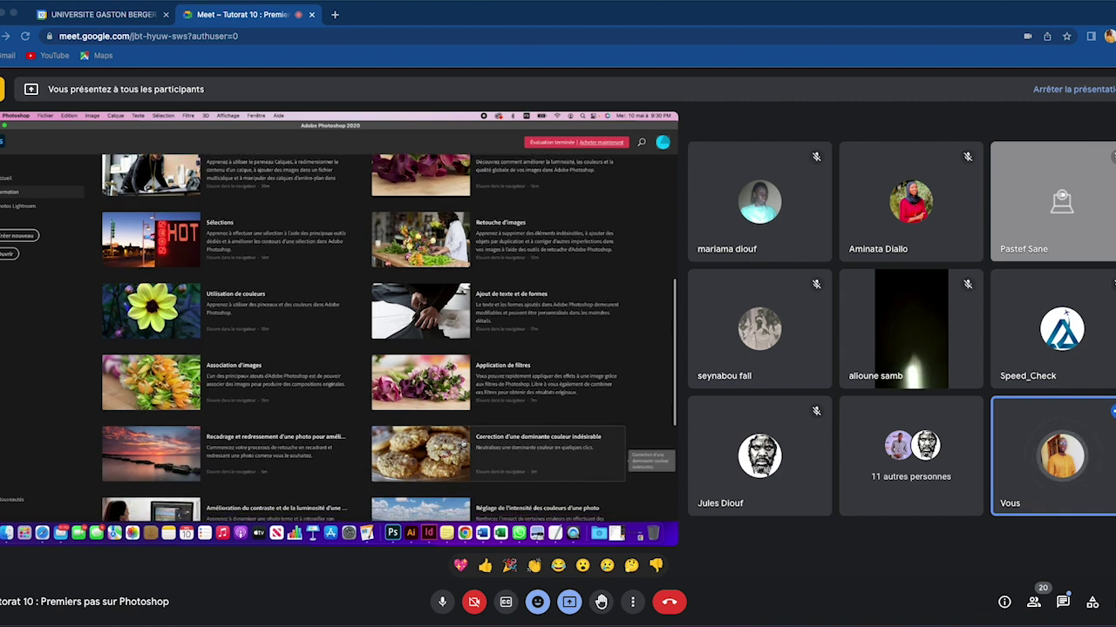
{"action": "scroll", "coordinate": [463, 443], "scroll_direction": "down", "scroll_amount": 3}
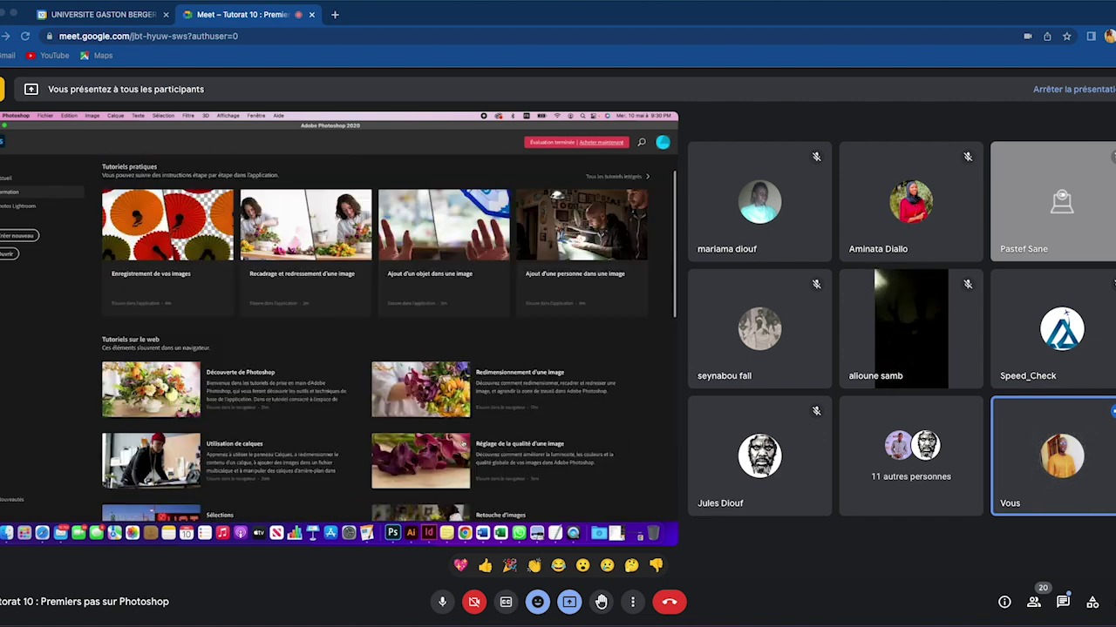
{"action": "scroll", "coordinate": [292, 359], "scroll_direction": "up", "scroll_amount": 10}
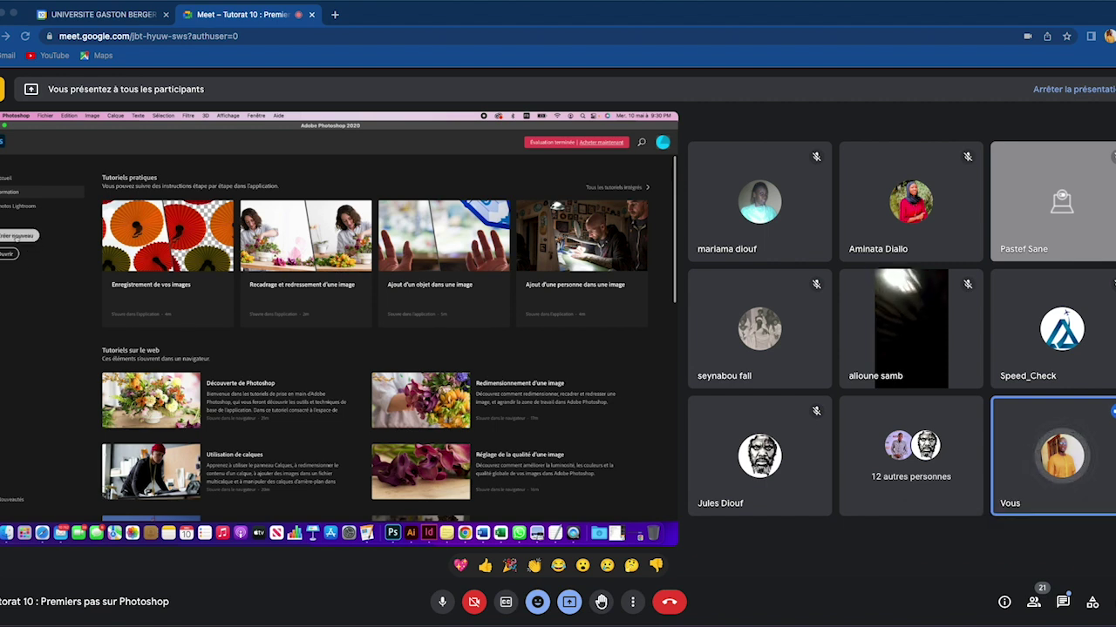
{"action": "left_click", "coordinate": [16, 236]}
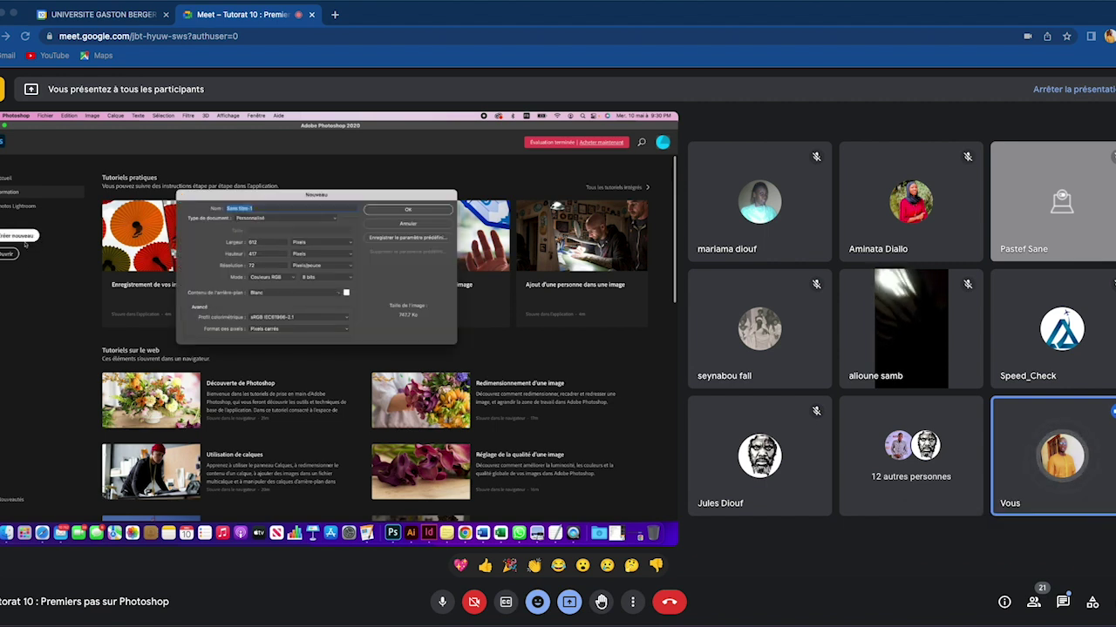
{"action": "left_click_drag", "start_coordinate": [290, 197], "coordinate": [319, 204]}
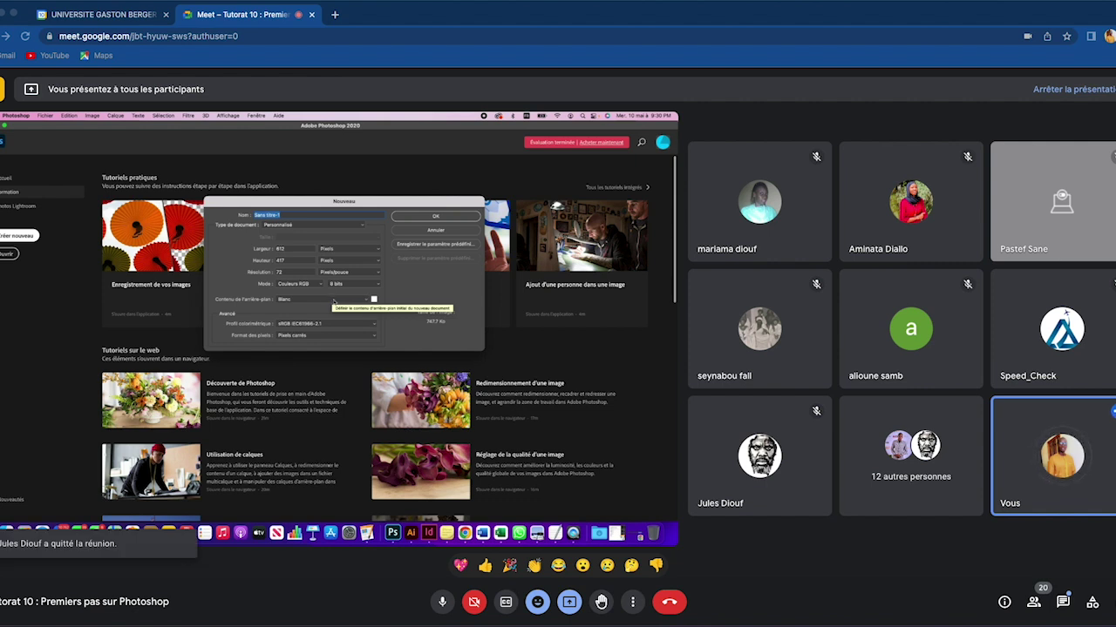
{"action": "left_click", "coordinate": [435, 230]}
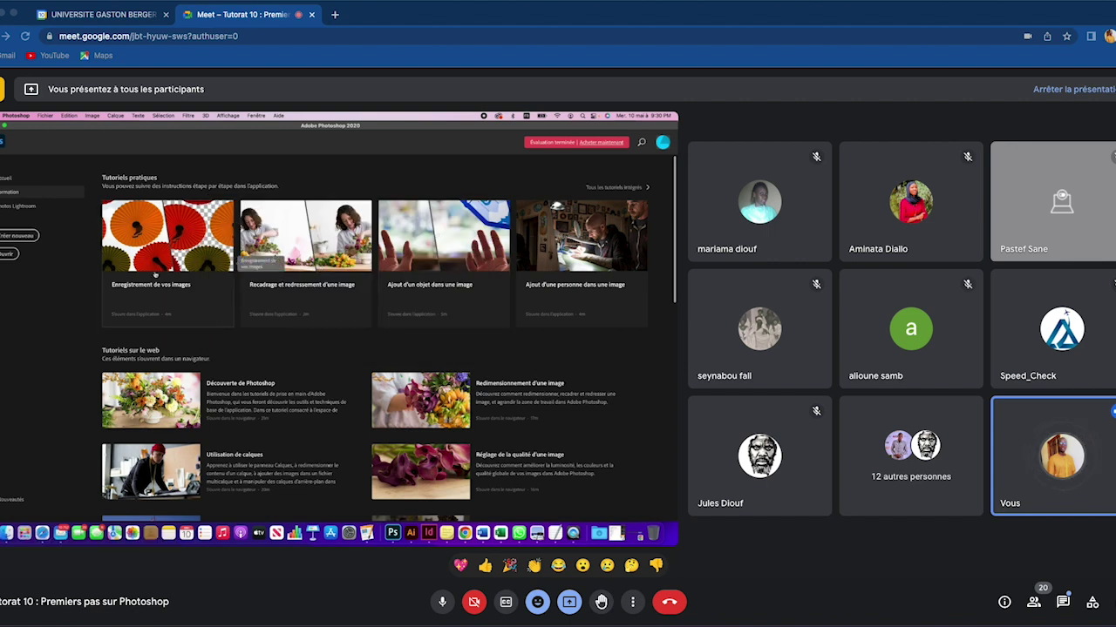
Step: Return Photoshop to its home page, try then cancel opening a file, and switch to the slides
{"action": "left_click", "coordinate": [8, 178]}
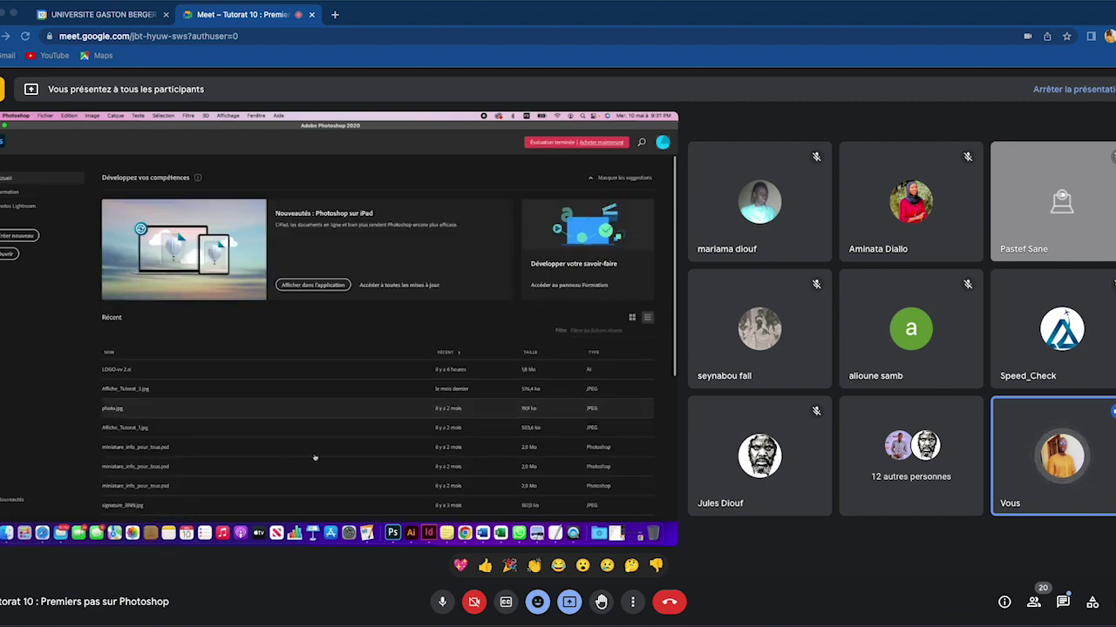
{"action": "scroll", "coordinate": [261, 436], "scroll_direction": "down", "scroll_amount": 2}
{"action": "scroll", "coordinate": [218, 406], "scroll_direction": "down", "scroll_amount": 1}
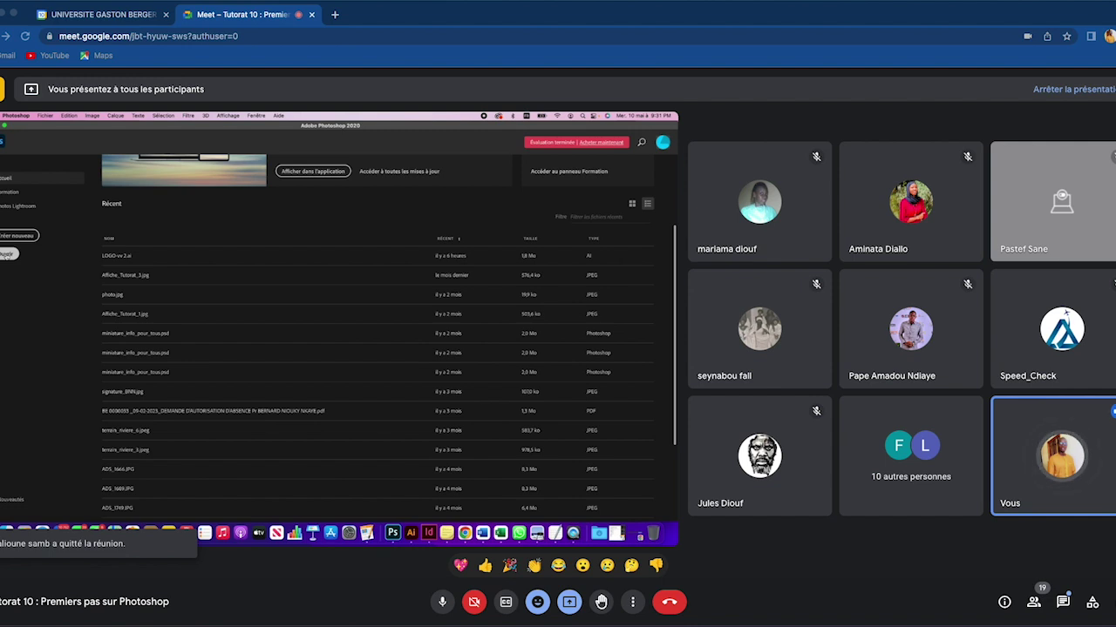
{"action": "left_click", "coordinate": [8, 254]}
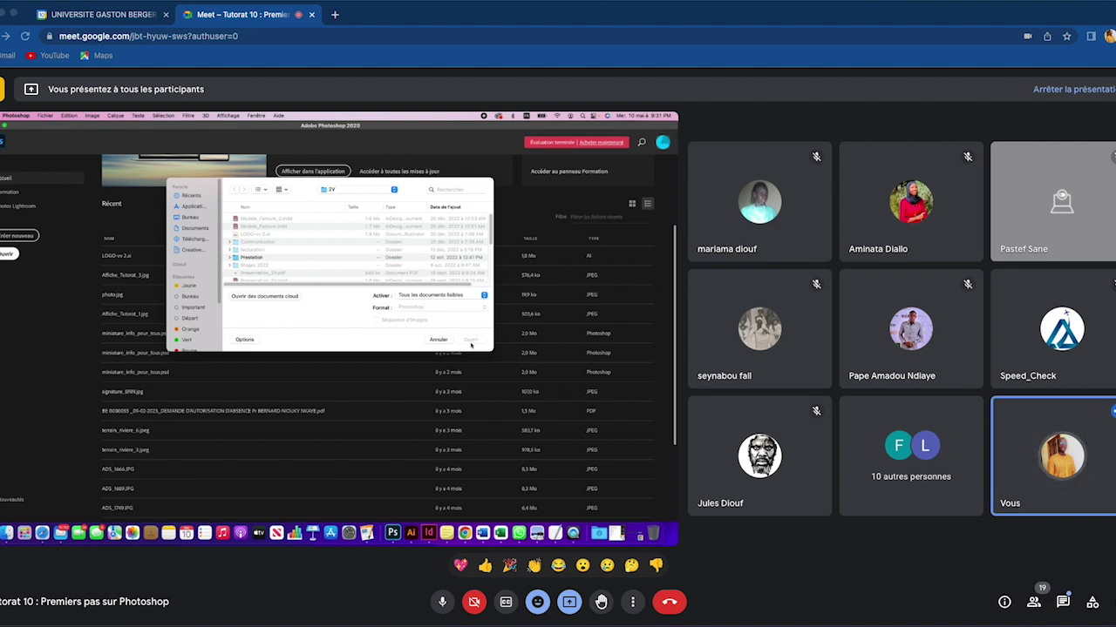
{"action": "left_click", "coordinate": [435, 340]}
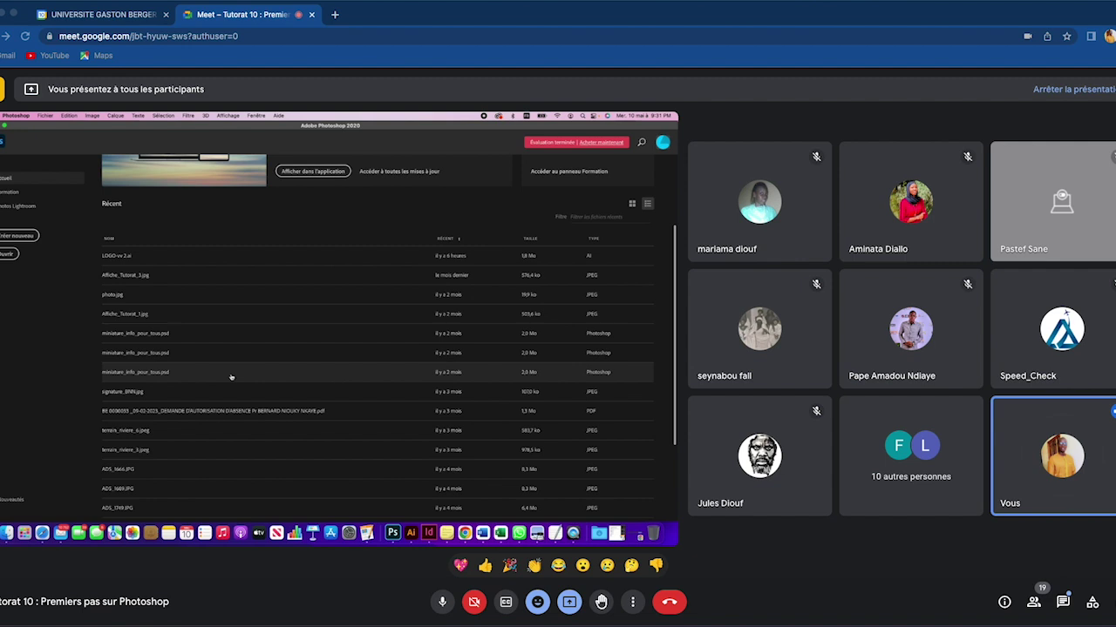
{"action": "scroll", "coordinate": [305, 398], "scroll_direction": "up", "scroll_amount": 5}
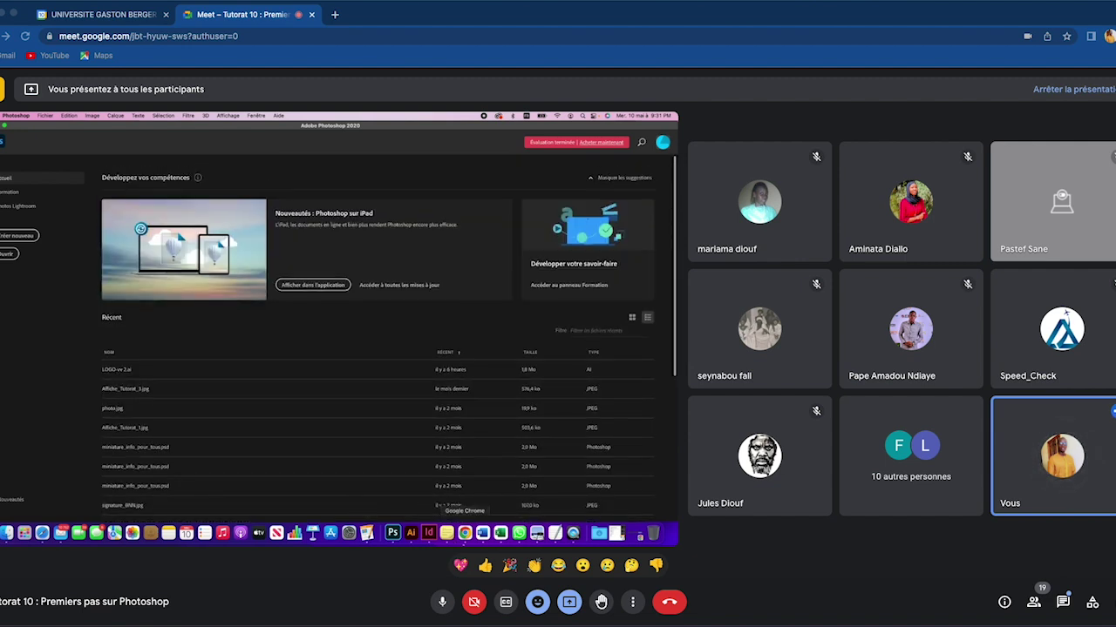
{"action": "left_click", "coordinate": [446, 533]}
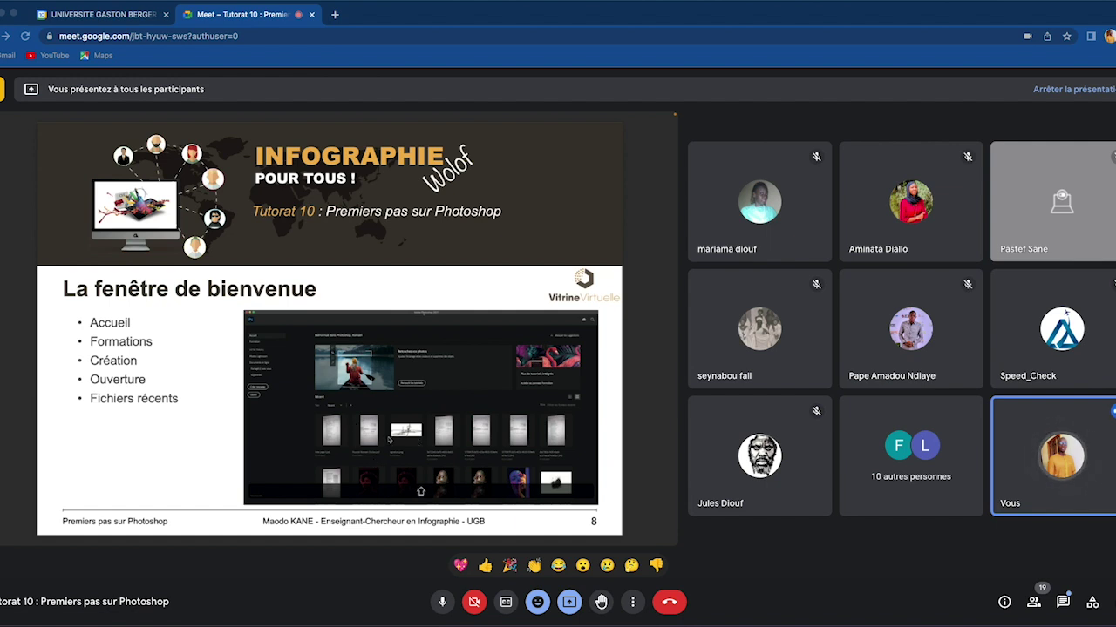
Step: Advance the slides to Création de document and switch the shared screen back to Photoshop
{"action": "key", "text": "Right"}
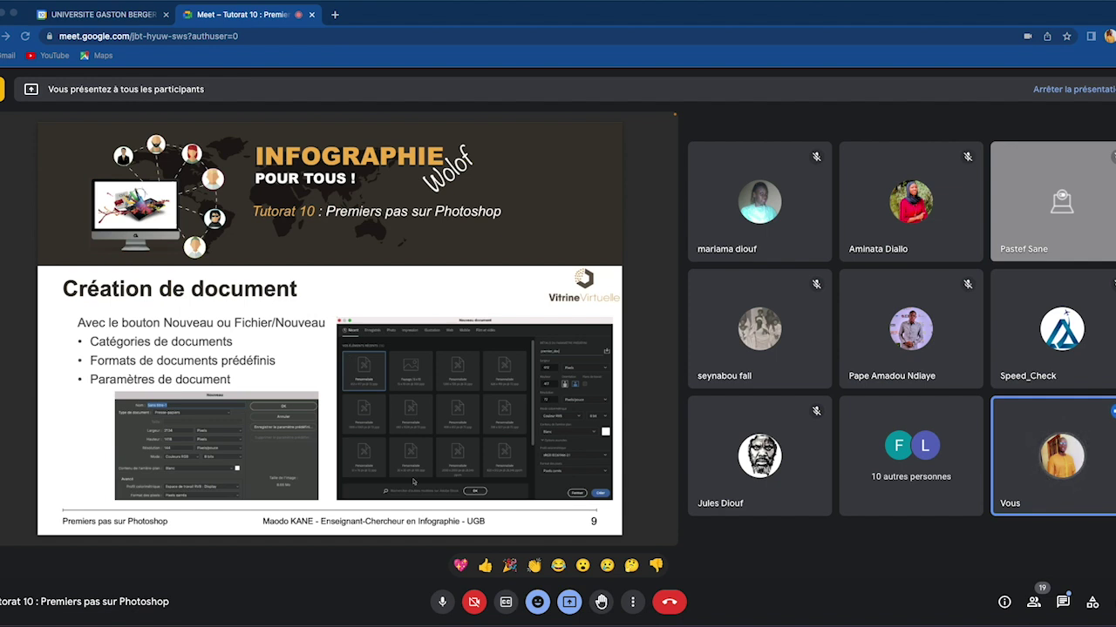
{"action": "left_click", "coordinate": [391, 531]}
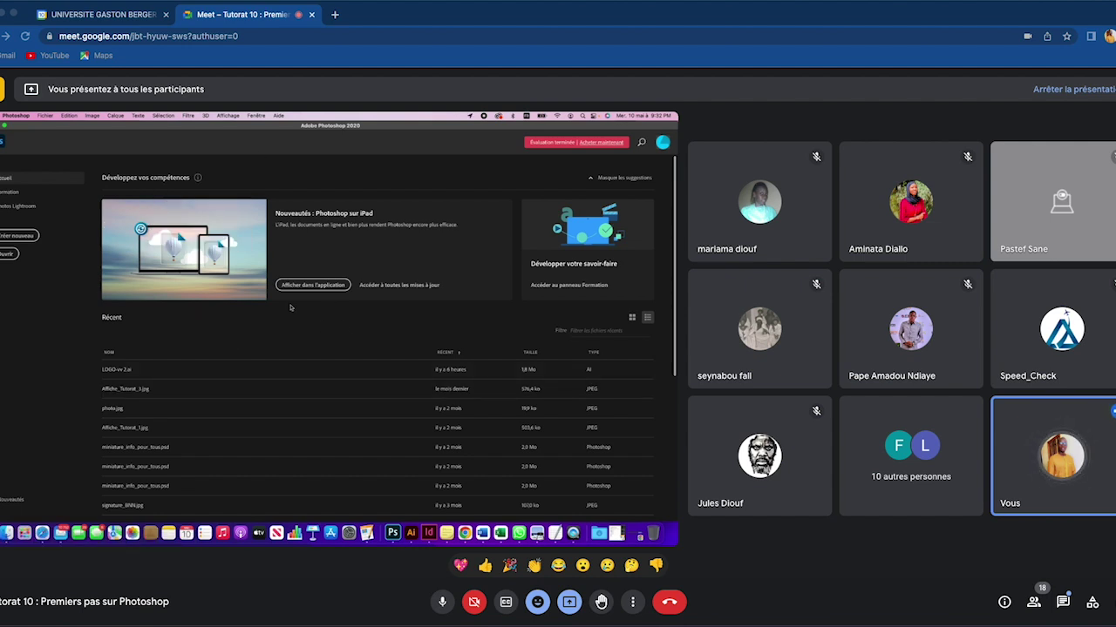
Step: Start a new Photoshop document named 'premiere image' and list its Type de document presets
{"action": "left_click", "coordinate": [18, 236]}
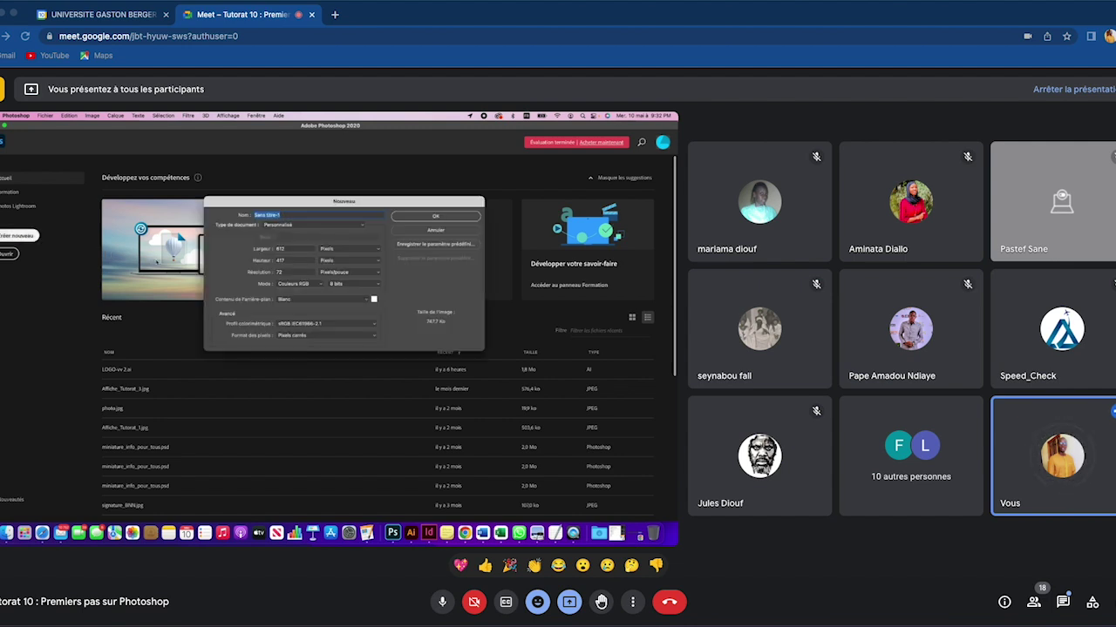
{"action": "left_click_drag", "start_coordinate": [325, 210], "coordinate": [347, 228]}
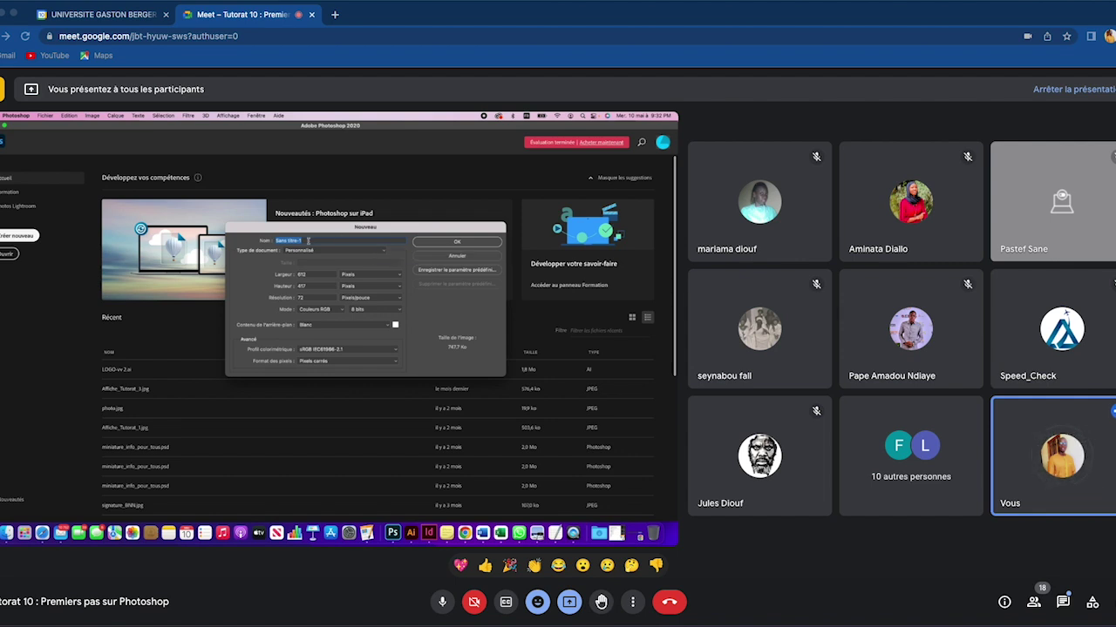
{"action": "type", "text": "p"}
{"action": "type", "text": "remiere image"}
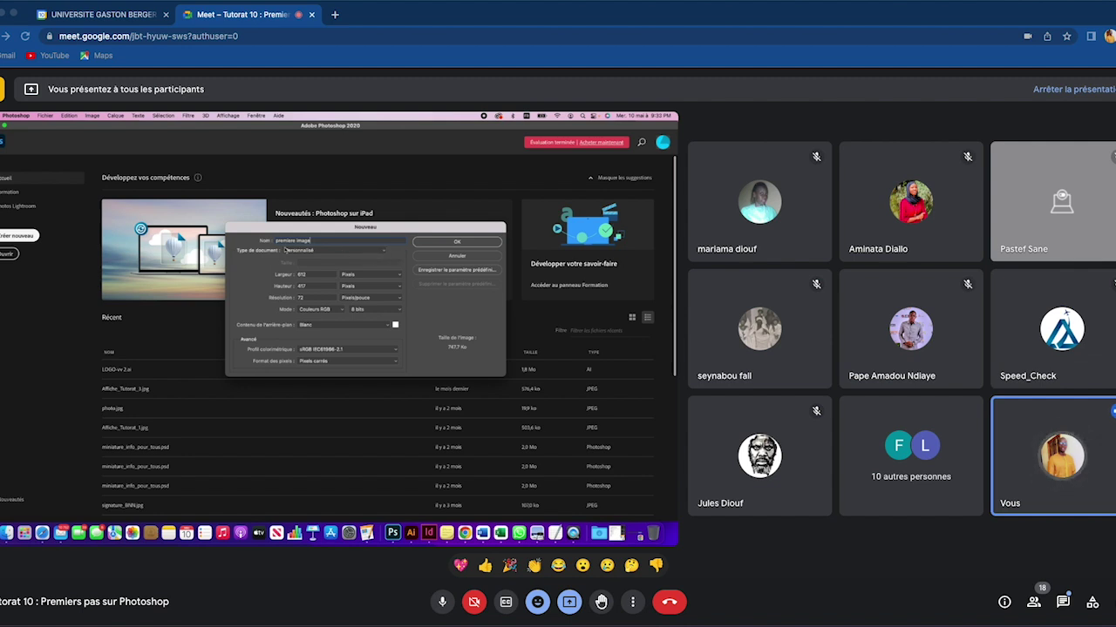
{"action": "left_click", "coordinate": [384, 252]}
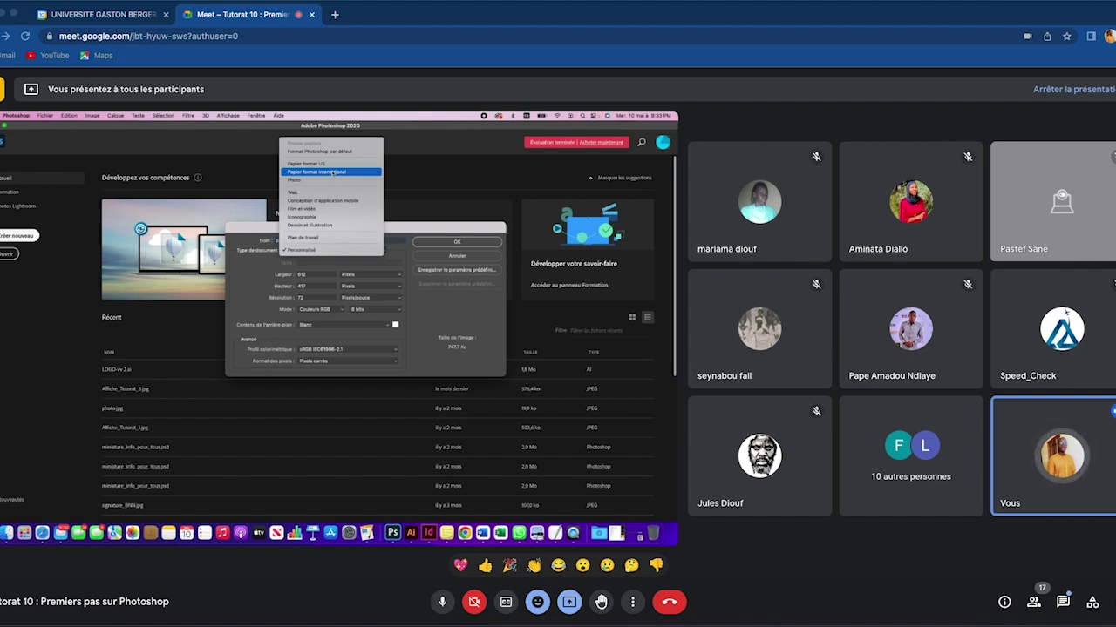
Step: Set the document type to Papier format international, keeping A4 at 210 × 297 mm, 300 ppi
{"action": "left_click", "coordinate": [332, 173]}
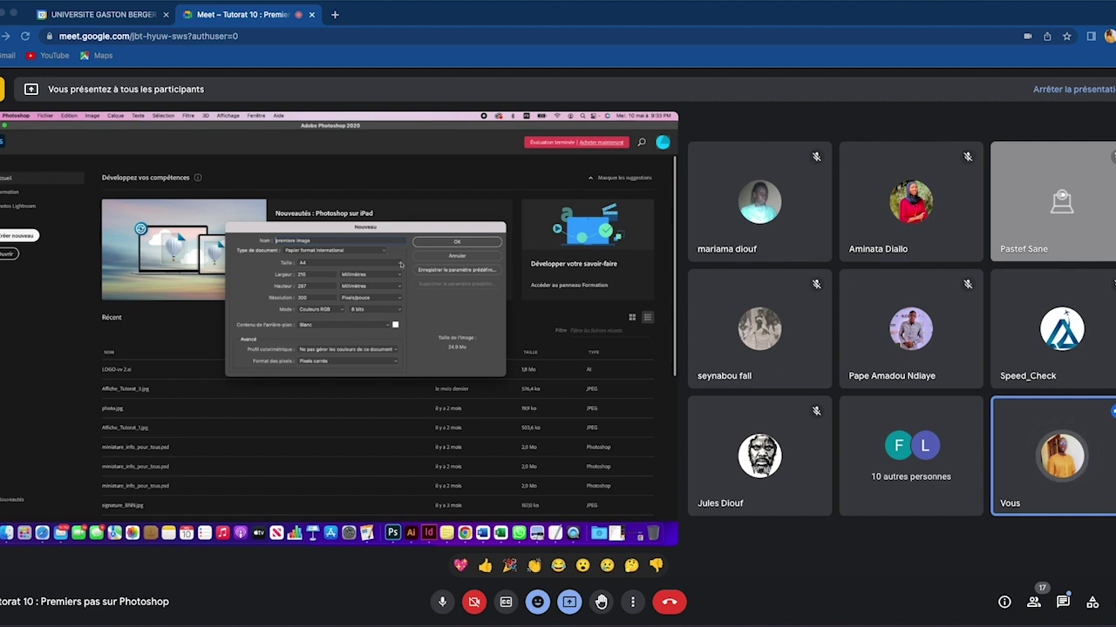
{"action": "left_click", "coordinate": [399, 265]}
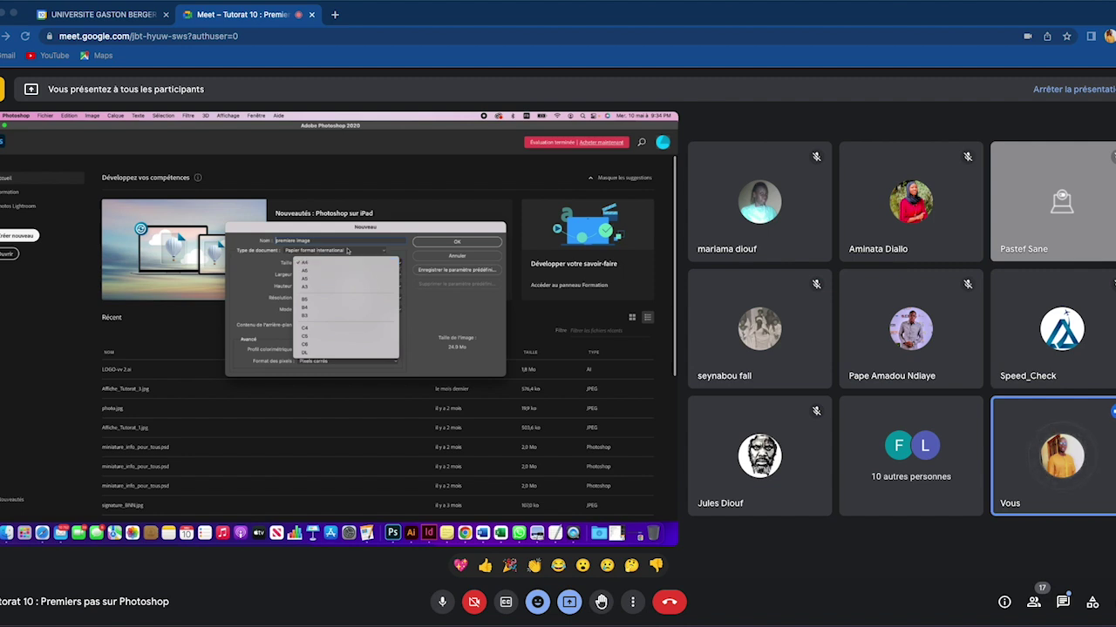
{"action": "left_click", "coordinate": [347, 262]}
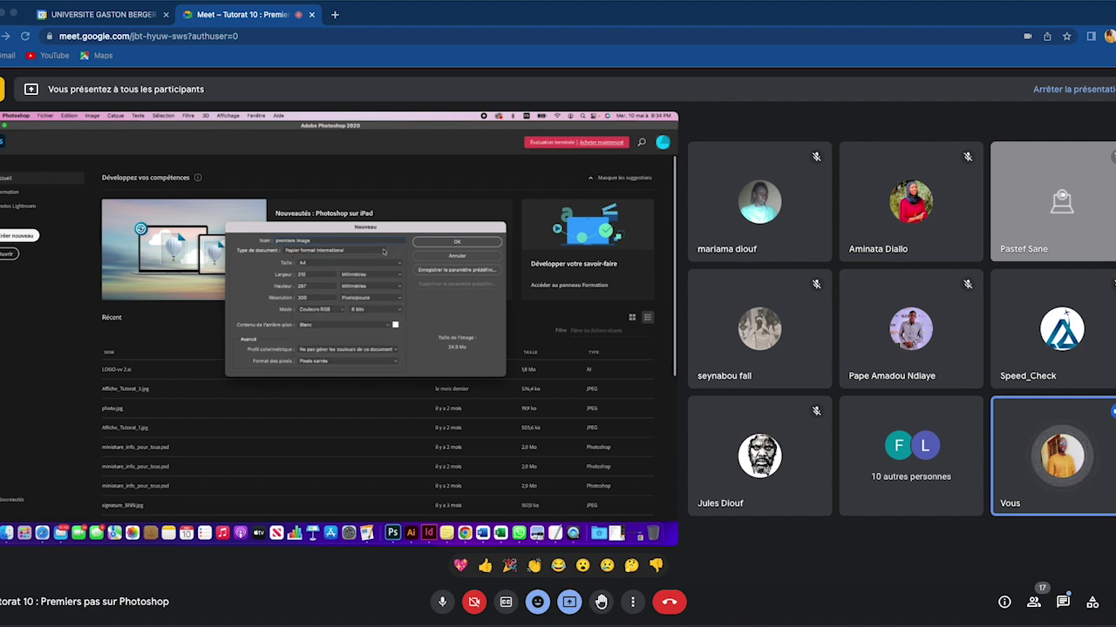
{"action": "left_click", "coordinate": [384, 251]}
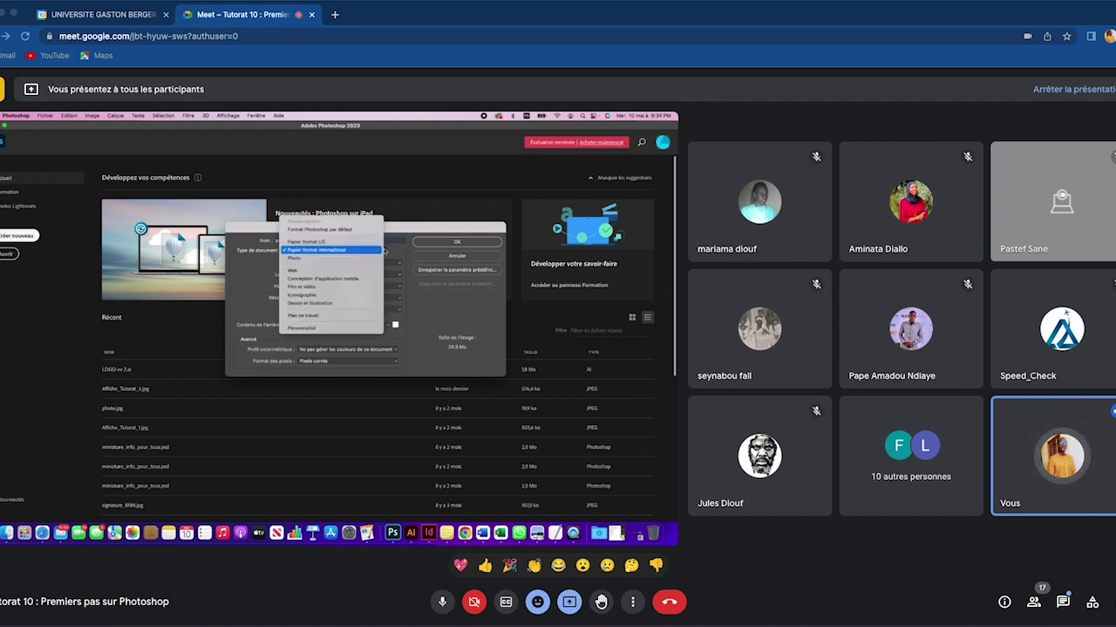
Step: Switch the document type to Photo with the Paysage 13 × 9 cm size
{"action": "left_click", "coordinate": [366, 258]}
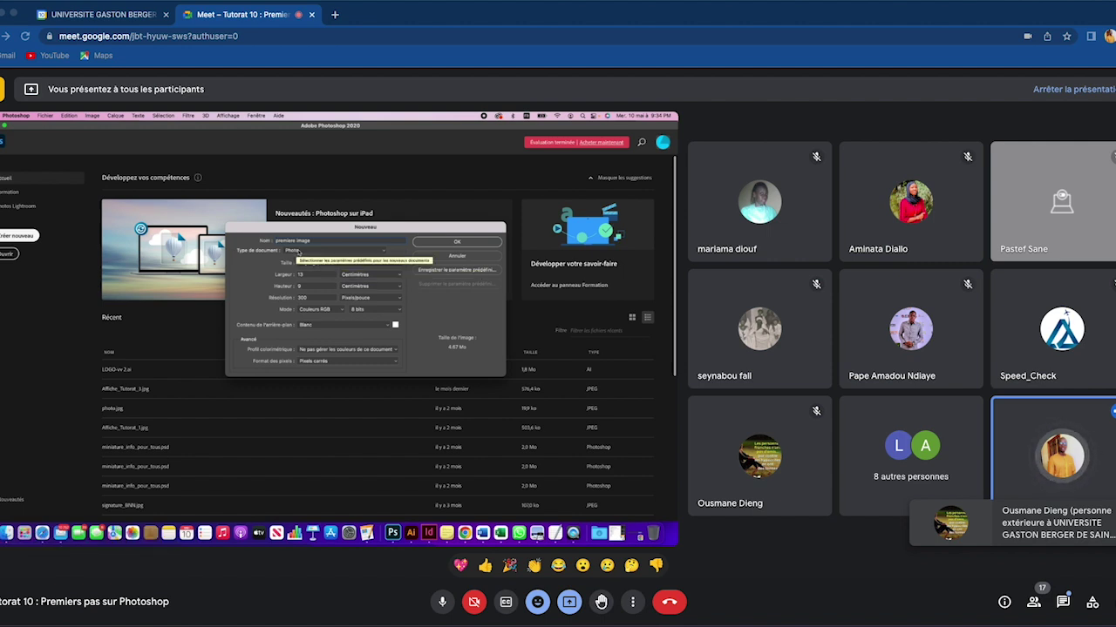
{"action": "left_click", "coordinate": [366, 263]}
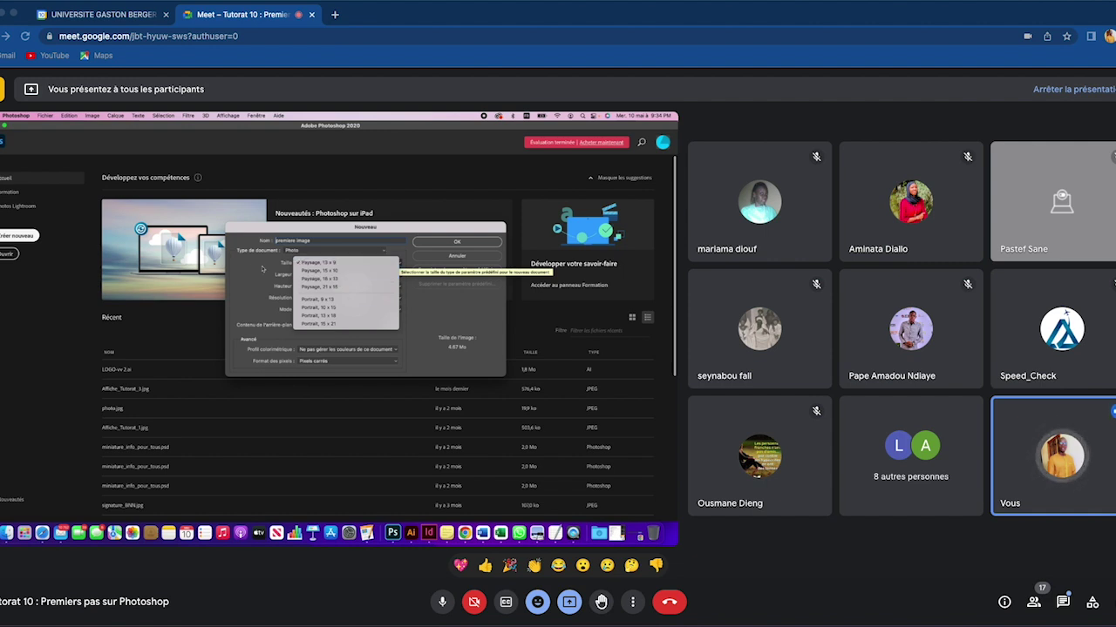
{"action": "left_click", "coordinate": [336, 263]}
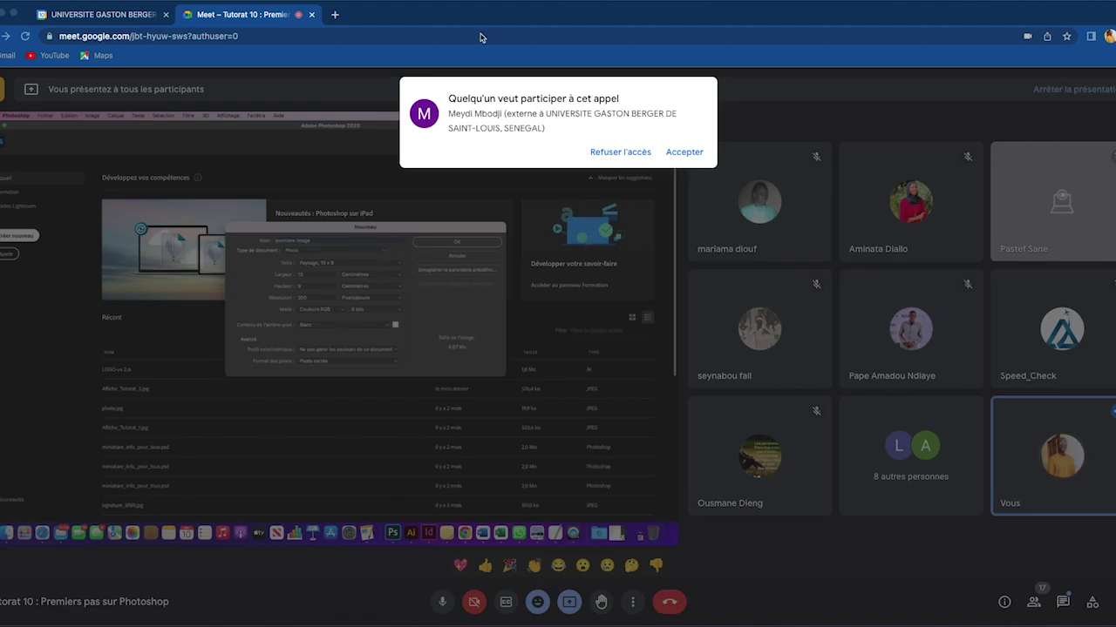
Step: Admit the waiting guest and review the photo size presets again
{"action": "left_click", "coordinate": [684, 151]}
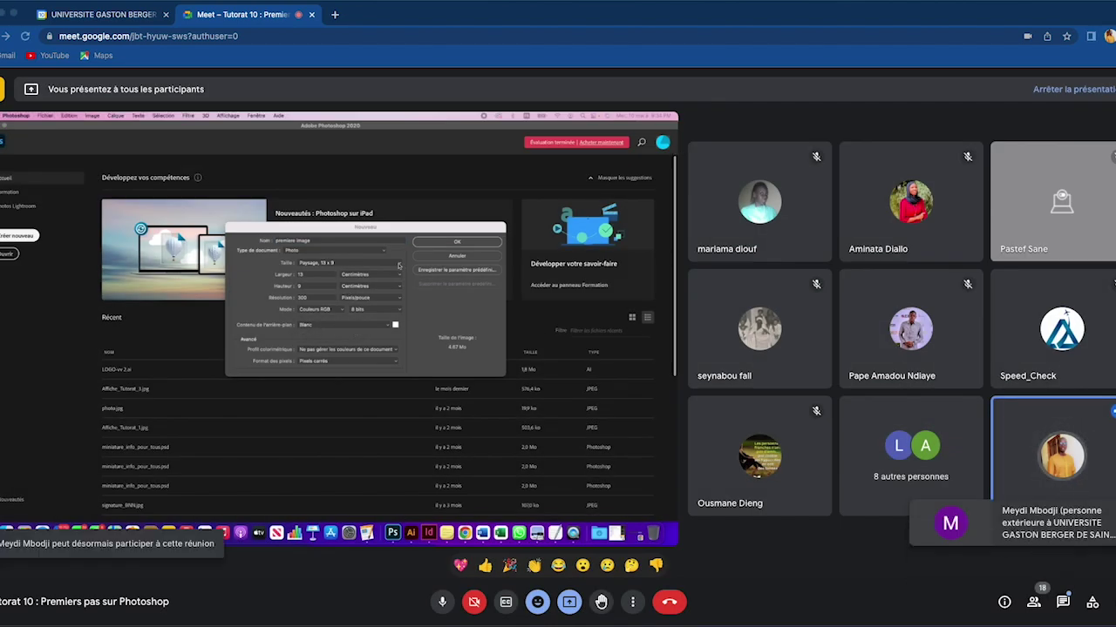
{"action": "left_click", "coordinate": [349, 262]}
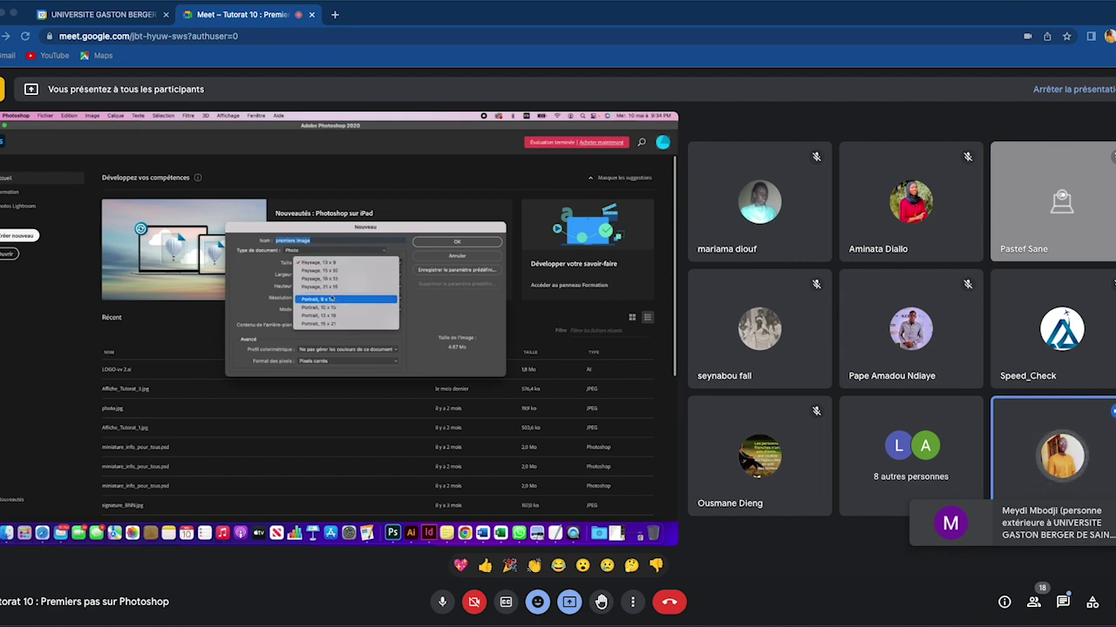
{"action": "left_click", "coordinate": [390, 248]}
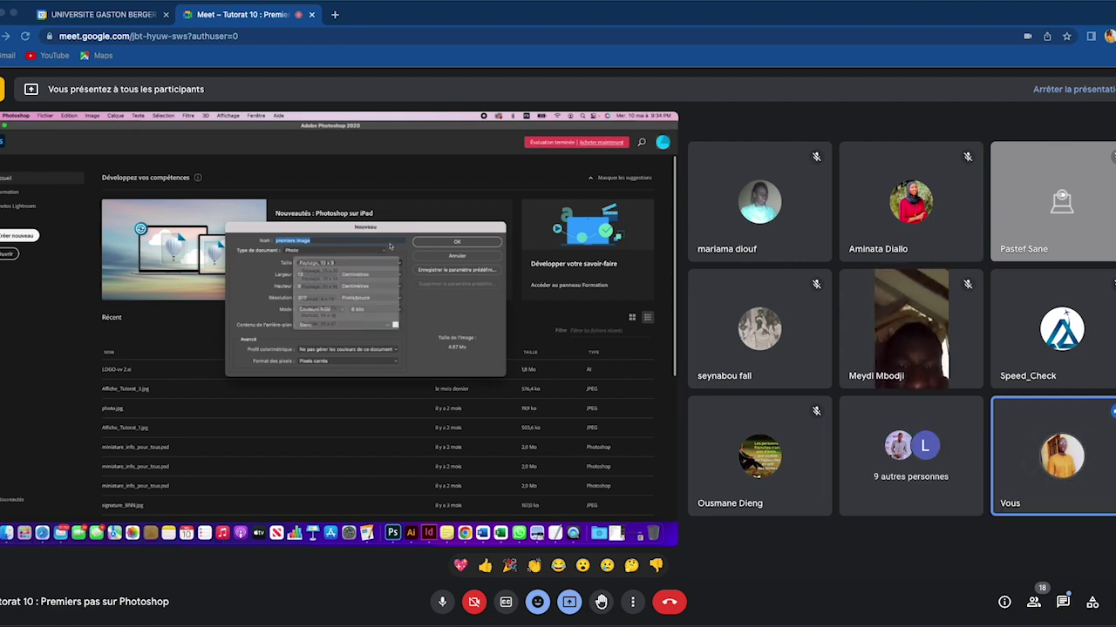
{"action": "left_click", "coordinate": [384, 253]}
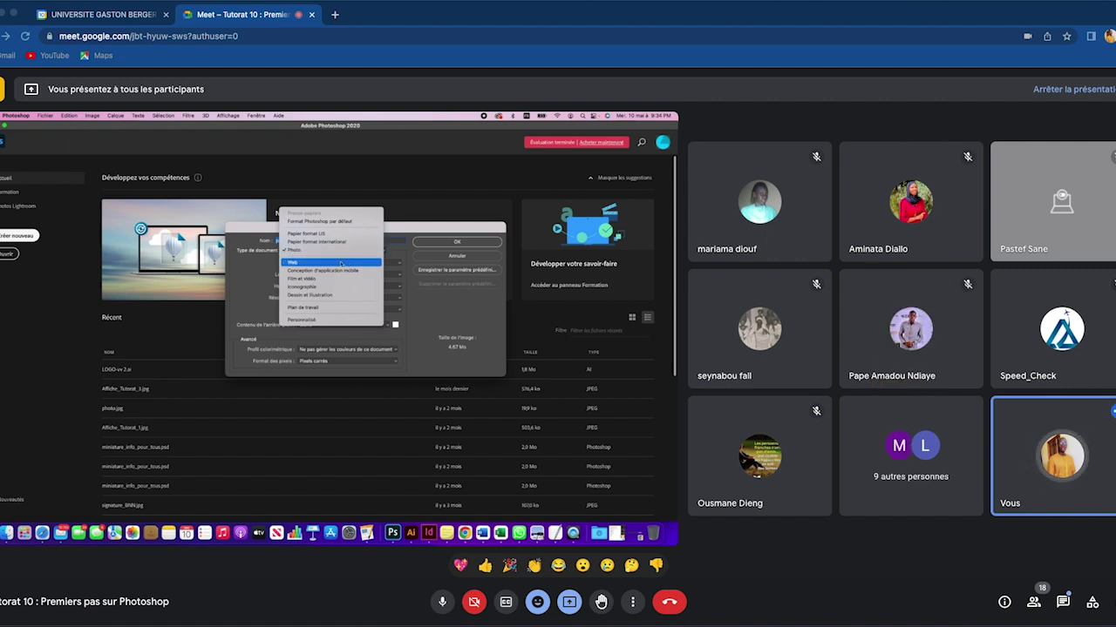
Step: Switch the document type to Web, keeping the 1366 × 768 pixel artboard at 72 ppi
{"action": "left_click", "coordinate": [340, 263]}
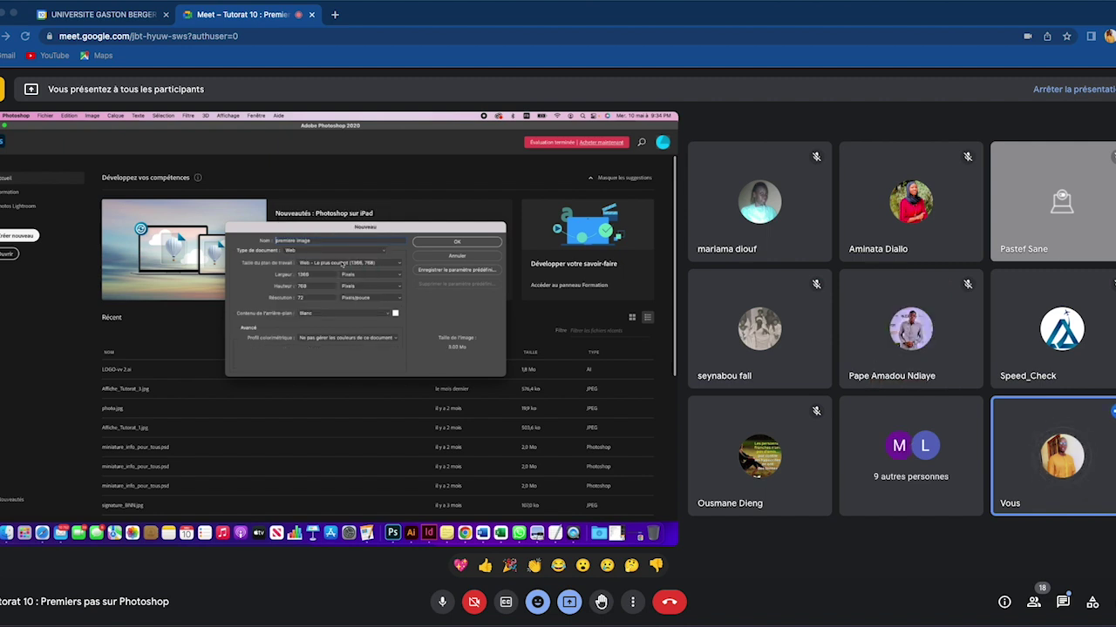
{"action": "left_click", "coordinate": [399, 265]}
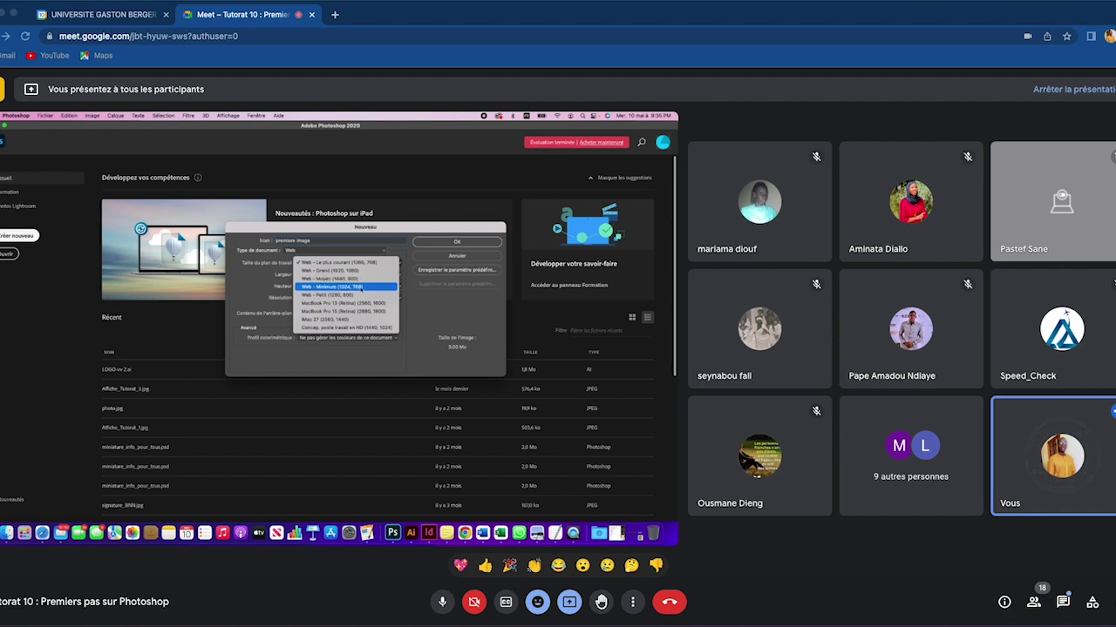
{"action": "left_click", "coordinate": [359, 319]}
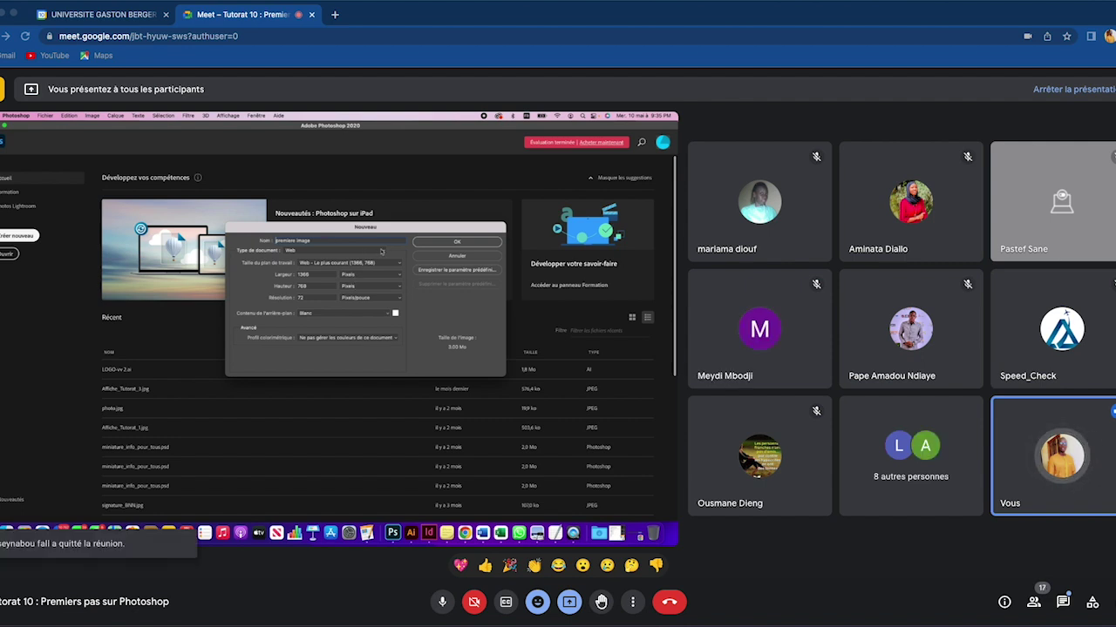
{"action": "left_click", "coordinate": [384, 251]}
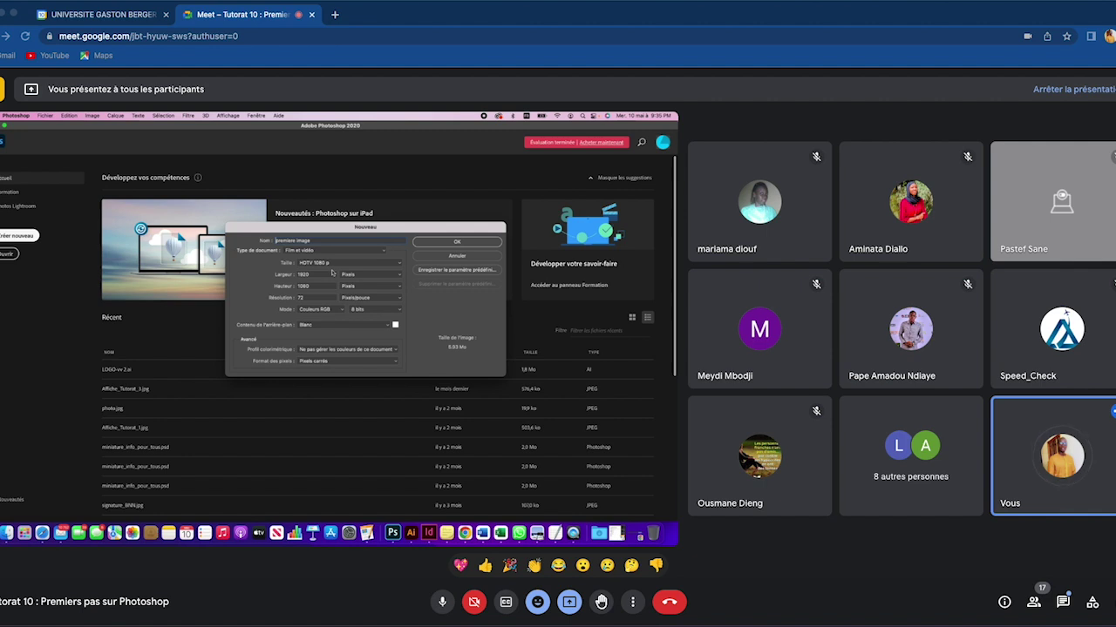
Step: Review the Film et vidéo size presets, keeping HDTV 1080p at 1920 × 1080 pixels
{"action": "left_click", "coordinate": [397, 264]}
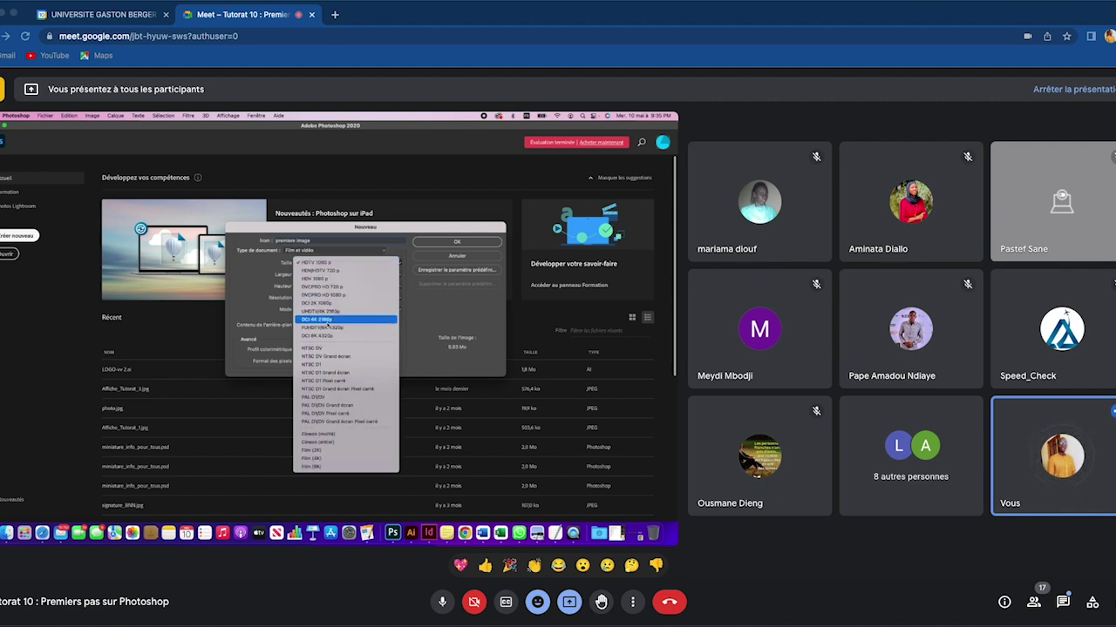
{"action": "left_click", "coordinate": [421, 329]}
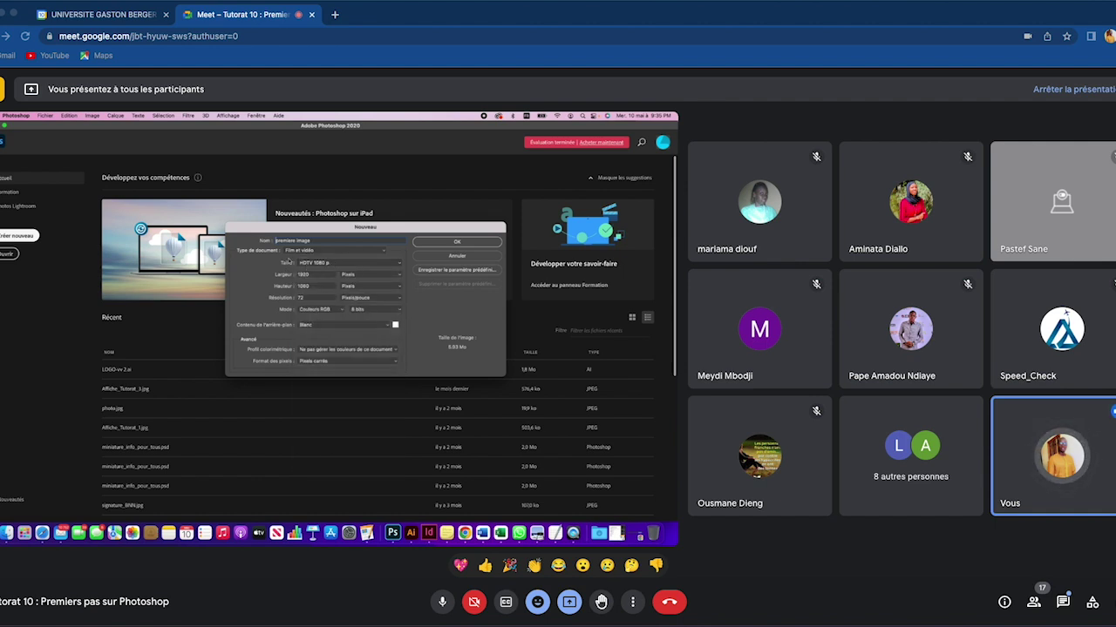
{"action": "left_click", "coordinate": [350, 252]}
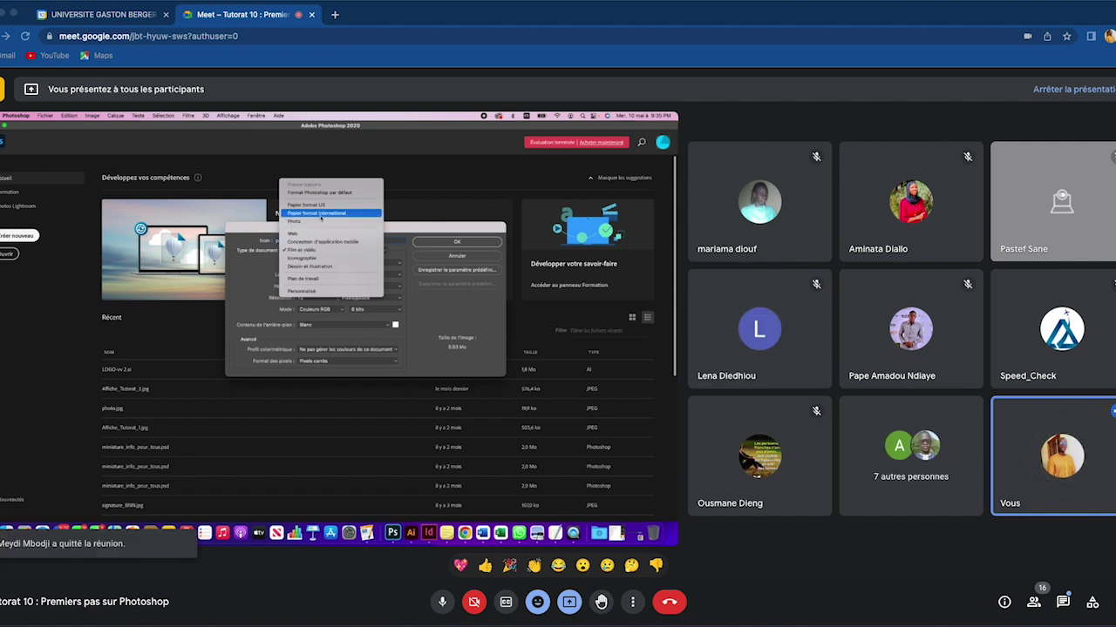
Step: Set the document type back to Photo with the Paysage, 13 x 9 cm preset
{"action": "left_click", "coordinate": [313, 223]}
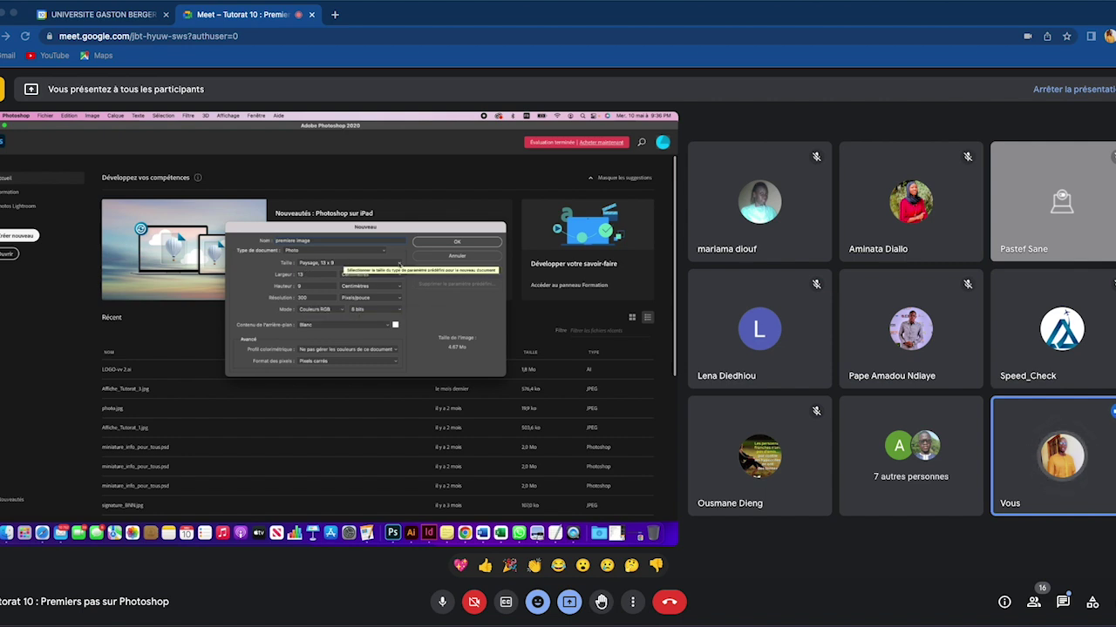
{"action": "left_click", "coordinate": [400, 265]}
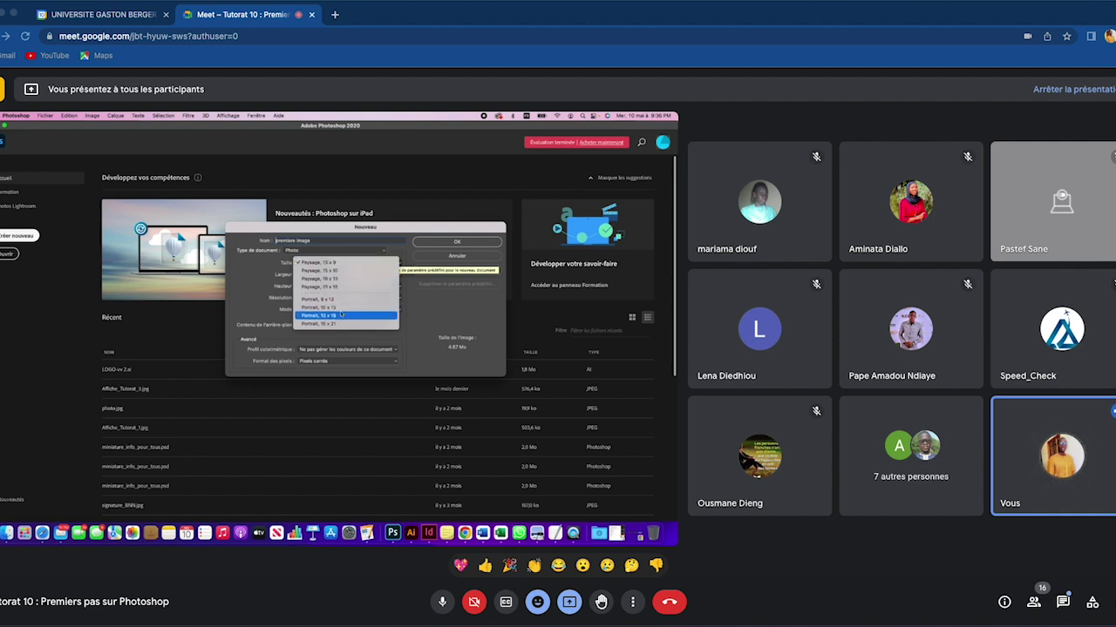
{"action": "left_click", "coordinate": [343, 264]}
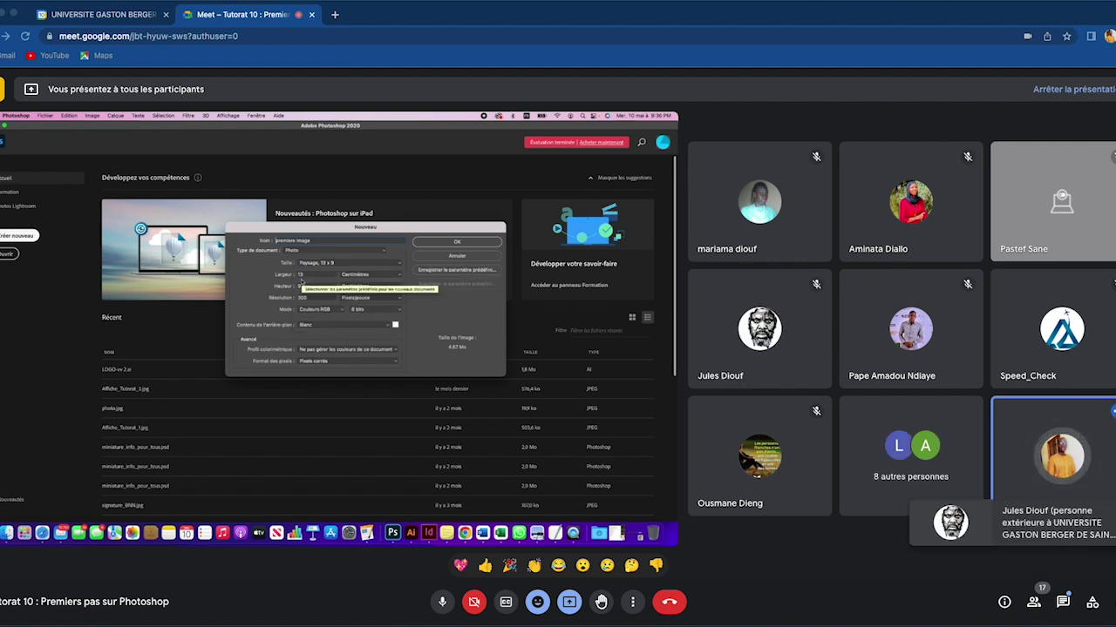
Step: Enter 15 for Largeur and 15 for Hauteur in centimetres, making the size Personnalisé
{"action": "double_click", "coordinate": [309, 276]}
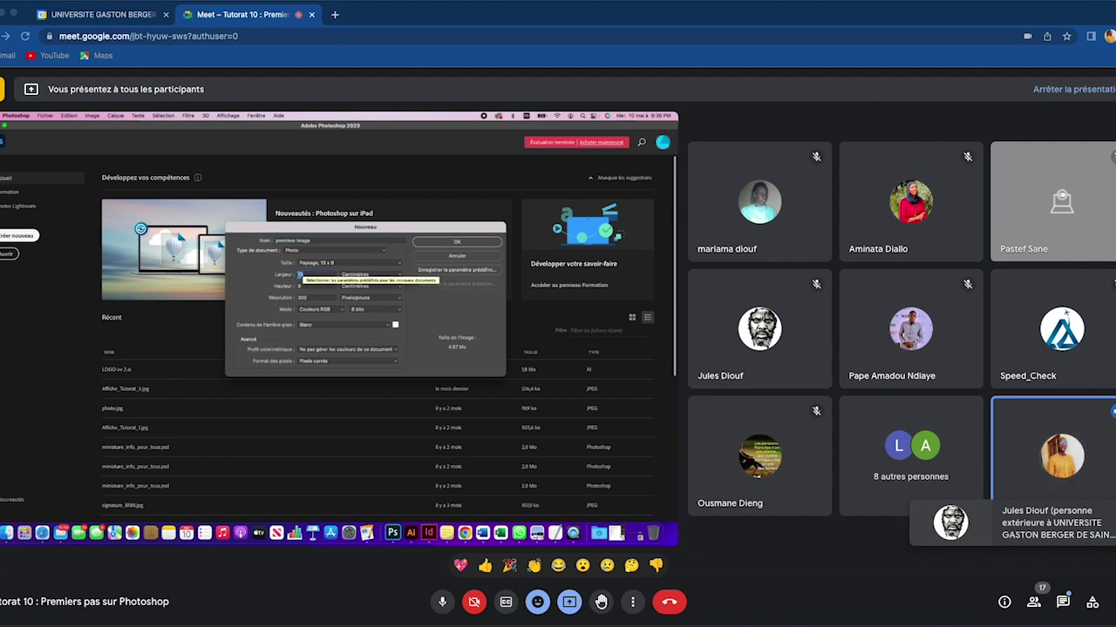
{"action": "key", "text": "Tab"}
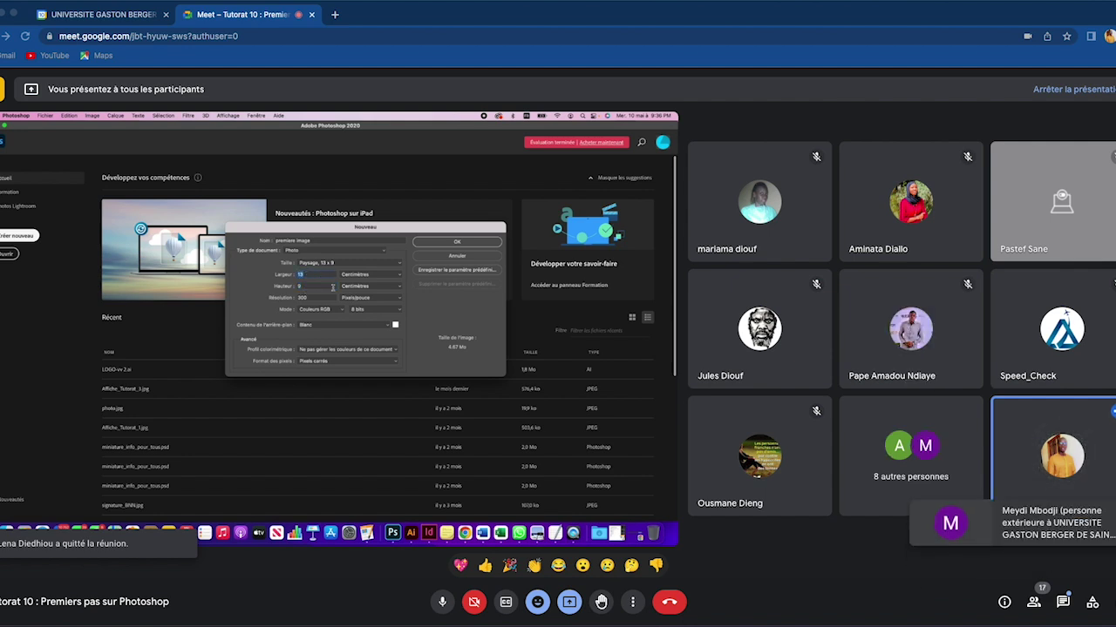
{"action": "type", "text": "15"}
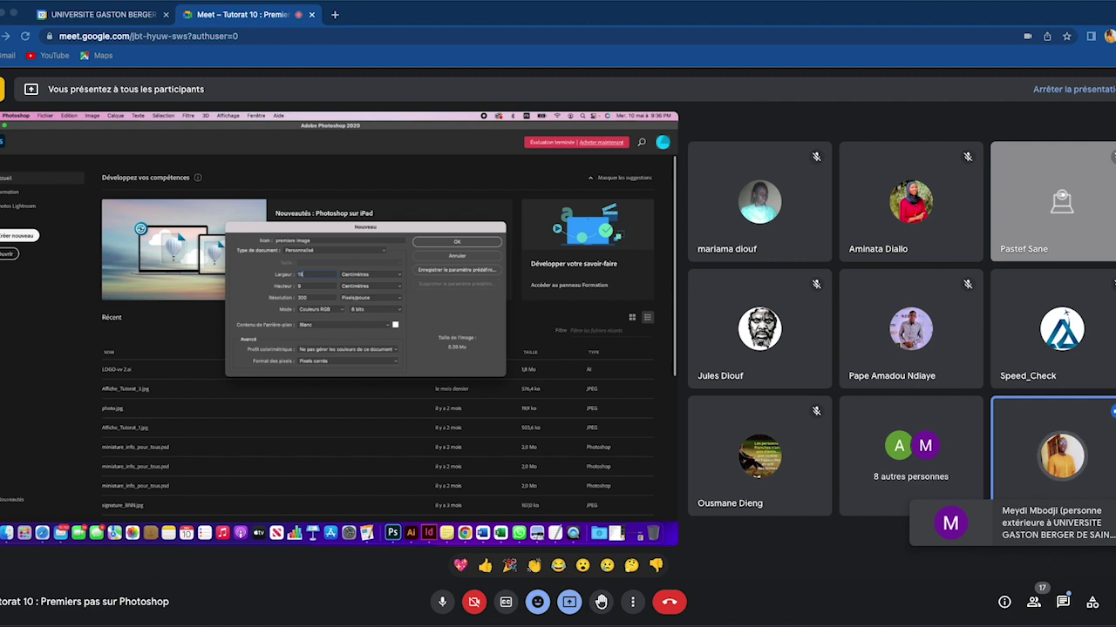
{"action": "left_click", "coordinate": [307, 285]}
{"action": "type", "text": "5"}
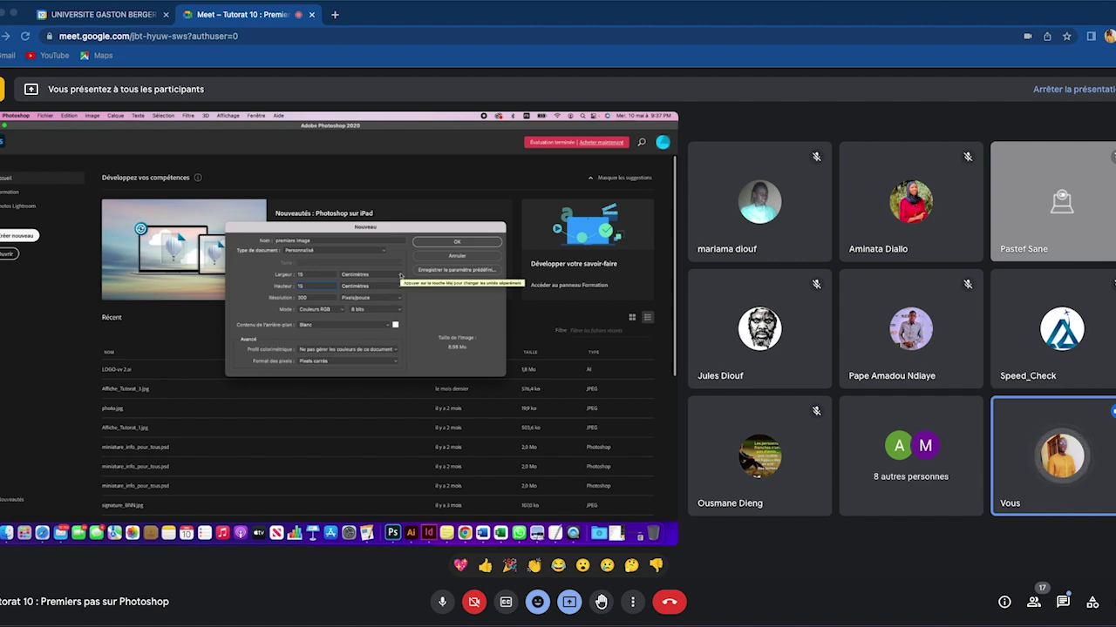
{"action": "left_click", "coordinate": [398, 275]}
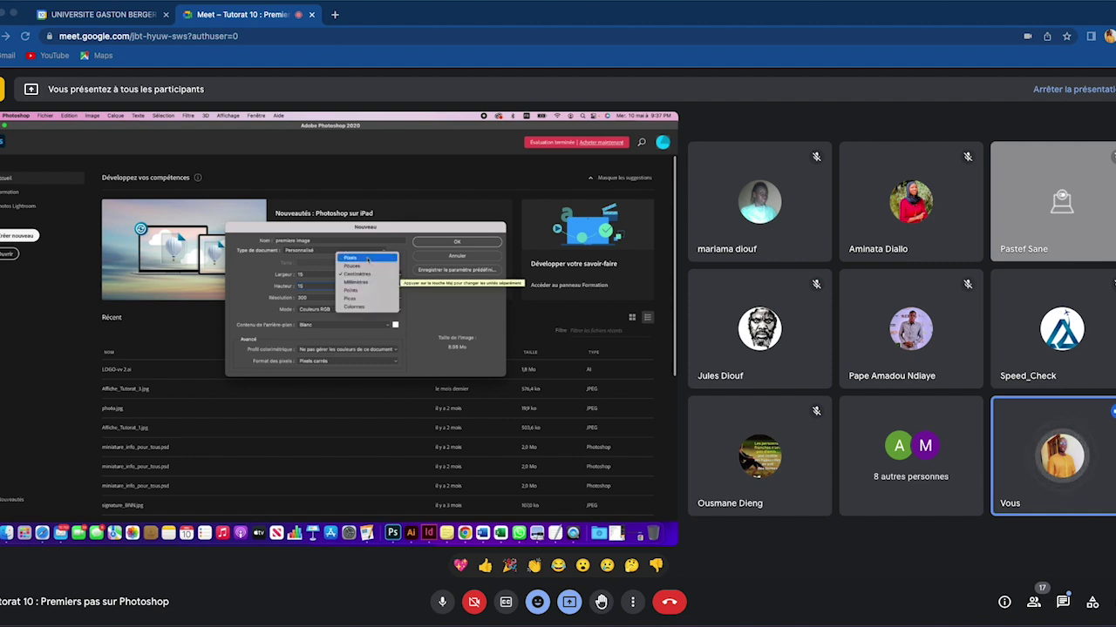
{"action": "left_click", "coordinate": [368, 259]}
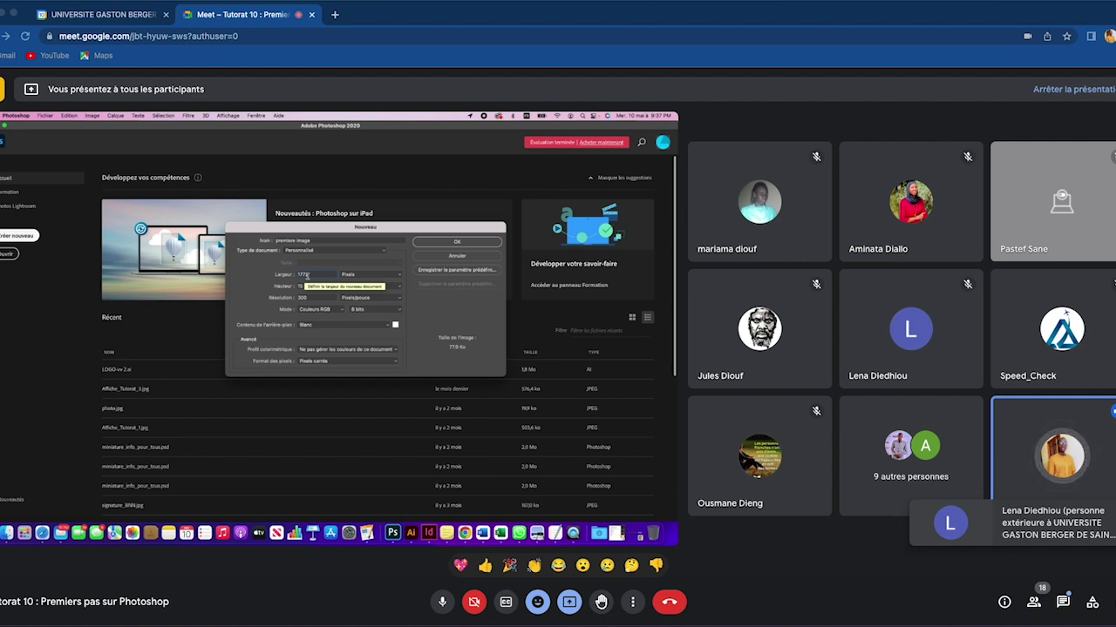
{"action": "left_click", "coordinate": [373, 275]}
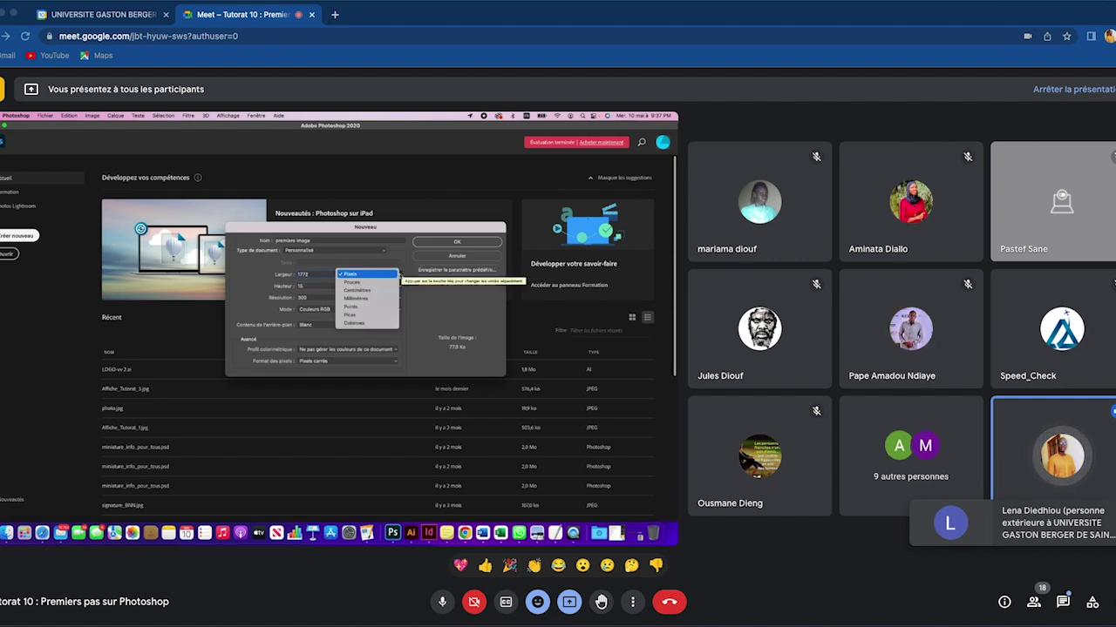
{"action": "left_click", "coordinate": [355, 290]}
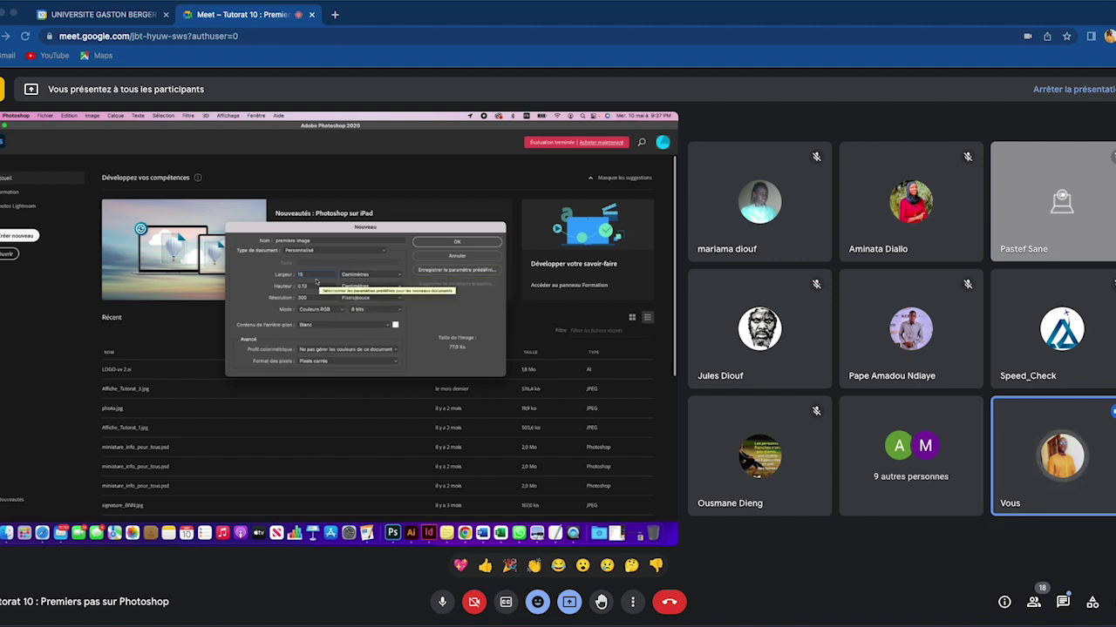
{"action": "left_click", "coordinate": [291, 284]}
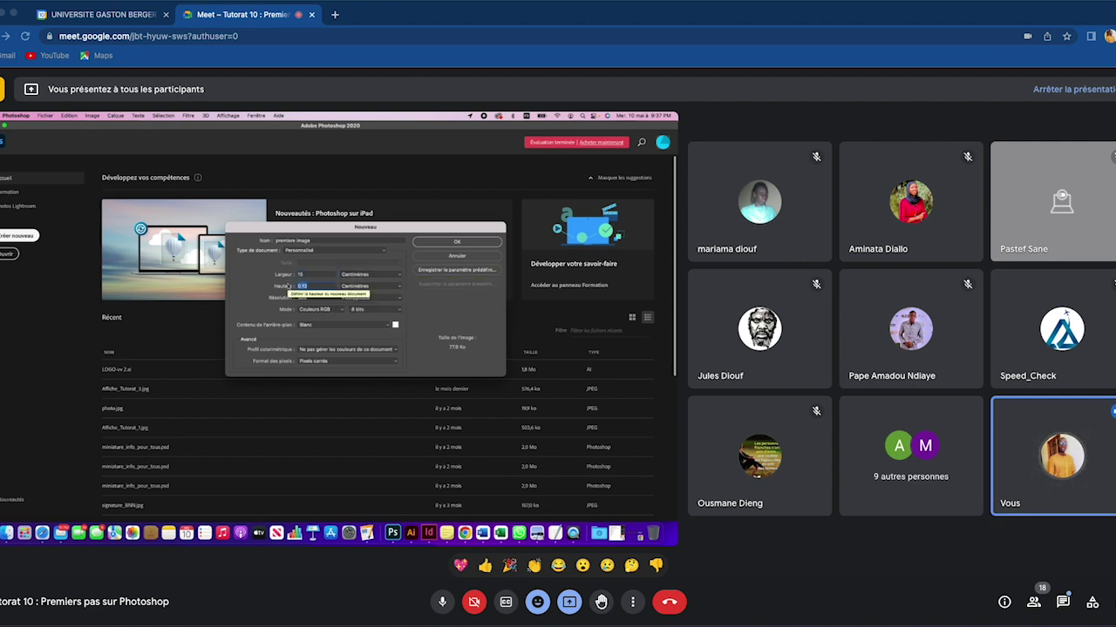
{"action": "type", "text": "15"}
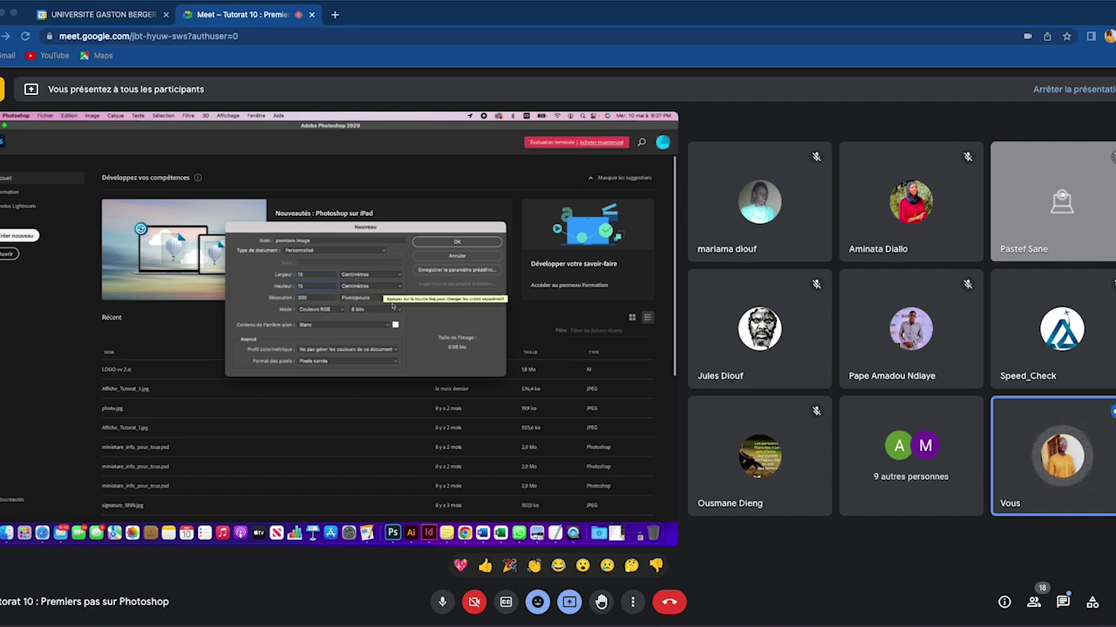
{"action": "left_click", "coordinate": [314, 298]}
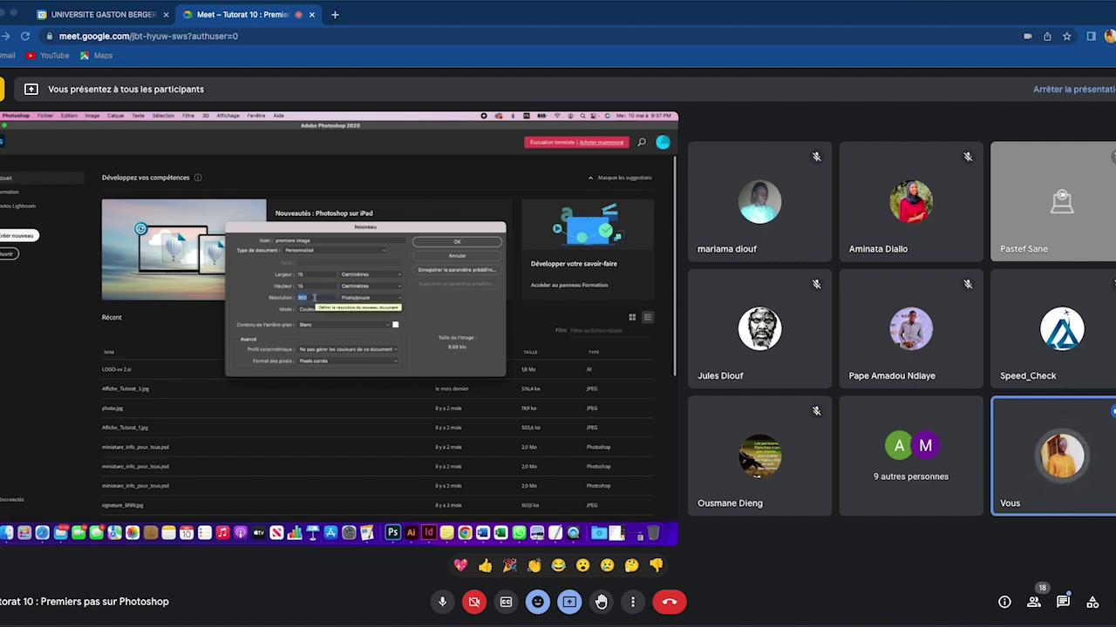
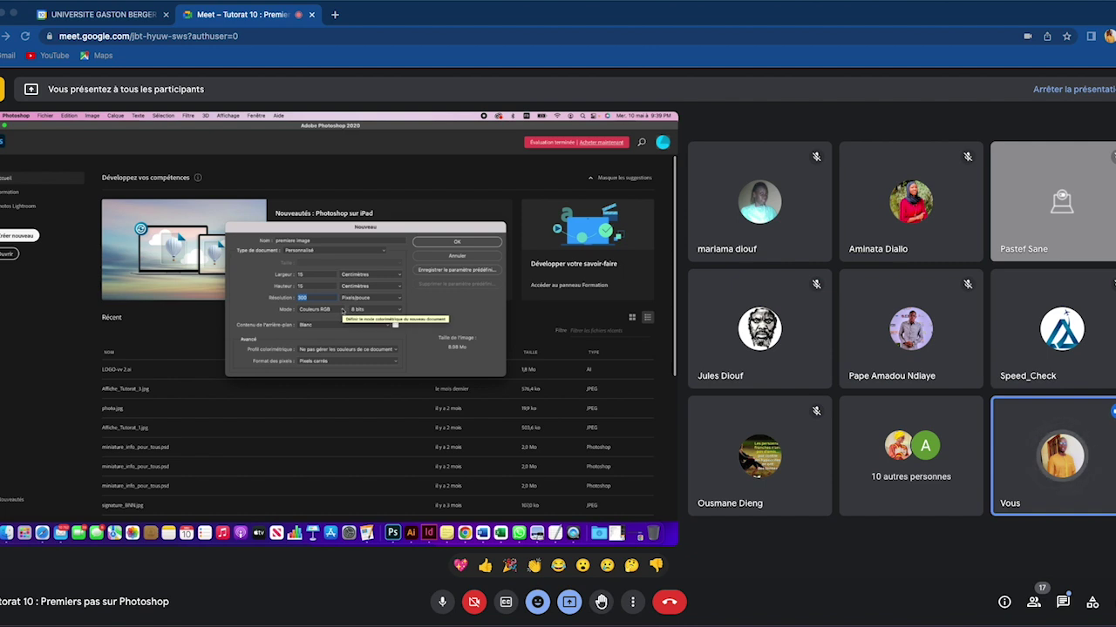
Step: Keep RGB colour mode at 8 bits per channel and enter the values 100 and 300
{"action": "left_click", "coordinate": [342, 310]}
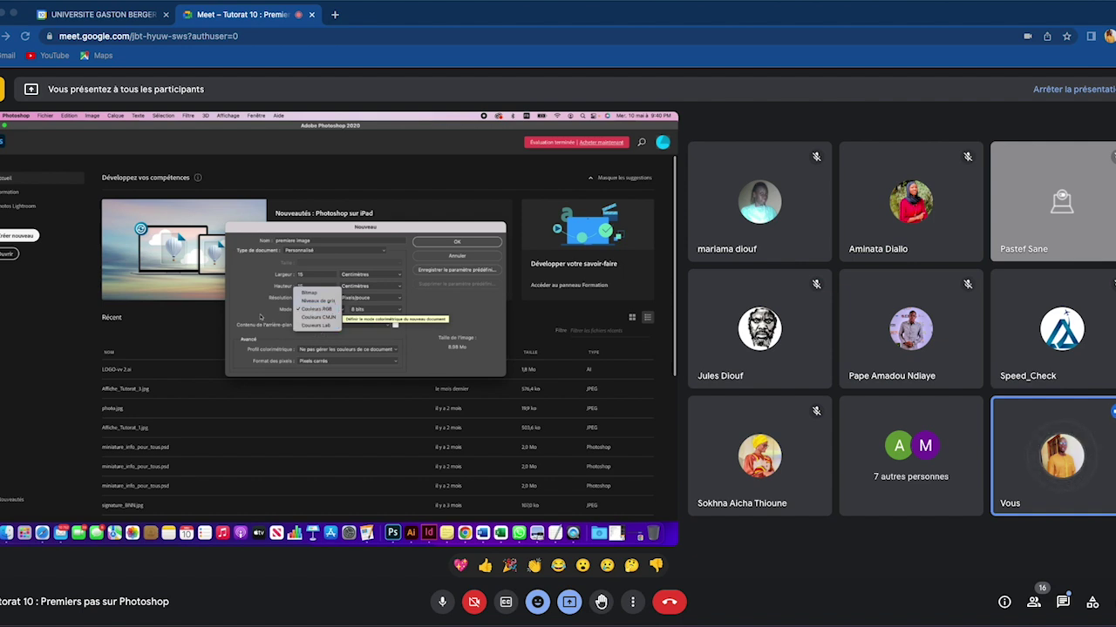
{"action": "left_click", "coordinate": [260, 316]}
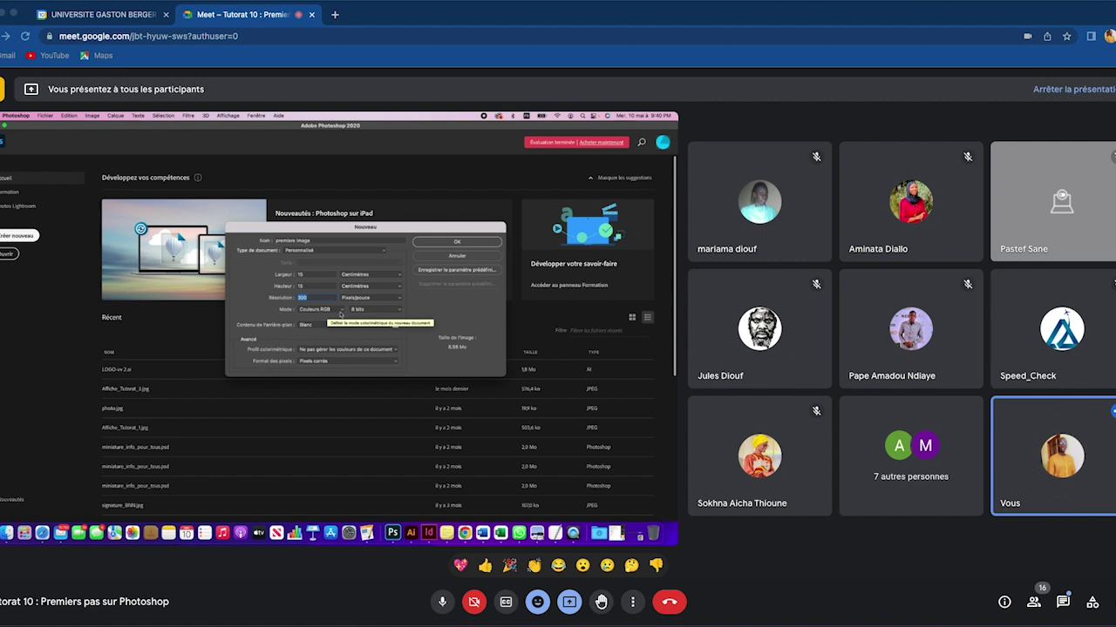
{"action": "left_click", "coordinate": [392, 310]}
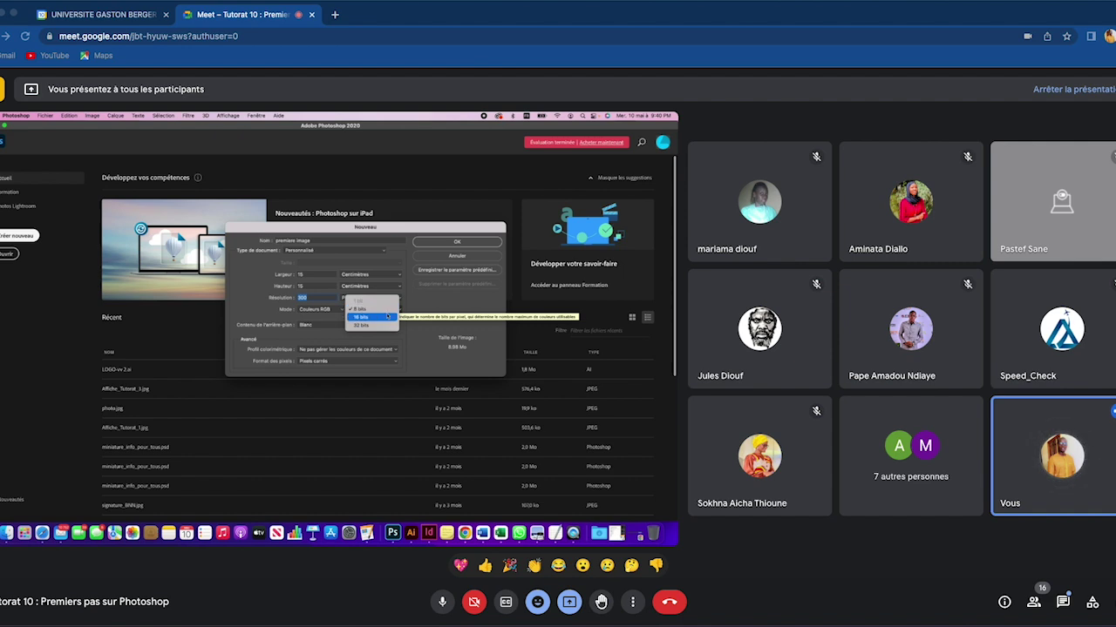
{"action": "left_click", "coordinate": [387, 309]}
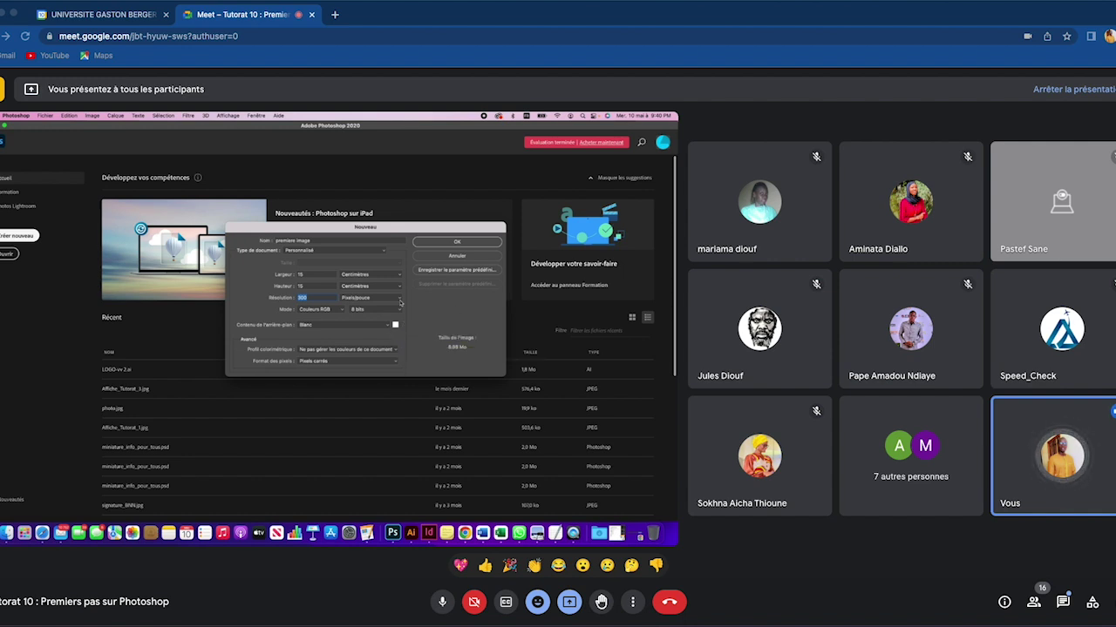
{"action": "type", "text": "1"}
{"action": "type", "text": "00"}
{"action": "type", "text": "300"}
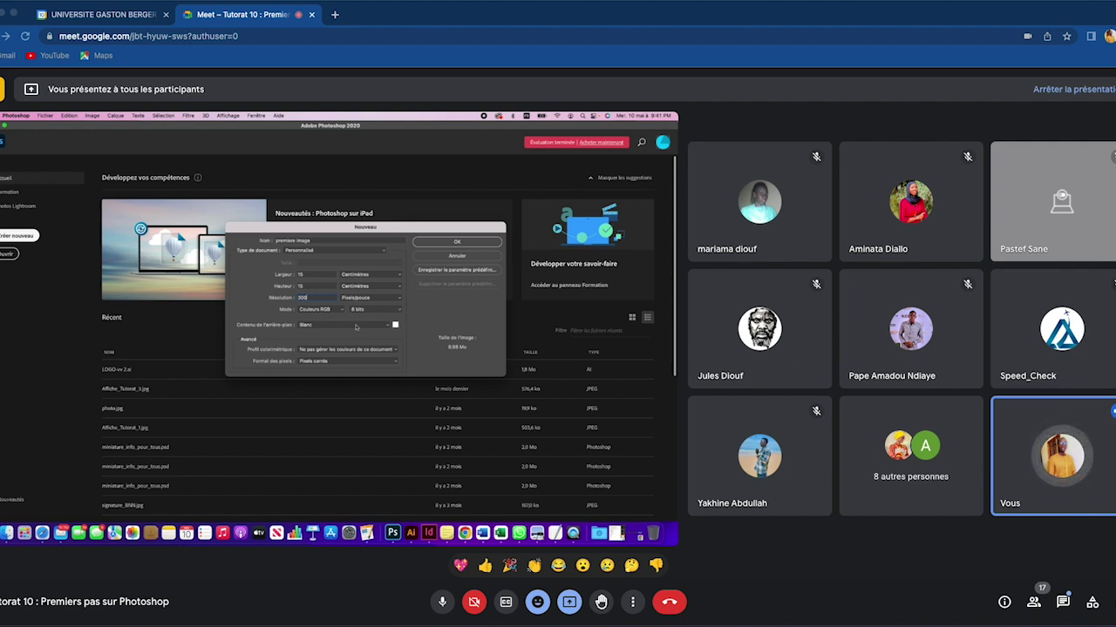
Step: Review the background contents, keep white, and cancel the new-image settings
{"action": "left_click", "coordinate": [387, 328]}
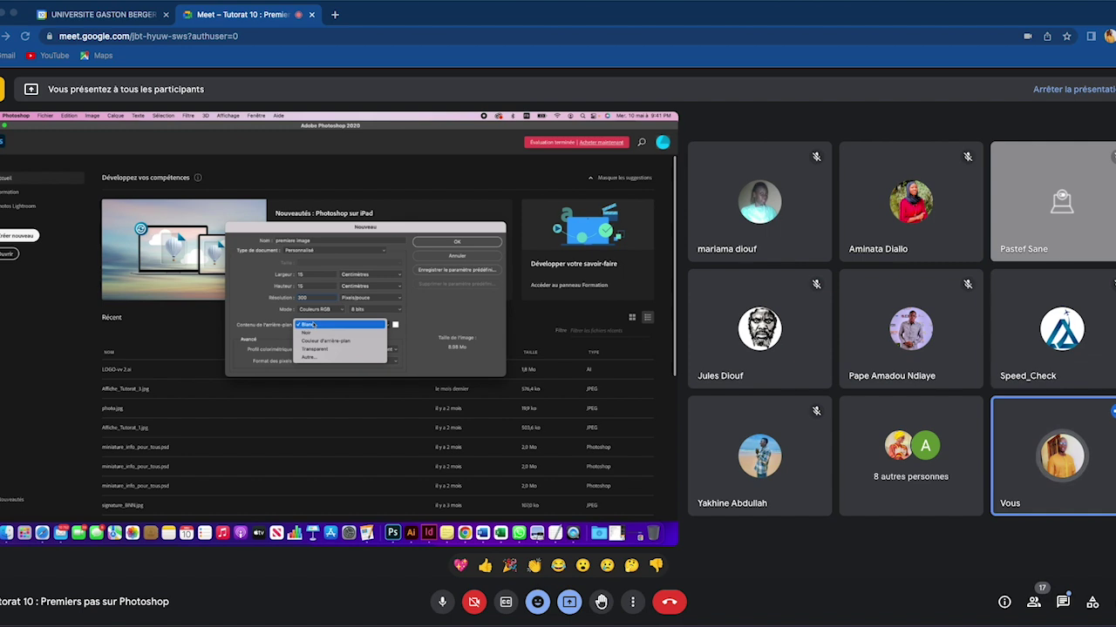
{"action": "left_click", "coordinate": [394, 324]}
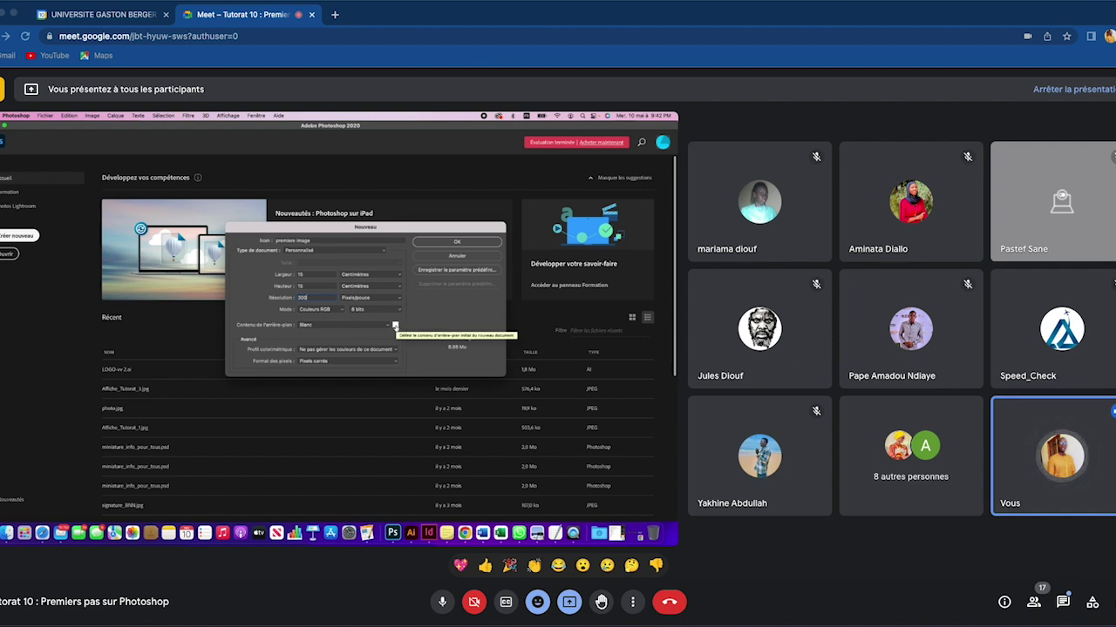
{"action": "left_click", "coordinate": [395, 325]}
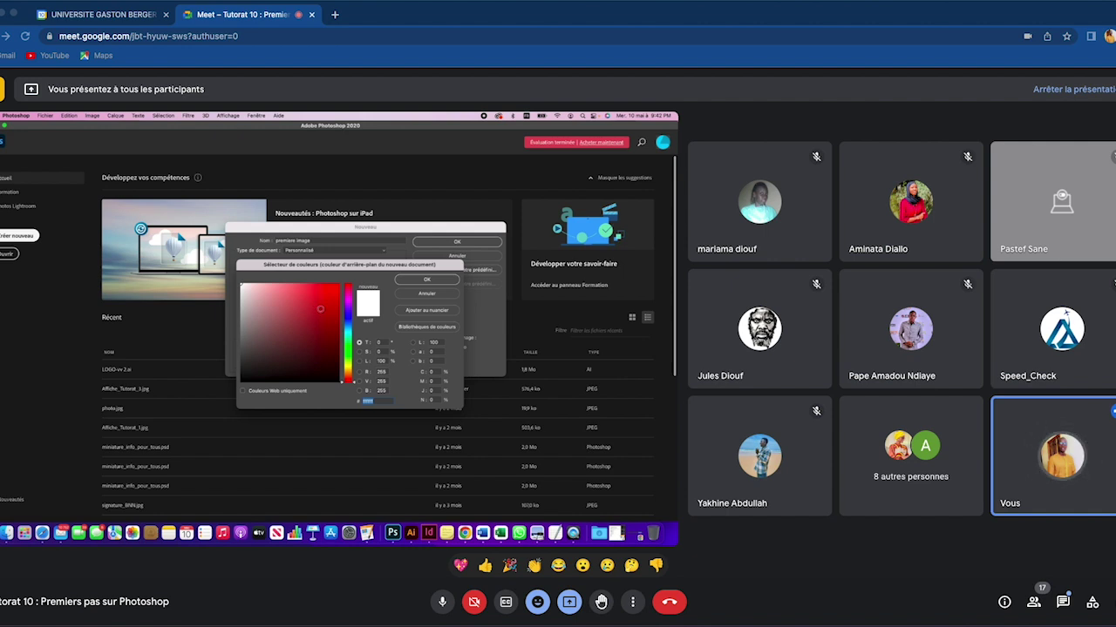
{"action": "left_click", "coordinate": [427, 294]}
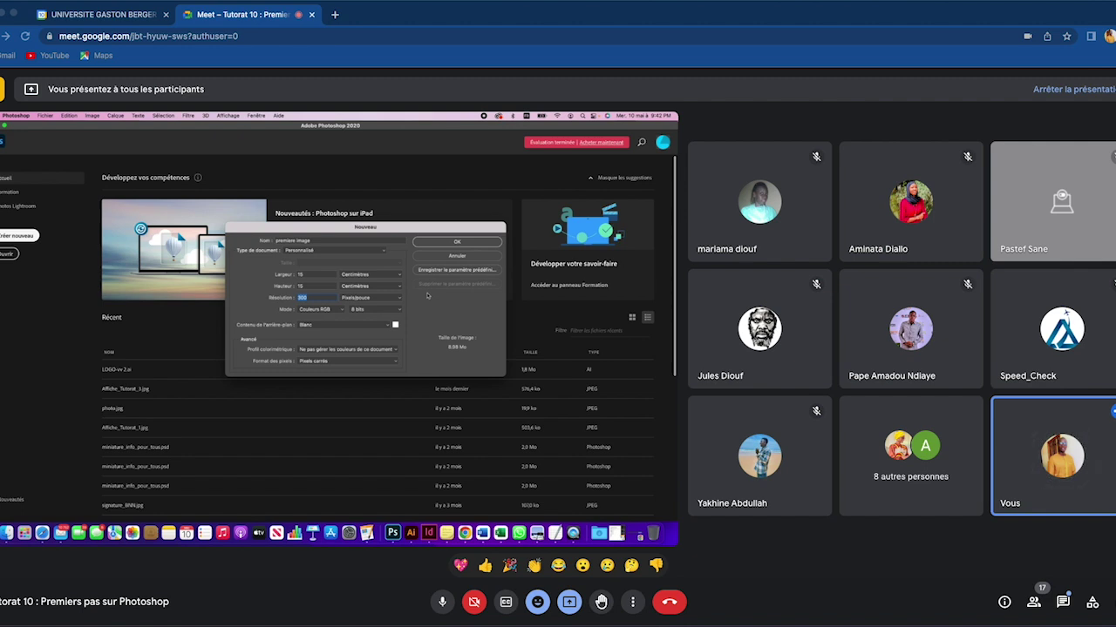
{"action": "left_click", "coordinate": [388, 325]}
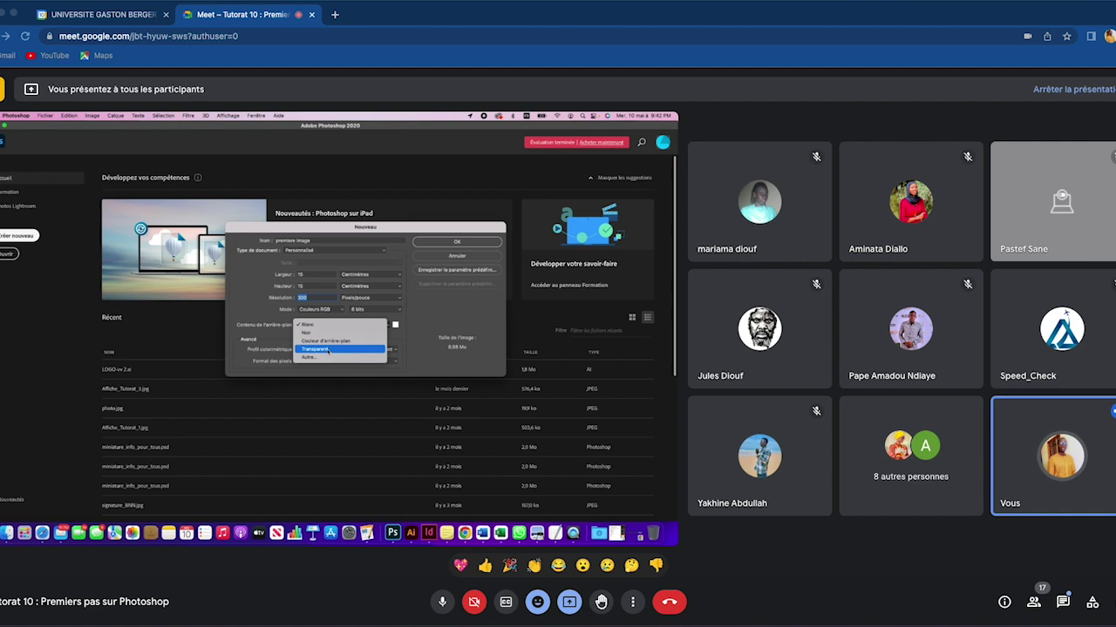
{"action": "left_click", "coordinate": [420, 317]}
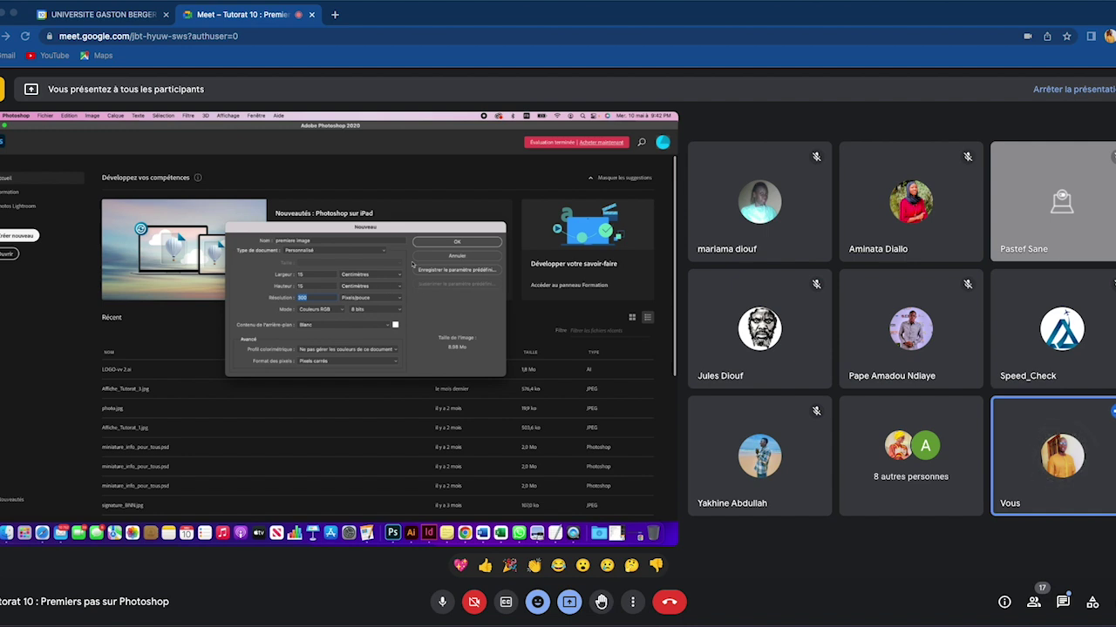
{"action": "left_click", "coordinate": [462, 257]}
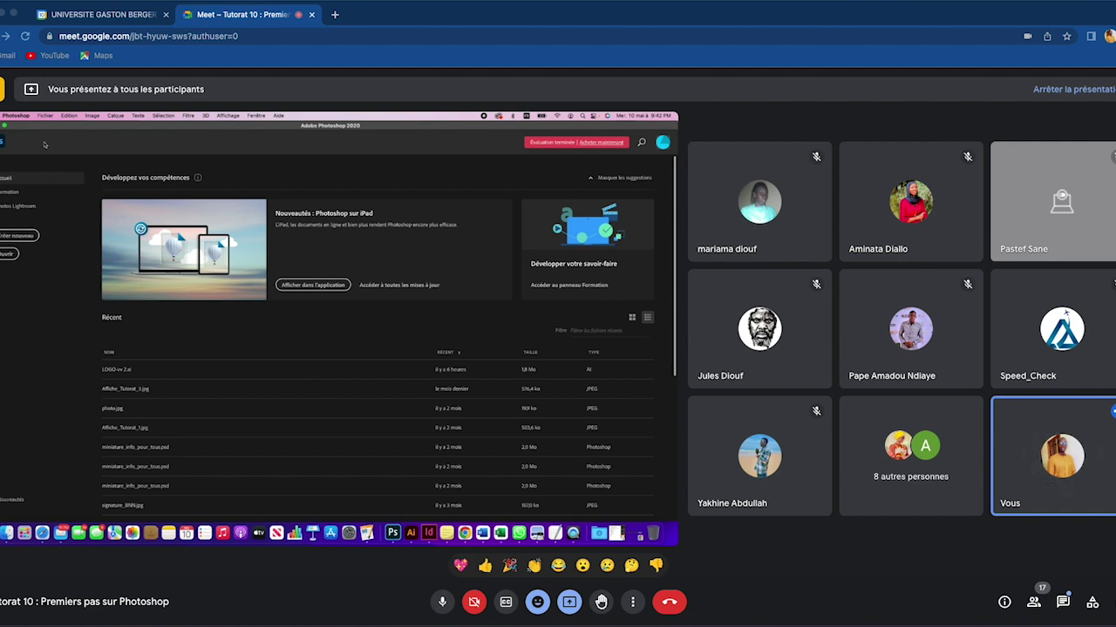
Step: Open the New document window from File, minimize, restore and reposition it, then close it
{"action": "left_click", "coordinate": [44, 115]}
{"action": "left_click", "coordinate": [52, 127]}
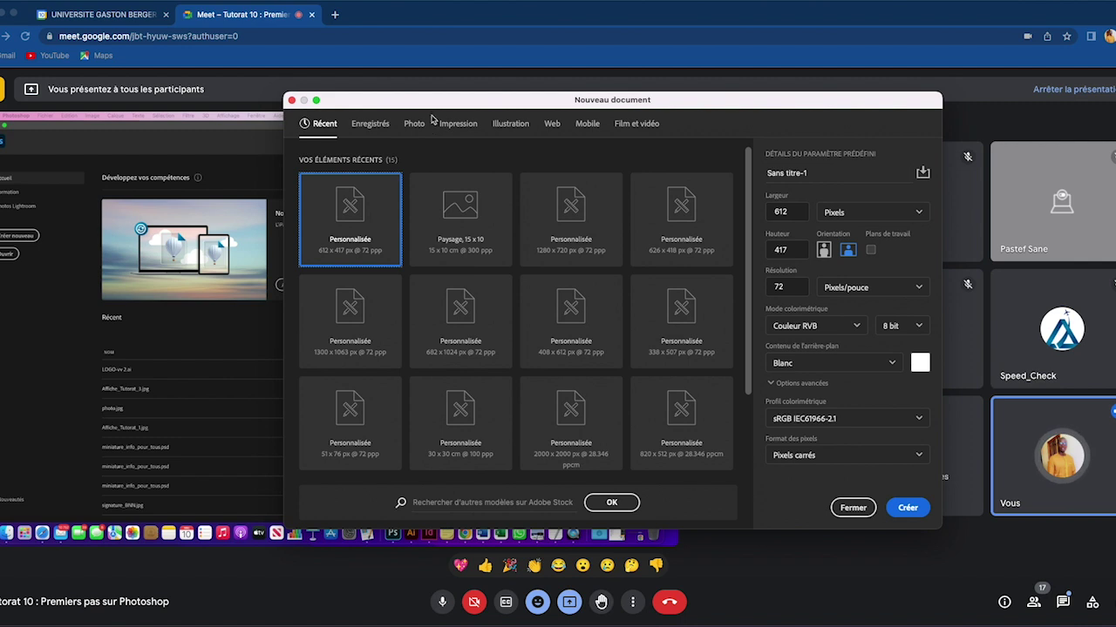
{"action": "key", "text": "super+m"}
{"action": "left_click", "coordinate": [456, 533]}
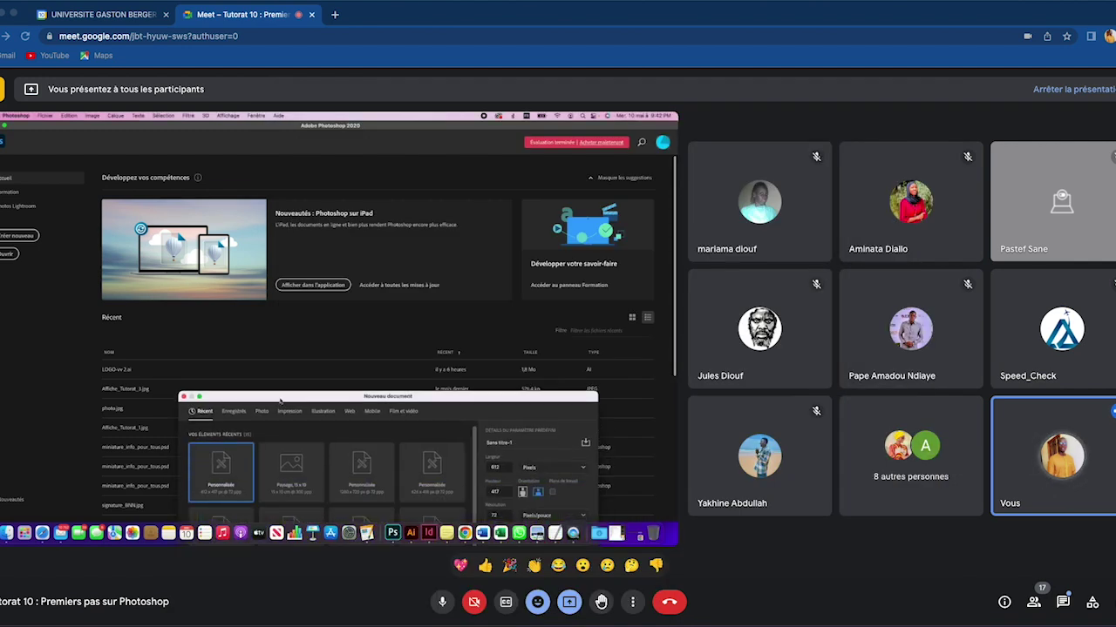
{"action": "left_click_drag", "start_coordinate": [249, 231], "coordinate": [245, 181]}
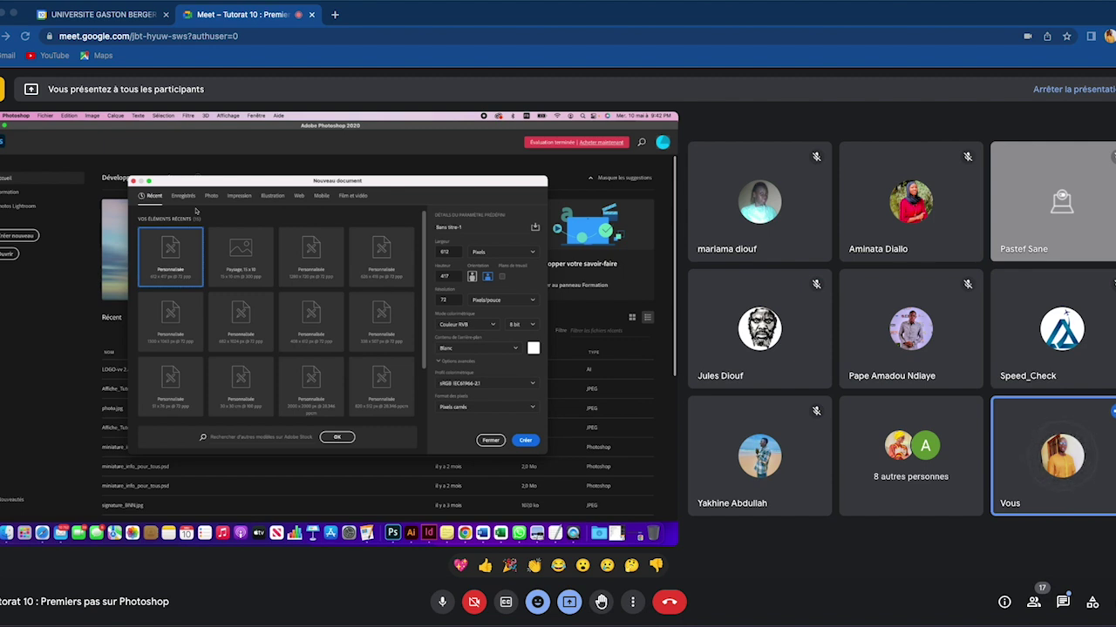
{"action": "left_click", "coordinate": [497, 441]}
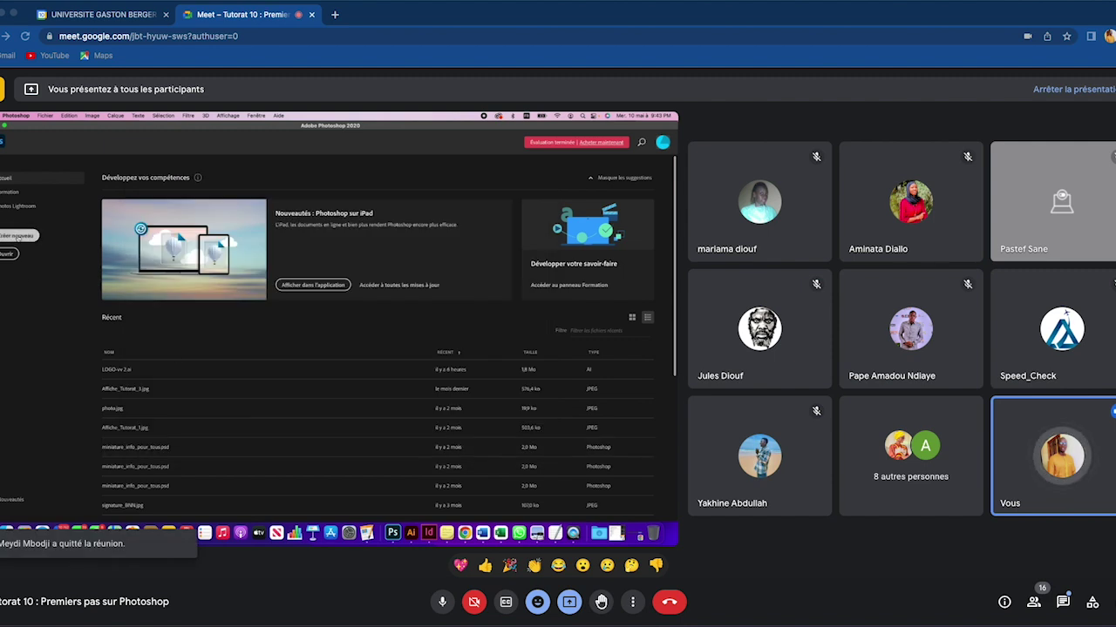
Step: Open the classic new-image settings, move them down and left, and cancel again
{"action": "left_click", "coordinate": [17, 236]}
{"action": "mouse_move", "coordinate": [378, 228]}
{"action": "left_mouse_down"}
{"action": "mouse_move", "coordinate": [355, 274]}
{"action": "mouse_move", "coordinate": [333, 262]}
{"action": "left_mouse_up"}
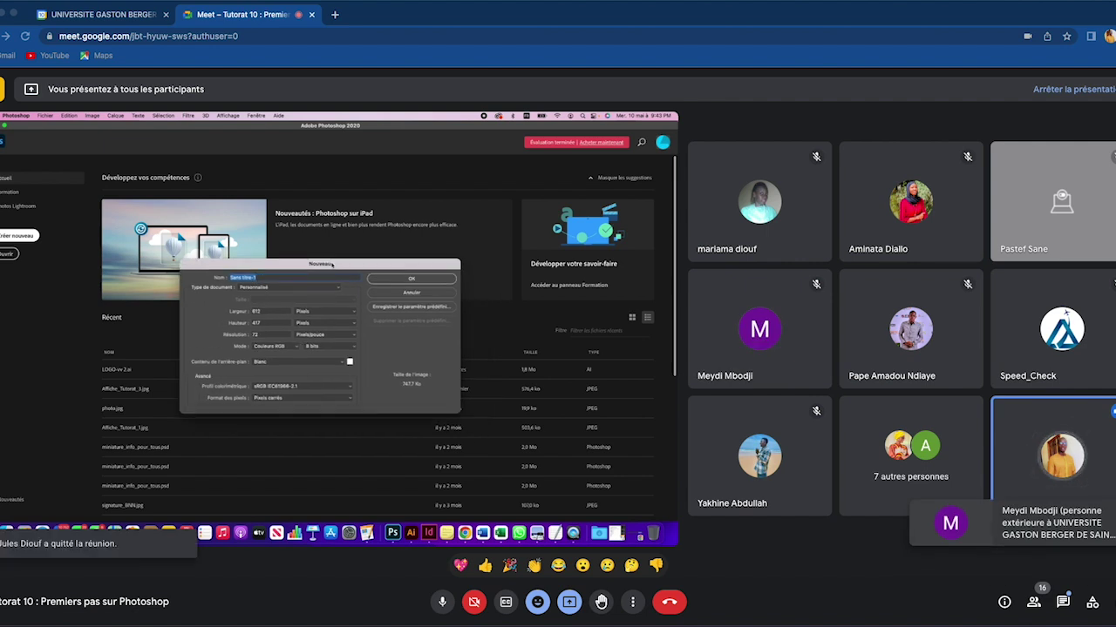
{"action": "left_click", "coordinate": [414, 291]}
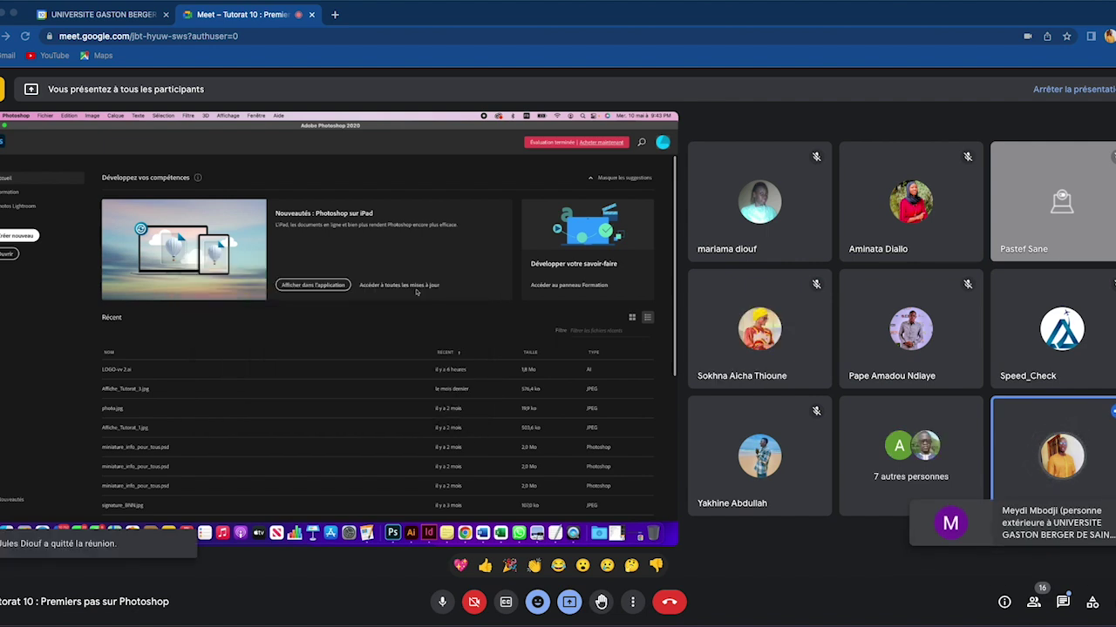
{"action": "left_click", "coordinate": [45, 116]}
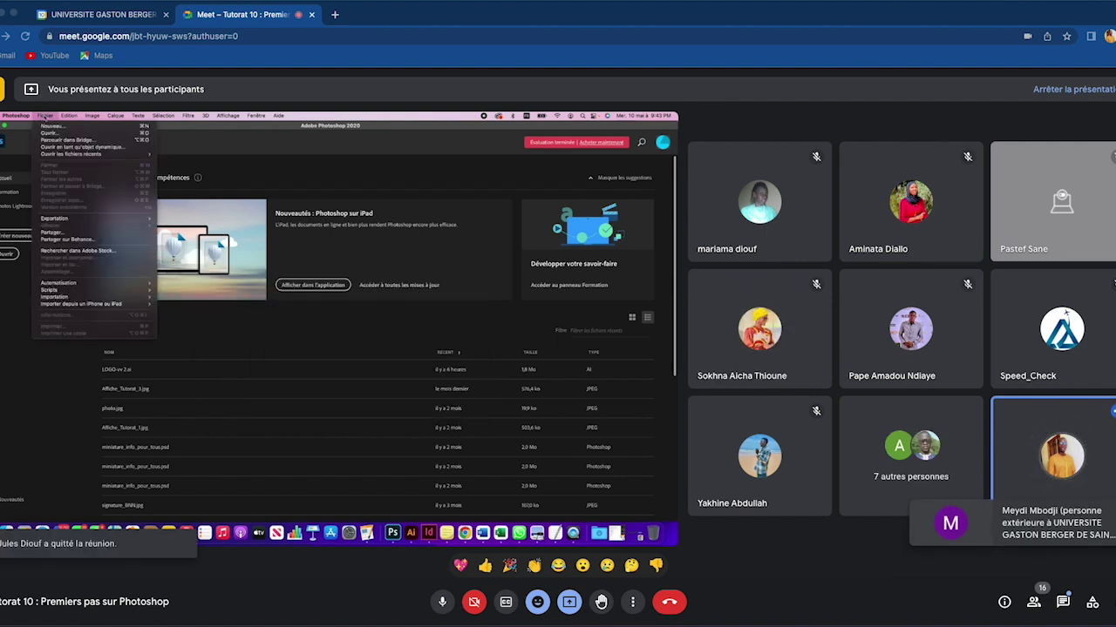
Step: Open File > New and shift the New document window slightly up and left
{"action": "left_click", "coordinate": [50, 128]}
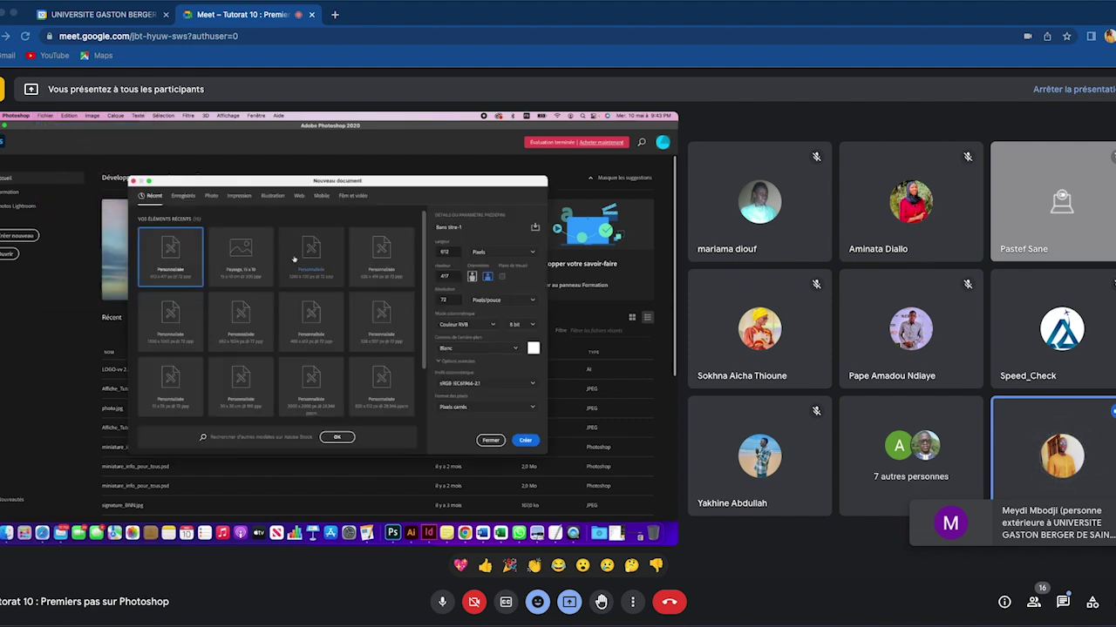
{"action": "left_click_drag", "start_coordinate": [378, 184], "coordinate": [368, 181]}
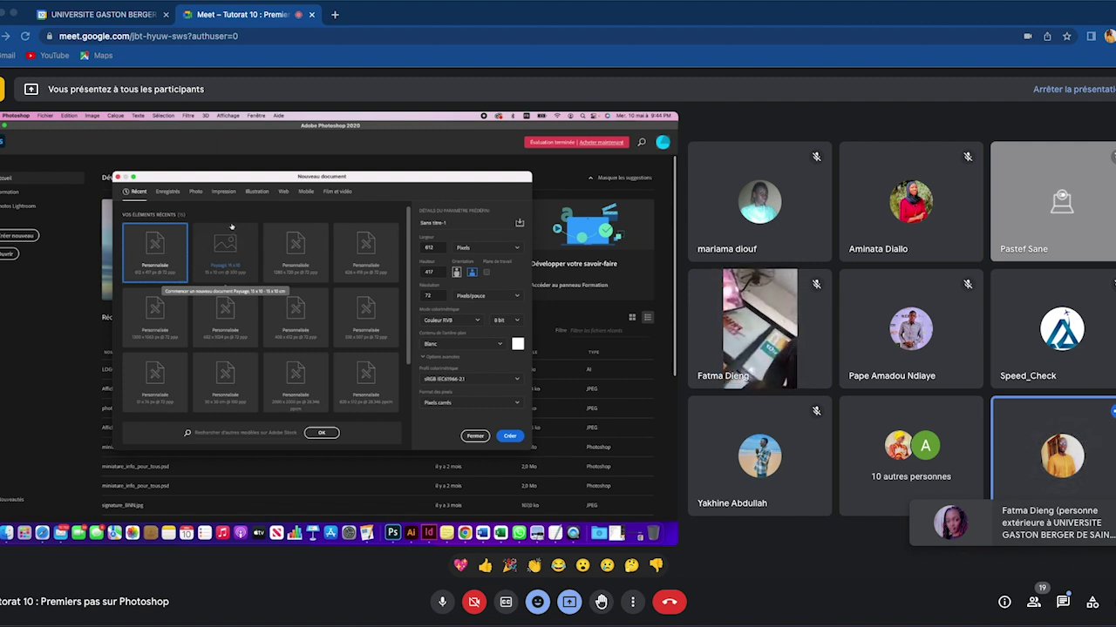
{"action": "left_click", "coordinate": [165, 192]}
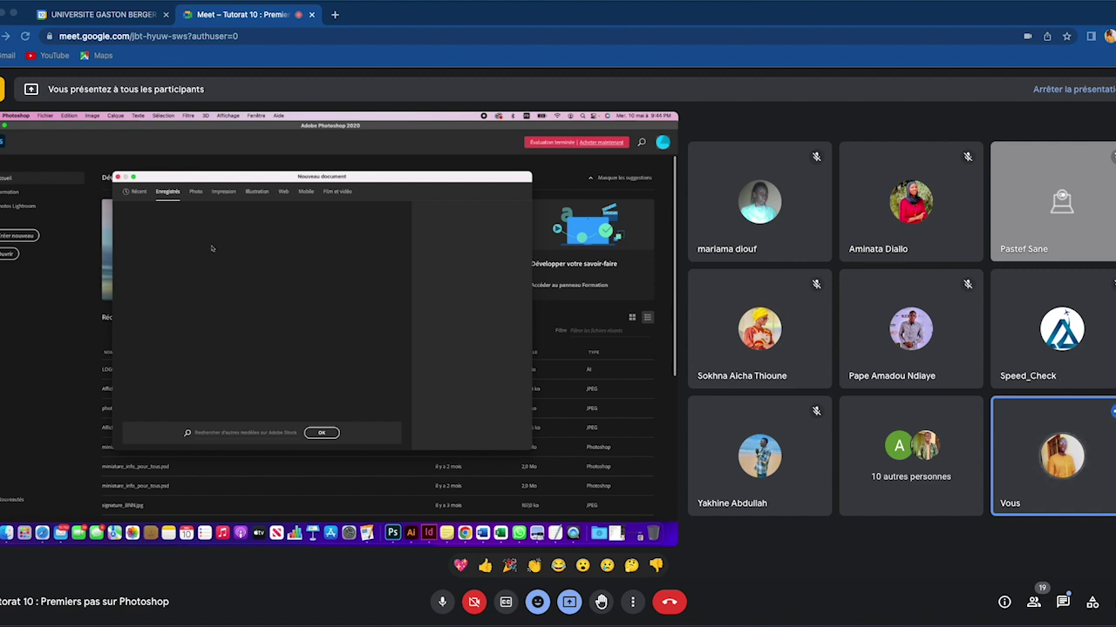
{"action": "left_click", "coordinate": [195, 192]}
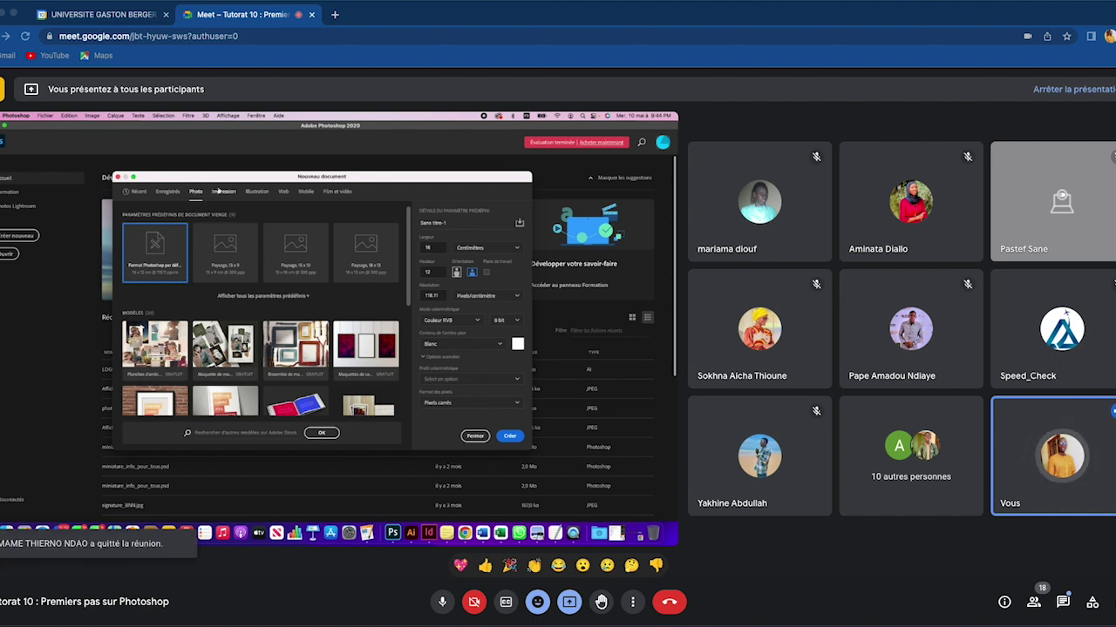
{"action": "left_click", "coordinate": [228, 197]}
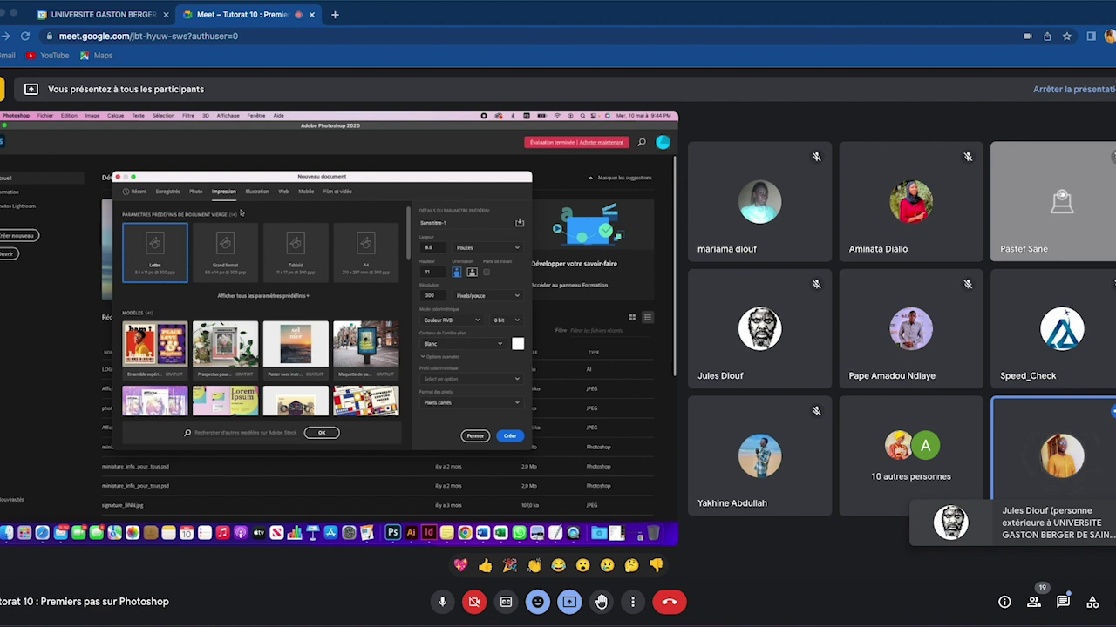
{"action": "left_click", "coordinate": [256, 193]}
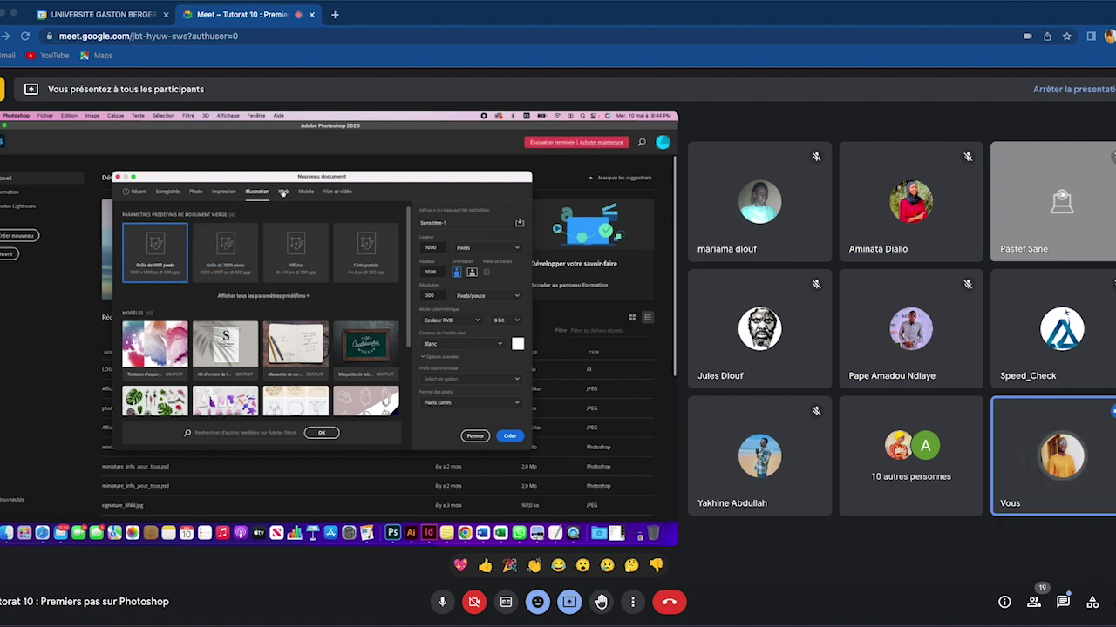
{"action": "left_click", "coordinate": [285, 193]}
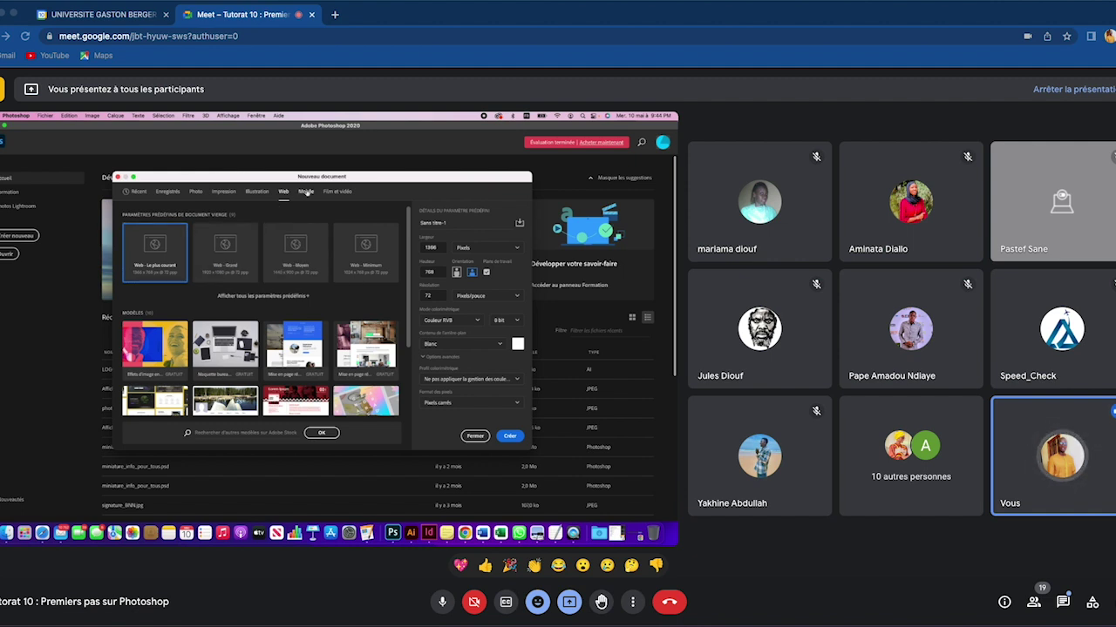
{"action": "left_click", "coordinate": [306, 191]}
{"action": "left_click", "coordinate": [331, 196]}
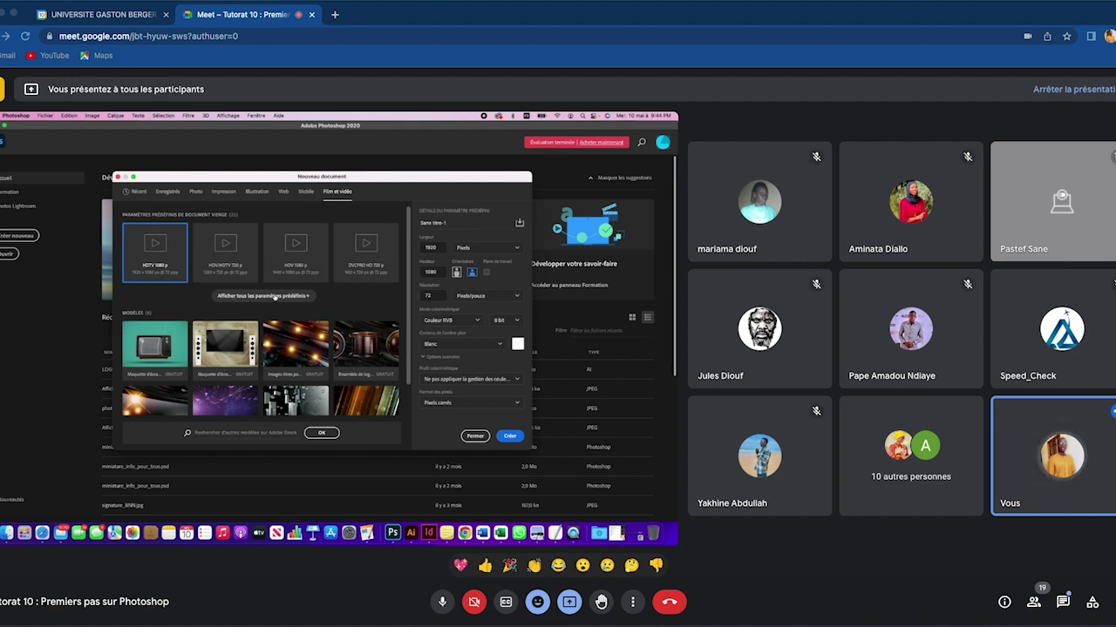
{"action": "left_click", "coordinate": [274, 296]}
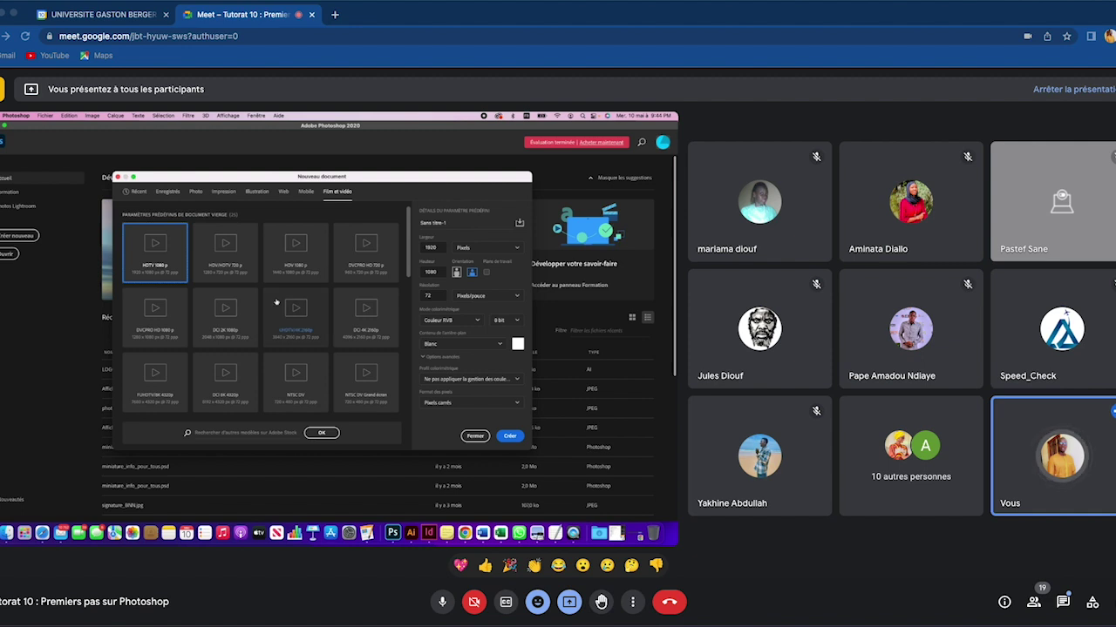
{"action": "scroll", "coordinate": [277, 313], "scroll_direction": "down", "scroll_amount": 3}
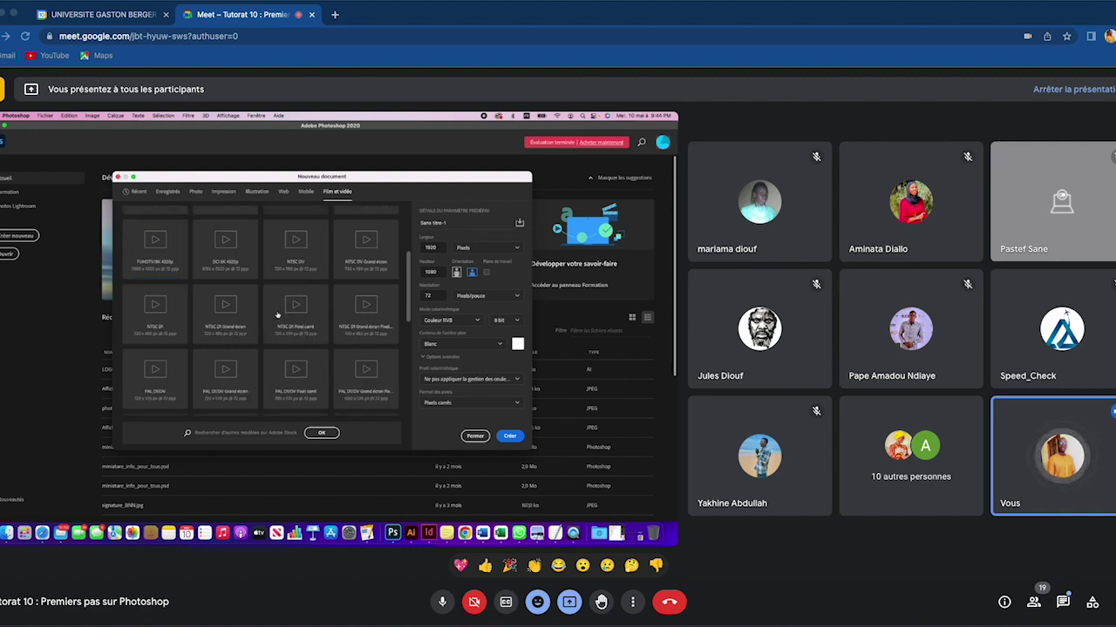
{"action": "scroll", "coordinate": [278, 315], "scroll_direction": "down", "scroll_amount": 5}
{"action": "scroll", "coordinate": [277, 314], "scroll_direction": "up", "scroll_amount": 5}
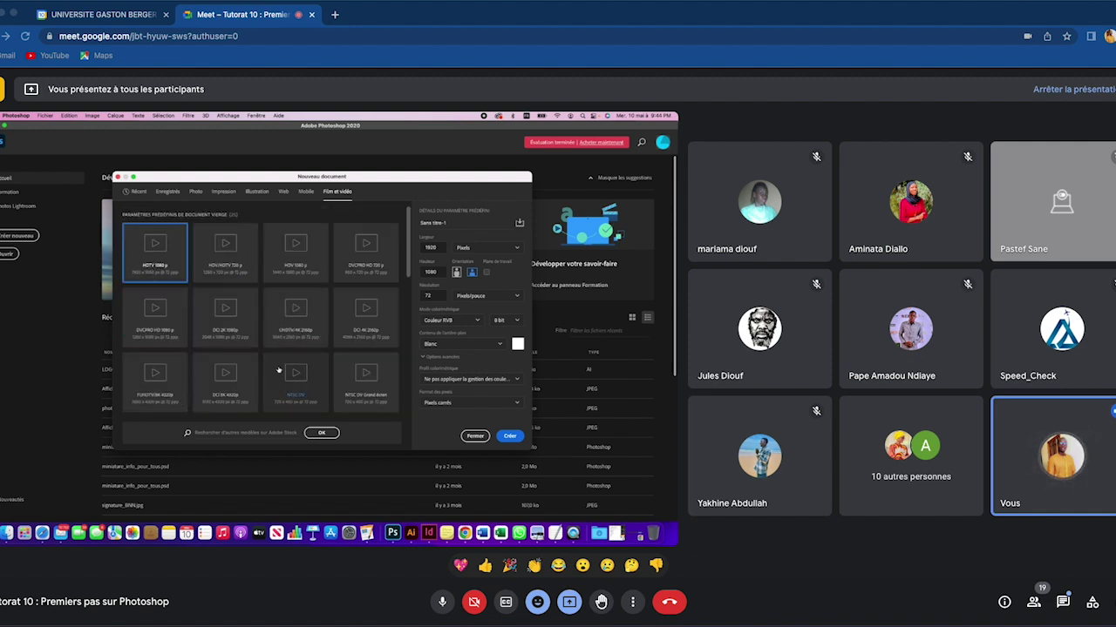
{"action": "scroll", "coordinate": [277, 370], "scroll_direction": "down", "scroll_amount": 5}
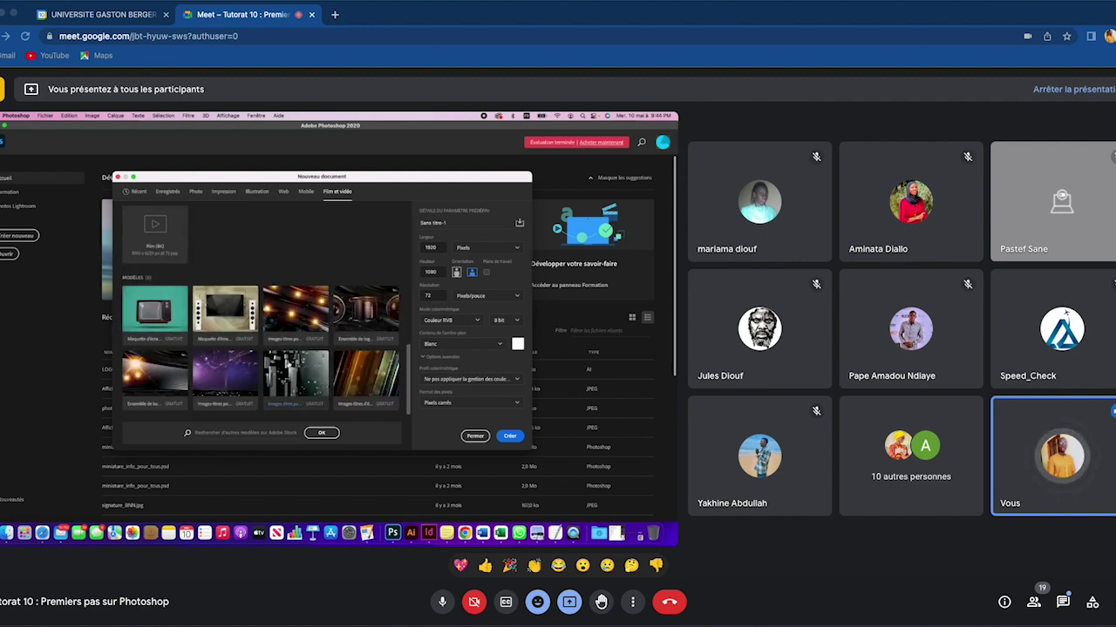
{"action": "mouse_move", "coordinate": [225, 312]}
{"action": "scroll", "coordinate": [248, 331], "scroll_direction": "up", "scroll_amount": 5}
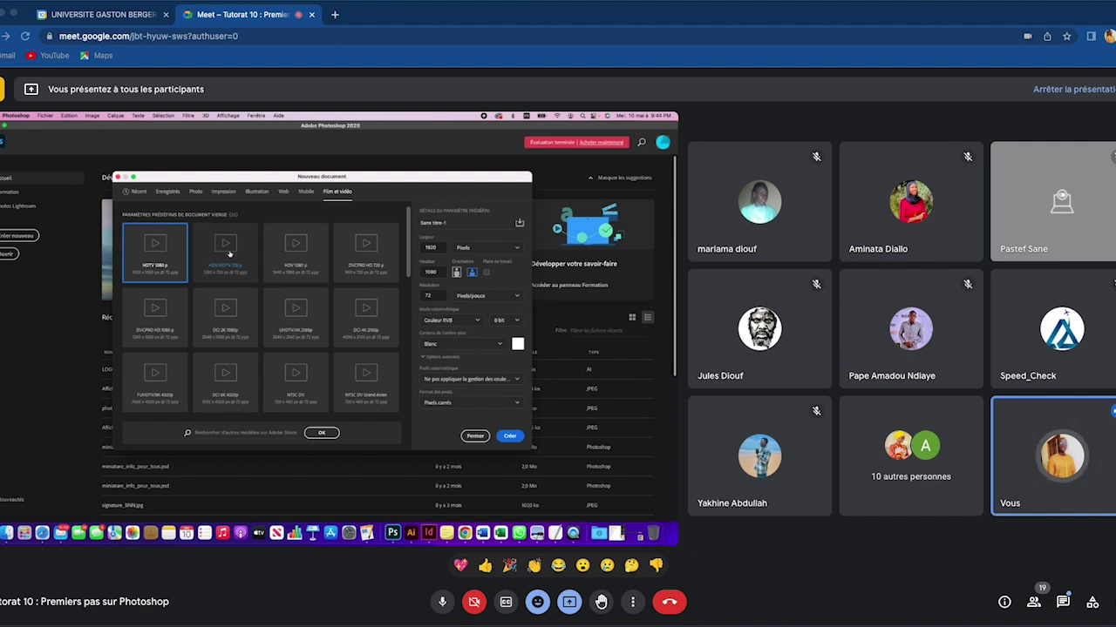
{"action": "left_click", "coordinate": [223, 193]}
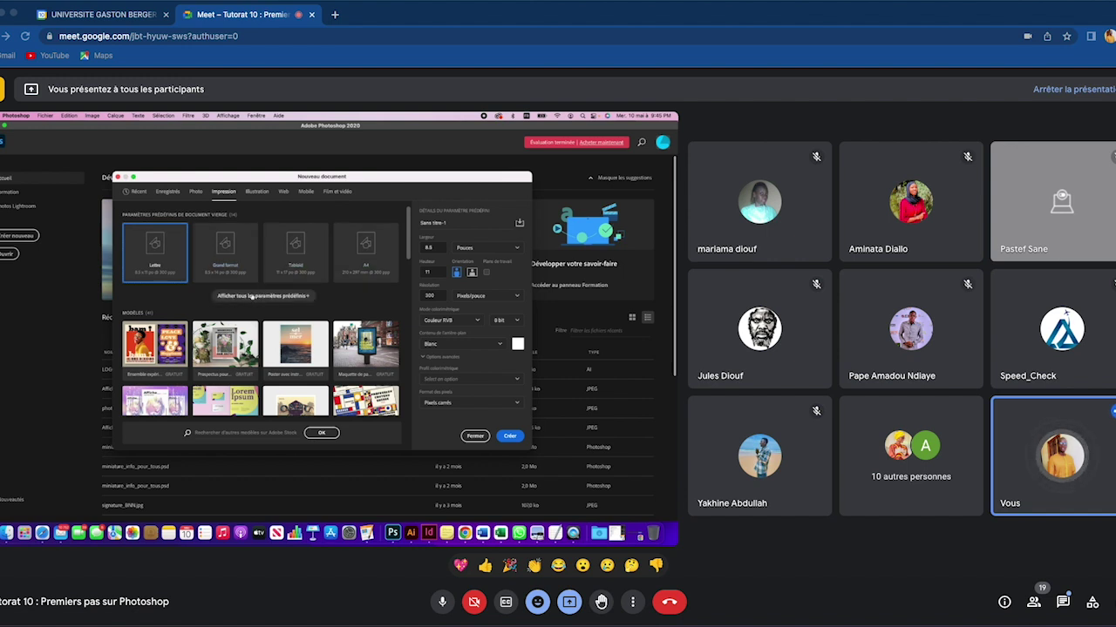
{"action": "left_click", "coordinate": [283, 297]}
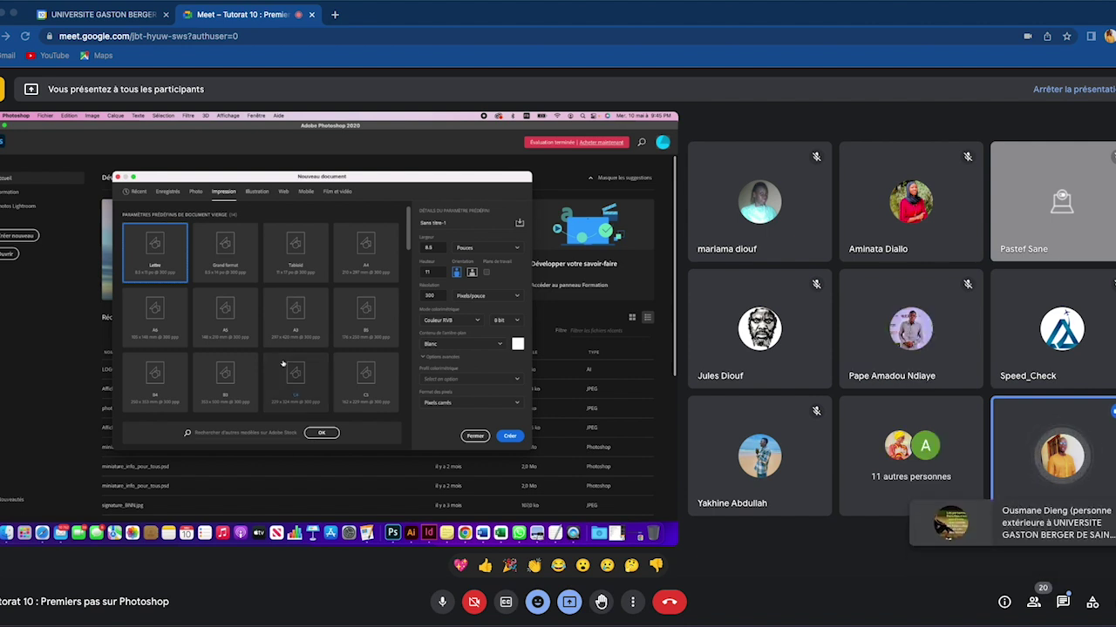
{"action": "scroll", "coordinate": [282, 364], "scroll_direction": "down", "scroll_amount": 2}
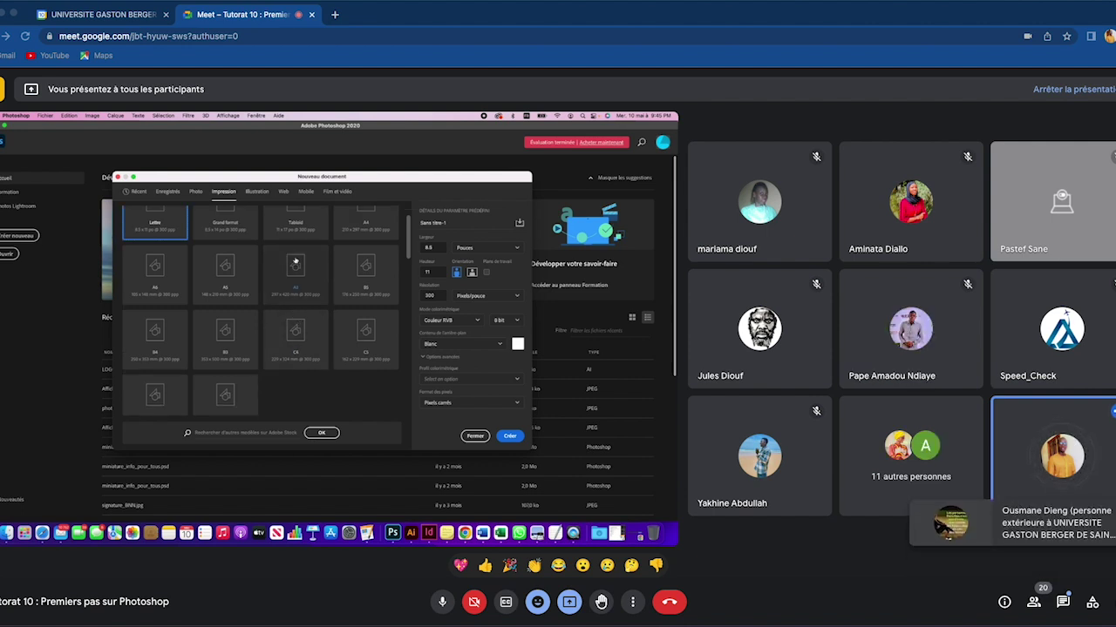
{"action": "scroll", "coordinate": [296, 260], "scroll_direction": "down", "scroll_amount": 2}
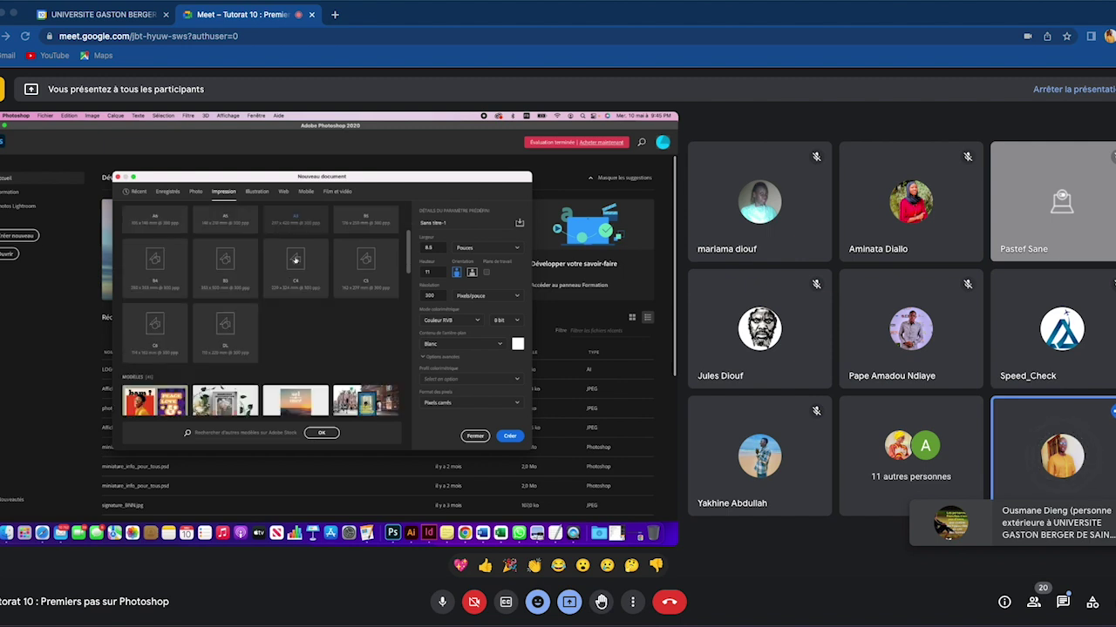
{"action": "scroll", "coordinate": [296, 260], "scroll_direction": "down", "scroll_amount": 2}
{"action": "left_click", "coordinate": [223, 191]}
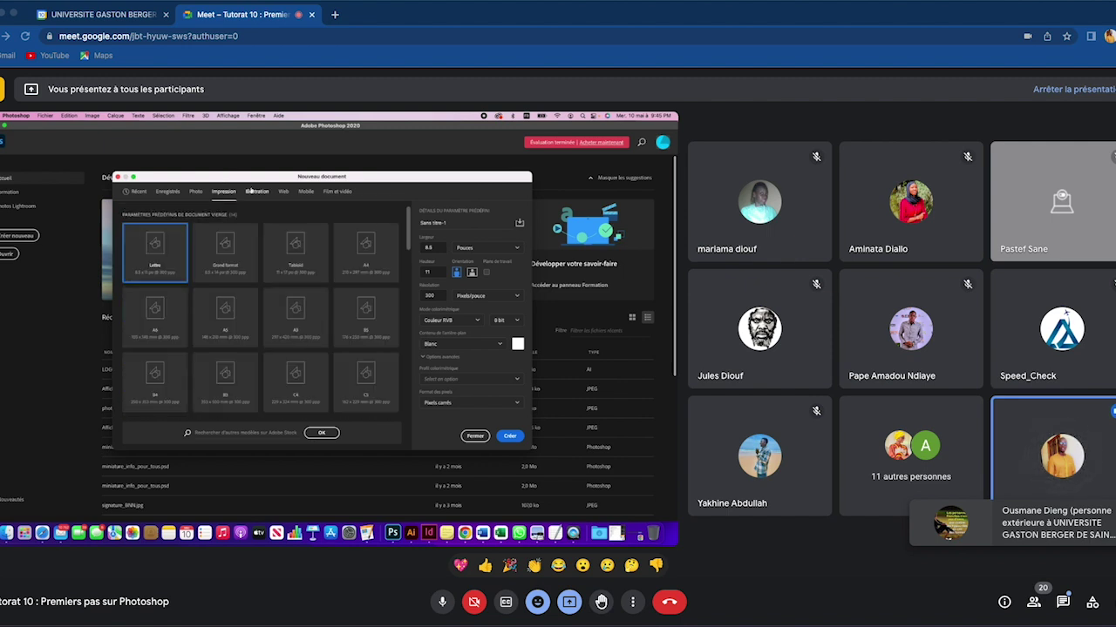
{"action": "left_click", "coordinate": [195, 192]}
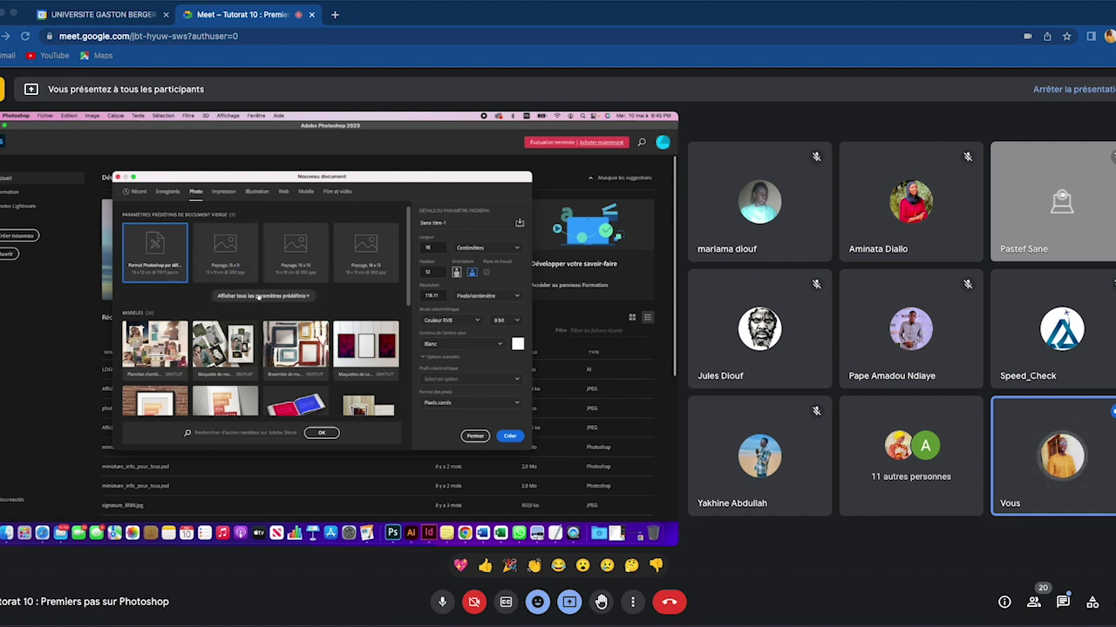
Step: Apply the Paysage 13 x 9 photo preset, admit a waiting call participant, and select the name field
{"action": "left_click", "coordinate": [259, 297]}
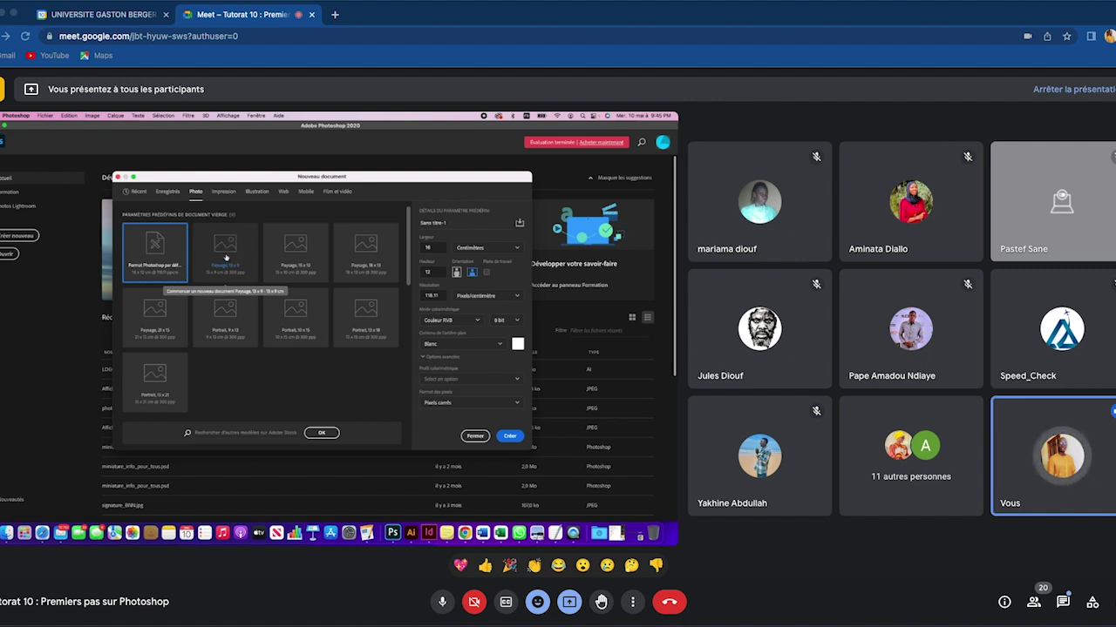
{"action": "left_click", "coordinate": [229, 247]}
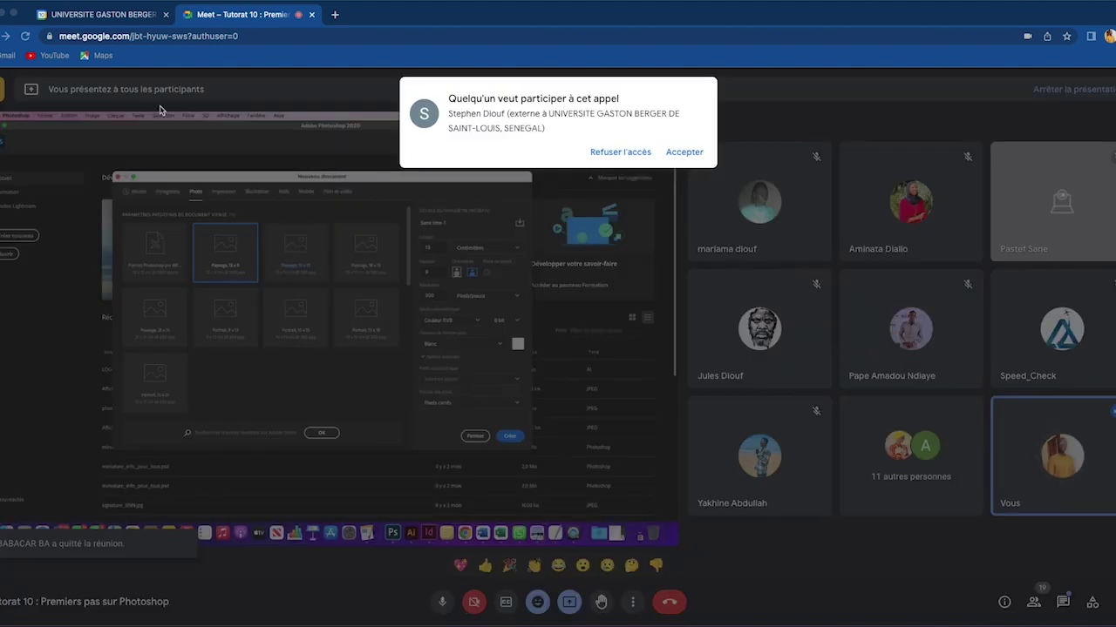
{"action": "left_click", "coordinate": [685, 154]}
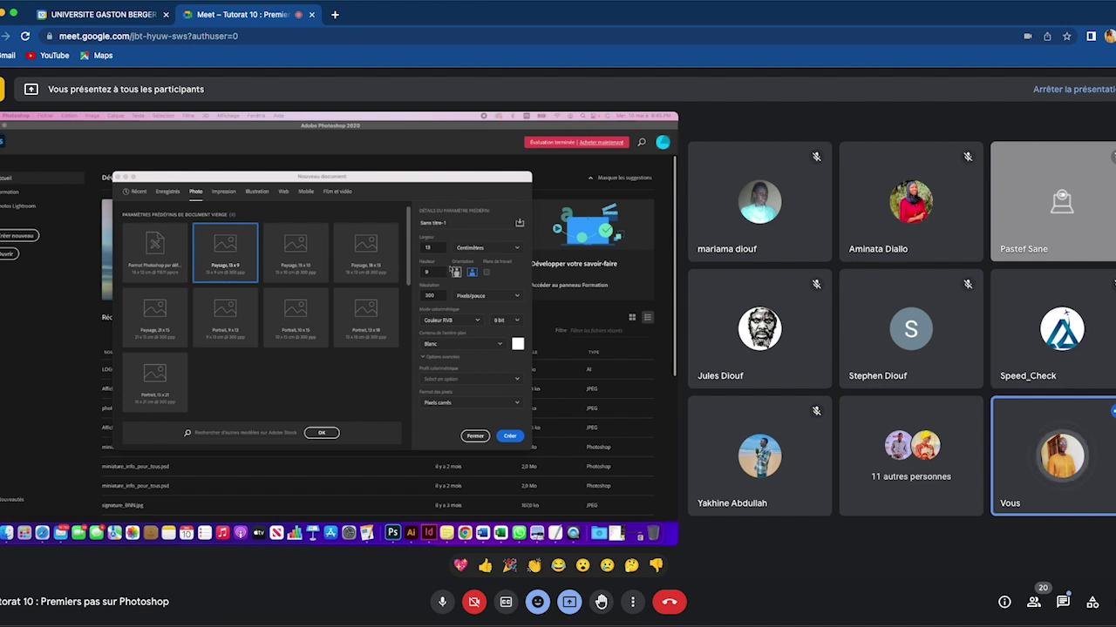
{"action": "left_click", "coordinate": [446, 223]}
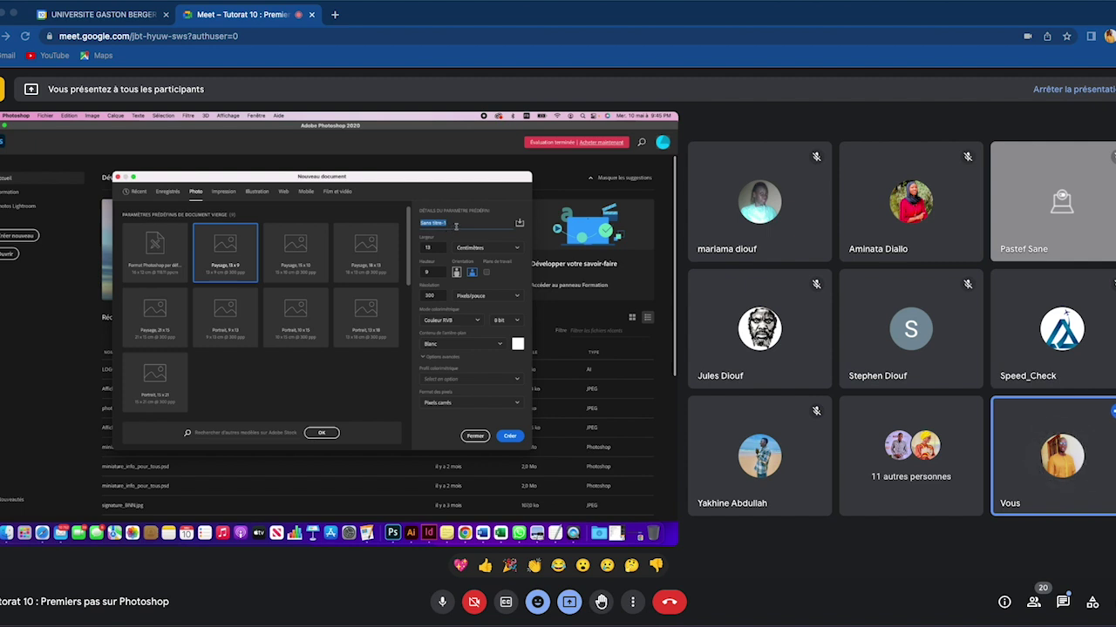
Step: Enter 'Premiere image' as the document name, then move to the width and height fields
{"action": "type", "text": "n"}
{"action": "type", "text": "miere"}
{"action": "type", "text": "image"}
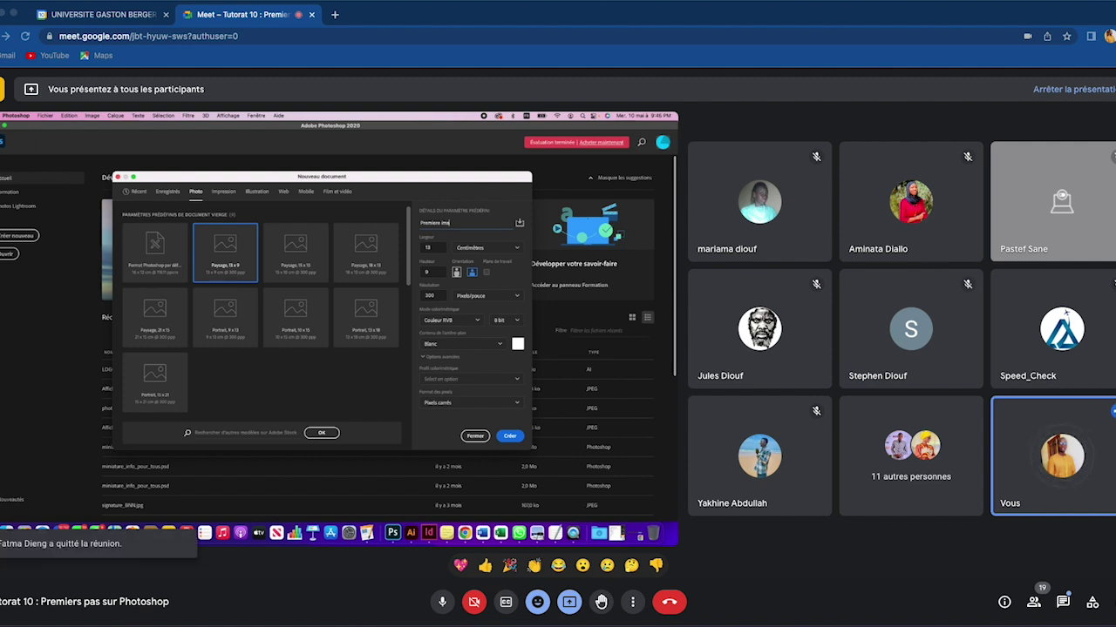
{"action": "key", "text": "Tab"}
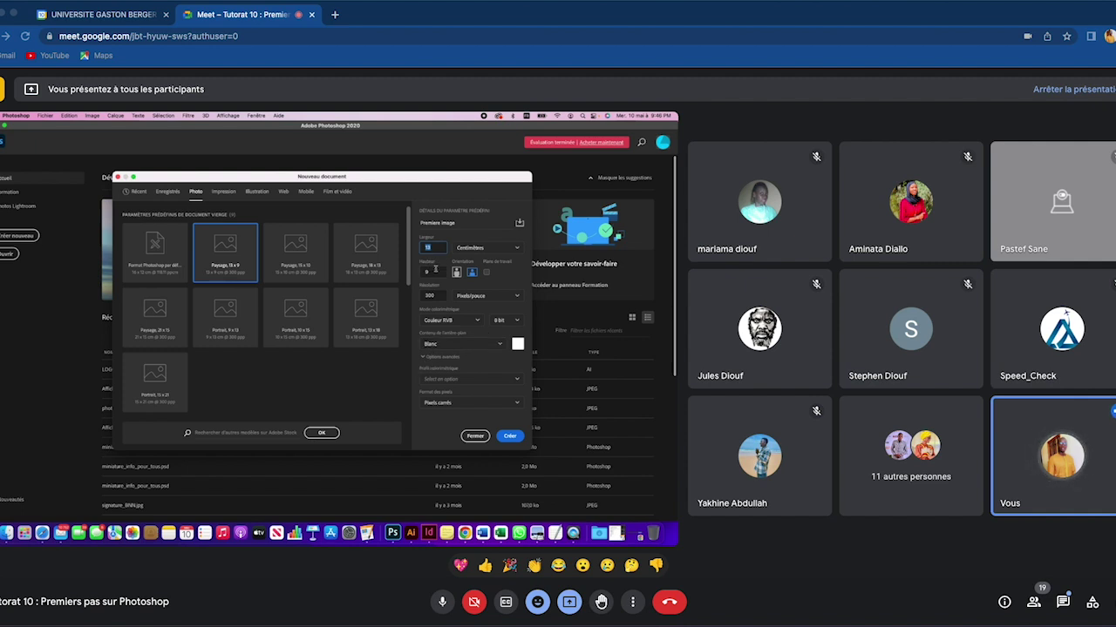
{"action": "left_click", "coordinate": [434, 271]}
Step: Set width and height to 15 cm each, keeping resolution at 300 pixels per inch
{"action": "double_click", "coordinate": [431, 248]}
{"action": "type", "text": "1"}
{"action": "key", "text": "Tab"}
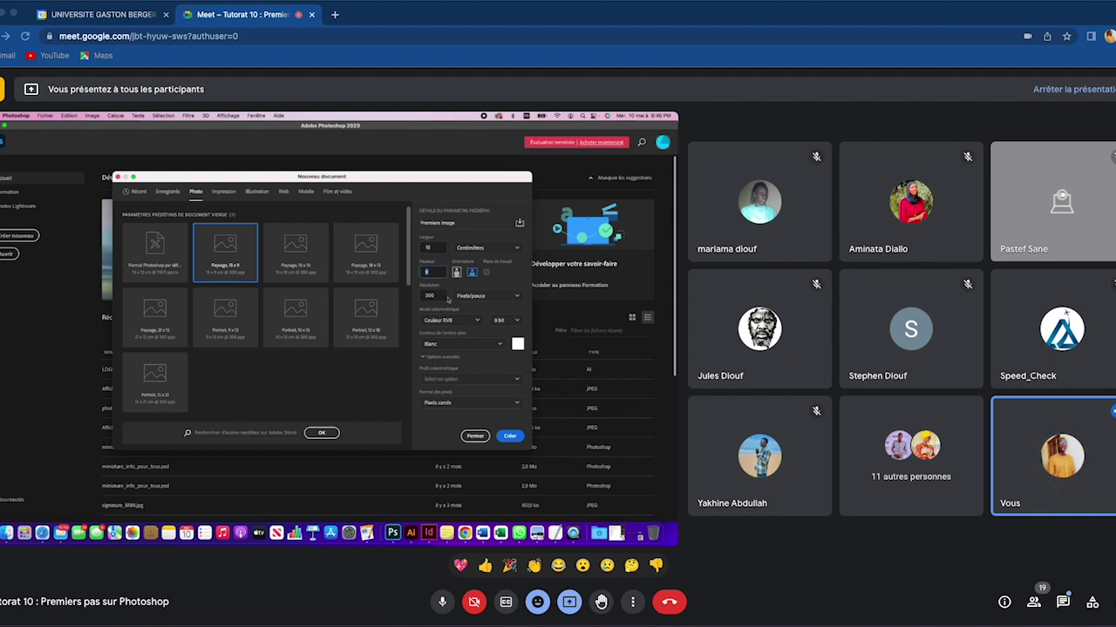
{"action": "type", "text": "15"}
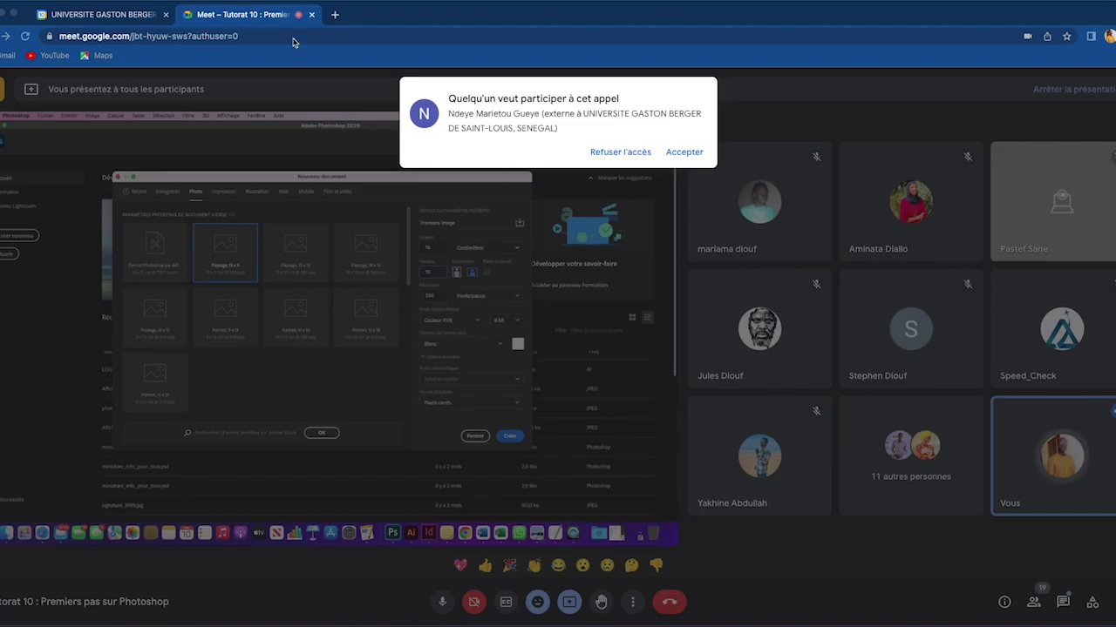
{"action": "left_click", "coordinate": [685, 151]}
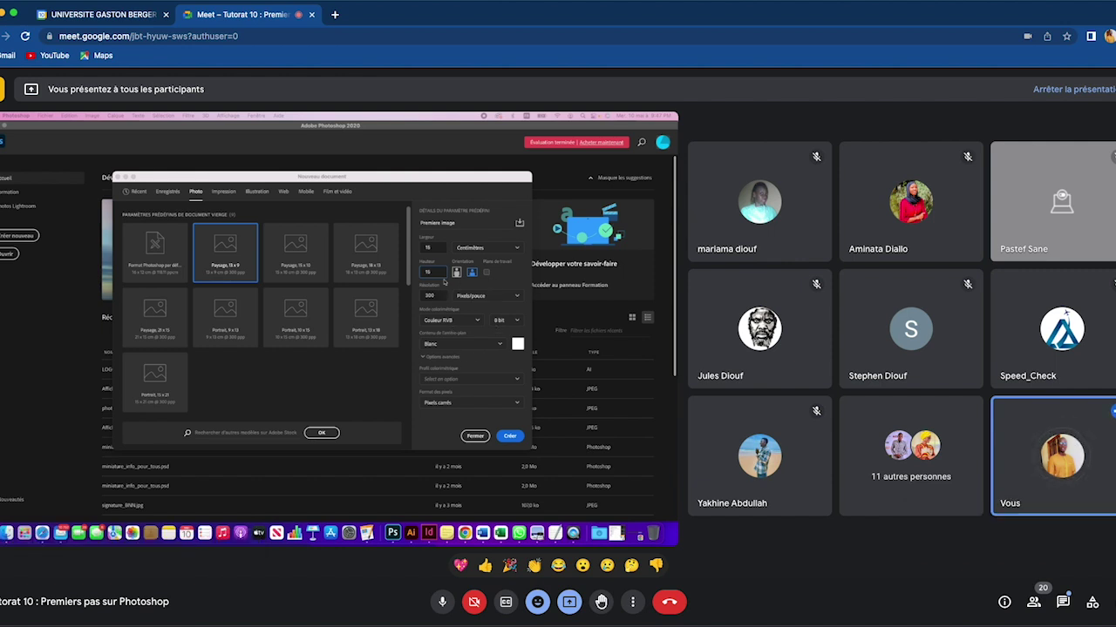
{"action": "left_click", "coordinate": [478, 295]}
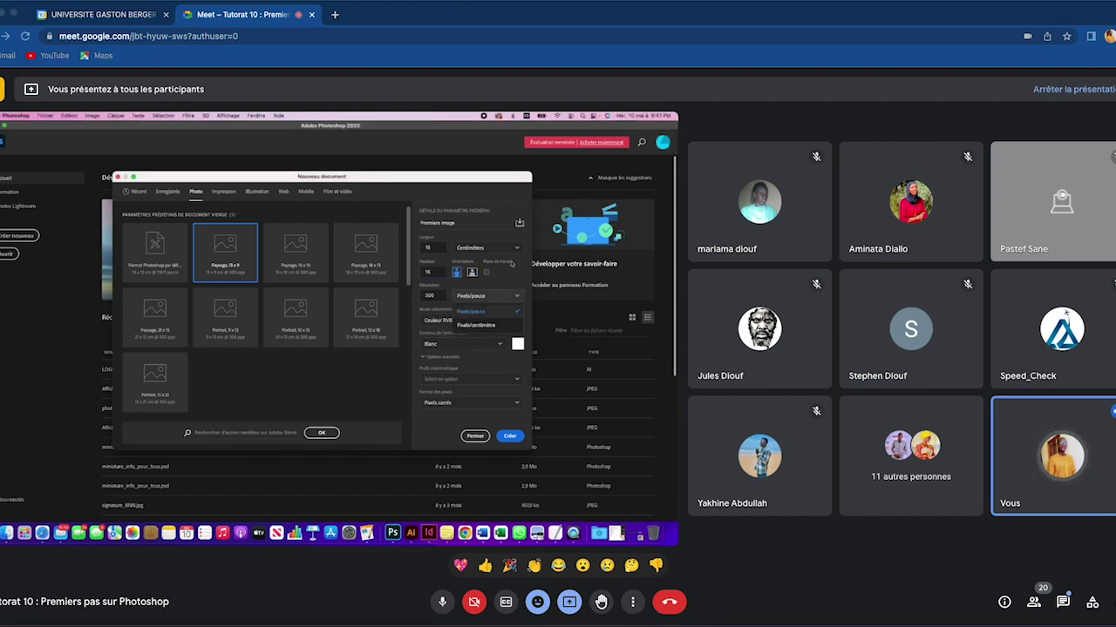
{"action": "left_click", "coordinate": [512, 279]}
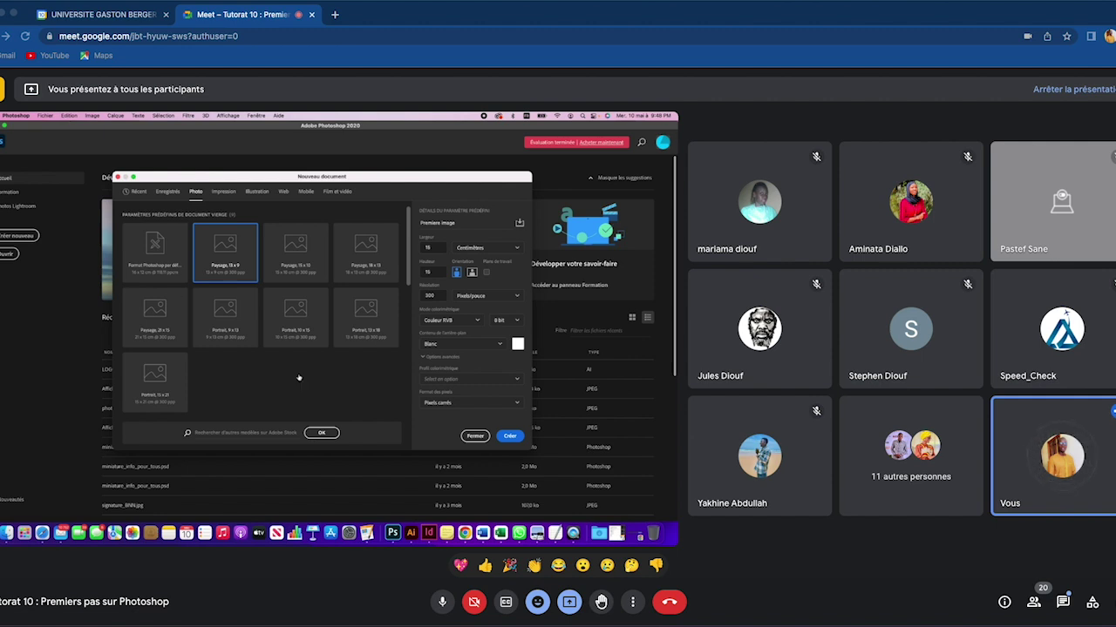
Step: Create the blank 'Premiere image' document and show the Création de document slide on the shared screen
{"action": "left_click", "coordinate": [509, 437]}
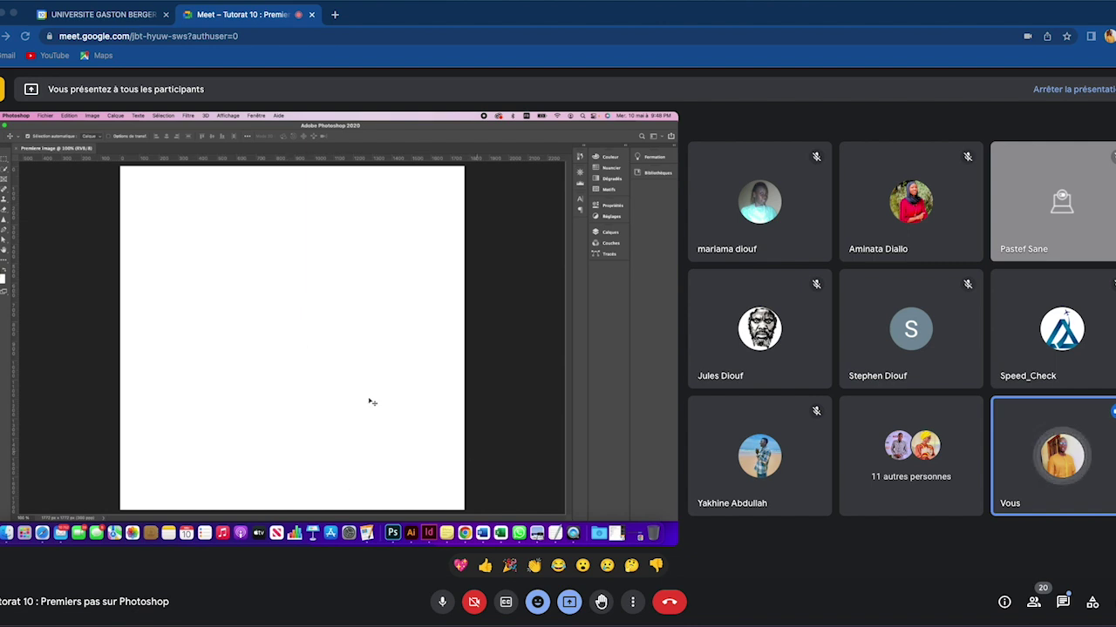
{"action": "left_click", "coordinate": [505, 534]}
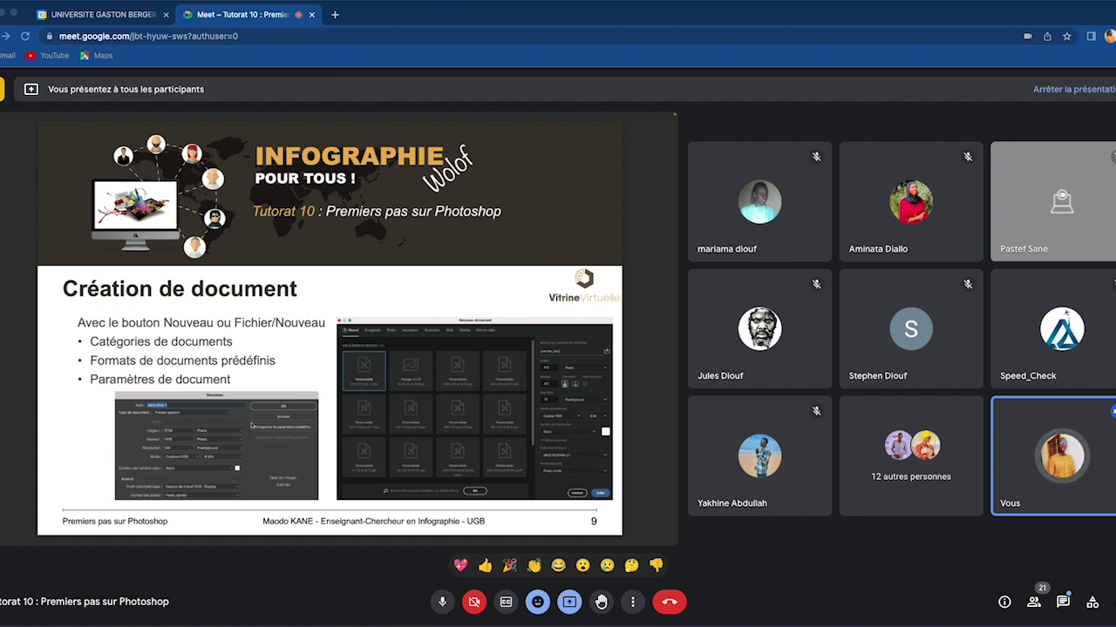
Step: Advance to slide 10 'Espace de travail', then switch back to the Photoshop document
{"action": "key", "text": "Right"}
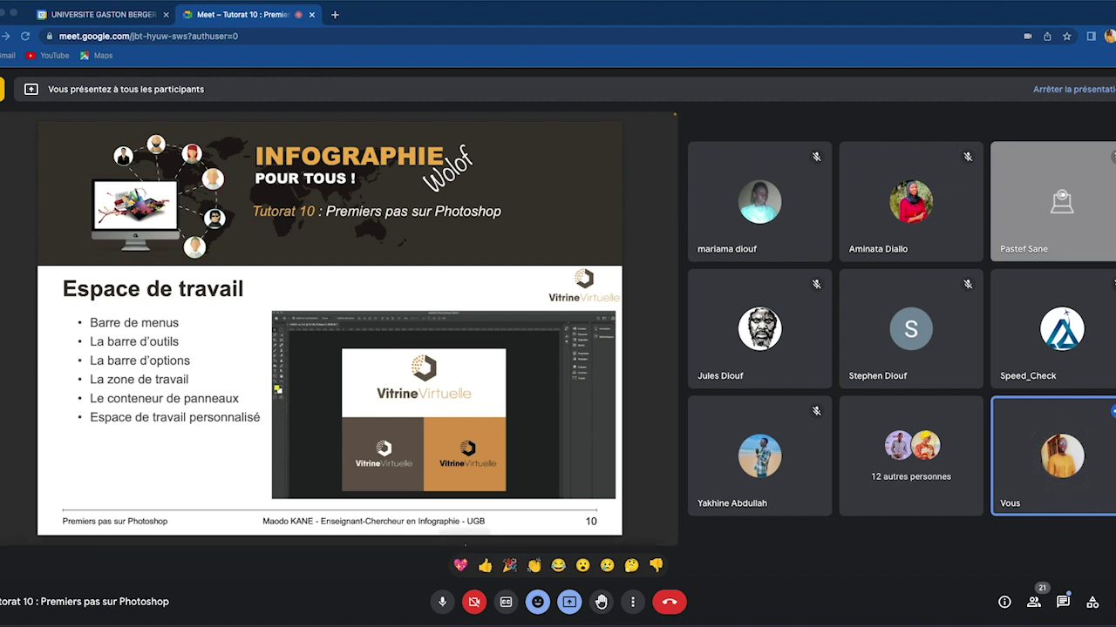
{"action": "key", "text": "super+Tab"}
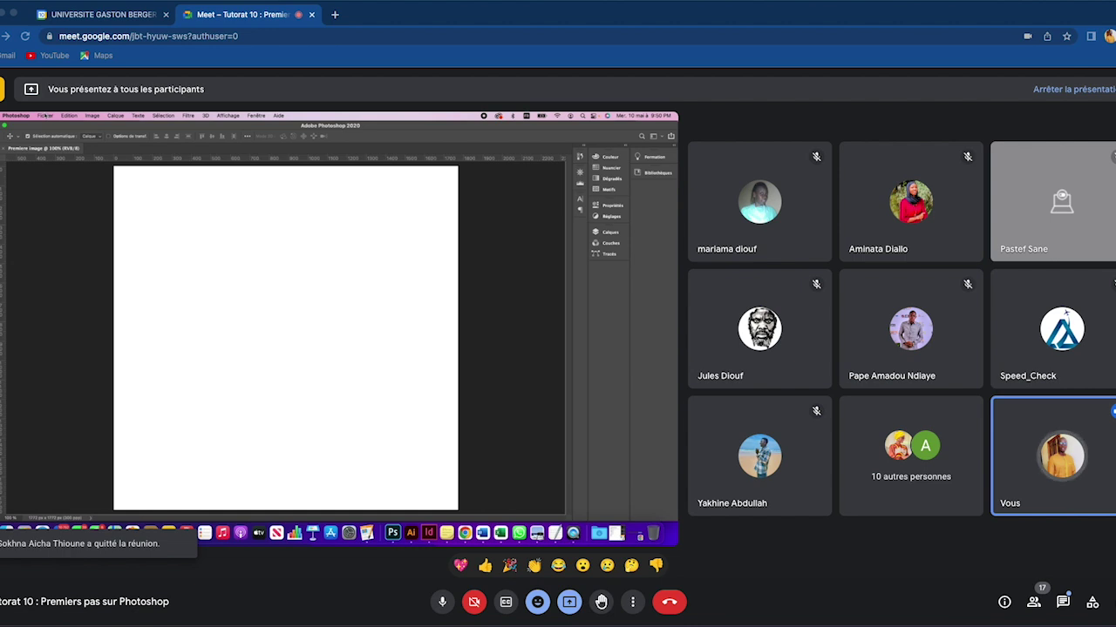
{"action": "left_click", "coordinate": [43, 115]}
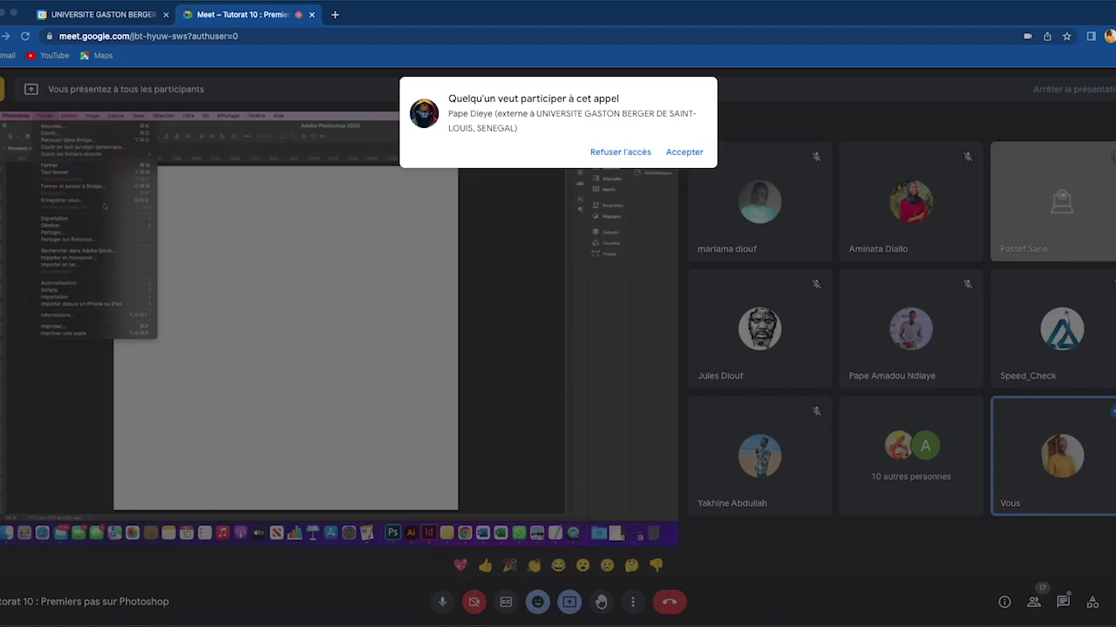
{"action": "left_click", "coordinate": [276, 193]}
{"action": "left_click", "coordinate": [677, 159]}
{"action": "left_click", "coordinate": [677, 161]}
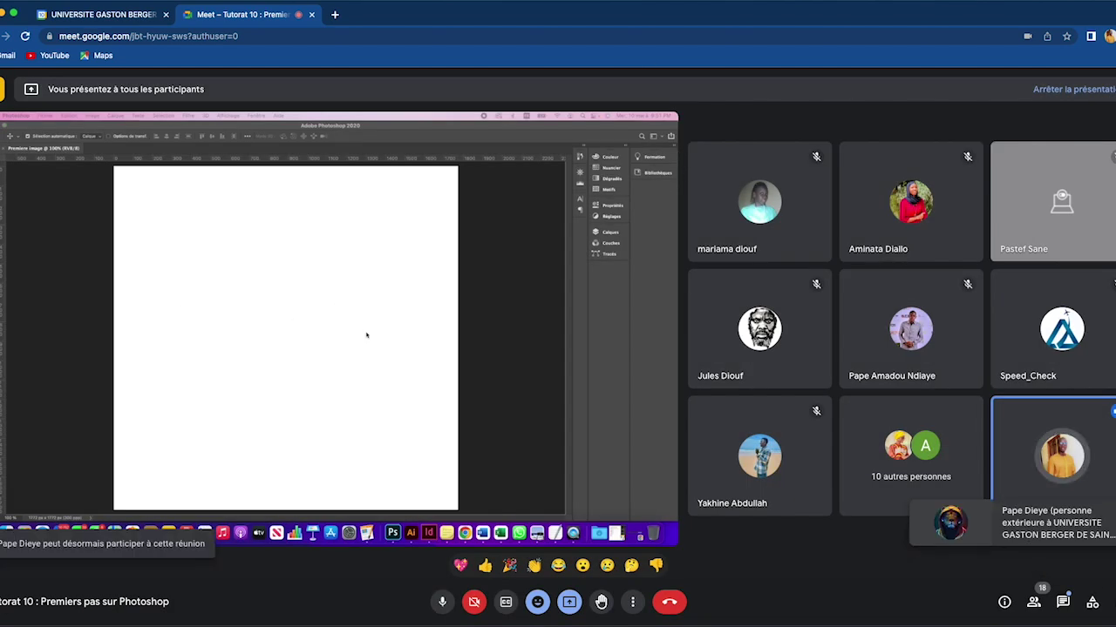
{"action": "left_click", "coordinate": [44, 116]}
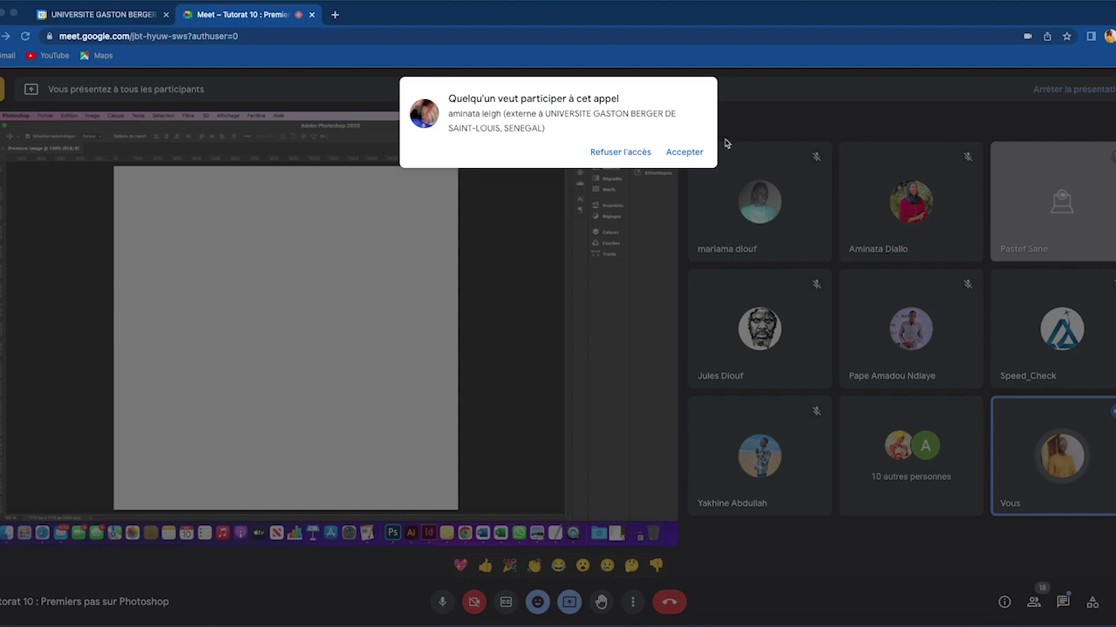
{"action": "left_click", "coordinate": [684, 153]}
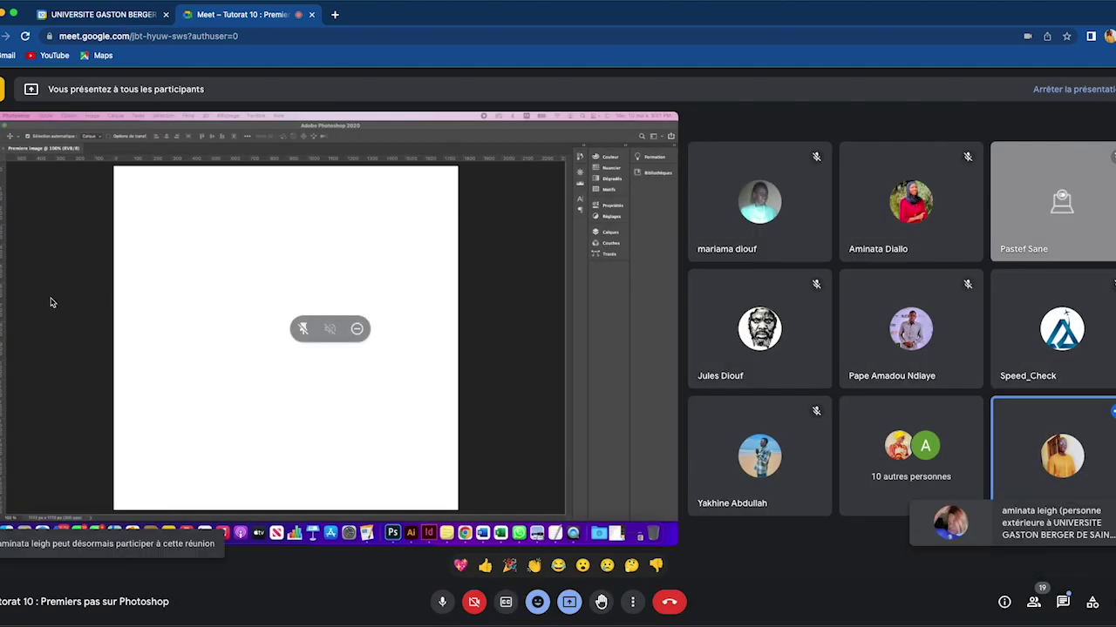
{"action": "left_click", "coordinate": [68, 115]}
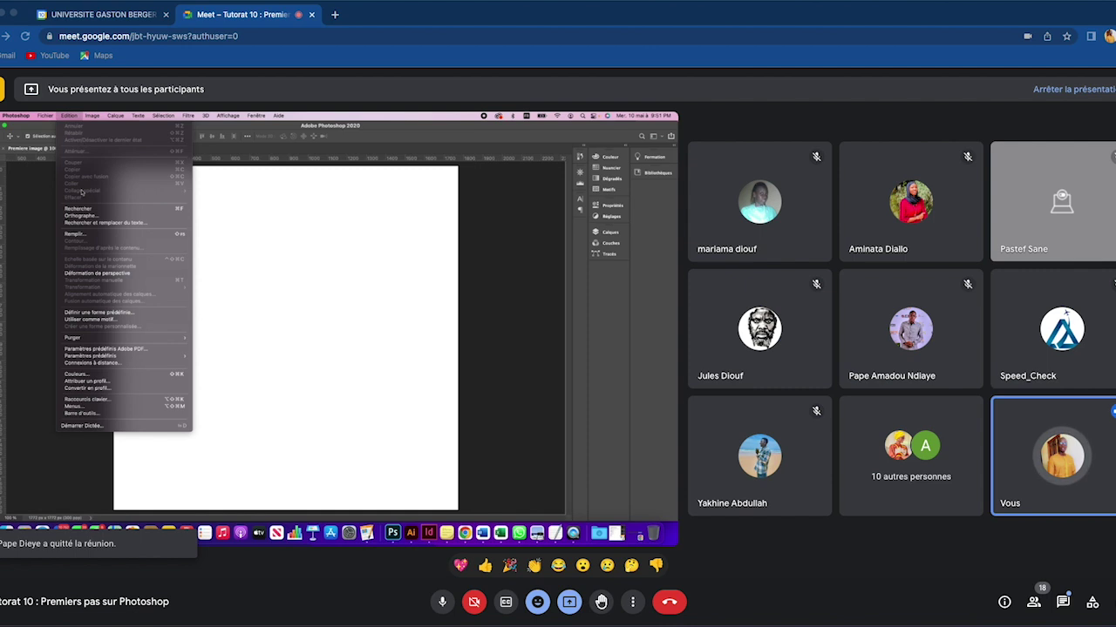
{"action": "key", "text": "Escape"}
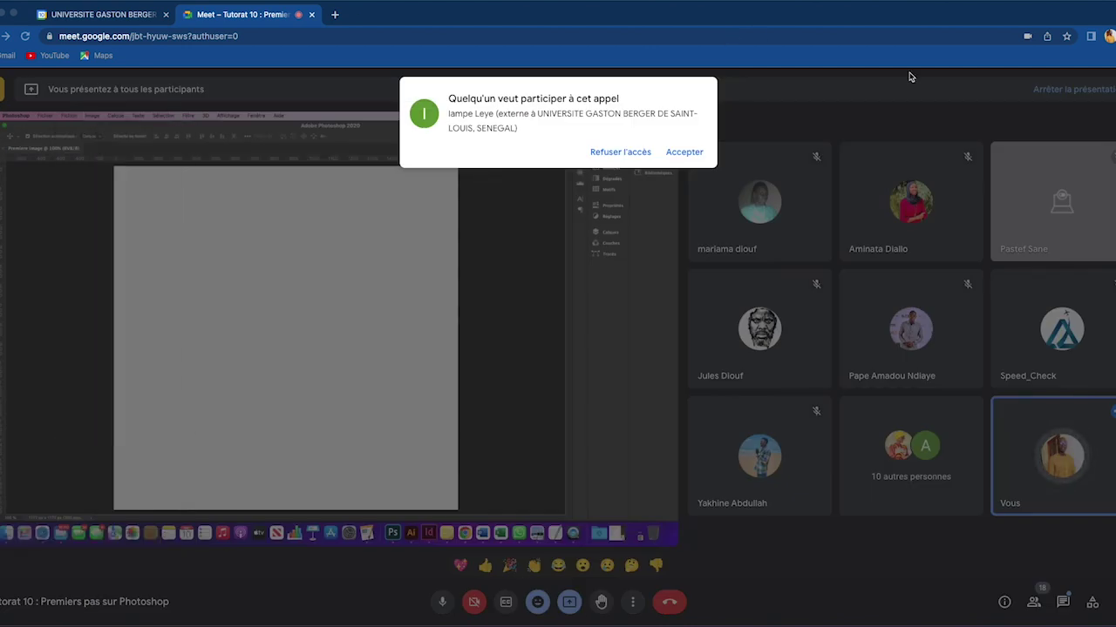
{"action": "left_click", "coordinate": [685, 153]}
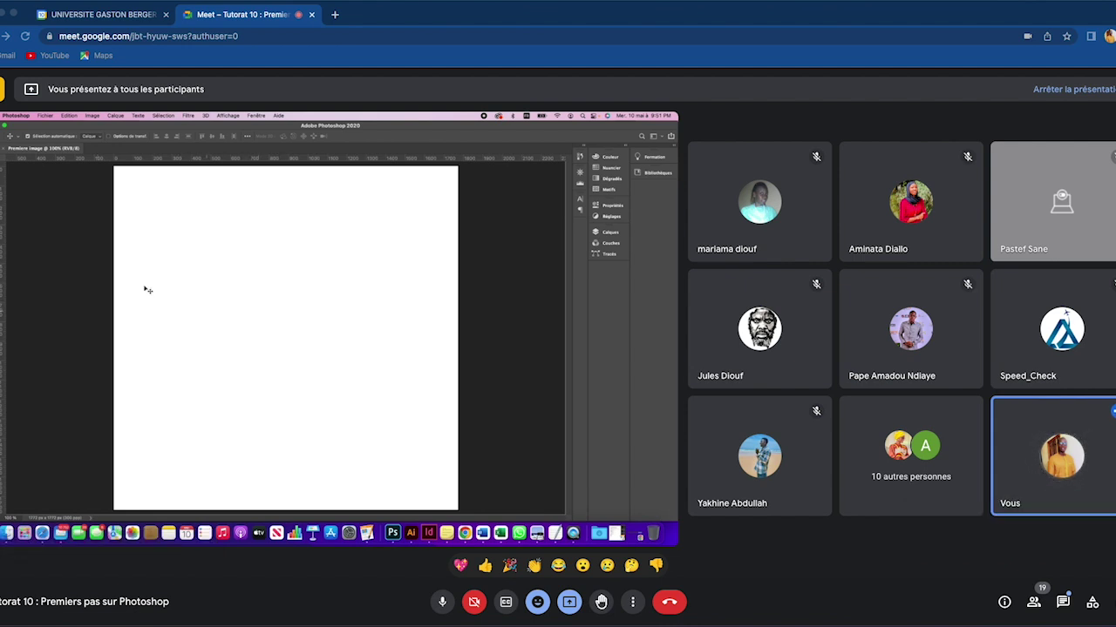
Step: Paint a thick yellow looping stroke across the white canvas with the Brush tool (B)
{"action": "left_click", "coordinate": [70, 116]}
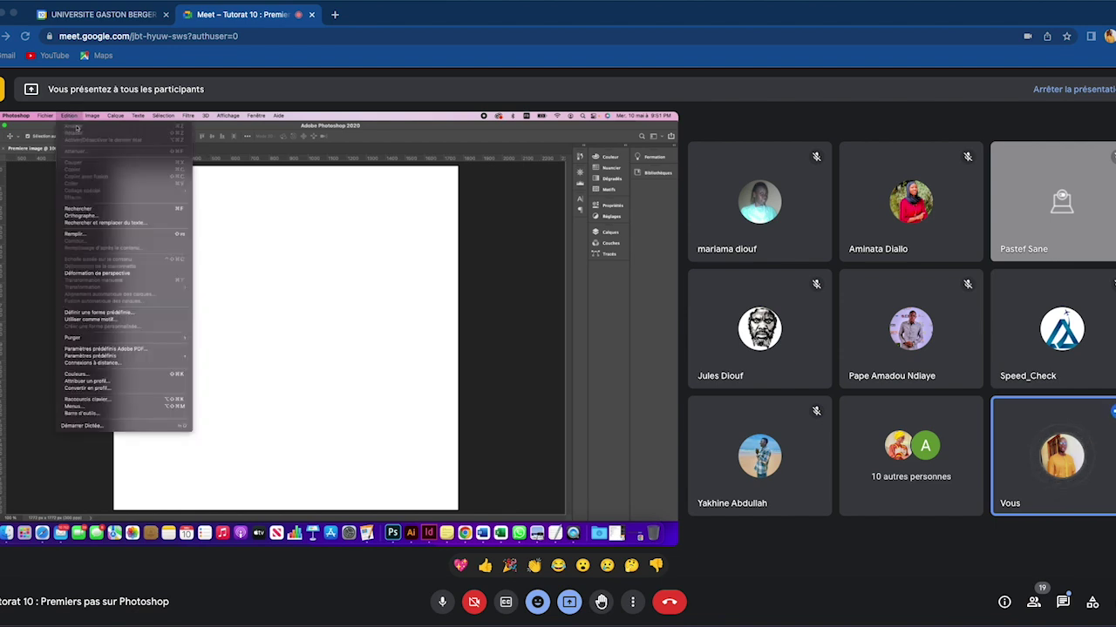
{"action": "key", "text": "Escape"}
{"action": "key", "text": "b"}
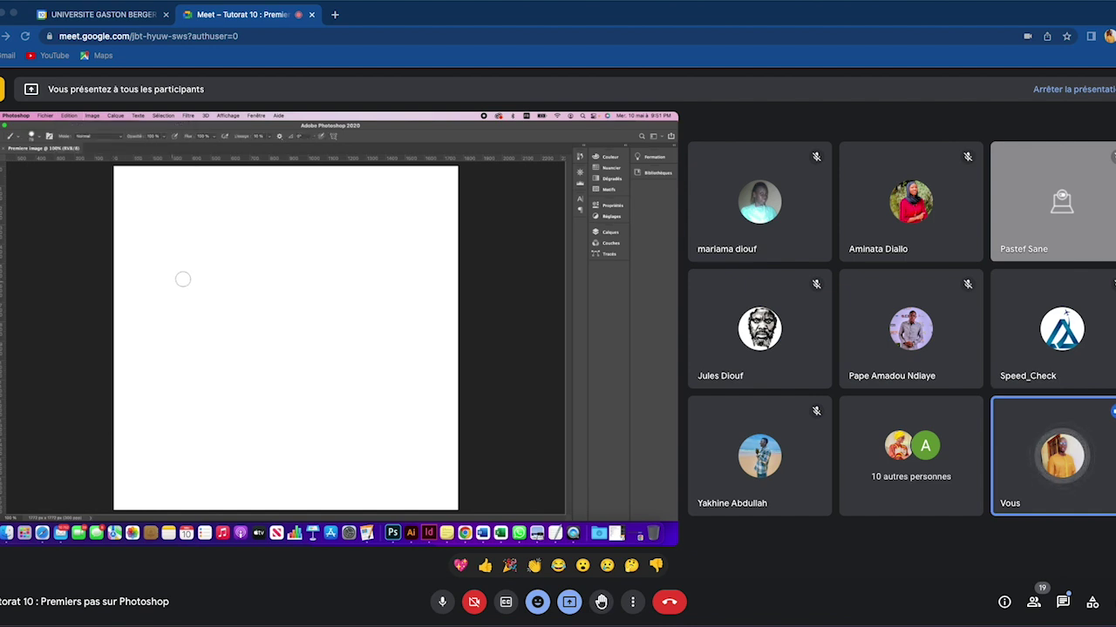
{"action": "left_click_drag", "start_coordinate": [174, 268], "coordinate": [131, 350]}
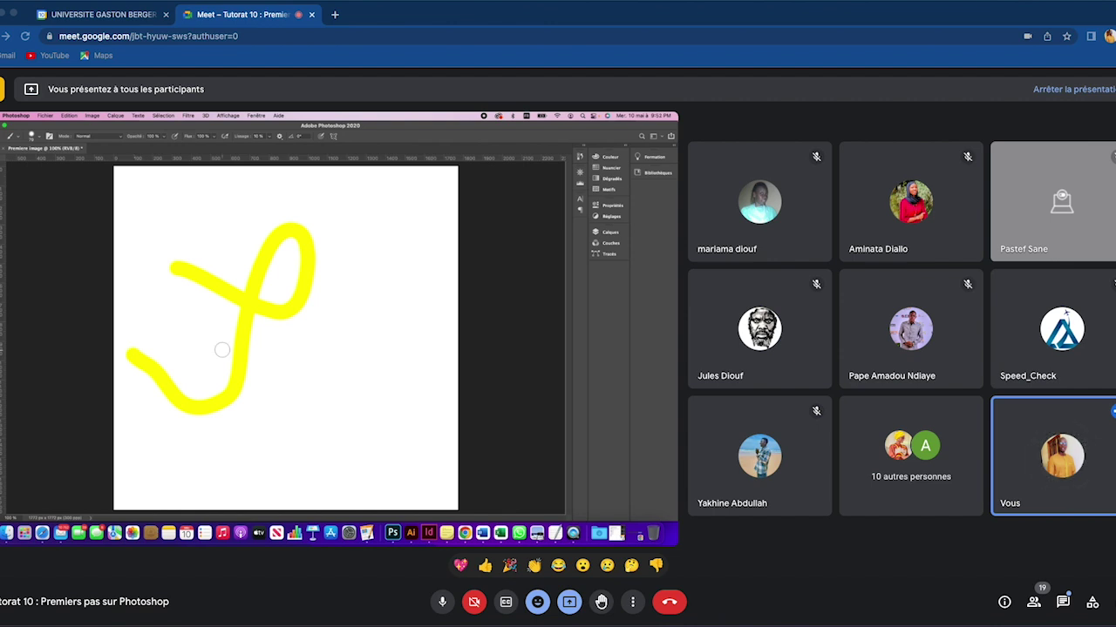
{"action": "left_click", "coordinate": [69, 116]}
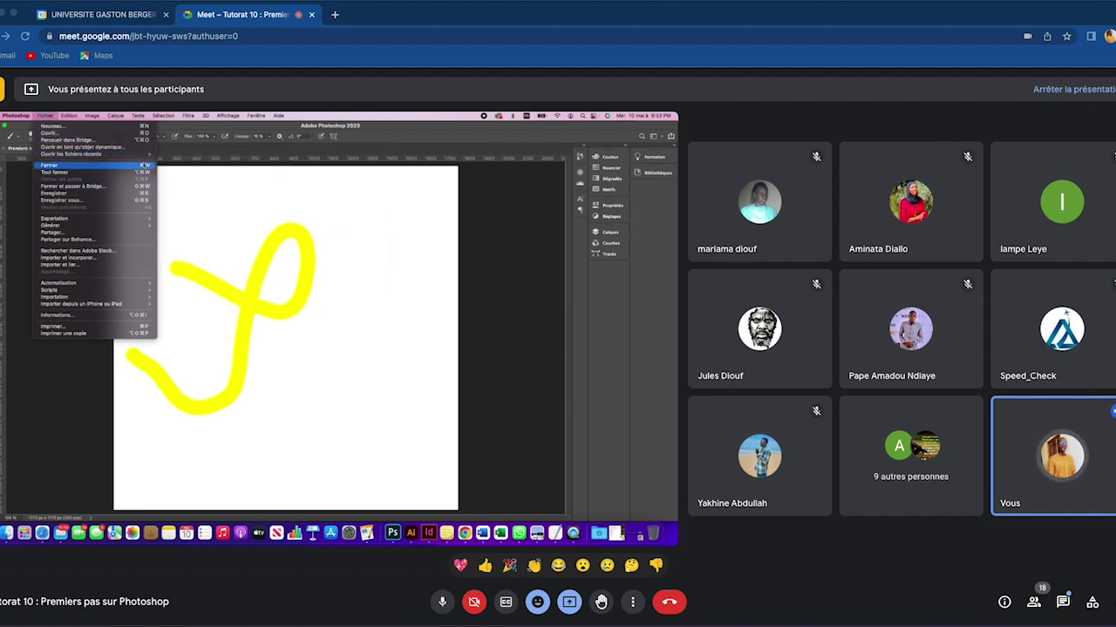
Step: Dismiss the open File menu by clicking the canvas, leaving the yellow stroke unchanged
{"action": "left_click", "coordinate": [202, 247]}
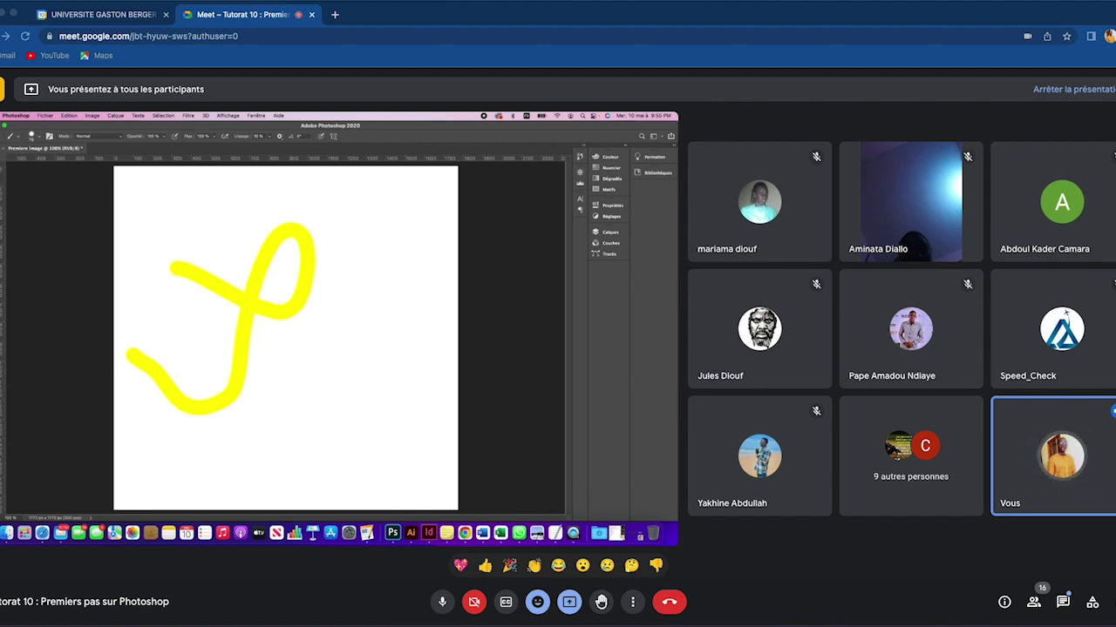
Step: Switch from the Brush to the Crop tool (C), then to the Move tool (V)
{"action": "key", "text": "c"}
{"action": "key", "text": "v"}
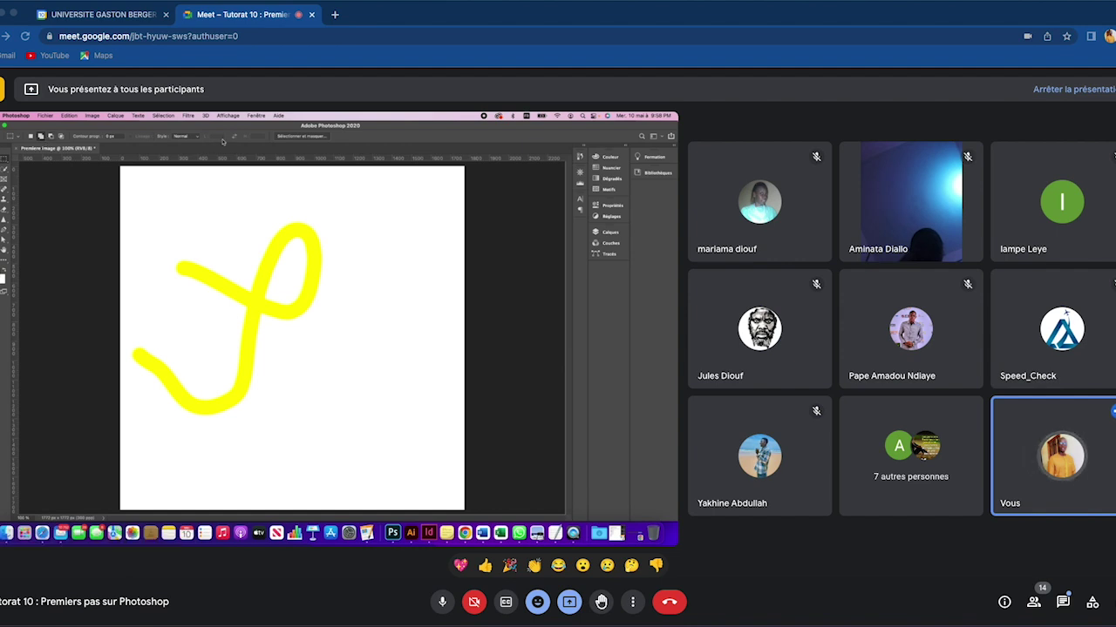
Step: Cycle through the Crop, Eyedropper and Brush tools, ending on the Paint Bucket tool (G)
{"action": "left_click", "coordinate": [5, 170]}
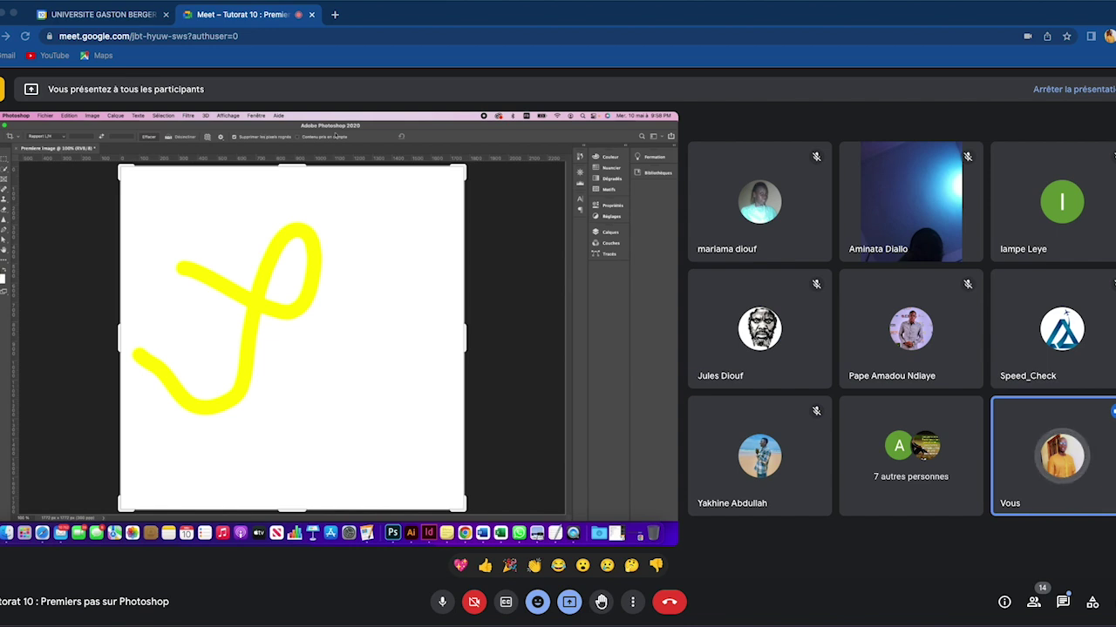
{"action": "left_click", "coordinate": [4, 180]}
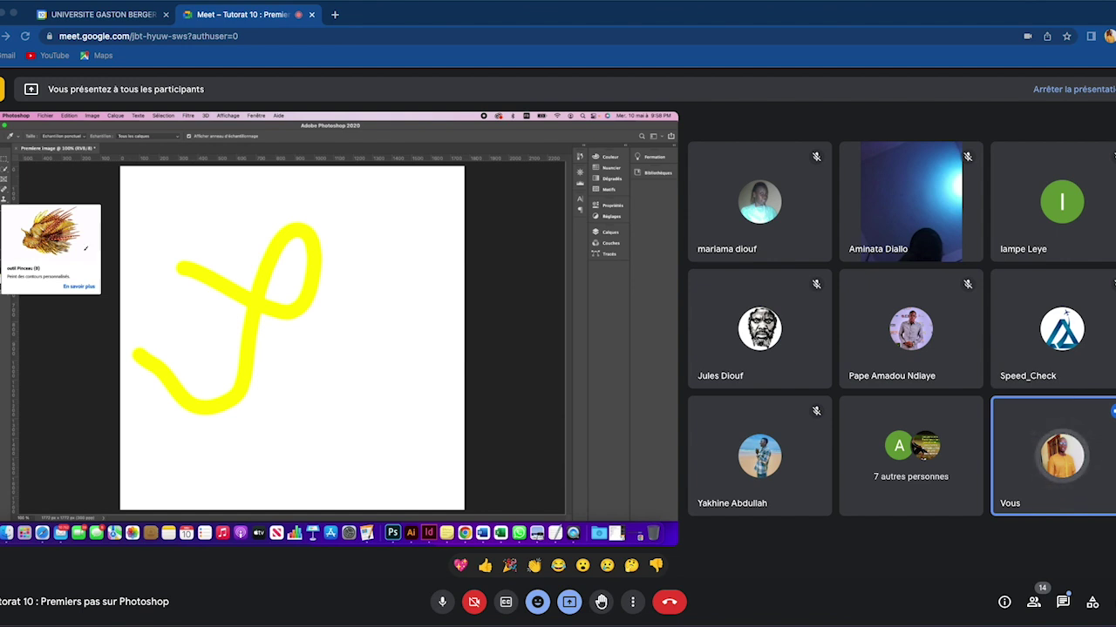
{"action": "left_click", "coordinate": [4, 200]}
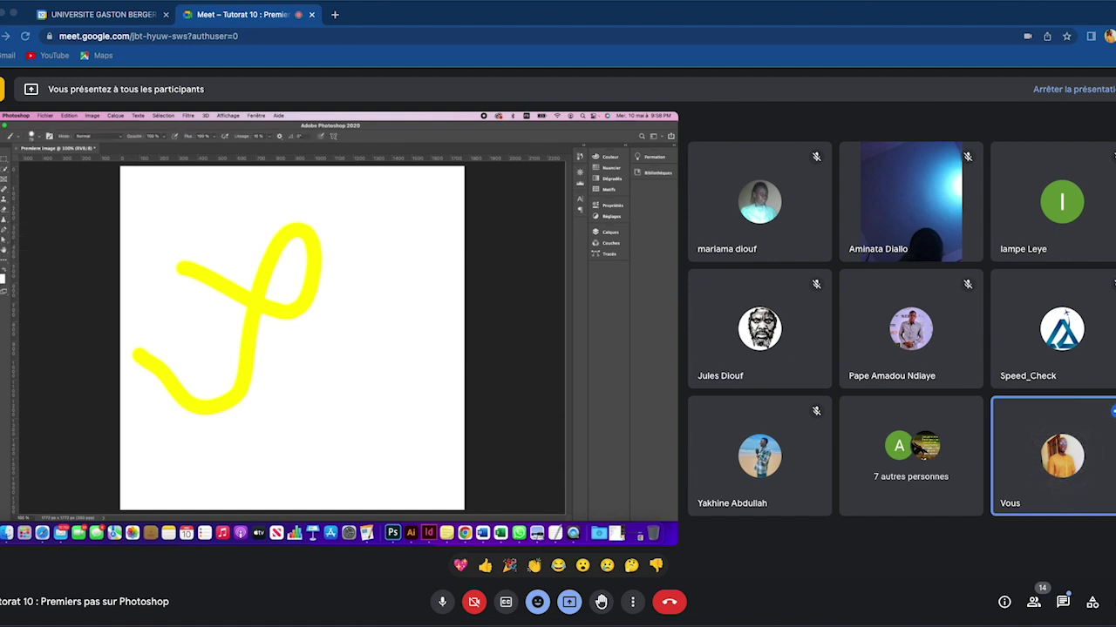
{"action": "key", "text": "g"}
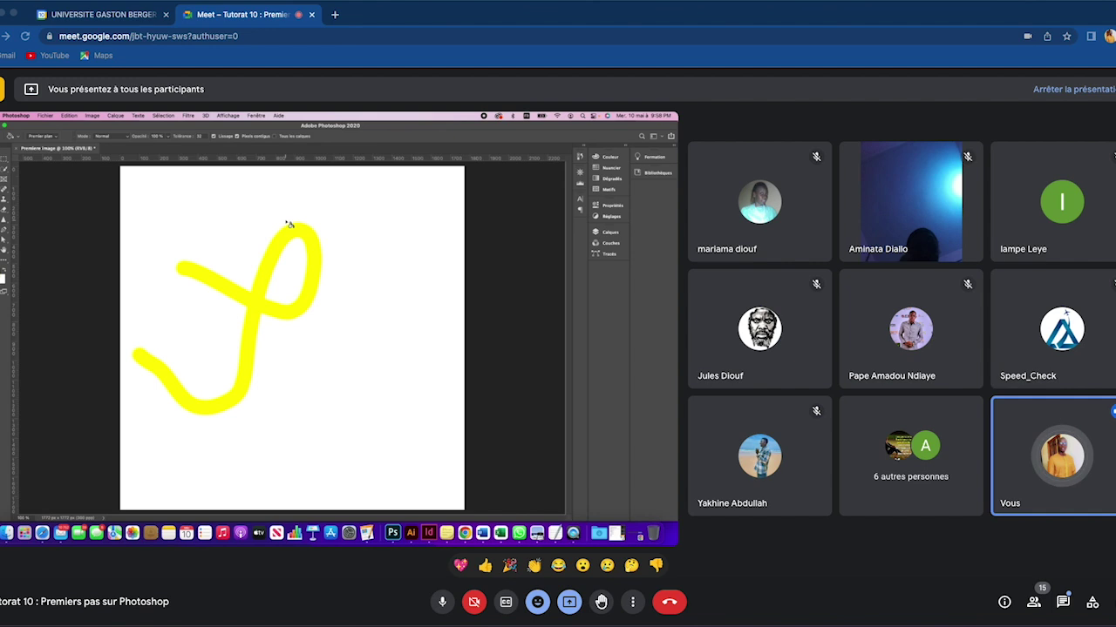
Step: Make the Move tool at the top of the toolbar the active tool
{"action": "left_click", "coordinate": [7, 160]}
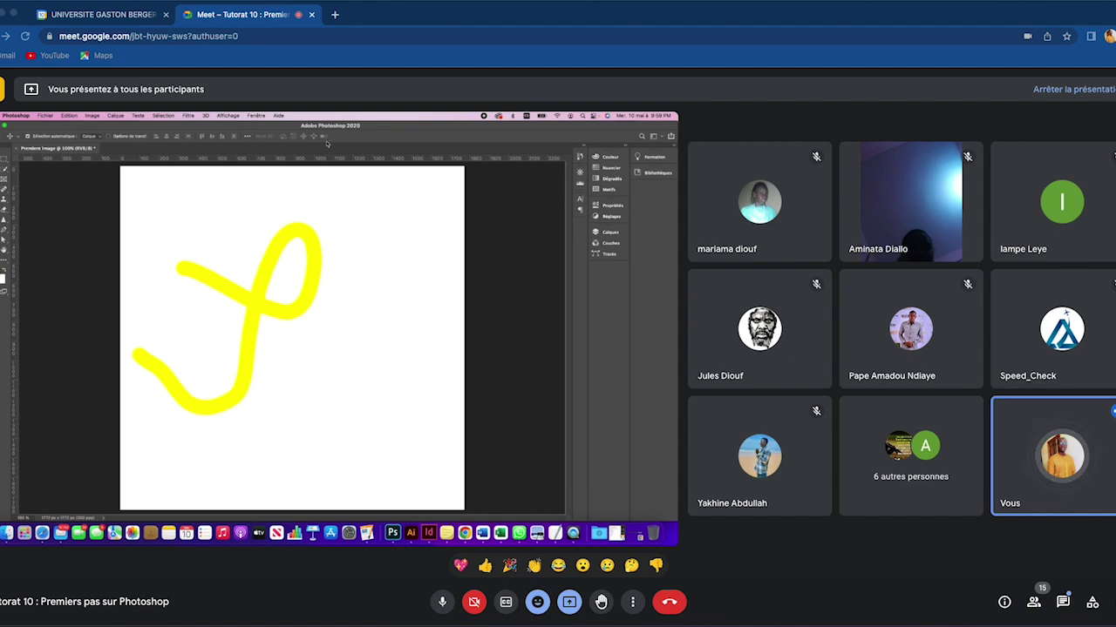
Step: Open Affiche_Tutorat_3.jpg from recent files, accept the profile prompt, then return to Premiere image
{"action": "left_click", "coordinate": [45, 116]}
{"action": "mouse_move", "coordinate": [72, 155]}
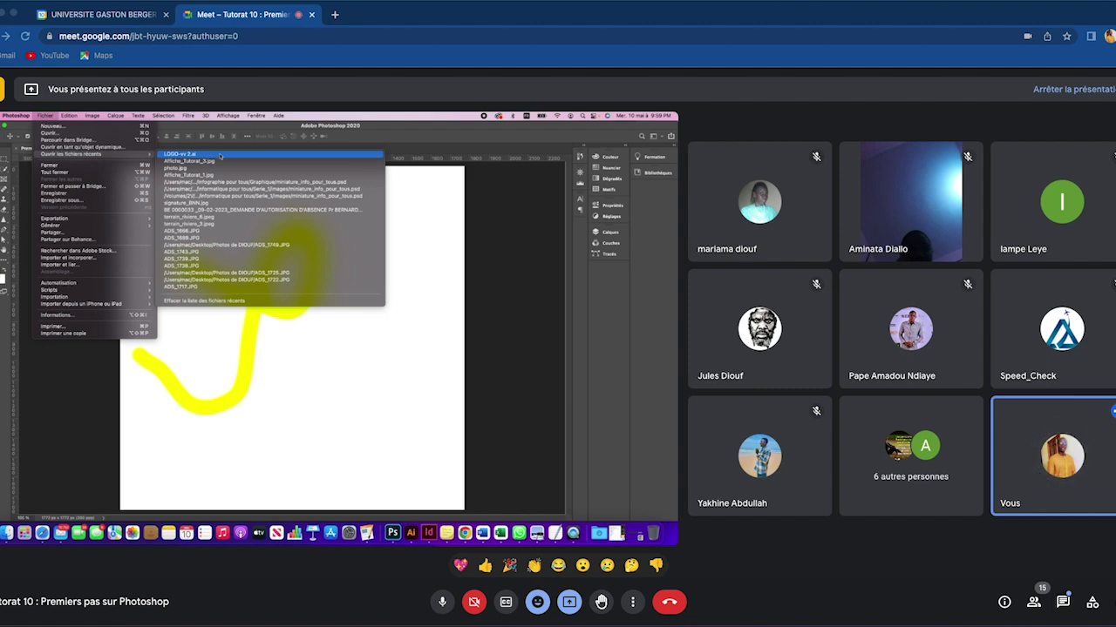
{"action": "left_click", "coordinate": [226, 202]}
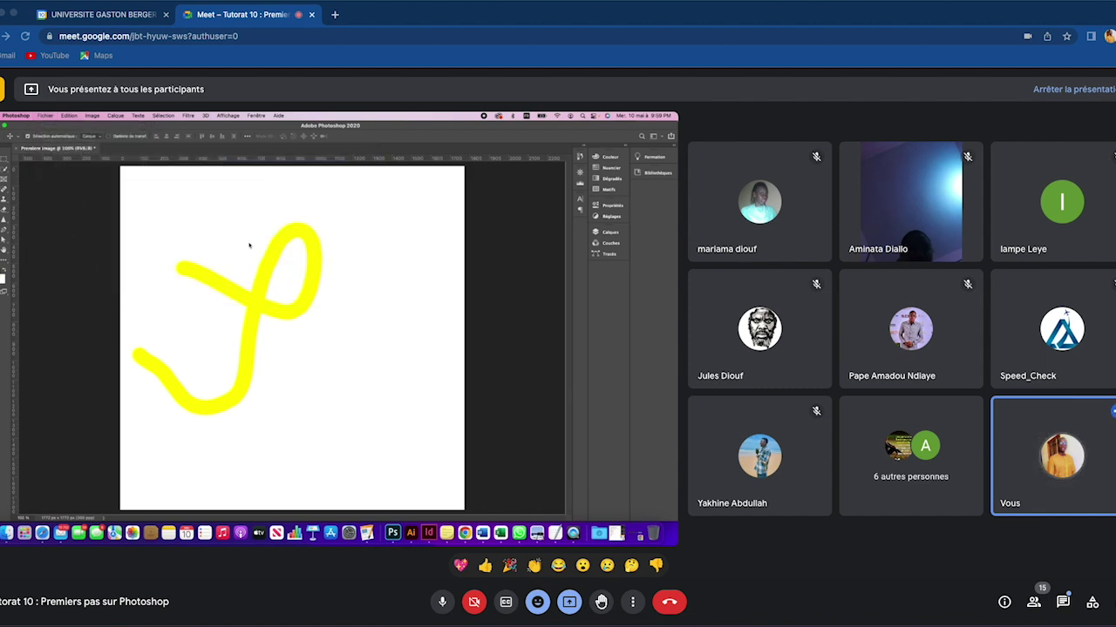
{"action": "left_click", "coordinate": [255, 300]}
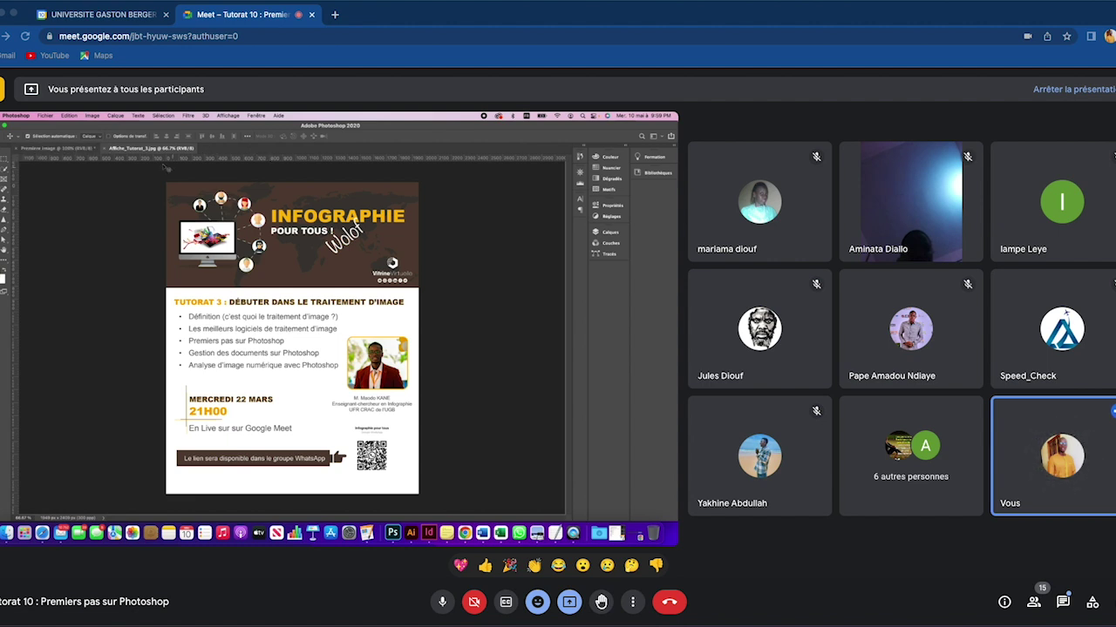
{"action": "key", "text": "ctrl+Tab"}
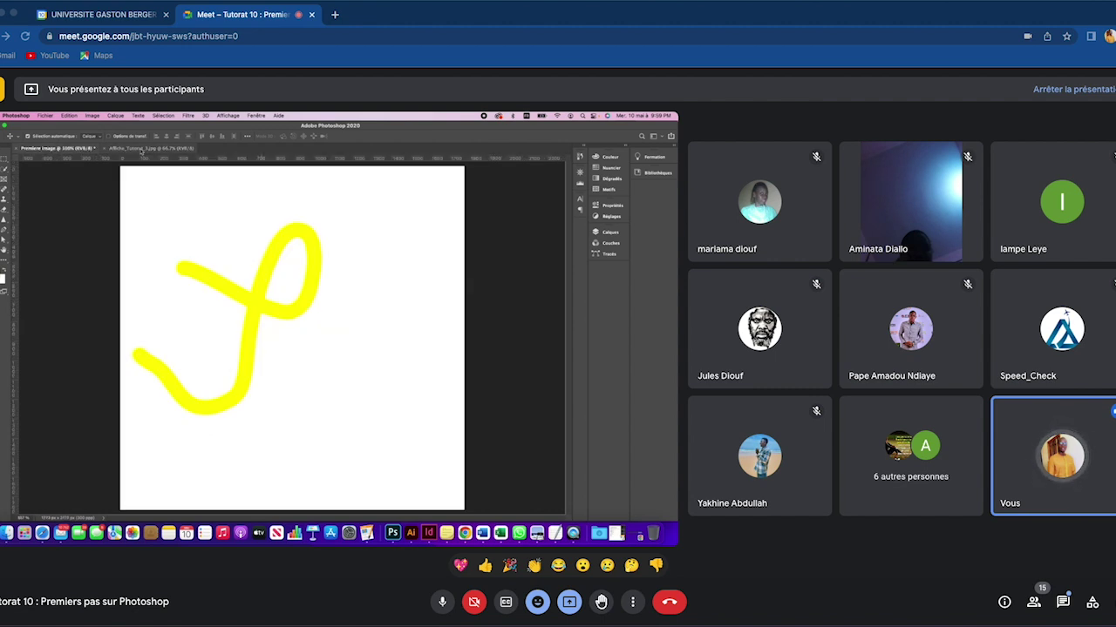
Step: Close the Affiche_Tutorat_3 poster tab, leaving only Premiere image open
{"action": "left_click", "coordinate": [143, 148]}
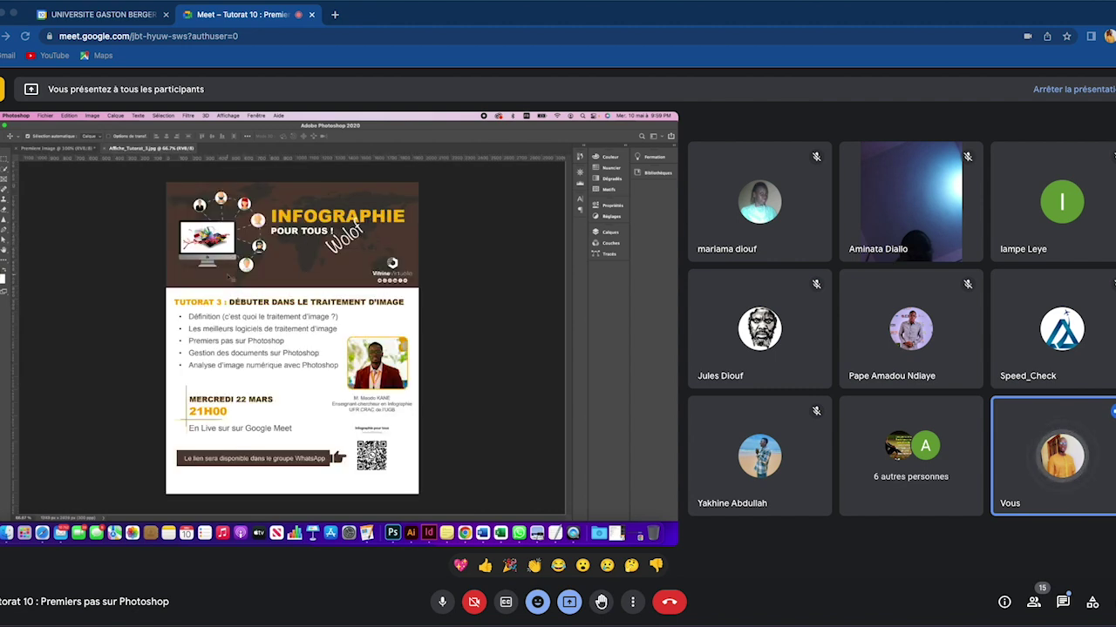
{"action": "left_click", "coordinate": [103, 150]}
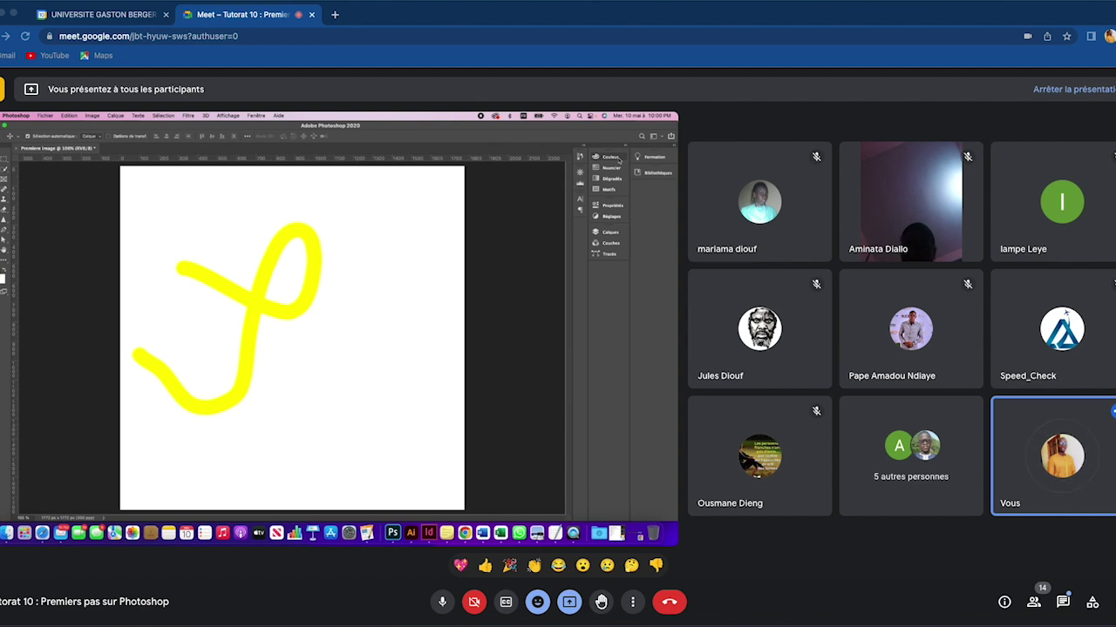
{"action": "left_click", "coordinate": [607, 158]}
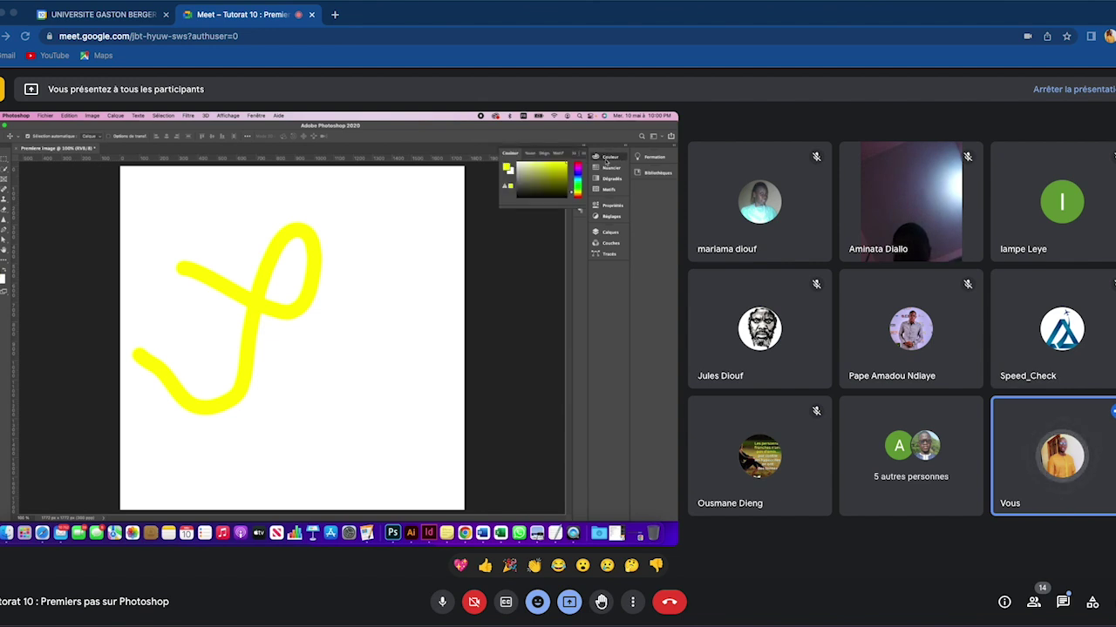
{"action": "left_click", "coordinate": [607, 167]}
{"action": "left_click", "coordinate": [611, 178]}
{"action": "left_click", "coordinate": [611, 189]}
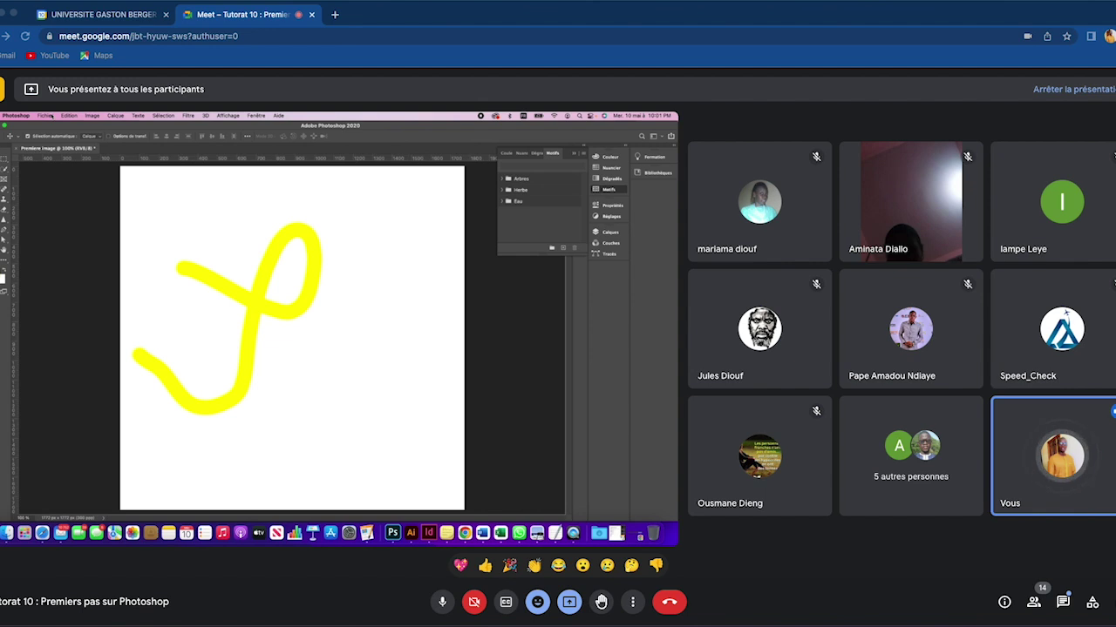
{"action": "left_click", "coordinate": [52, 116]}
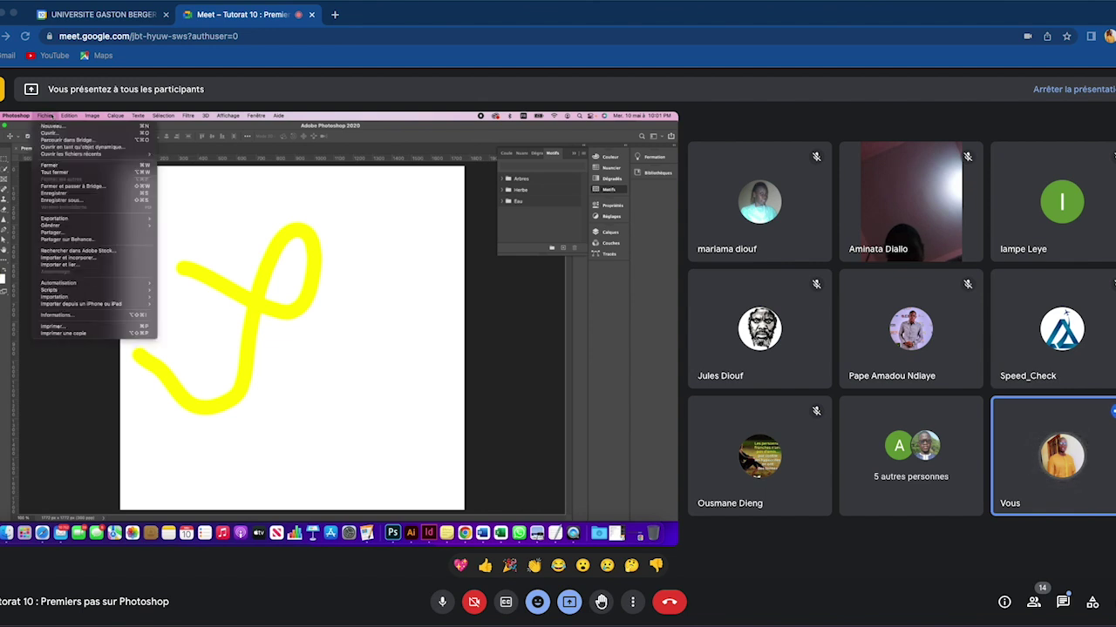
{"action": "left_click", "coordinate": [613, 162]}
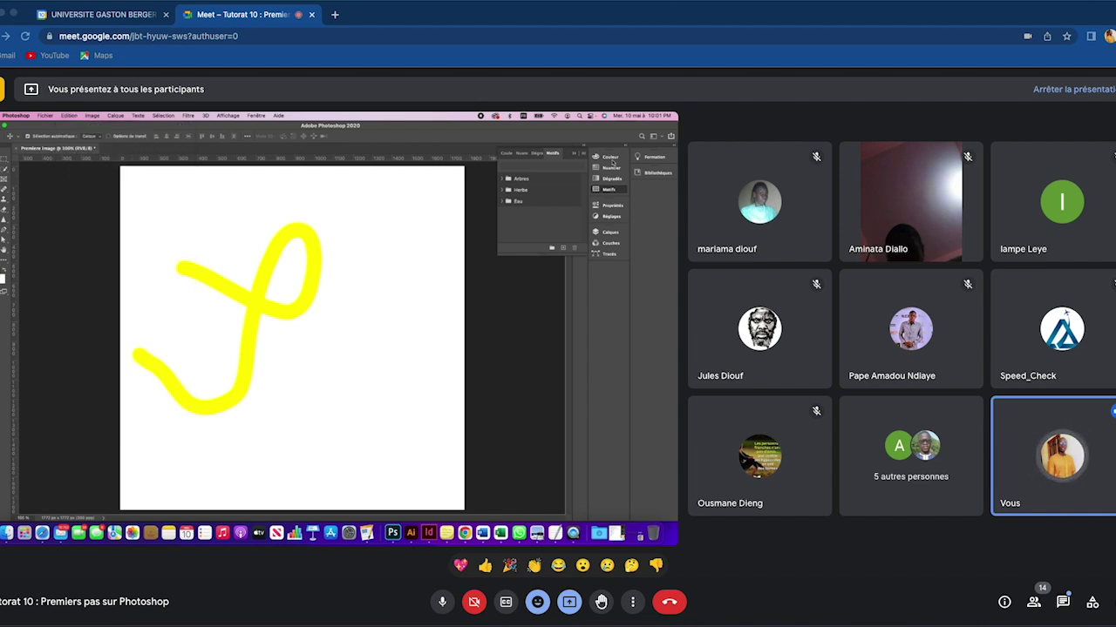
{"action": "left_click", "coordinate": [613, 161]}
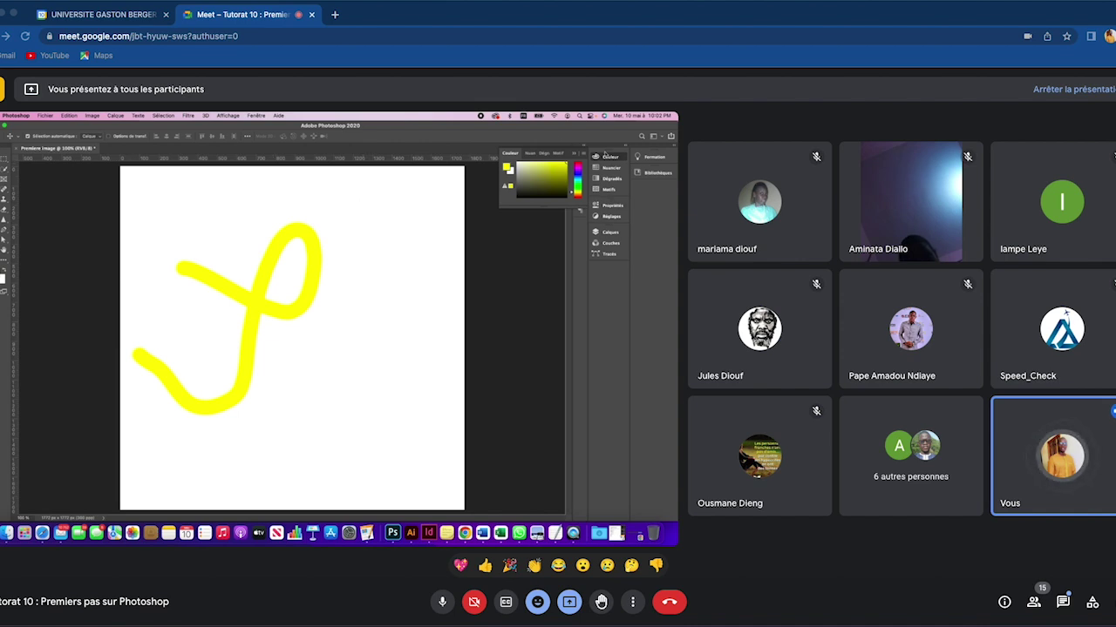
{"action": "left_click", "coordinate": [610, 156]}
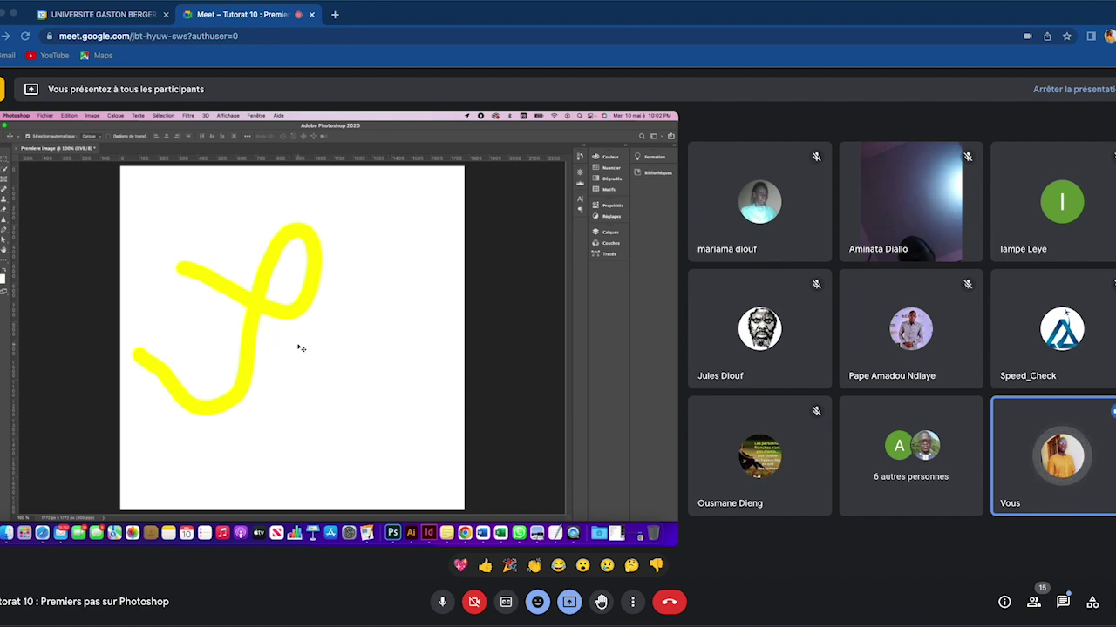
{"action": "left_click", "coordinate": [536, 530]}
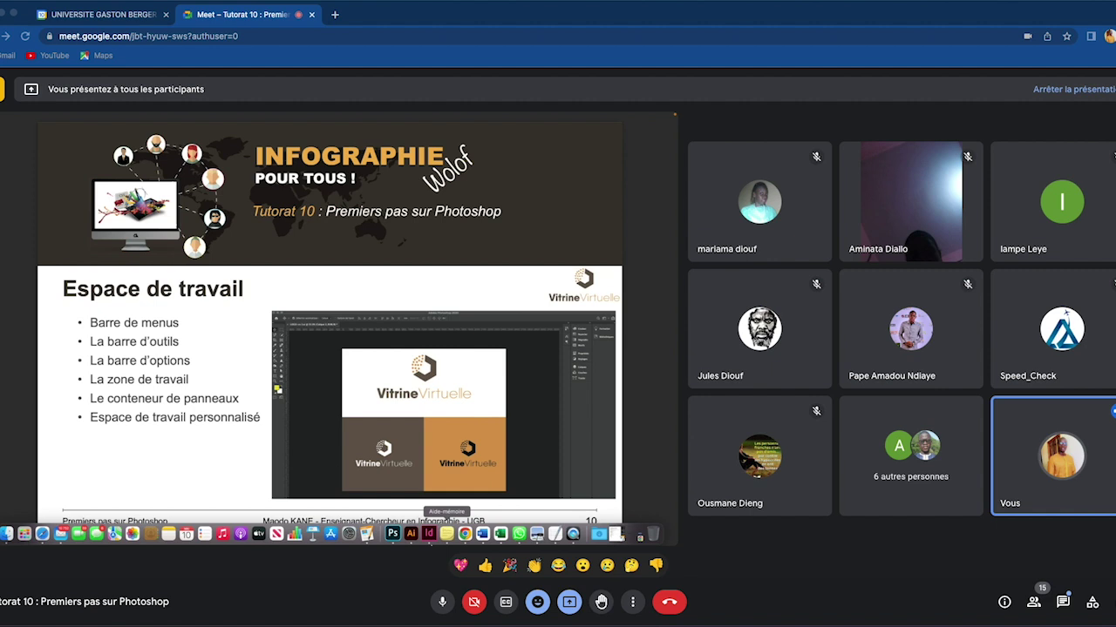
{"action": "left_click", "coordinate": [392, 532]}
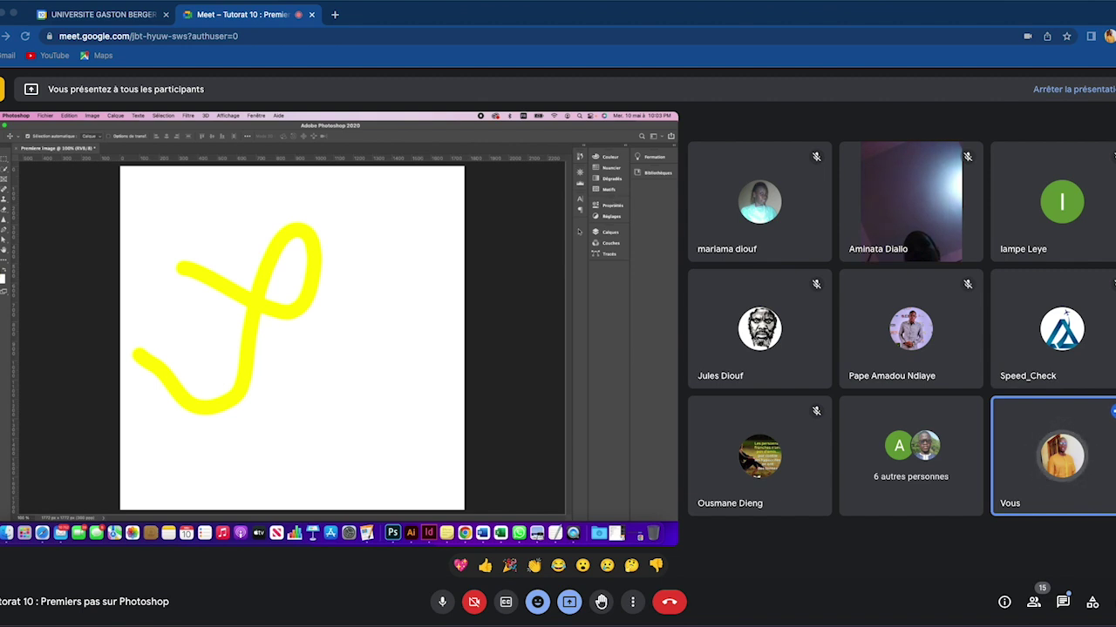
Step: Float the Dégradés panel over the canvas and move the toolbar beside the right-hand dock
{"action": "left_click", "coordinate": [613, 179]}
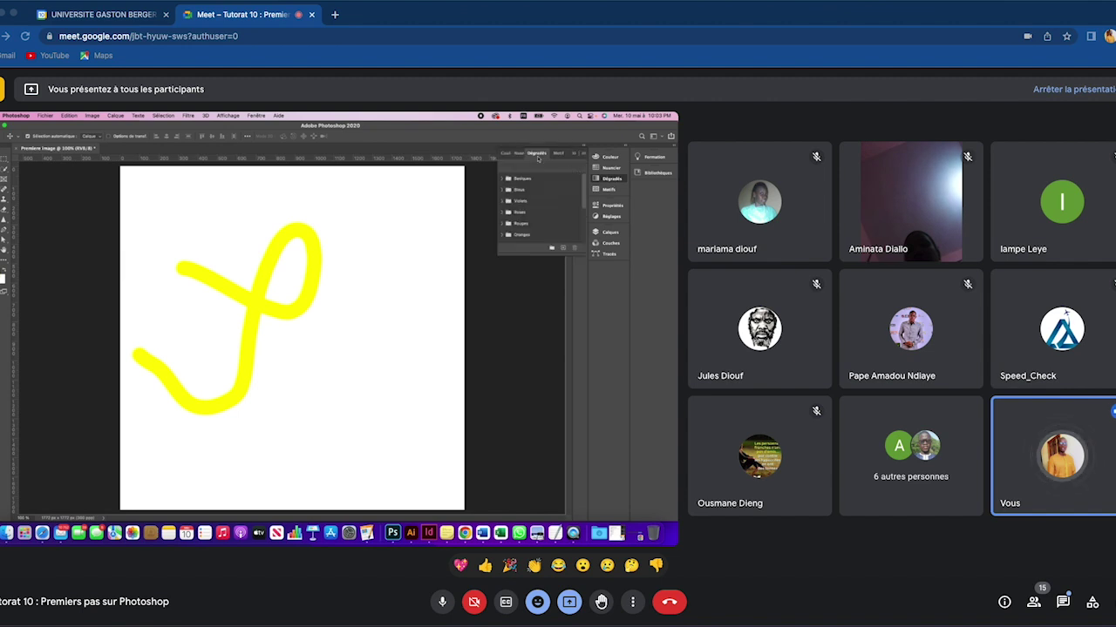
{"action": "left_click_drag", "start_coordinate": [570, 151], "coordinate": [482, 305]}
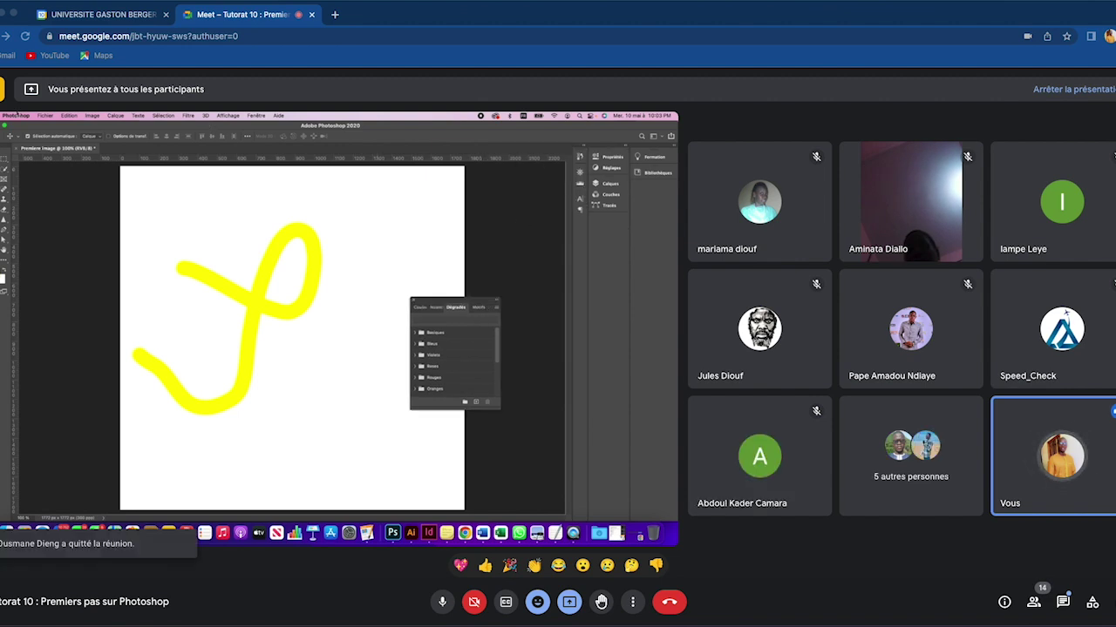
{"action": "left_click_drag", "start_coordinate": [4, 145], "coordinate": [111, 142]}
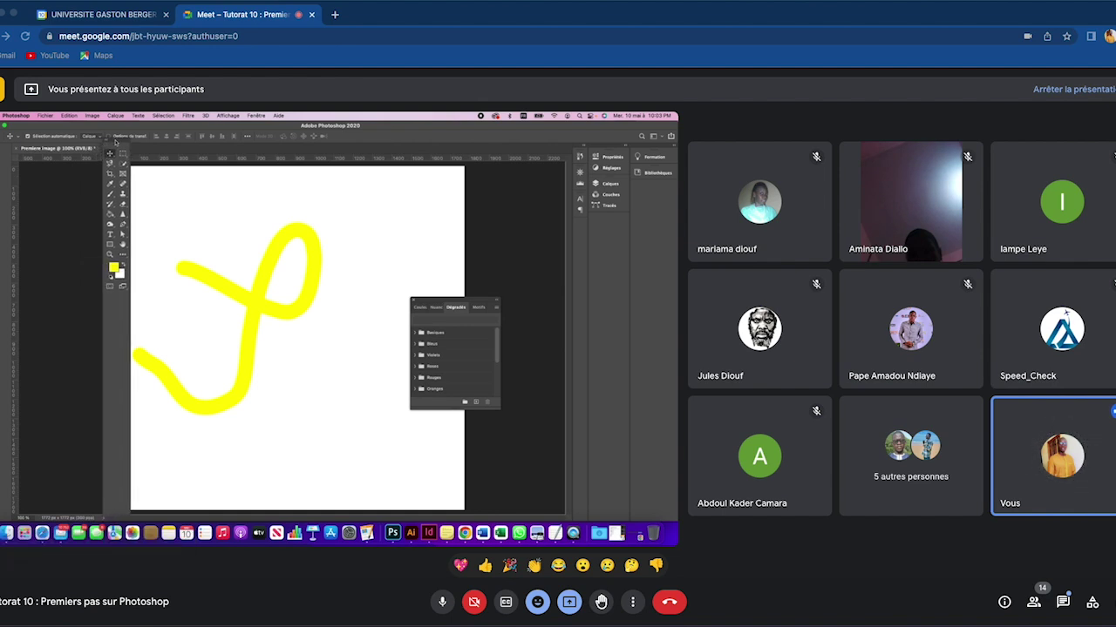
{"action": "mouse_move", "coordinate": [111, 142]}
{"action": "left_mouse_down"}
{"action": "mouse_move", "coordinate": [449, 186]}
{"action": "mouse_move", "coordinate": [572, 185]}
{"action": "left_mouse_up"}
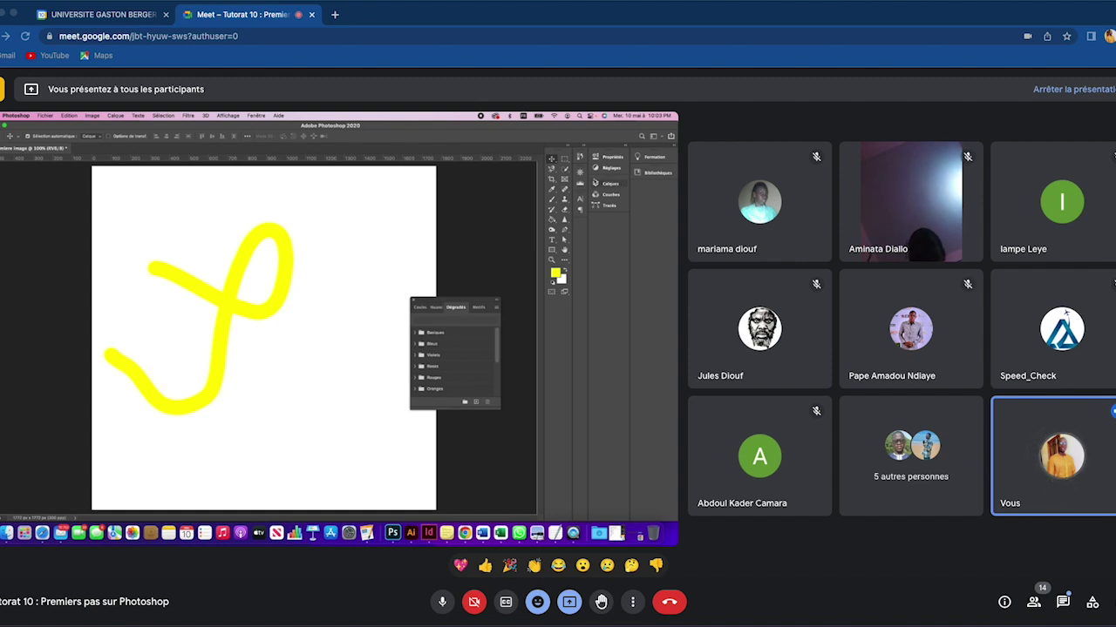
{"action": "left_click", "coordinate": [607, 183]}
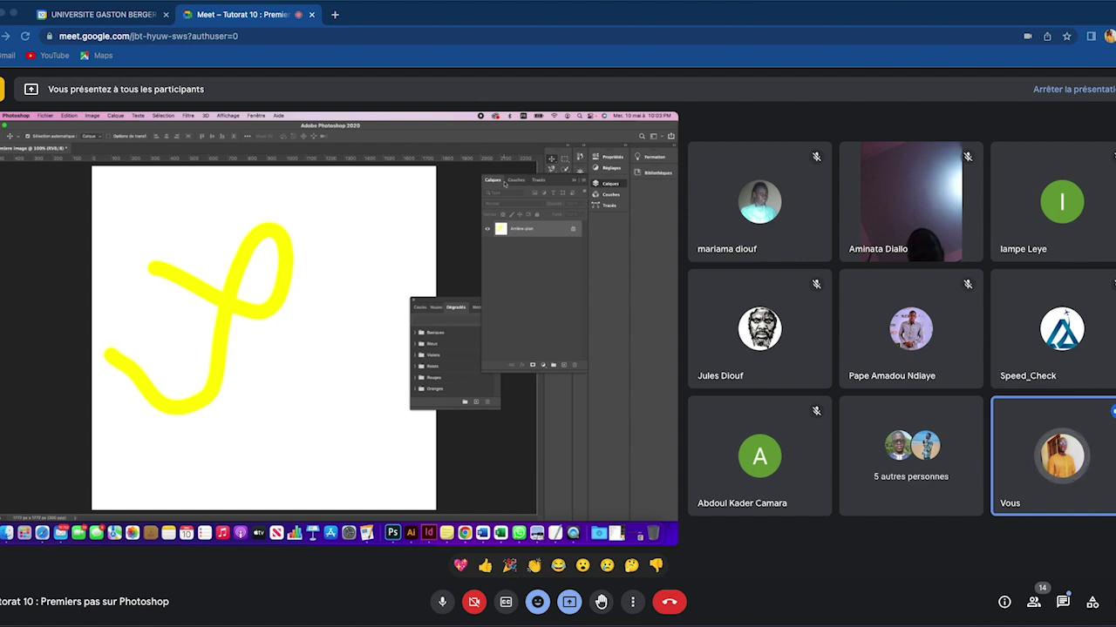
{"action": "mouse_move", "coordinate": [504, 183]}
{"action": "left_mouse_down"}
{"action": "mouse_move", "coordinate": [160, 183]}
{"action": "mouse_move", "coordinate": [13, 163]}
{"action": "mouse_move", "coordinate": [410, 326]}
{"action": "left_mouse_up"}
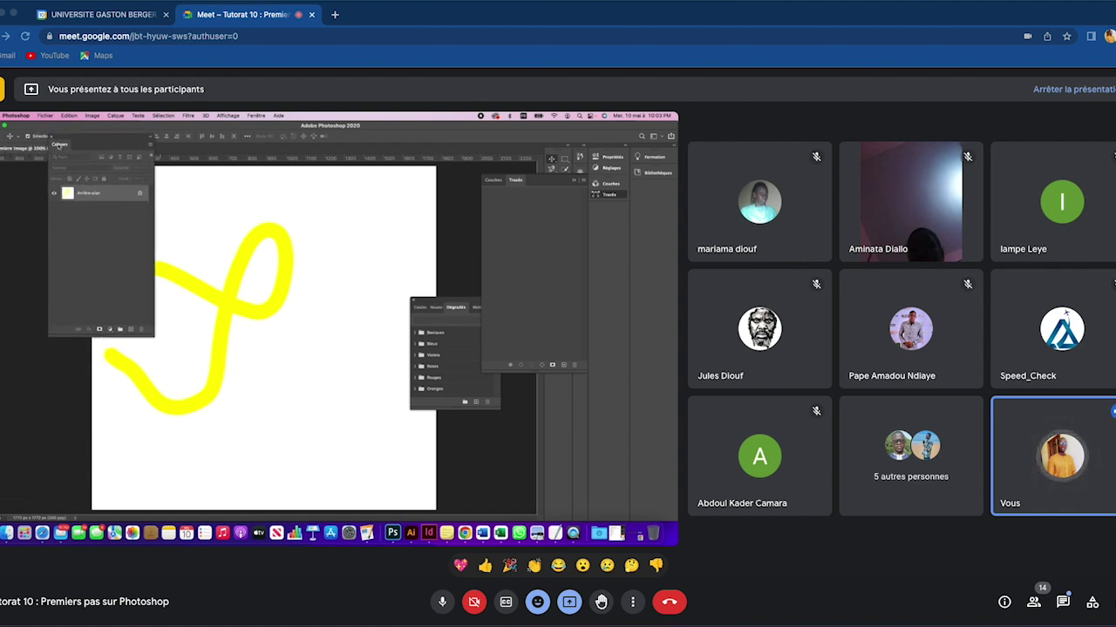
{"action": "mouse_move", "coordinate": [410, 326]}
{"action": "left_mouse_down"}
{"action": "mouse_move", "coordinate": [592, 365]}
{"action": "mouse_move", "coordinate": [585, 338]}
{"action": "left_mouse_up"}
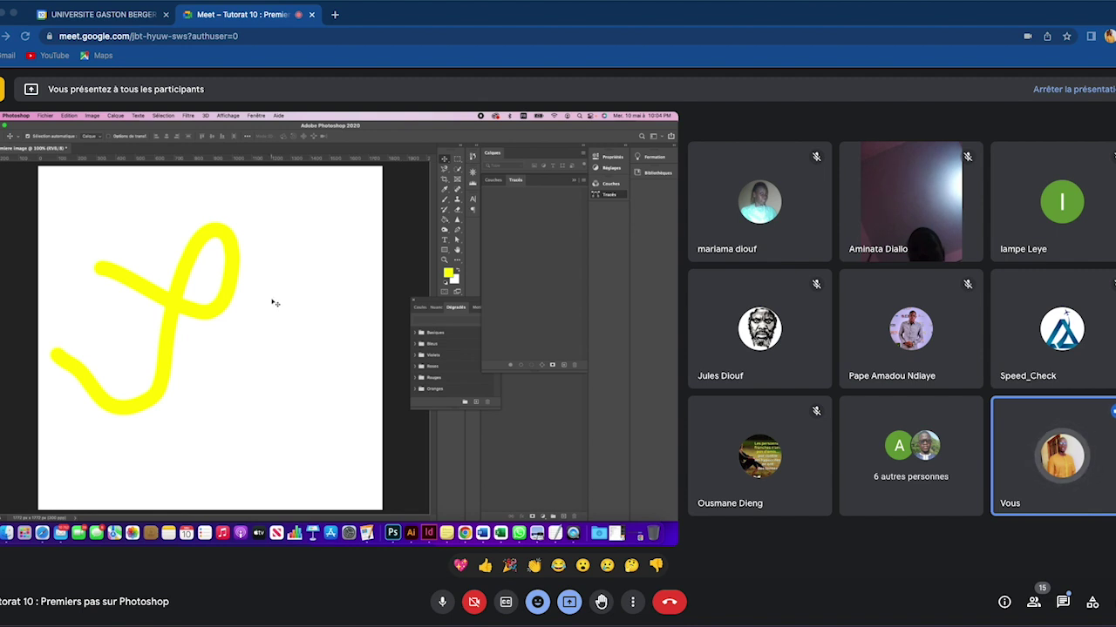
Step: Apply the 3D, Mouvement and Peinture workspaces in turn, finishing on Graphique et web
{"action": "left_click", "coordinate": [255, 116]}
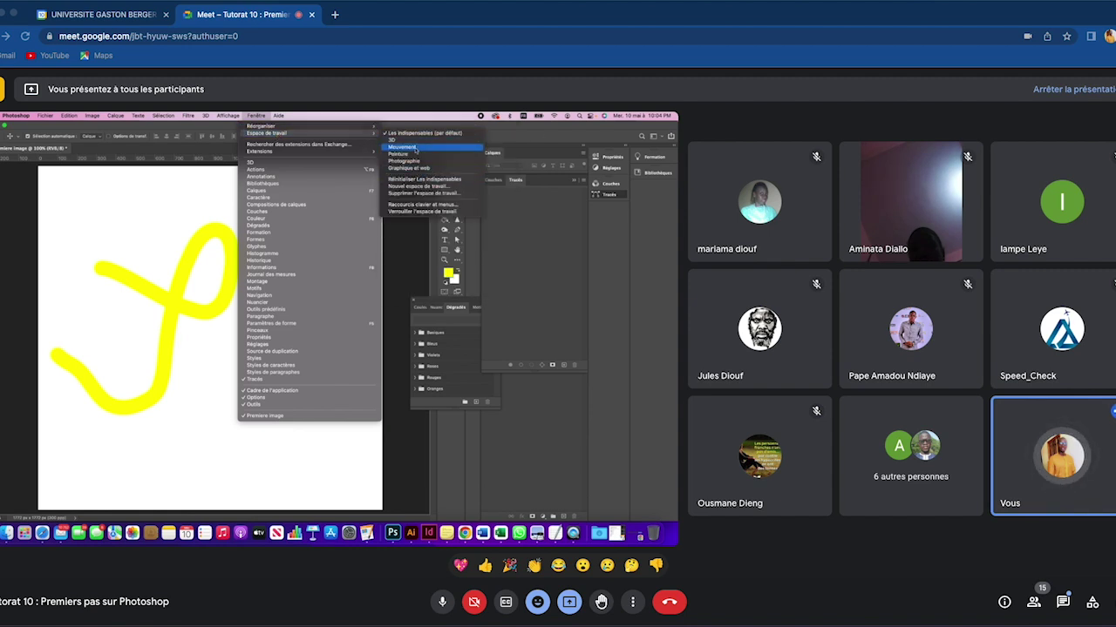
{"action": "mouse_move", "coordinate": [267, 134]}
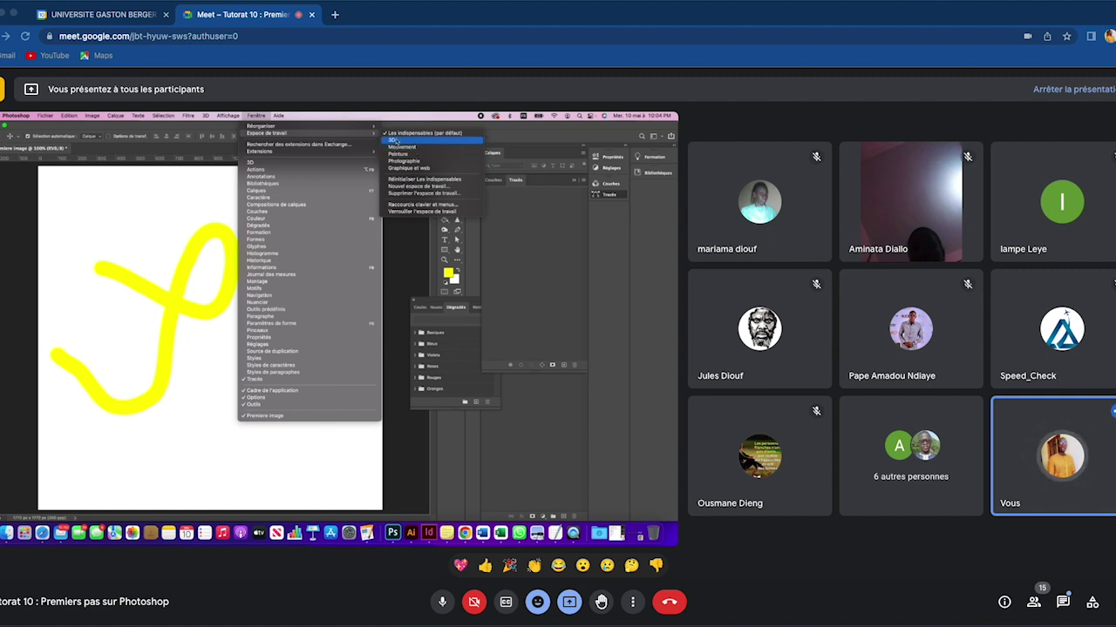
{"action": "left_click", "coordinate": [407, 141]}
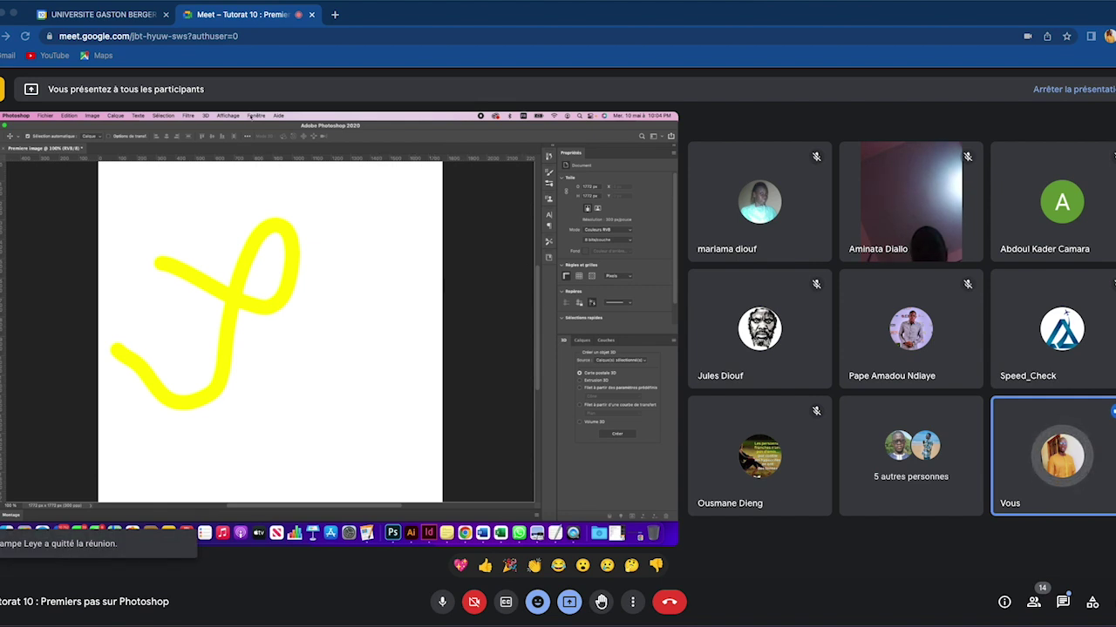
{"action": "left_click", "coordinate": [253, 115]}
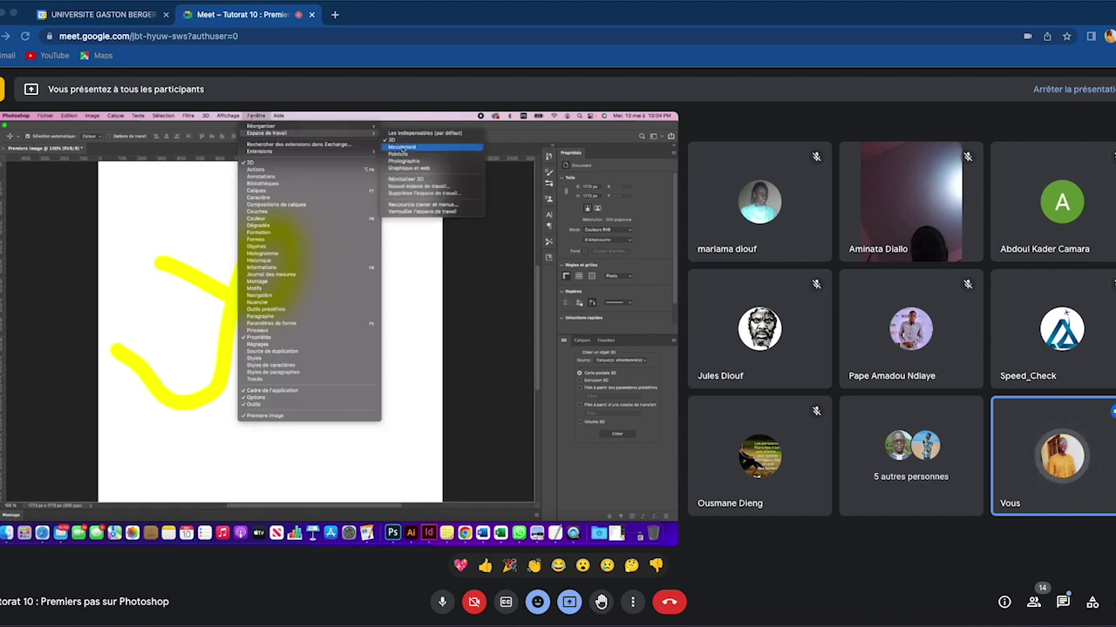
{"action": "left_click", "coordinate": [402, 147]}
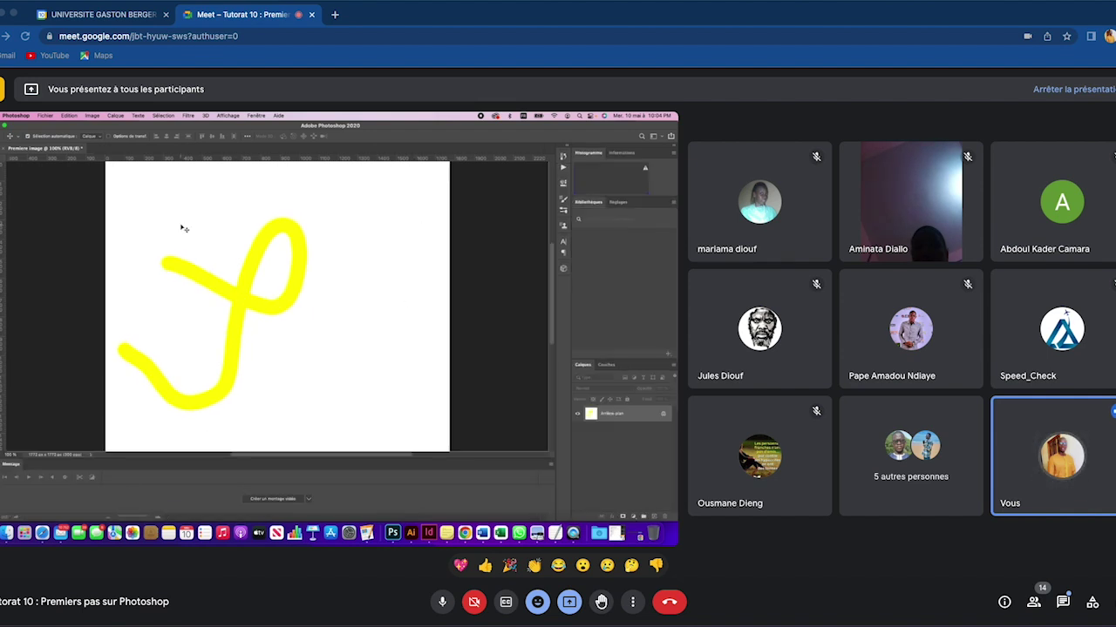
{"action": "left_click", "coordinate": [256, 116]}
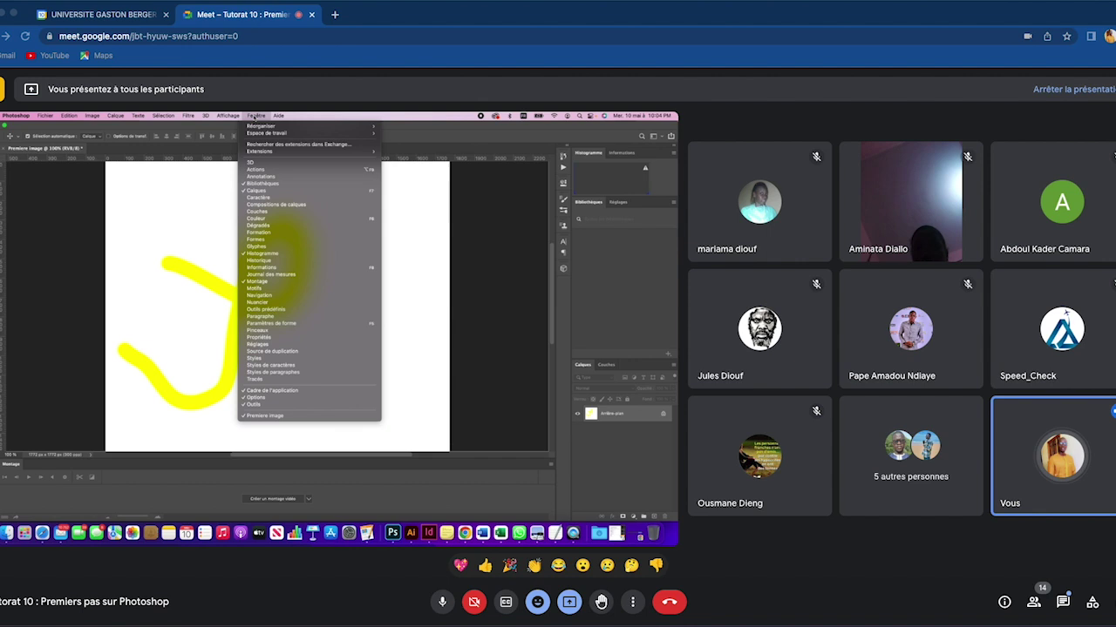
{"action": "mouse_move", "coordinate": [267, 133]}
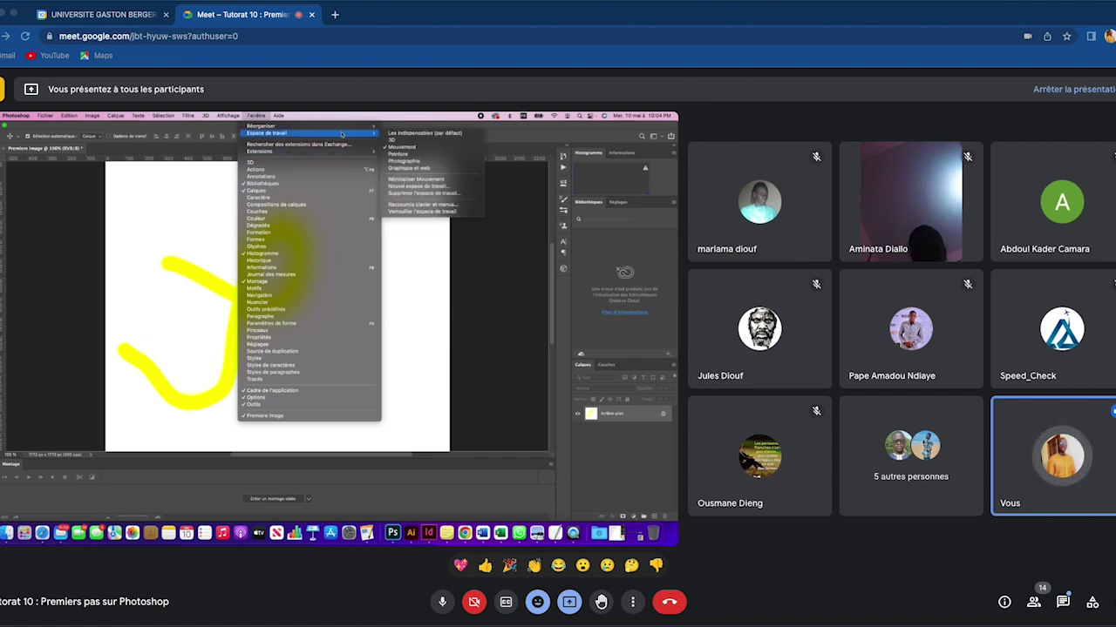
{"action": "left_click", "coordinate": [396, 157]}
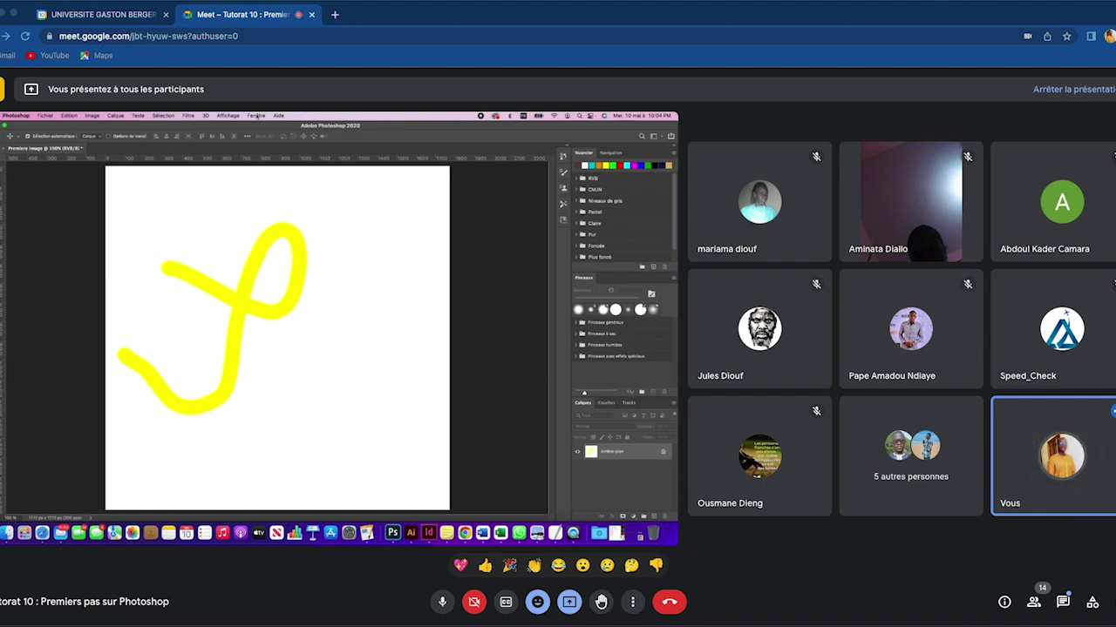
{"action": "left_click", "coordinate": [257, 116]}
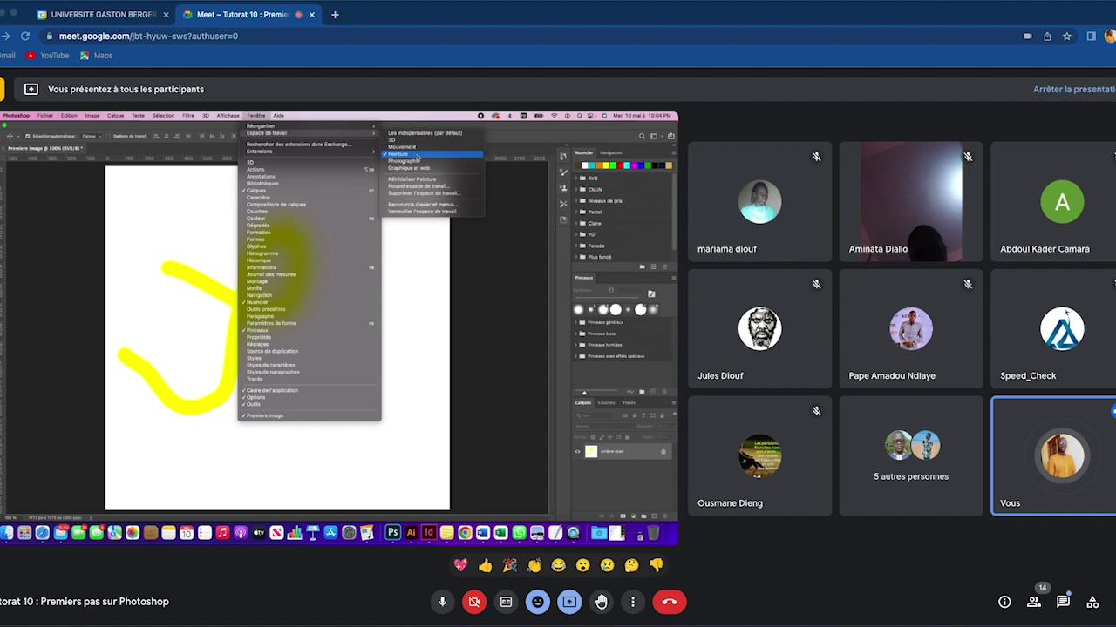
{"action": "left_click", "coordinate": [436, 169]}
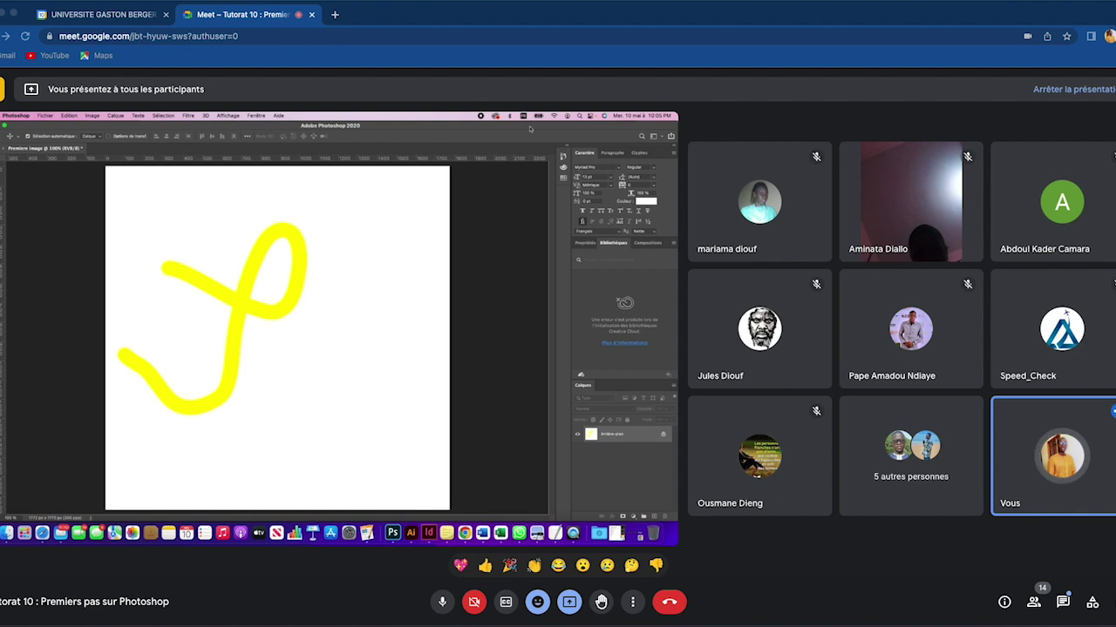
Step: Float the Caractère, Bibliothèques and Calques panels as three separate windows over the canvas
{"action": "left_click_drag", "start_coordinate": [589, 145], "coordinate": [431, 183]}
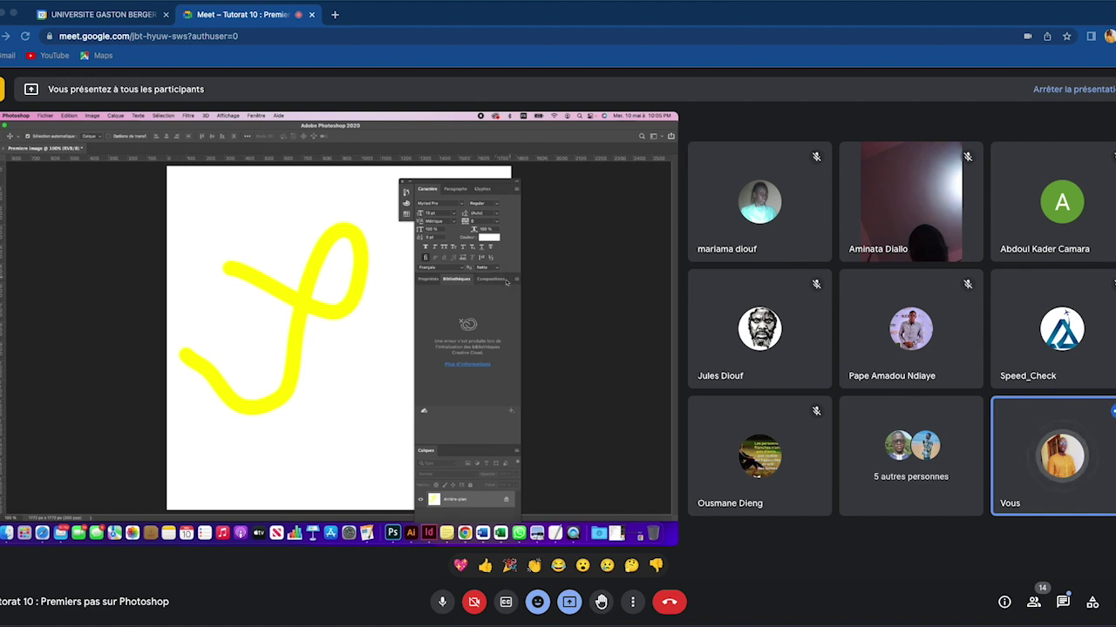
{"action": "left_click_drag", "start_coordinate": [506, 281], "coordinate": [185, 224]}
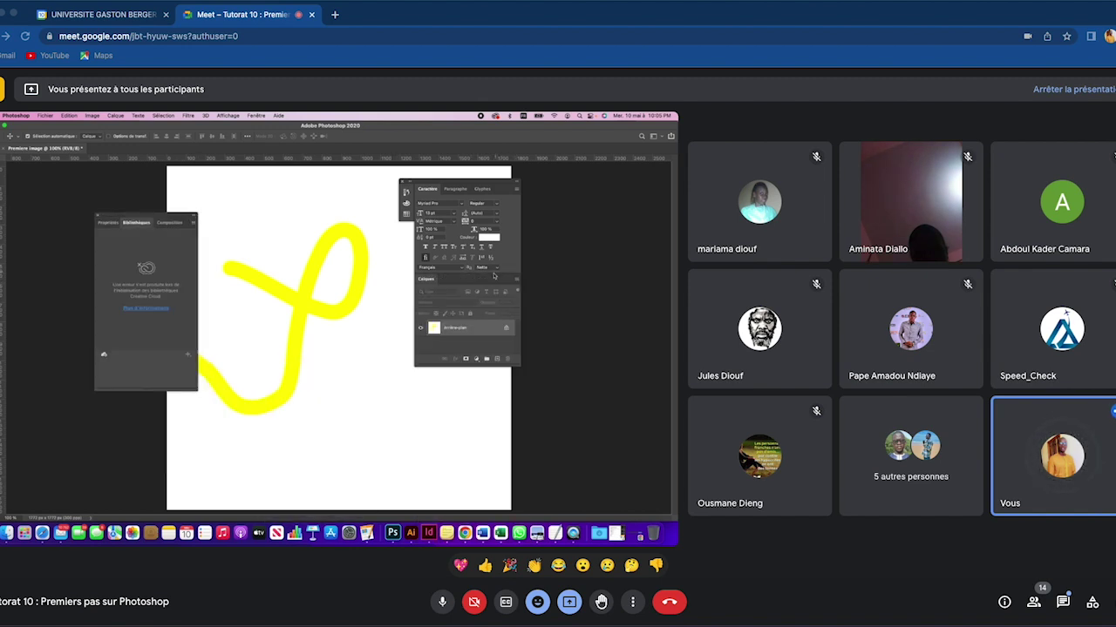
{"action": "left_click_drag", "start_coordinate": [475, 281], "coordinate": [631, 329]}
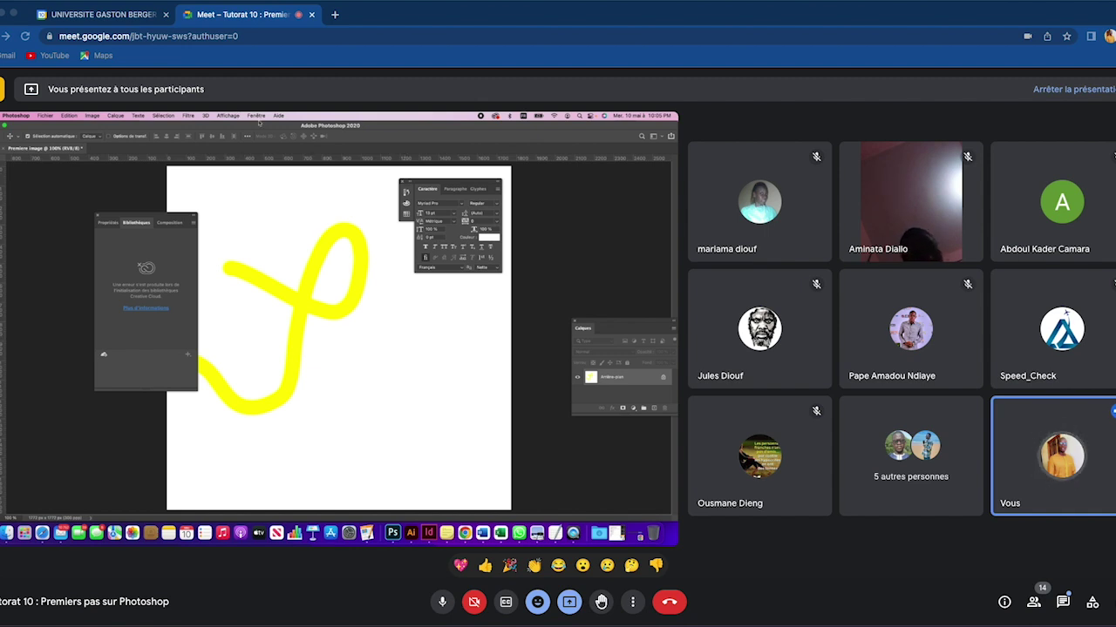
{"action": "left_click", "coordinate": [256, 116]}
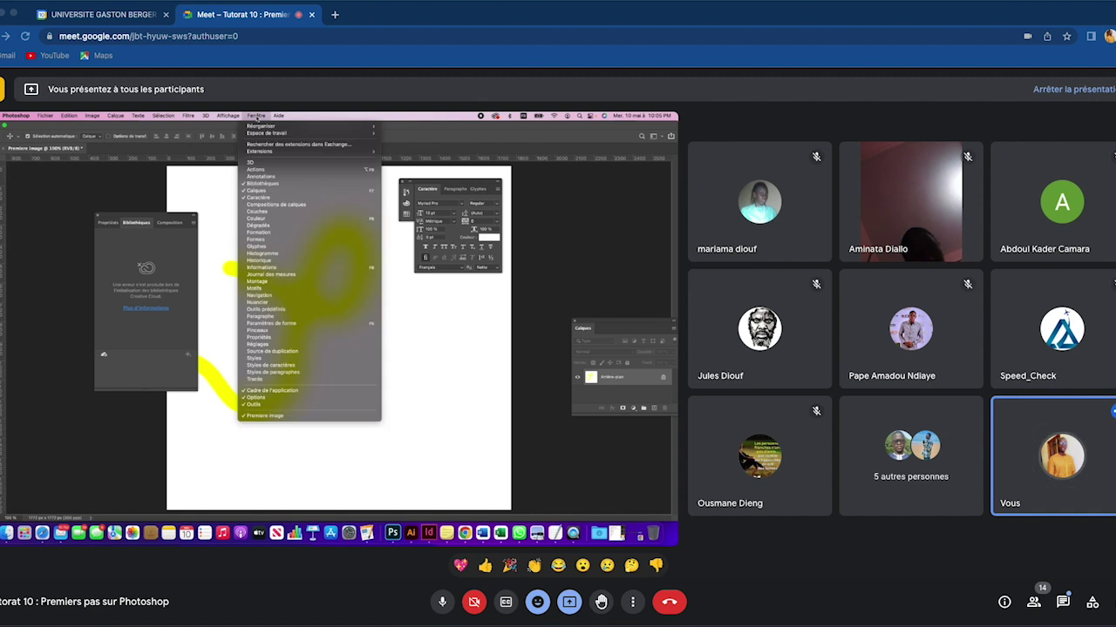
{"action": "mouse_move", "coordinate": [266, 133]}
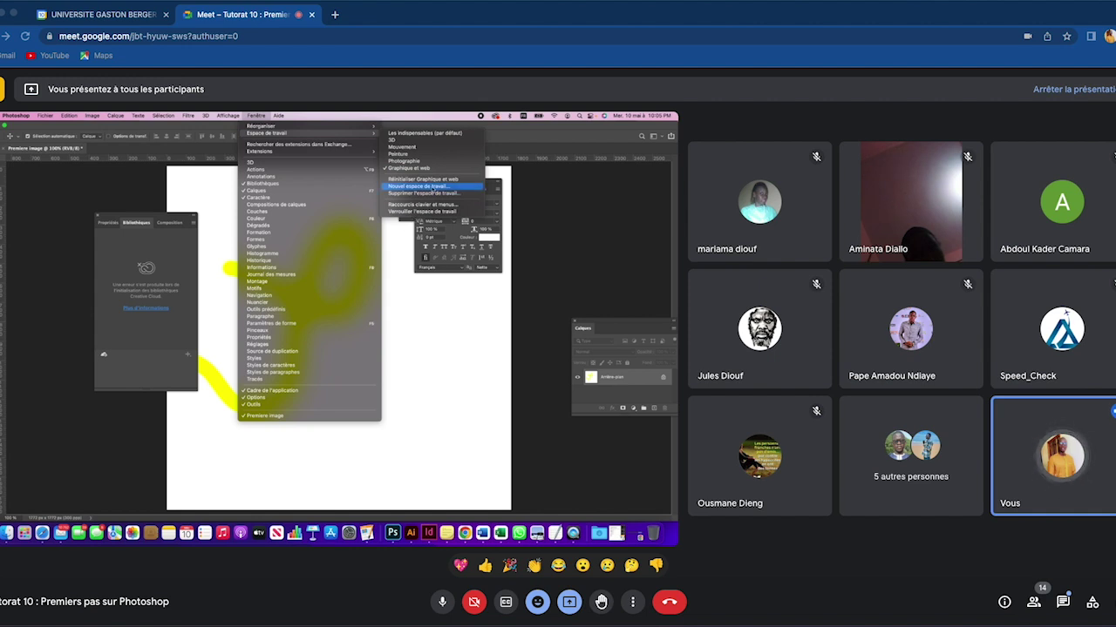
Step: Save the floating panel layout as a new workspace named 'Tuto 10'
{"action": "left_click", "coordinate": [427, 187]}
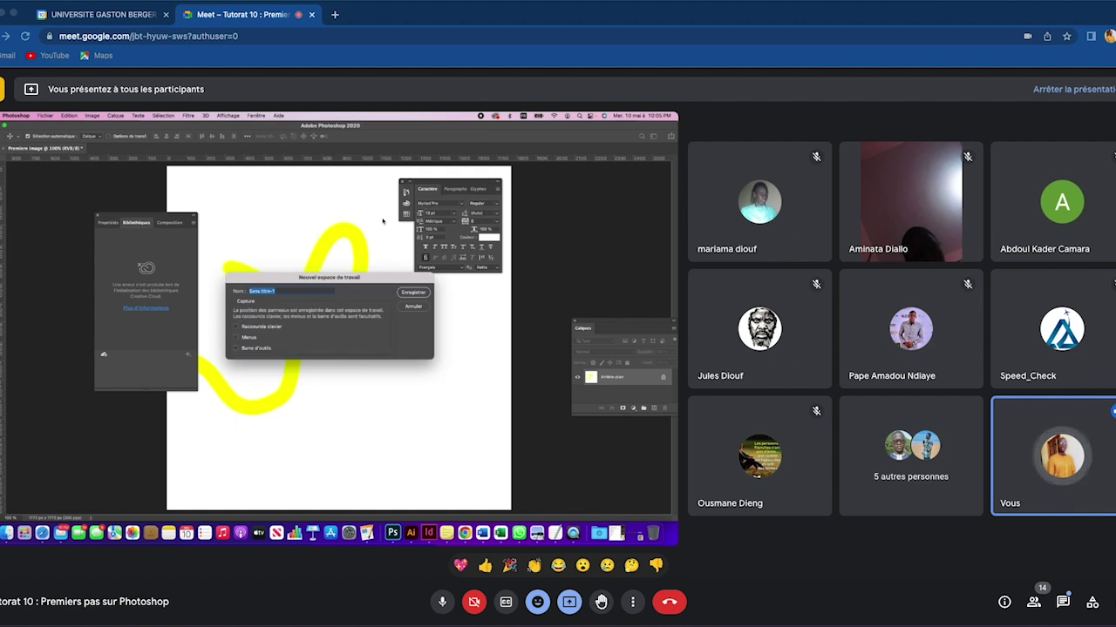
{"action": "left_click_drag", "start_coordinate": [328, 274], "coordinate": [385, 287]}
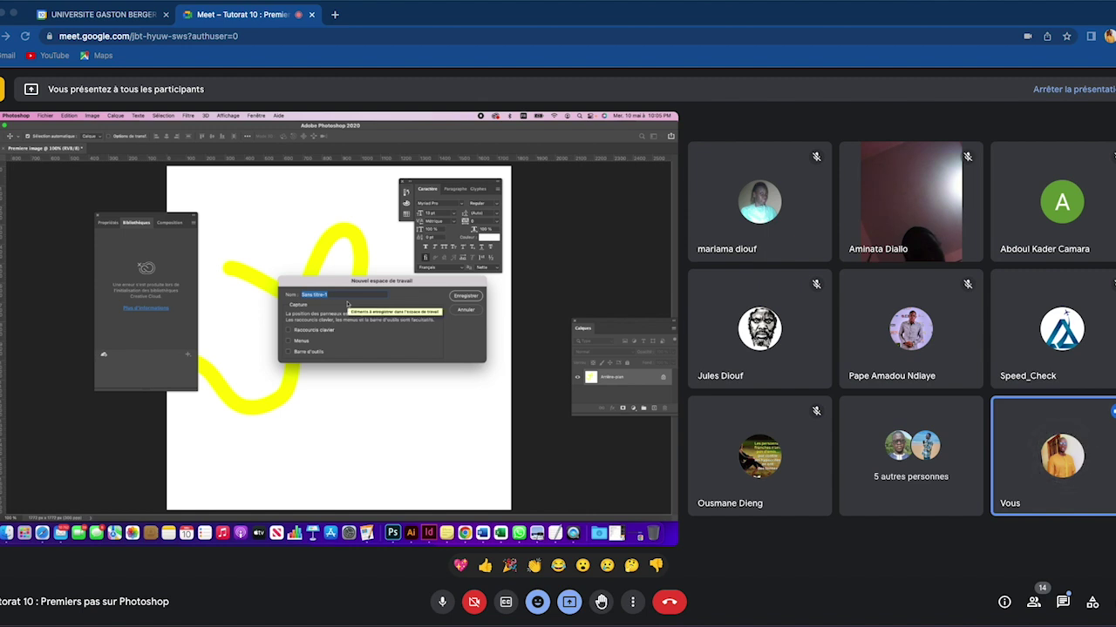
{"action": "key", "text": "BackSpace"}
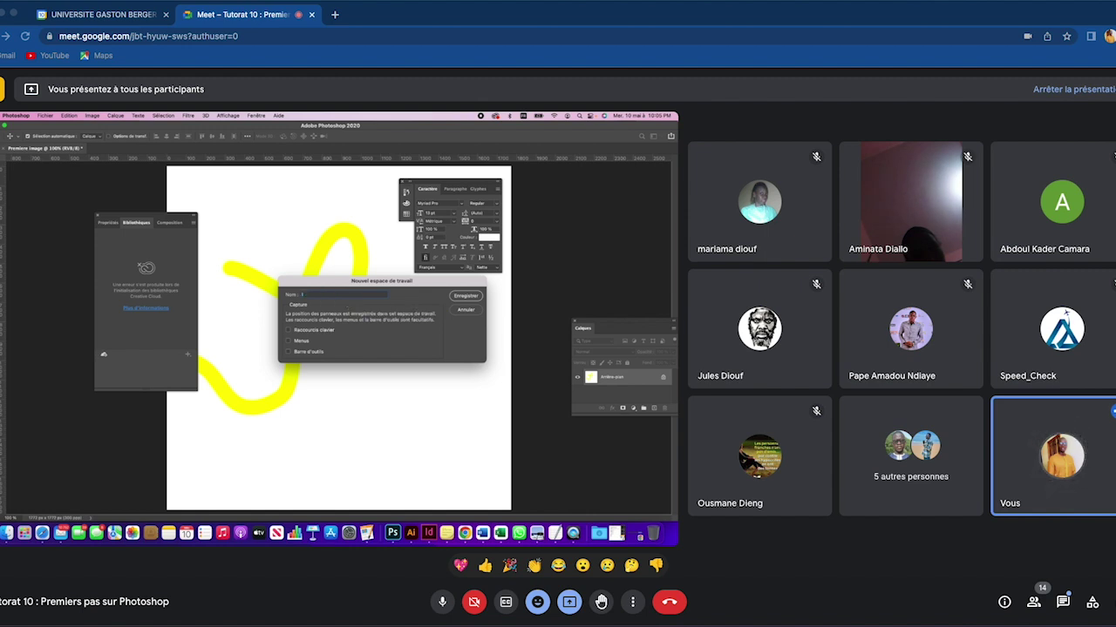
{"action": "type", "text": "Info"}
{"action": "key", "text": "BackSpace"}
{"action": "key", "text": "BackSpace"}
{"action": "key", "text": "BackSpace"}
{"action": "type", "text": "Tuto 10"}
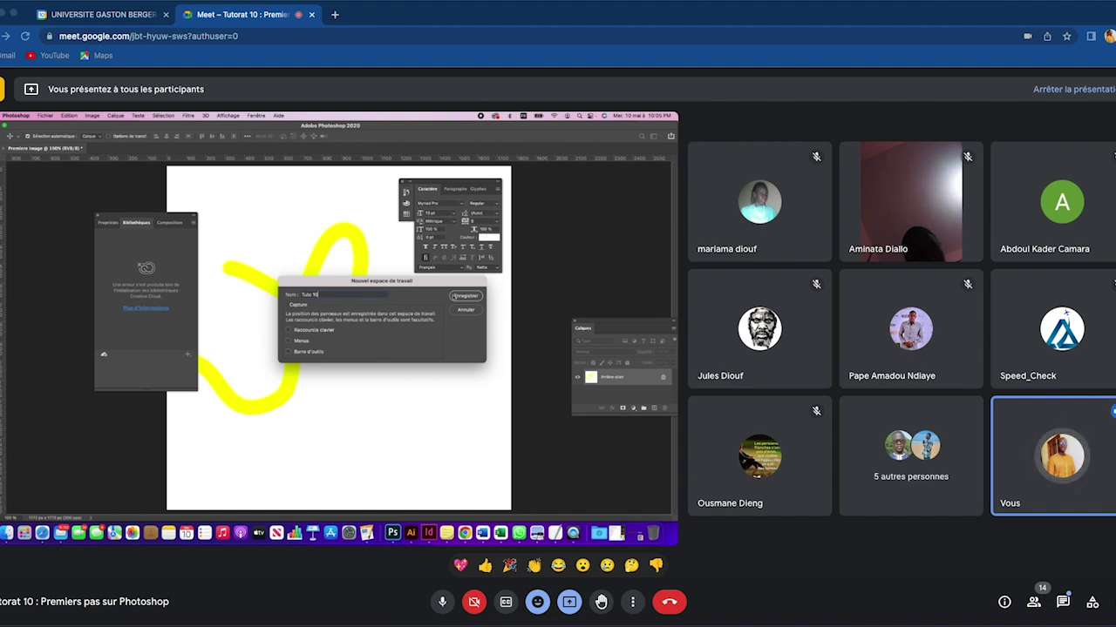
{"action": "left_click", "coordinate": [468, 297]}
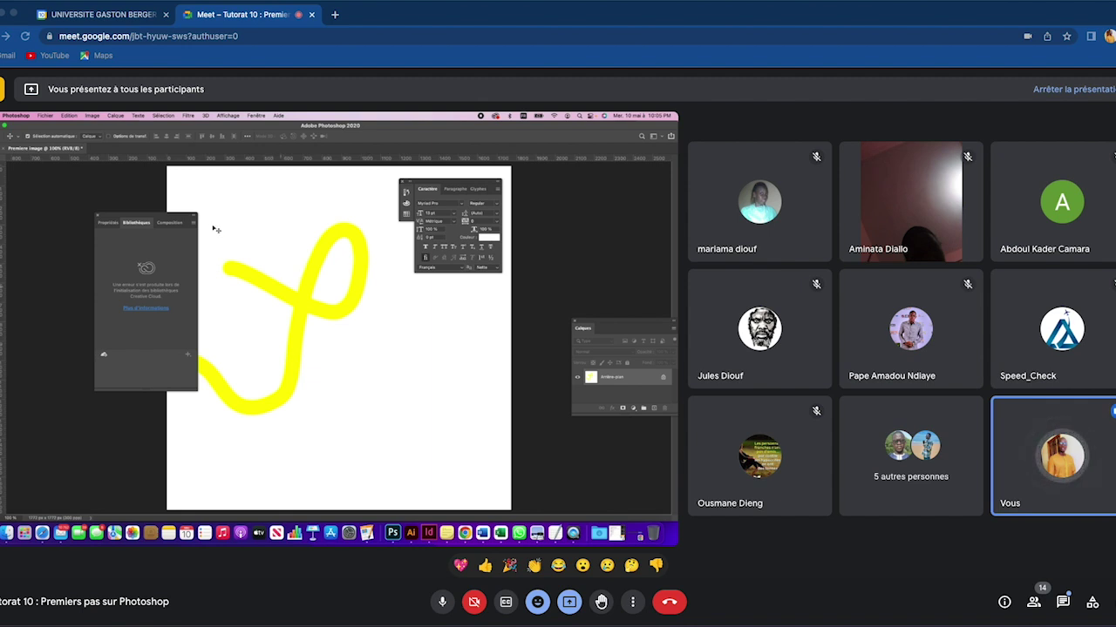
Step: Switch between the Graphique et web, Mouvement and custom Tuto 10 workspaces
{"action": "left_click", "coordinate": [260, 115]}
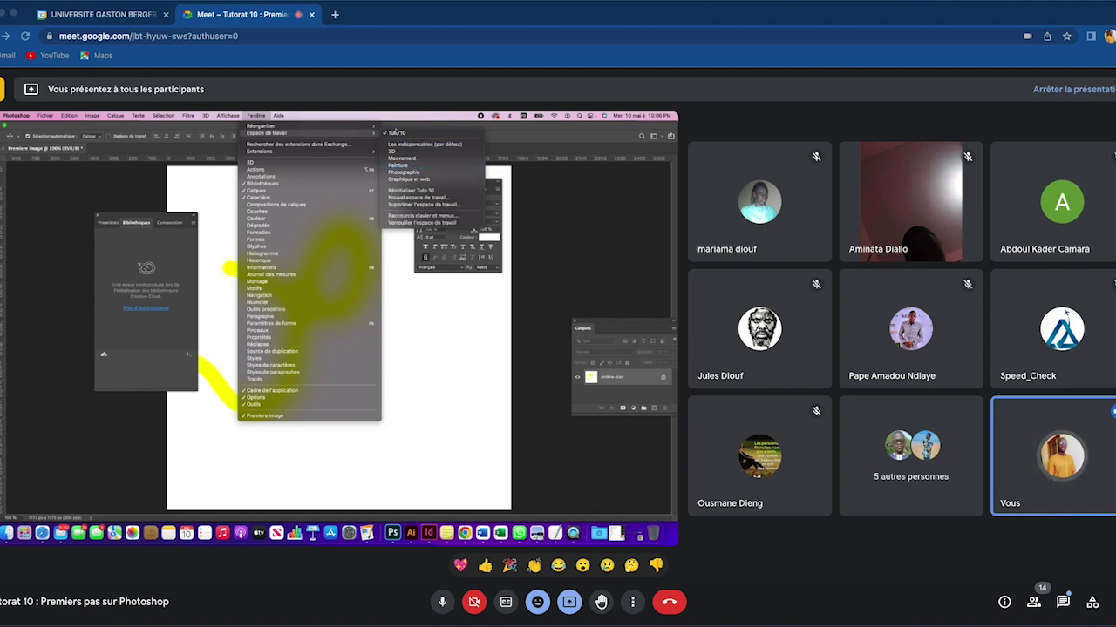
{"action": "mouse_move", "coordinate": [266, 132]}
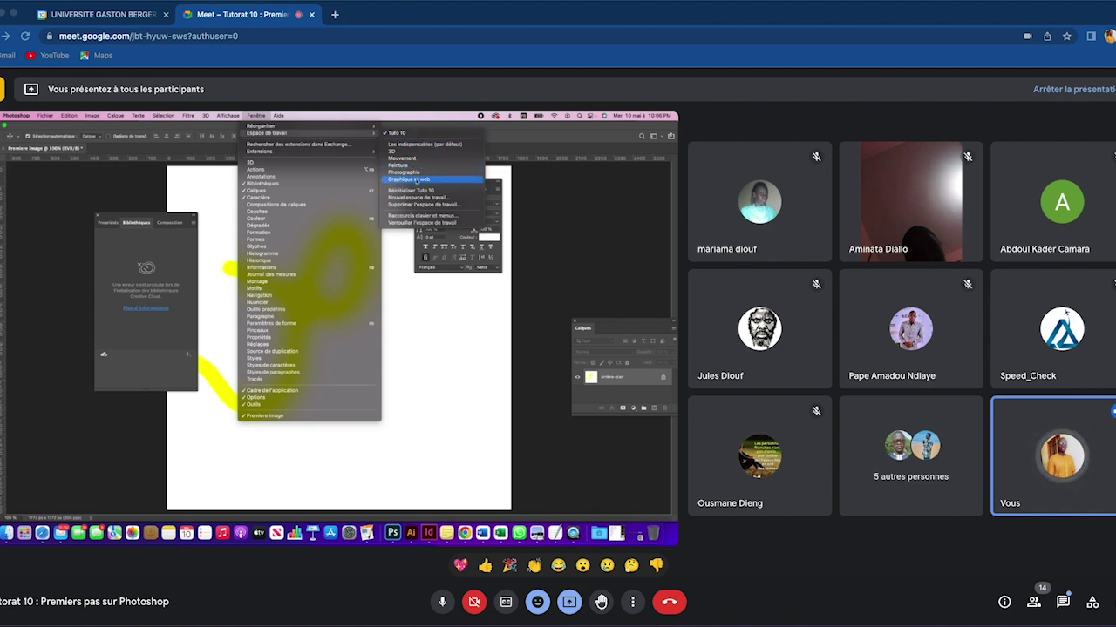
{"action": "left_click", "coordinate": [412, 179]}
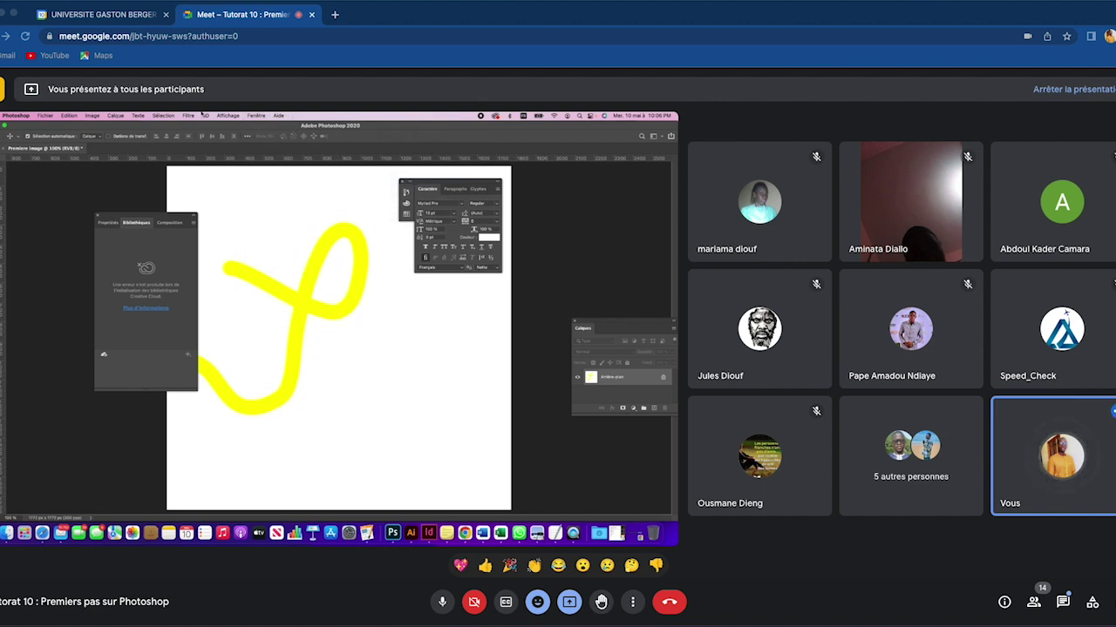
{"action": "left_click", "coordinate": [257, 116]}
{"action": "mouse_move", "coordinate": [267, 132]}
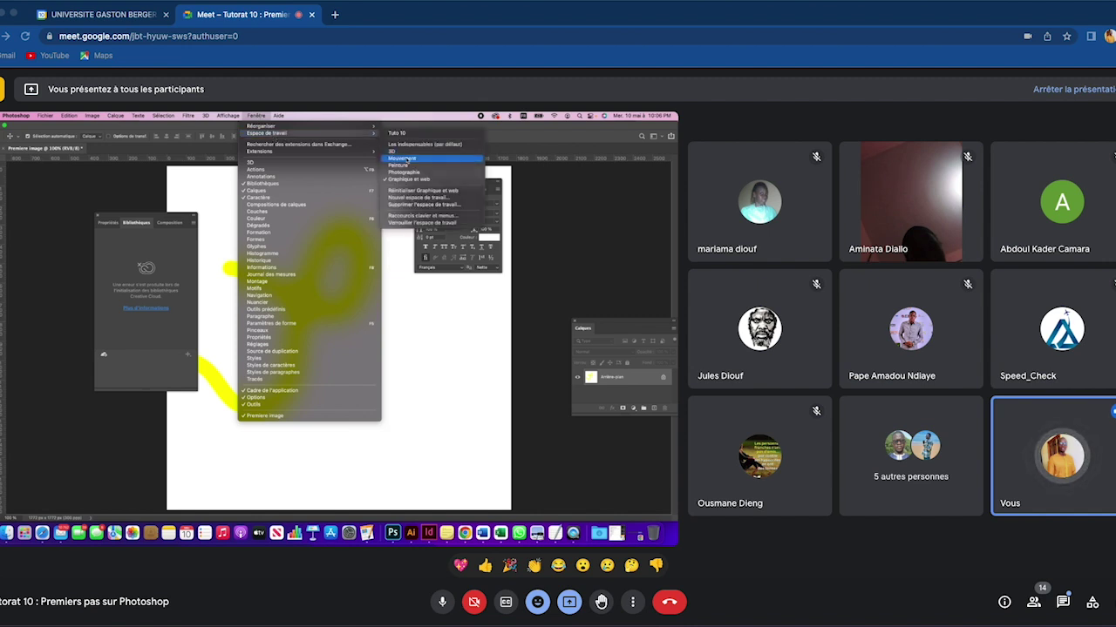
{"action": "left_click", "coordinate": [406, 160]}
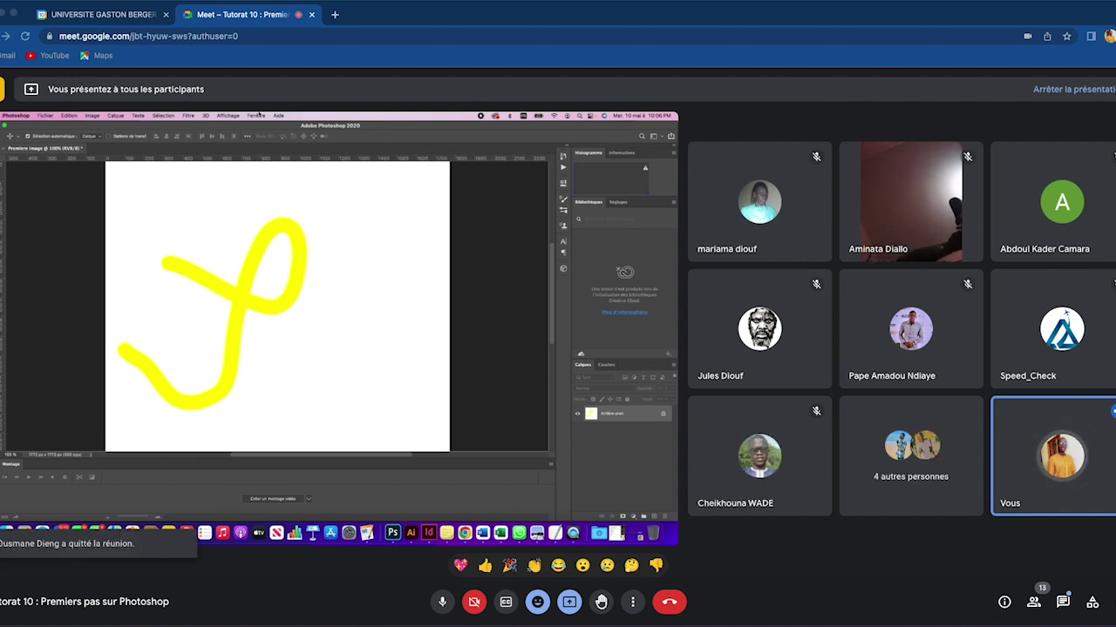
{"action": "left_click", "coordinate": [255, 115]}
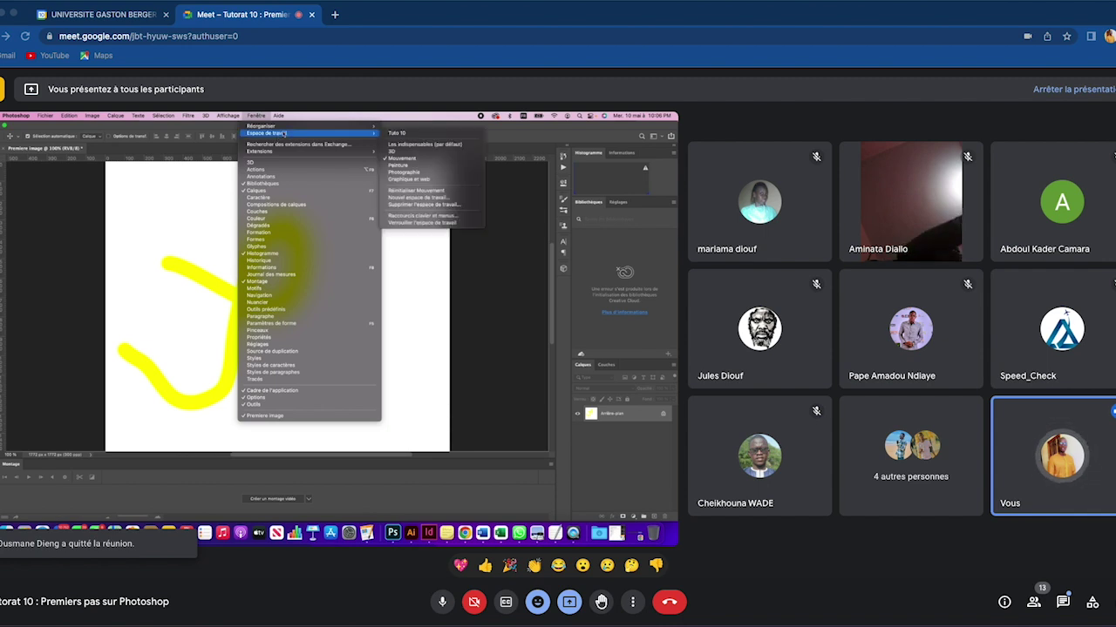
{"action": "mouse_move", "coordinate": [267, 133]}
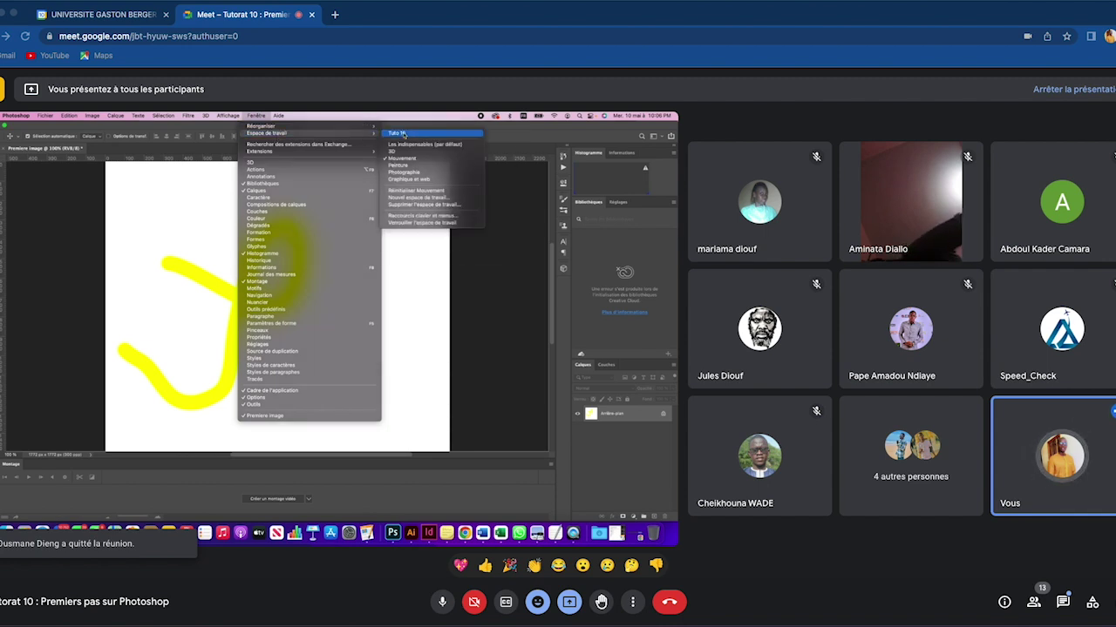
{"action": "left_click", "coordinate": [402, 133]}
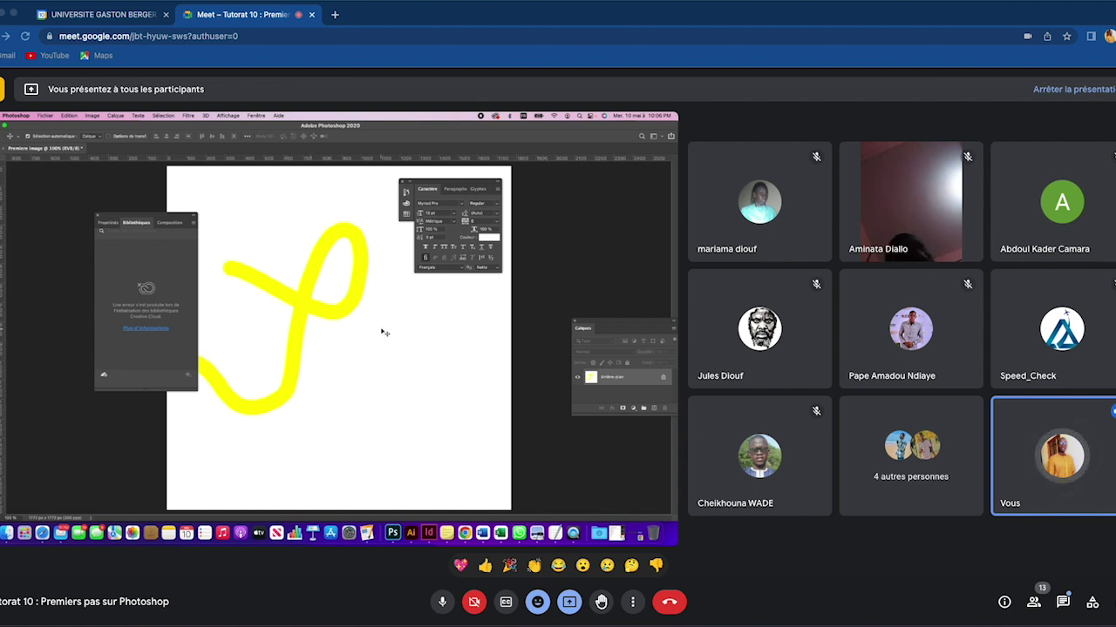
Step: Apply the Graphique et web workspace and reset it to its default layout
{"action": "left_click", "coordinate": [256, 116]}
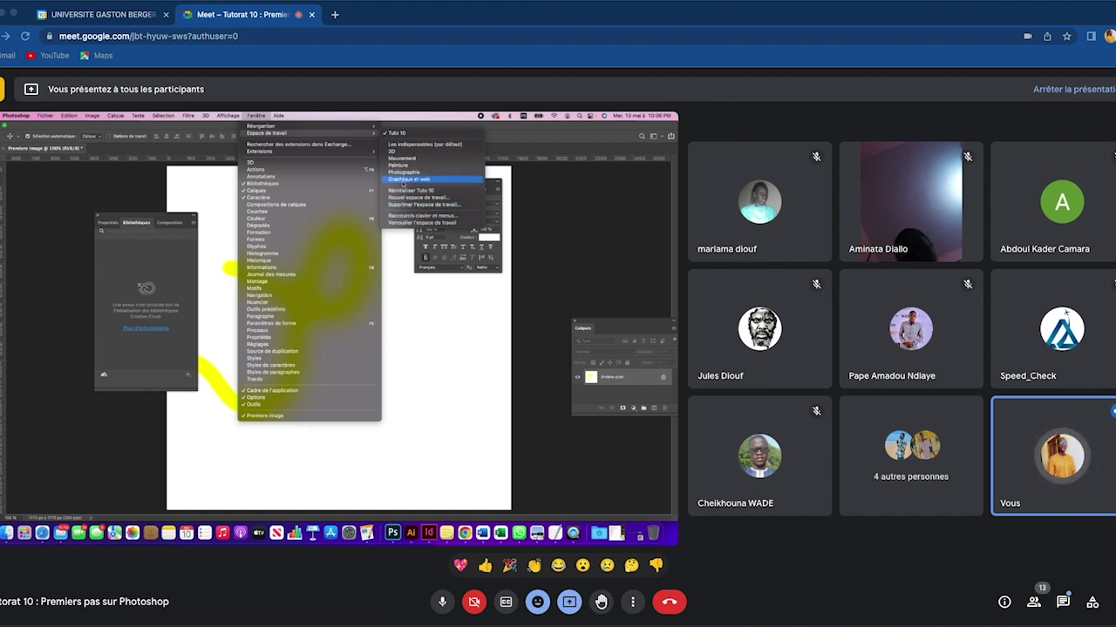
{"action": "left_click", "coordinate": [417, 178]}
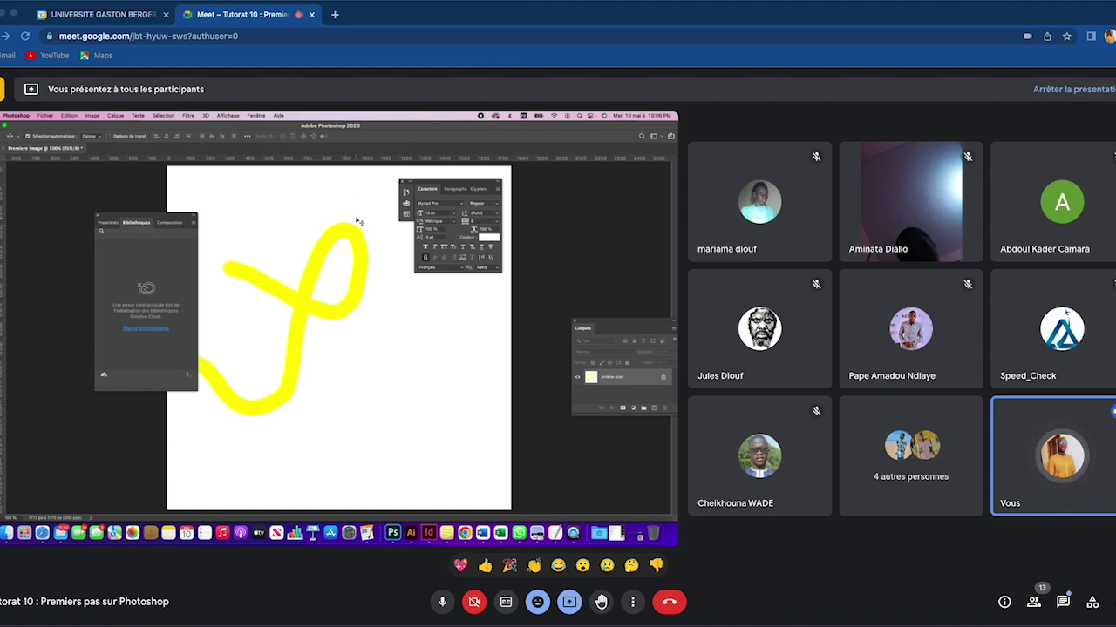
{"action": "left_click", "coordinate": [261, 117]}
{"action": "mouse_move", "coordinate": [266, 133]}
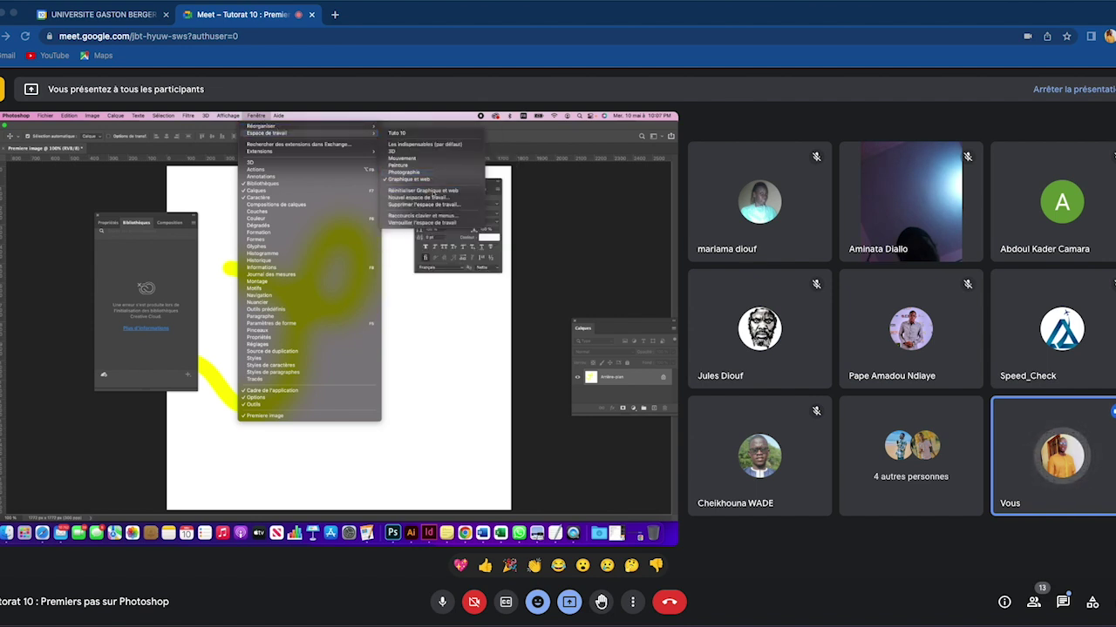
{"action": "left_click", "coordinate": [433, 193]}
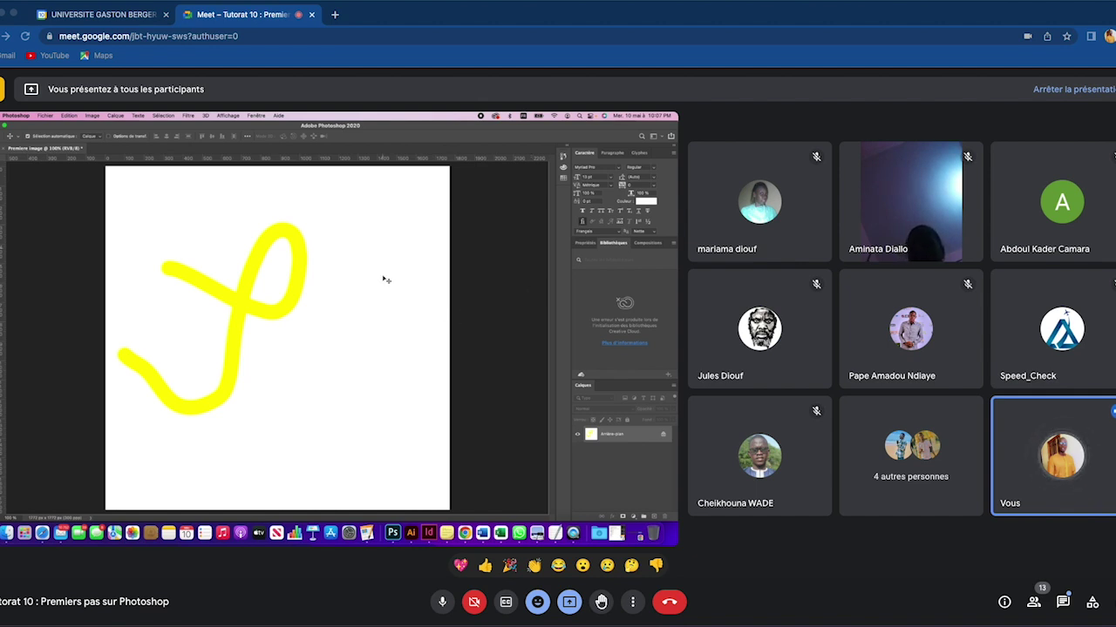
Step: Page forward to the Enregistrement et exportation slide, then step back one slide
{"action": "left_click", "coordinate": [527, 533]}
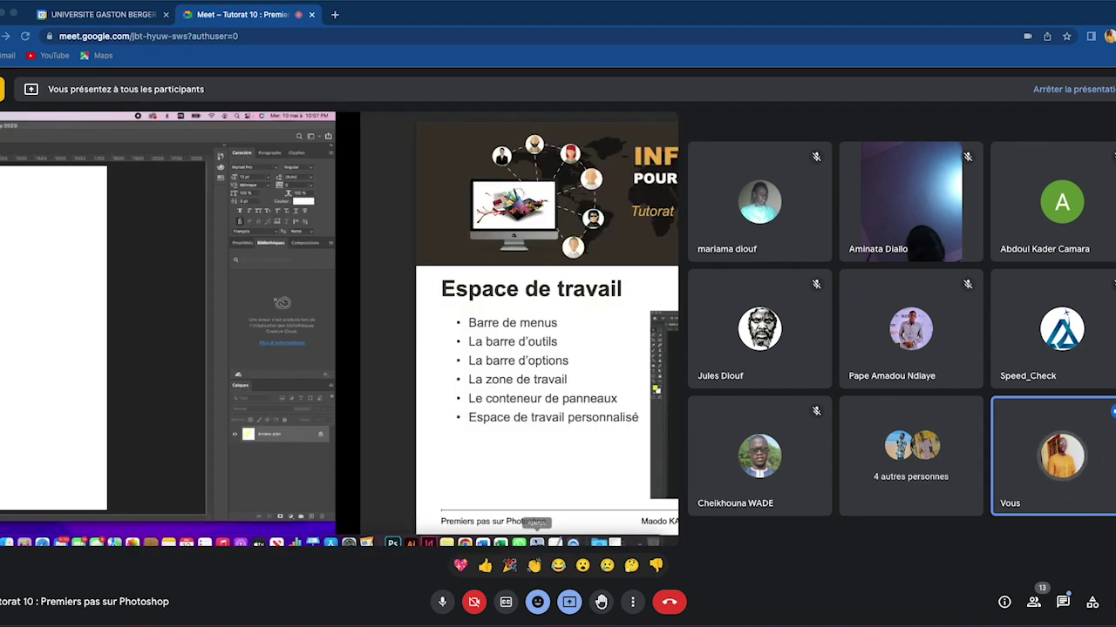
{"action": "key", "text": "Right"}
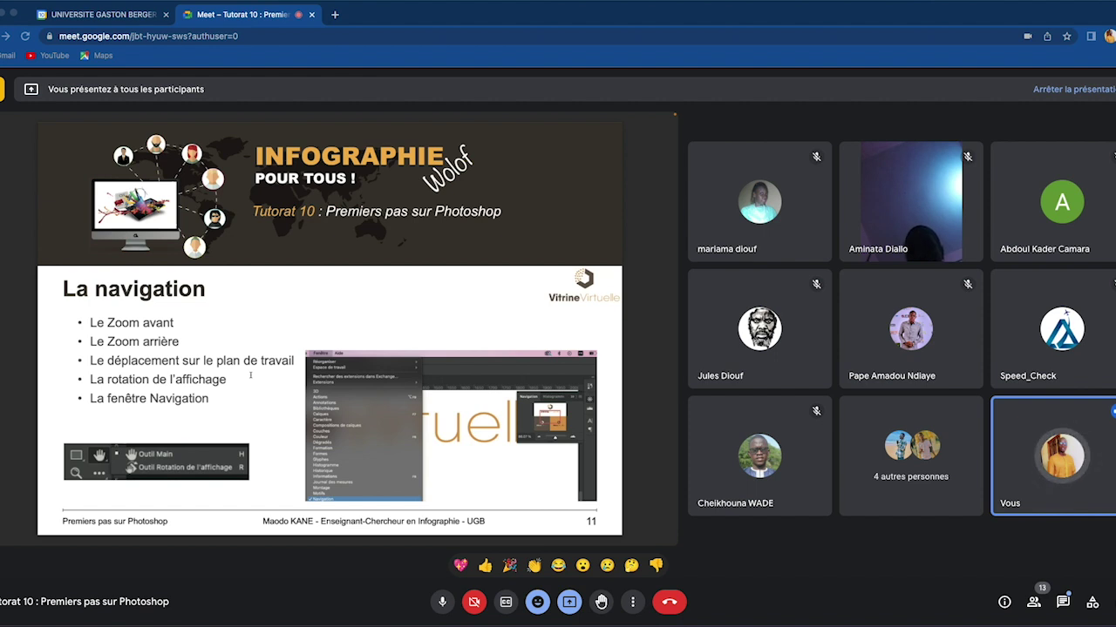
{"action": "key", "text": "Right"}
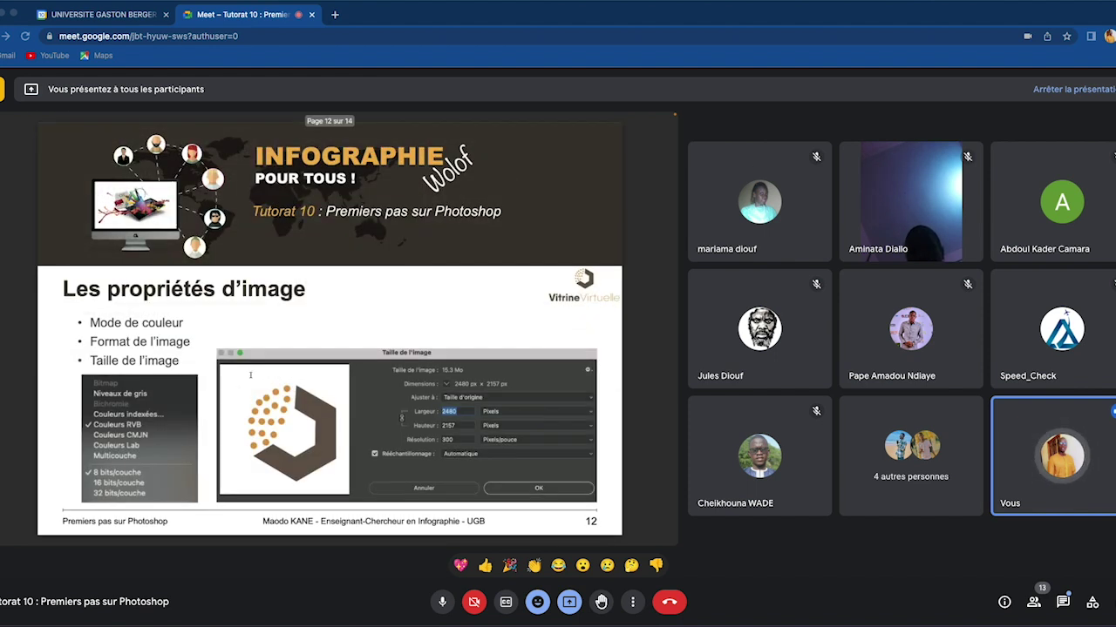
{"action": "key", "text": "Right"}
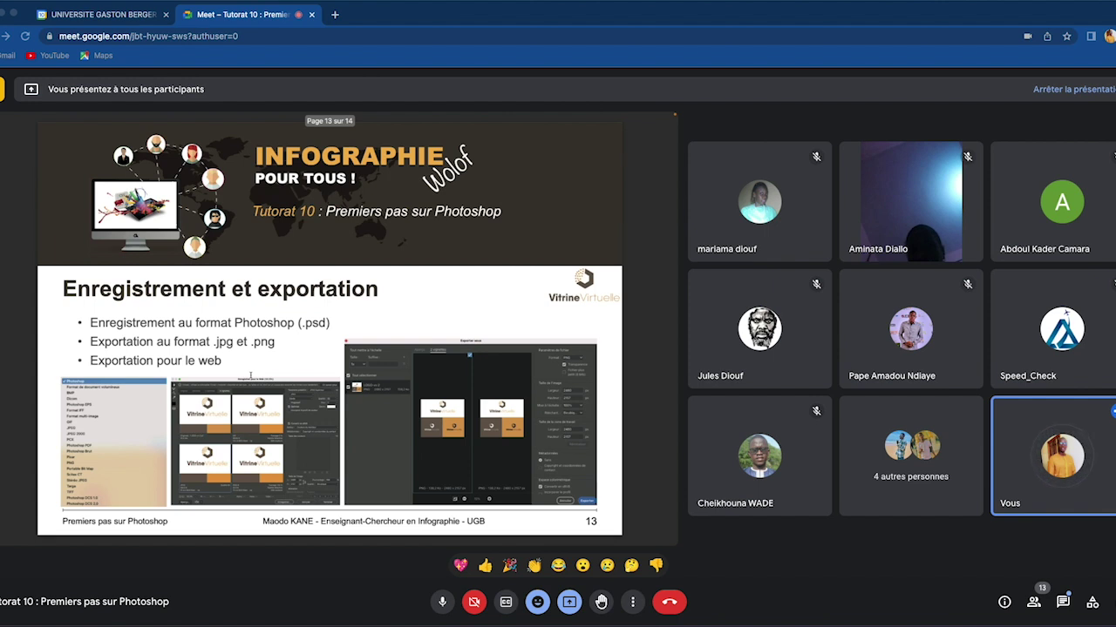
{"action": "key", "text": "Left"}
{"action": "key", "text": "Left"}
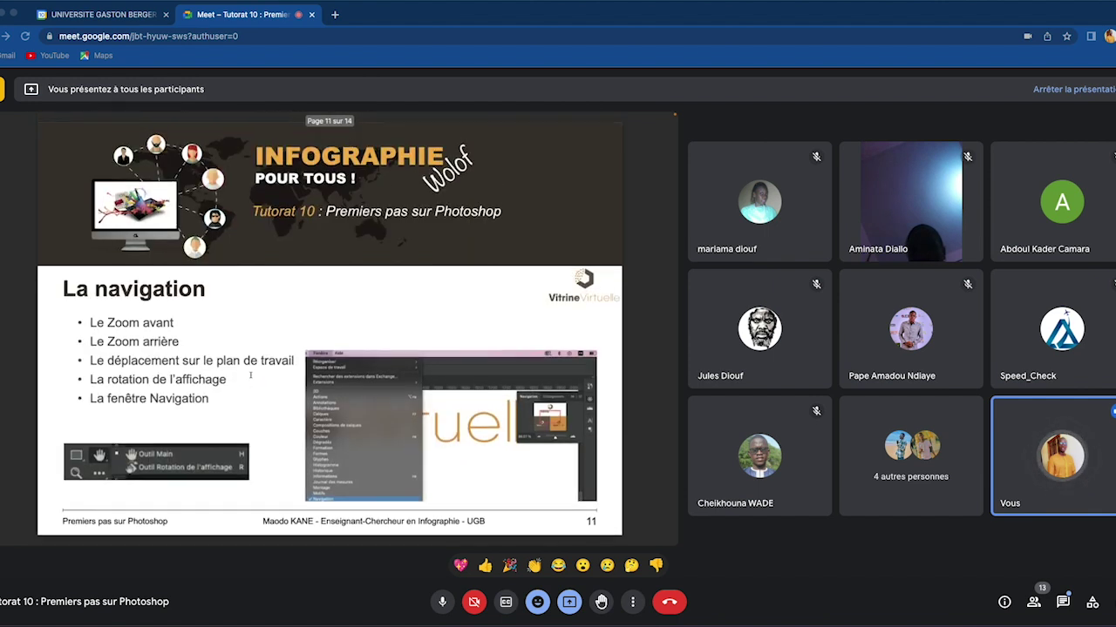
Step: Discard the yellow-stroke drawing unsaved and reopen Affiche_Tutorat_3.jpg from recent files
{"action": "mouse_move", "coordinate": [380, 537]}
{"action": "left_click", "coordinate": [392, 533]}
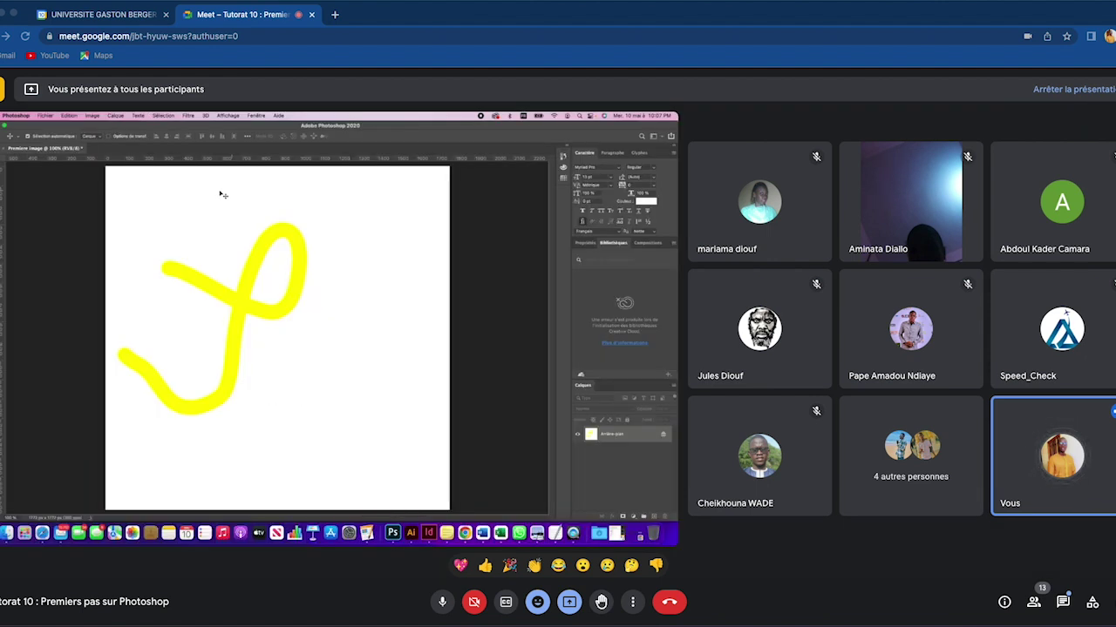
{"action": "left_click", "coordinate": [4, 149]}
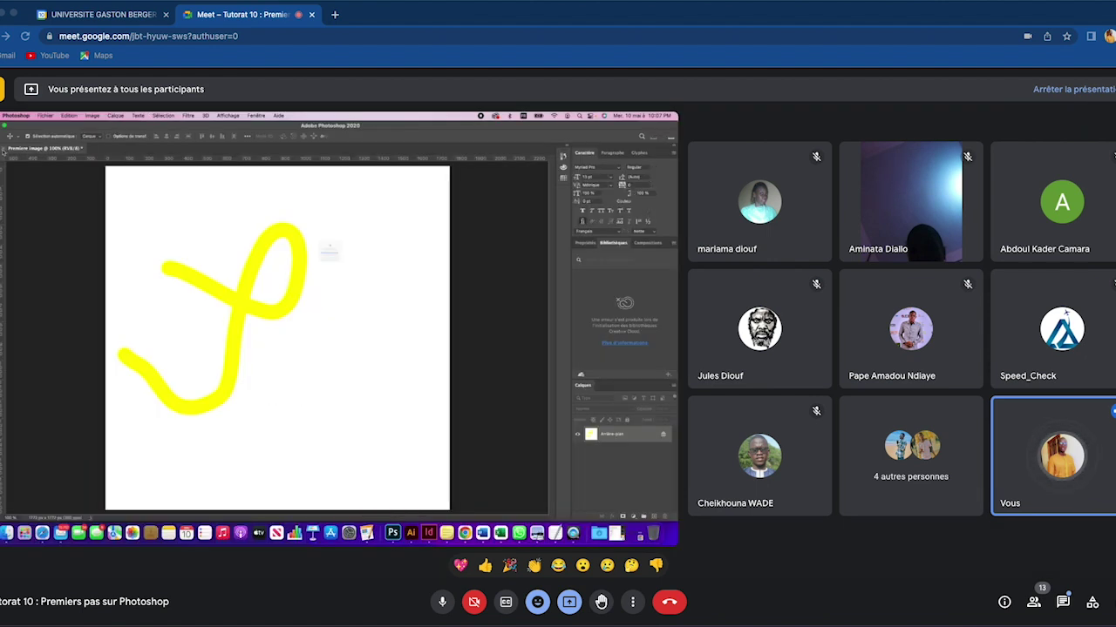
{"action": "left_click", "coordinate": [328, 286]}
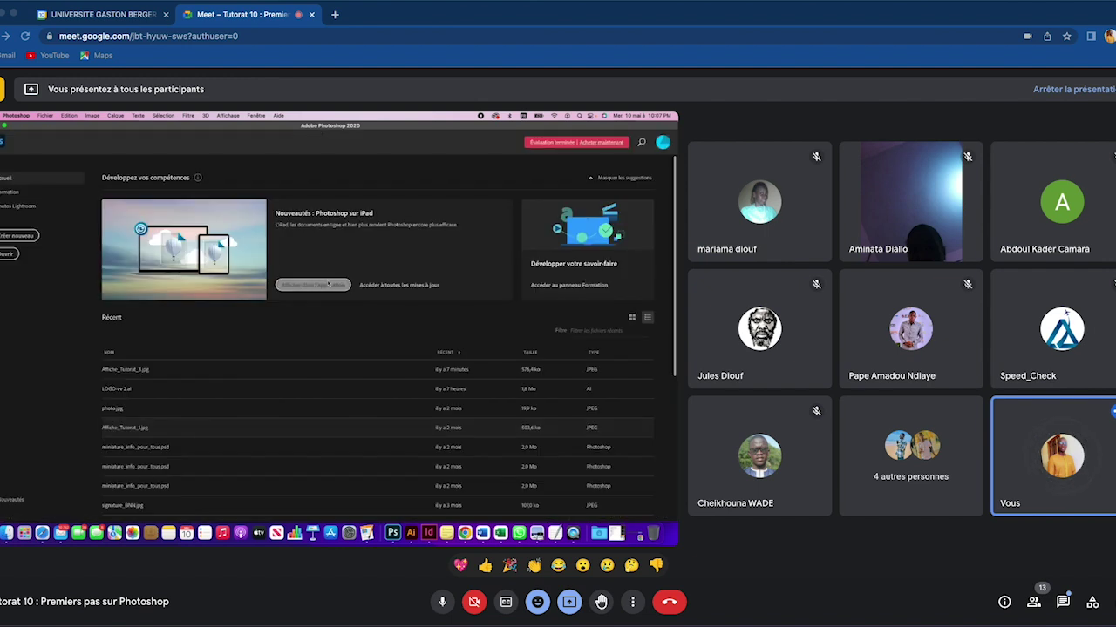
{"action": "left_click", "coordinate": [135, 373]}
{"action": "left_click", "coordinate": [249, 299]}
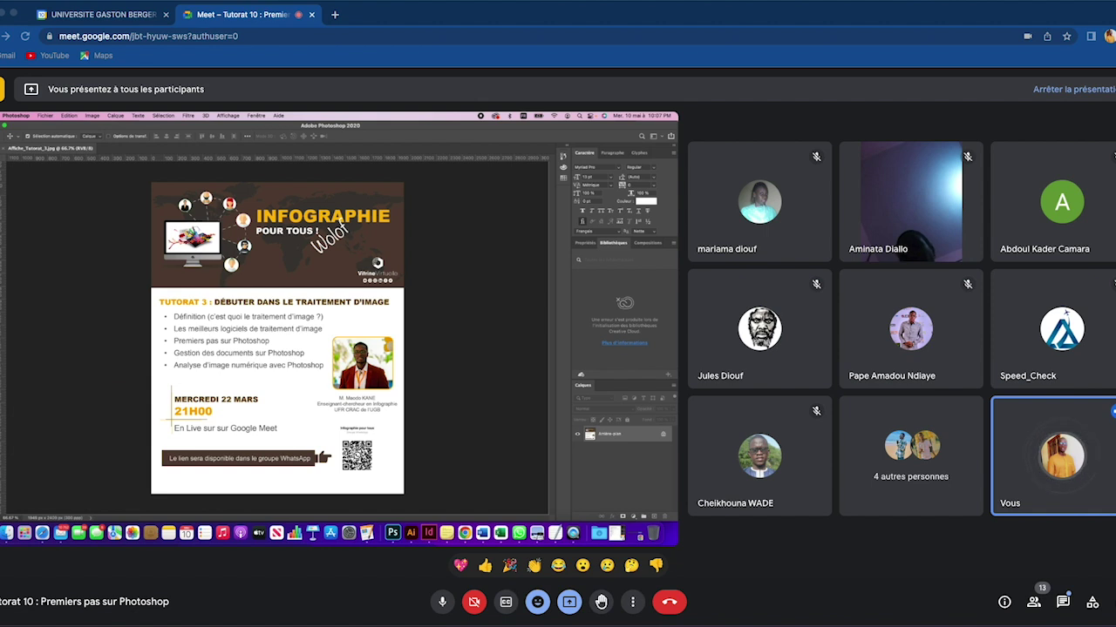
Step: With the Zoom tool, zoom the poster header to 300%, then the sunglasses avatar to about 1600%
{"action": "left_click", "coordinate": [4, 341]}
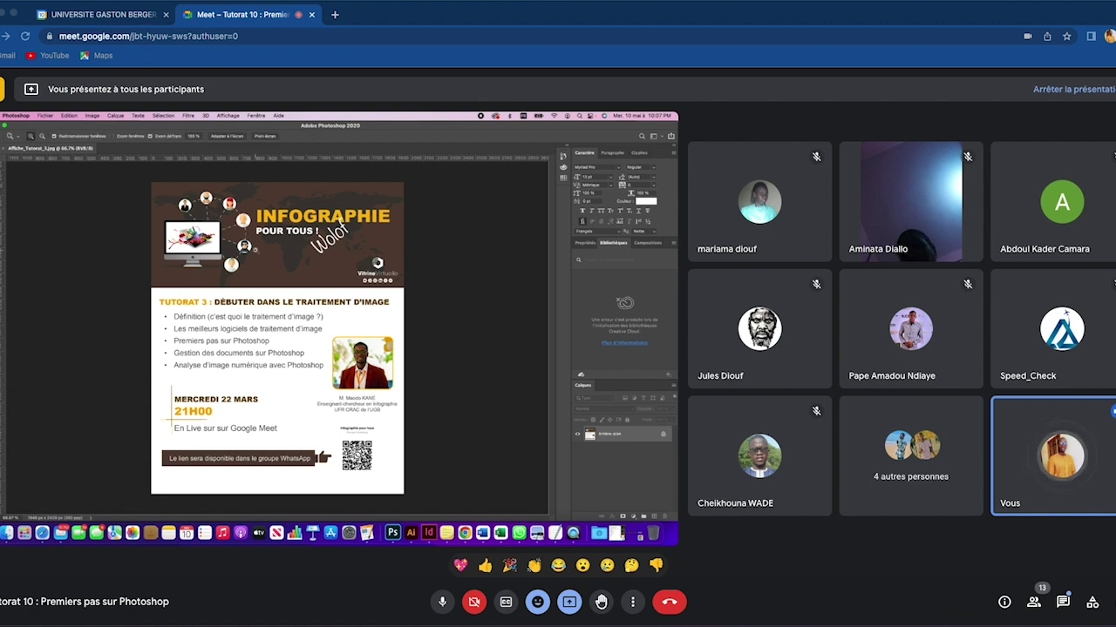
{"action": "left_click", "coordinate": [309, 220]}
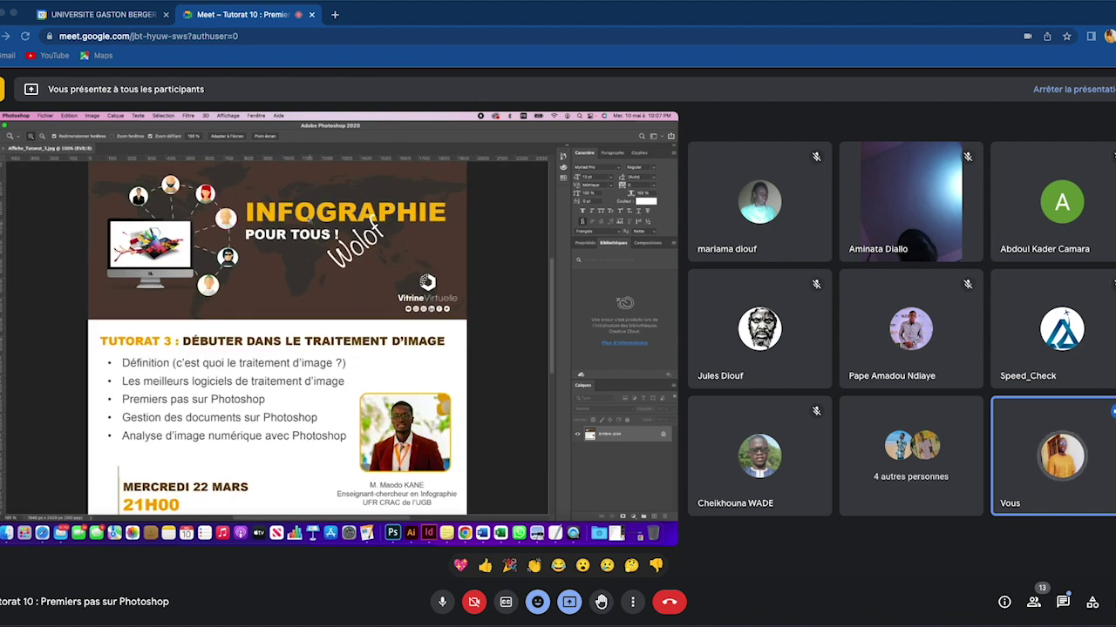
{"action": "left_click", "coordinate": [310, 222]}
{"action": "left_click", "coordinate": [308, 234]}
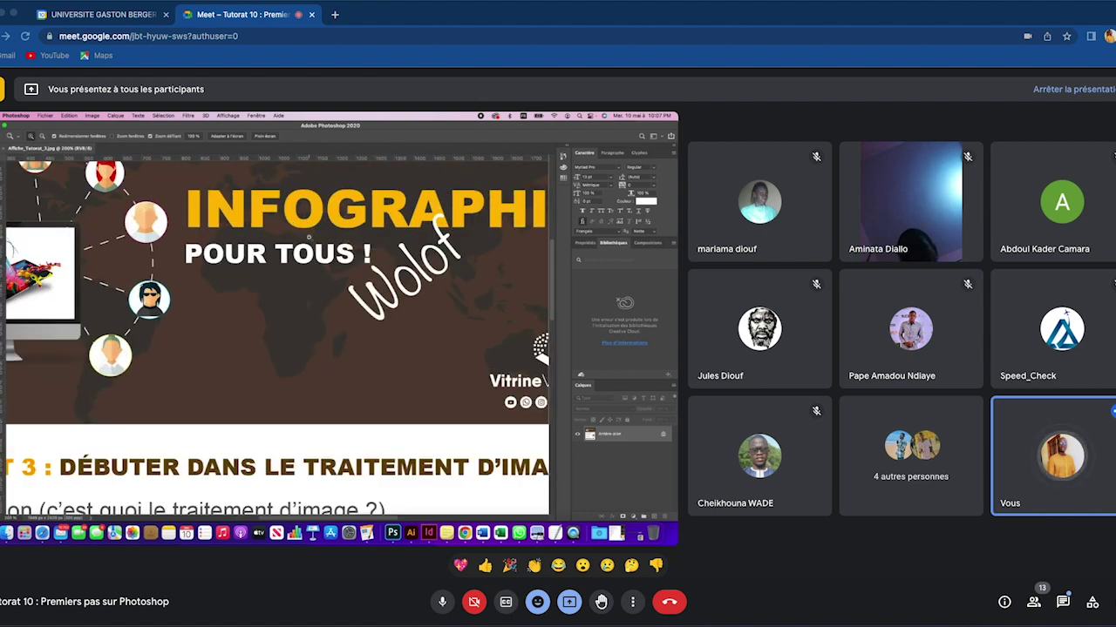
{"action": "left_click", "coordinate": [309, 236]}
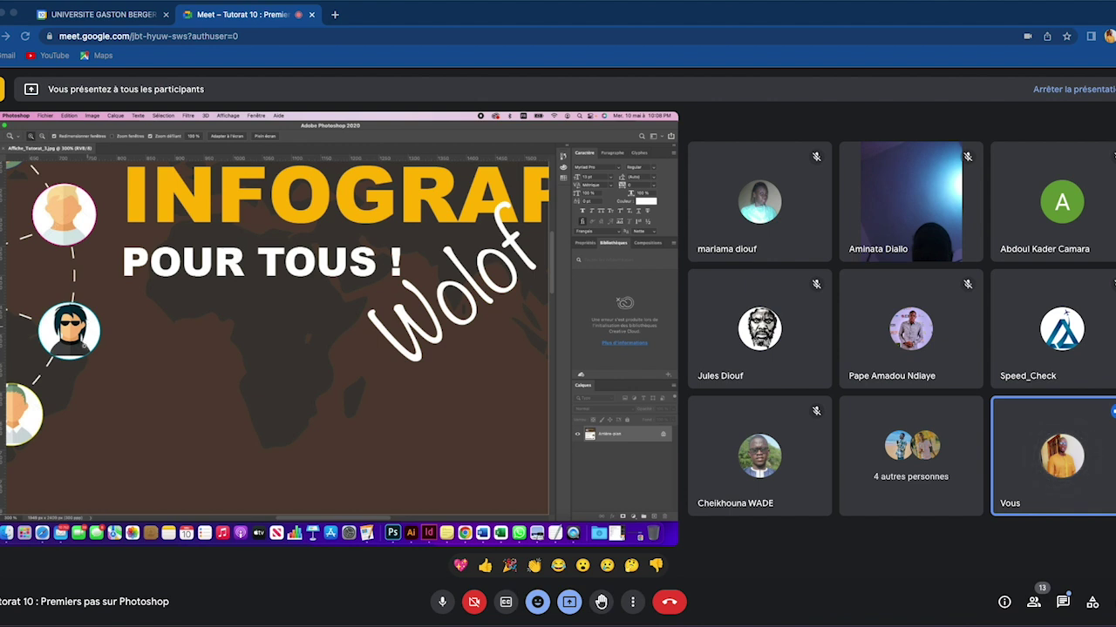
{"action": "left_click_drag", "start_coordinate": [70, 330], "coordinate": [117, 357]}
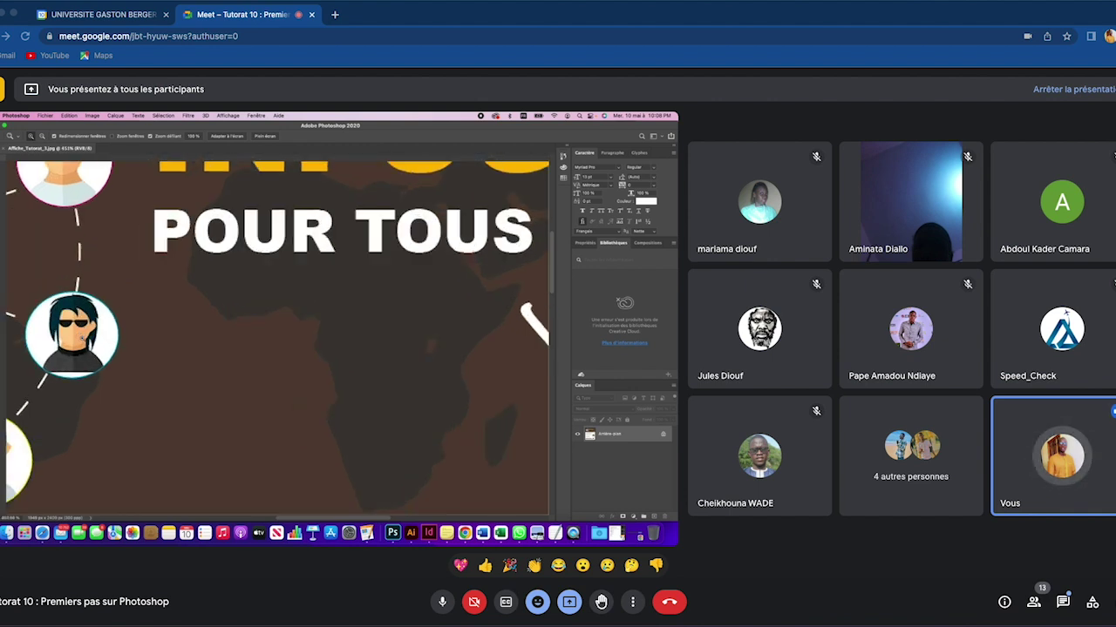
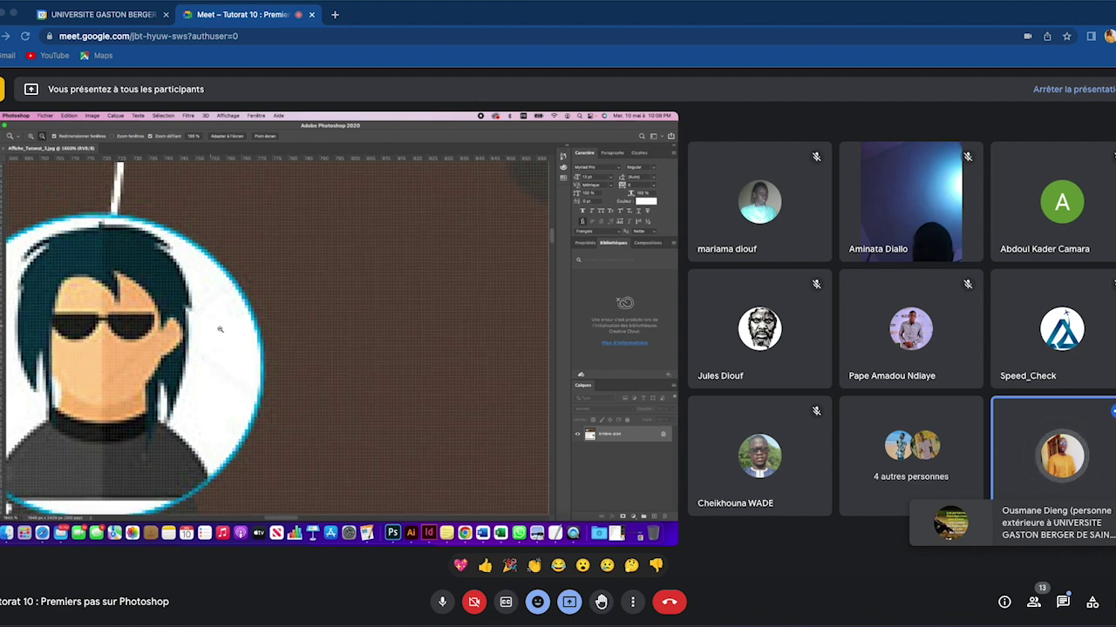
Step: Zoom out from the avatar close-up until the whole poster is visible
{"action": "left_click", "coordinate": [301, 354], "text": "alt"}
{"action": "left_click", "coordinate": [302, 355], "text": "alt"}
{"action": "left_click", "coordinate": [303, 355], "text": "alt"}
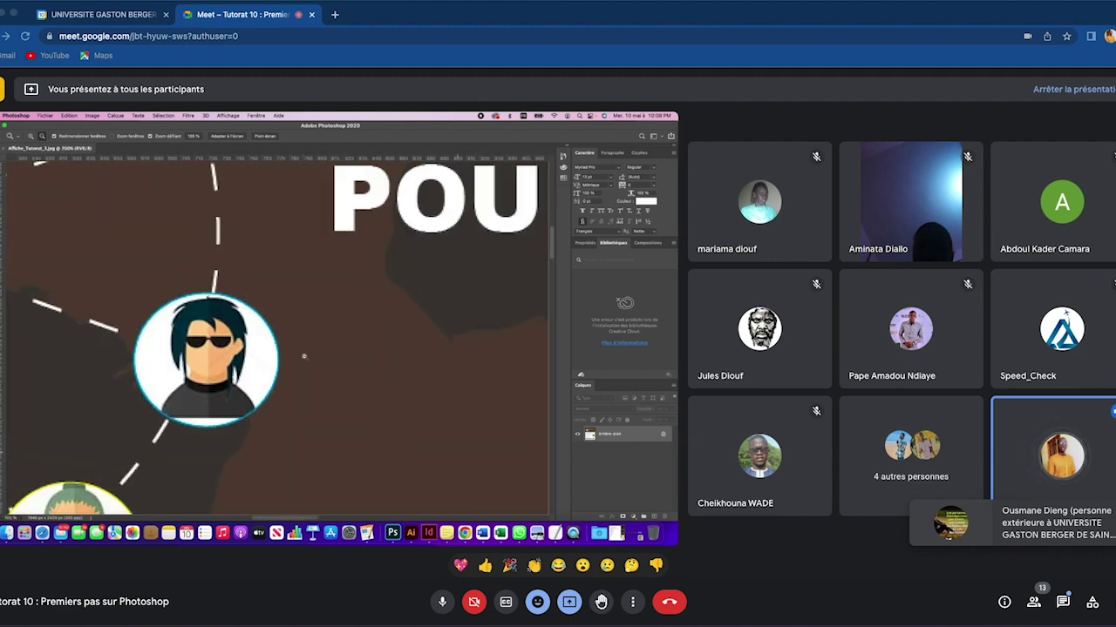
{"action": "left_click", "coordinate": [303, 356], "text": "alt"}
{"action": "left_click", "coordinate": [304, 355], "text": "alt"}
{"action": "left_click", "coordinate": [304, 355], "text": "alt"}
{"action": "left_click", "coordinate": [304, 356], "text": "alt"}
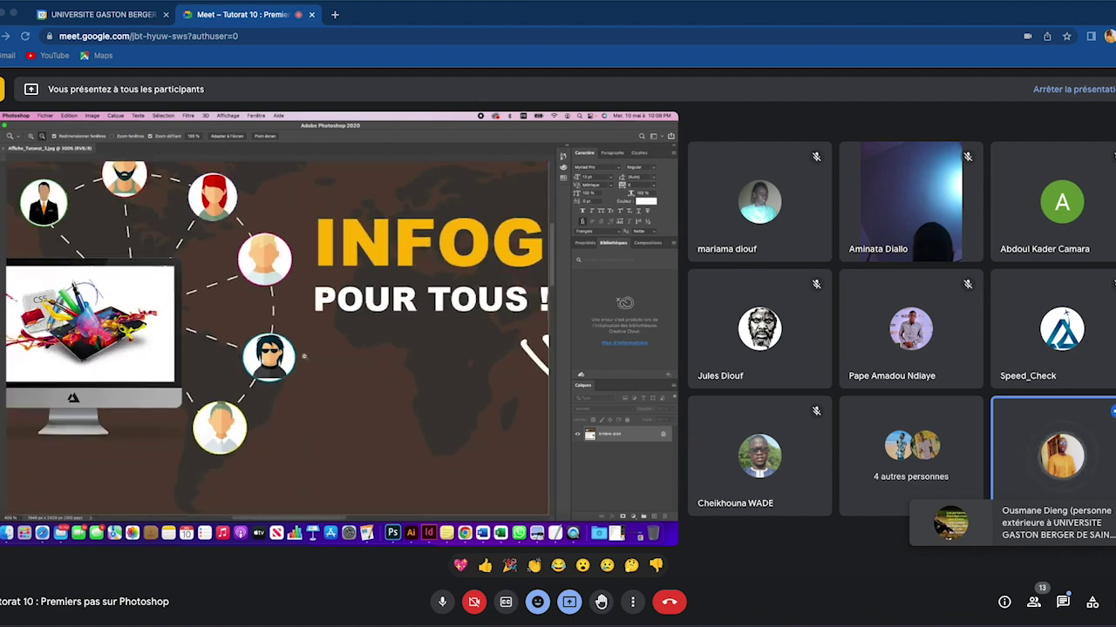
{"action": "left_click", "coordinate": [304, 355], "text": "alt"}
{"action": "left_click", "coordinate": [303, 356], "text": "alt"}
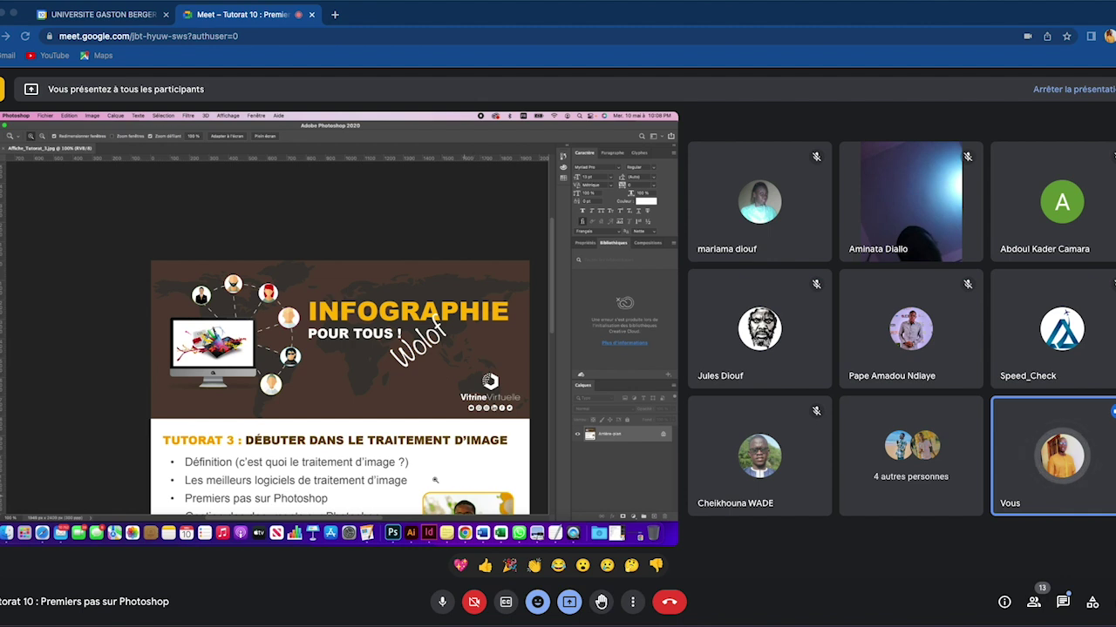
Step: Zoom in on the Vitrine Virtuelle logo
{"action": "left_click", "coordinate": [494, 390]}
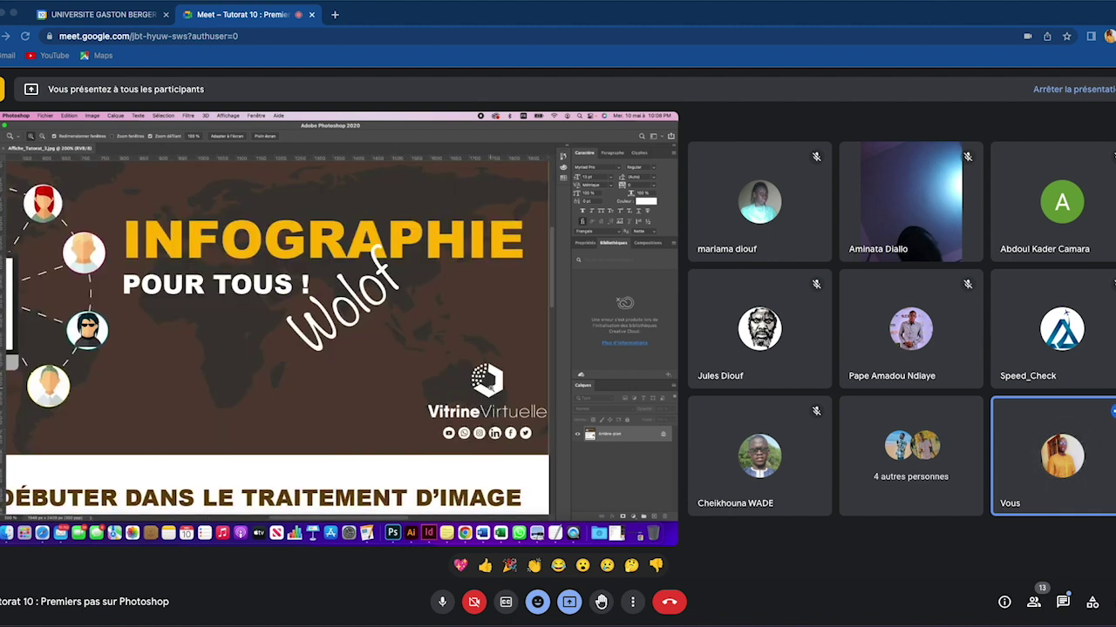
{"action": "left_click", "coordinate": [494, 390]}
{"action": "left_click", "coordinate": [494, 389]}
{"action": "left_click", "coordinate": [494, 390]}
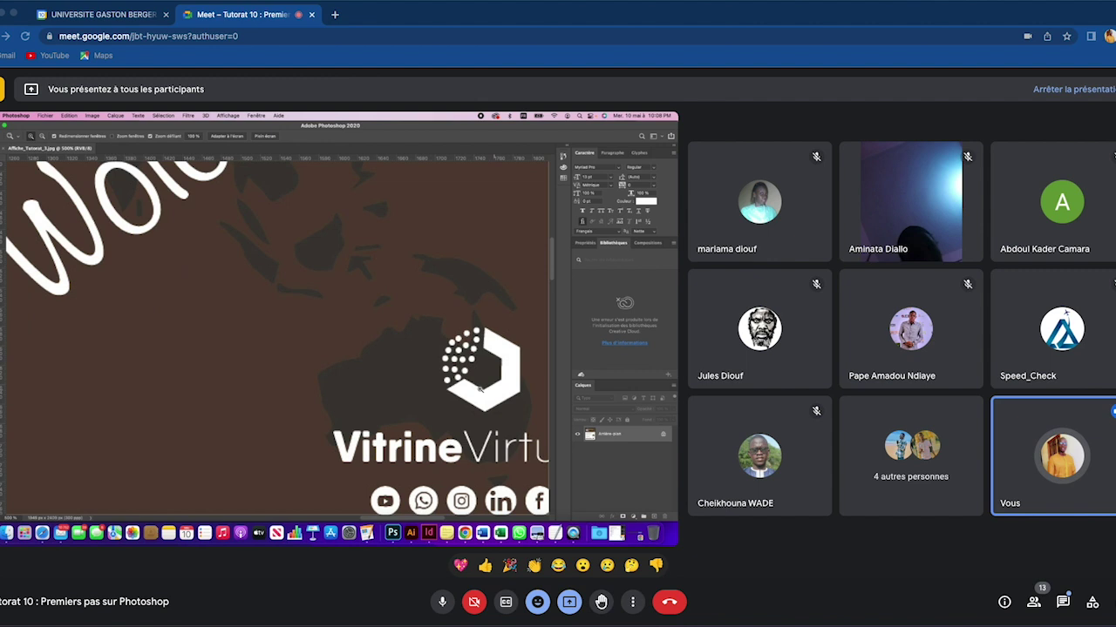
Step: Magnify the Wolof lettering to pixel level, then zoom back out to about 100%
{"action": "left_click", "coordinate": [53, 223]}
{"action": "left_click", "coordinate": [53, 223]}
{"action": "left_click", "coordinate": [53, 223]}
{"action": "left_click", "coordinate": [53, 223]}
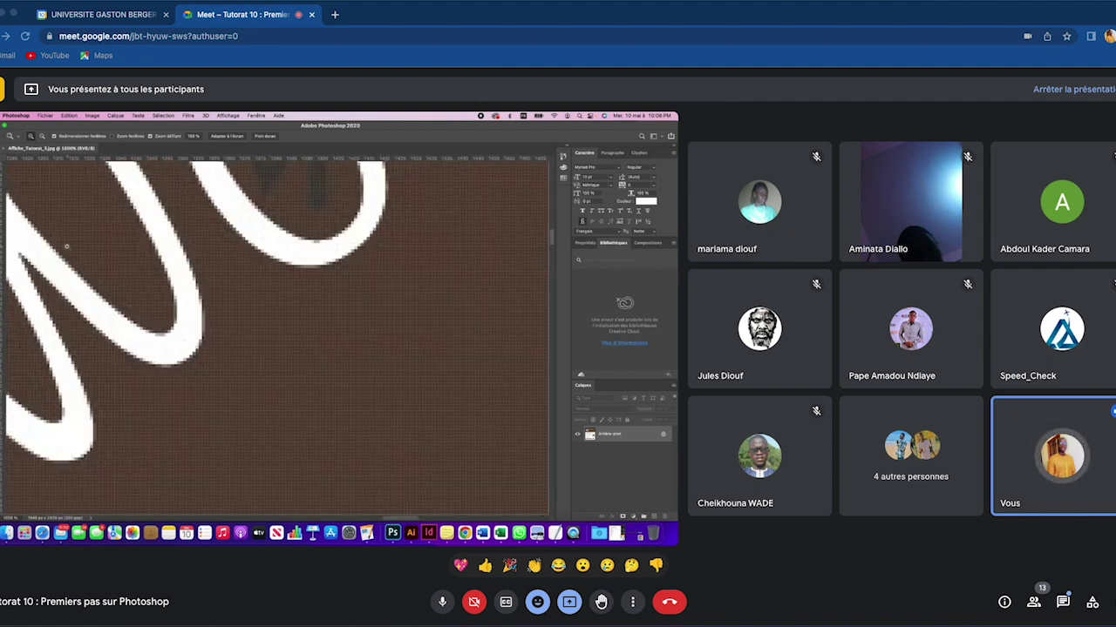
{"action": "scroll", "coordinate": [63, 244], "scroll_direction": "down", "scroll_amount": 5}
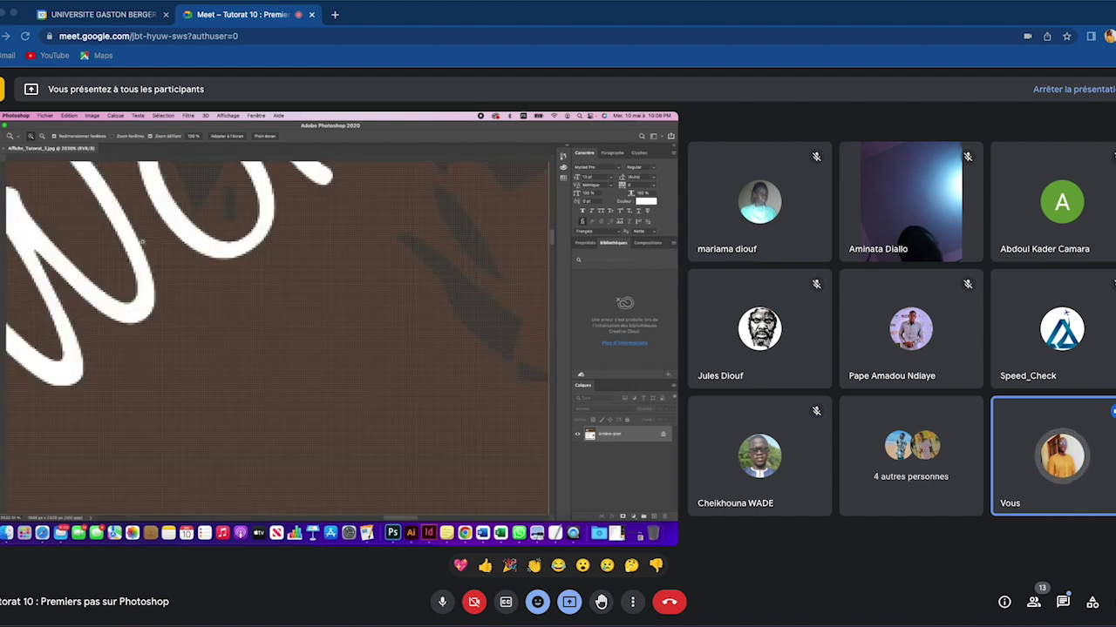
{"action": "scroll", "coordinate": [126, 228], "scroll_direction": "down", "scroll_amount": 3}
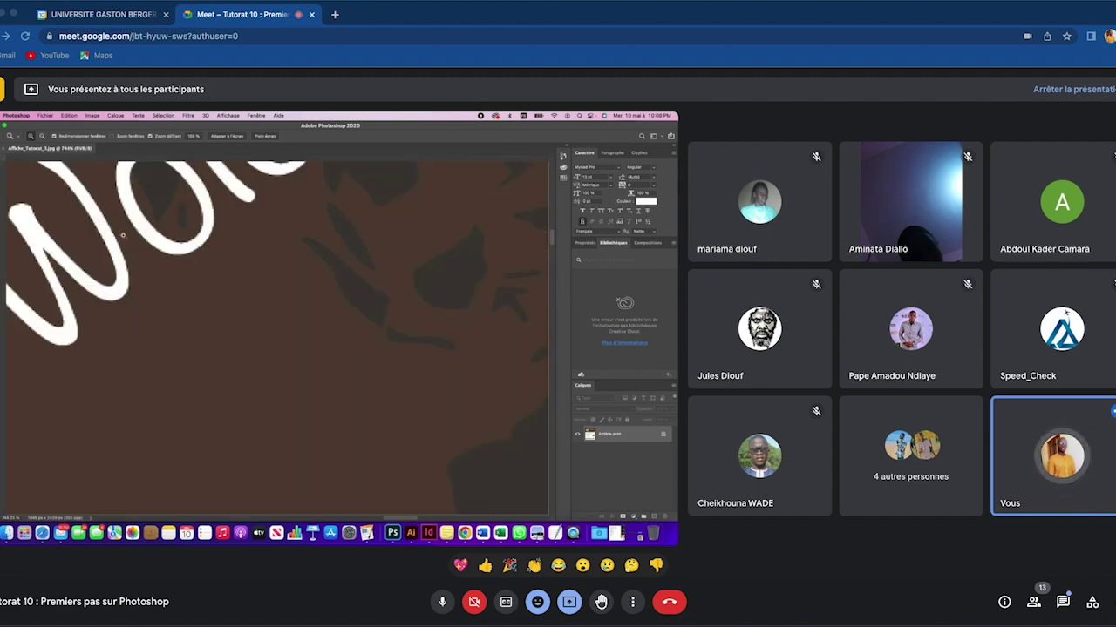
{"action": "scroll", "coordinate": [113, 223], "scroll_direction": "down", "scroll_amount": 3}
{"action": "scroll", "coordinate": [107, 220], "scroll_direction": "down", "scroll_amount": 1}
{"action": "scroll", "coordinate": [122, 231], "scroll_direction": "up", "scroll_amount": 2}
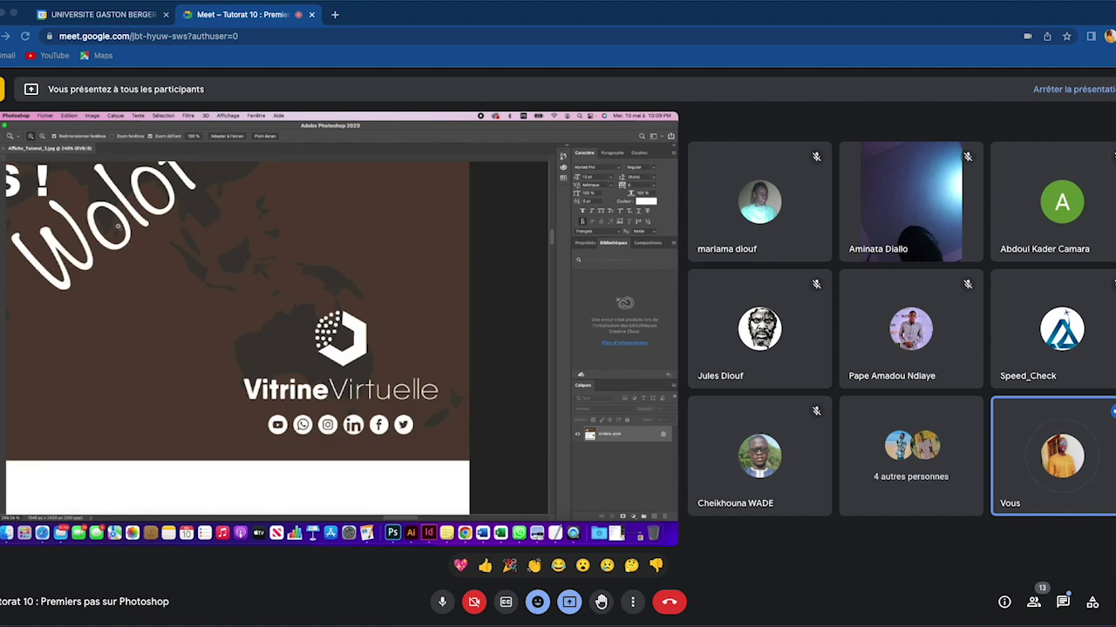
{"action": "scroll", "coordinate": [140, 244], "scroll_direction": "up", "scroll_amount": 5}
{"action": "scroll", "coordinate": [165, 262], "scroll_direction": "up", "scroll_amount": 4}
{"action": "scroll", "coordinate": [168, 265], "scroll_direction": "up", "scroll_amount": 2}
{"action": "scroll", "coordinate": [177, 277], "scroll_direction": "up", "scroll_amount": 2}
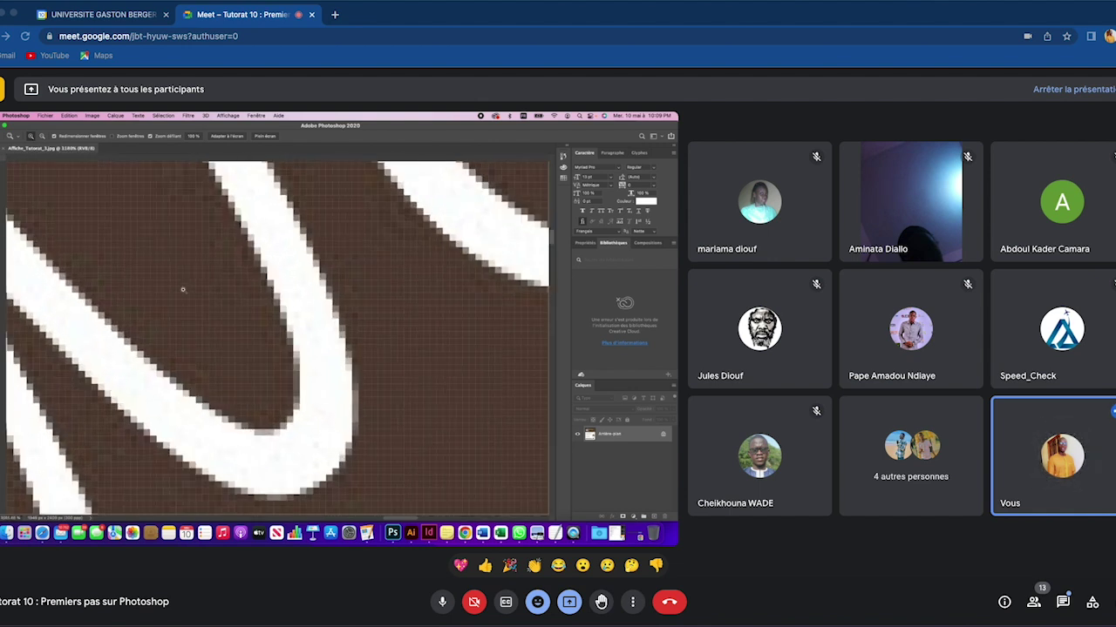
{"action": "scroll", "coordinate": [184, 289], "scroll_direction": "up", "scroll_amount": 2}
{"action": "scroll", "coordinate": [188, 298], "scroll_direction": "up", "scroll_amount": 1}
{"action": "scroll", "coordinate": [189, 300], "scroll_direction": "down", "scroll_amount": 1}
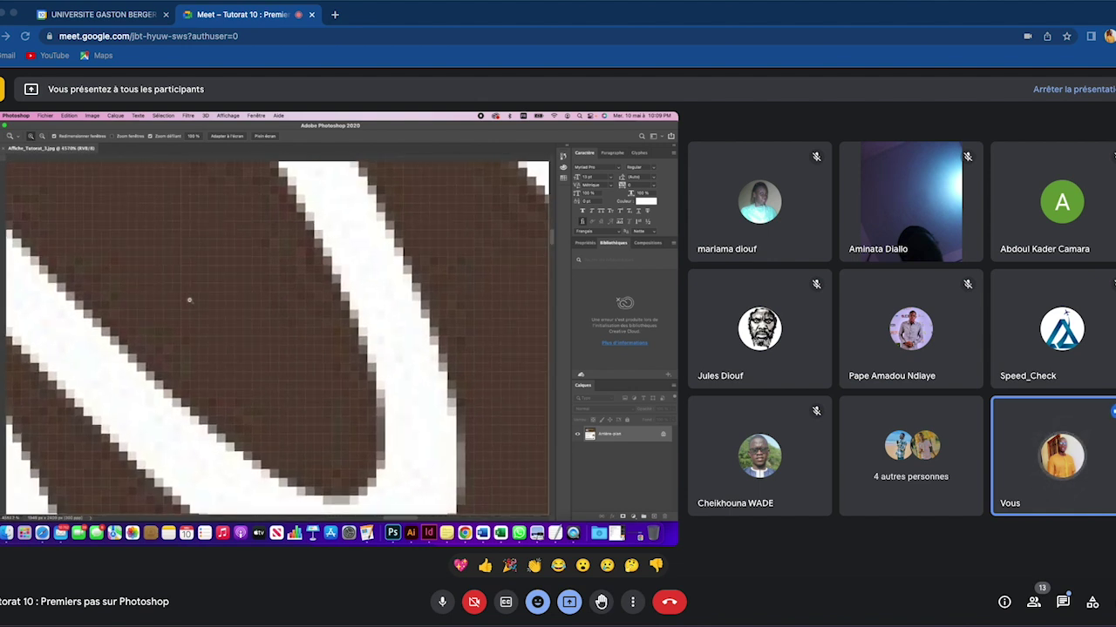
{"action": "scroll", "coordinate": [174, 288], "scroll_direction": "down", "scroll_amount": 4}
{"action": "scroll", "coordinate": [110, 230], "scroll_direction": "down", "scroll_amount": 2}
{"action": "scroll", "coordinate": [105, 225], "scroll_direction": "down", "scroll_amount": 2}
{"action": "scroll", "coordinate": [94, 216], "scroll_direction": "down", "scroll_amount": 2}
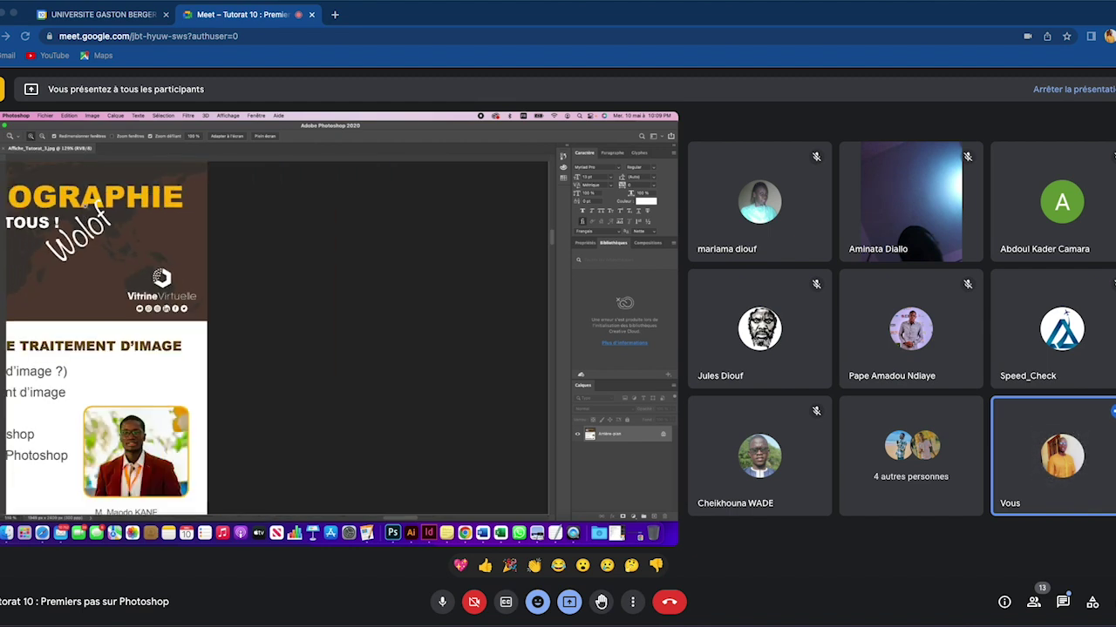
{"action": "scroll", "coordinate": [87, 209], "scroll_direction": "down", "scroll_amount": 1}
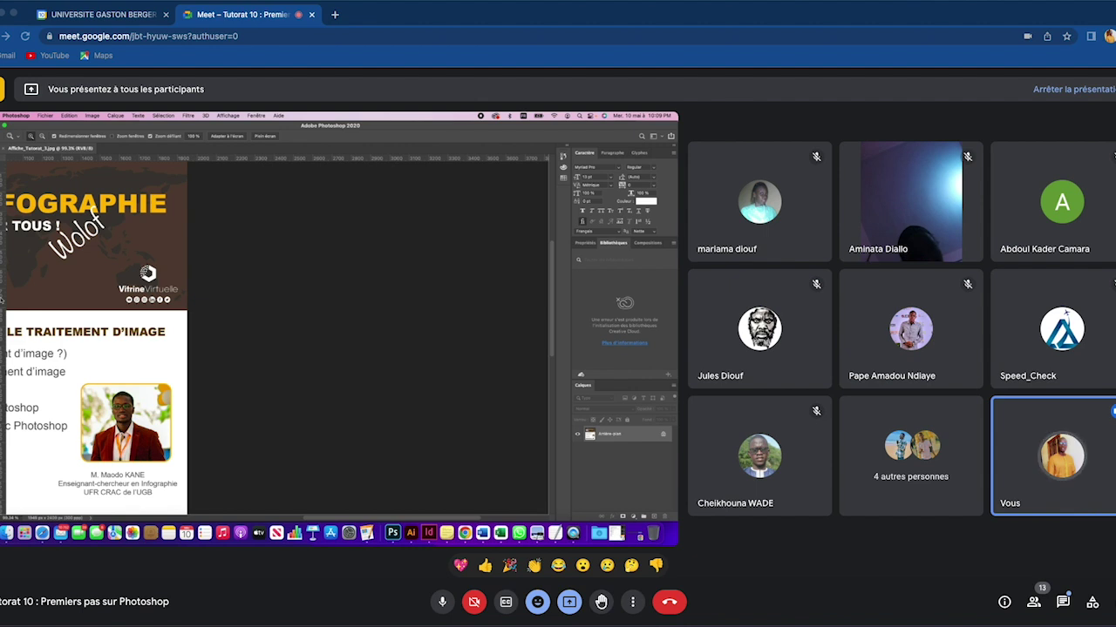
Step: Pan with the Hand tool over the tutorial list and date, ending on the header
{"action": "key", "text": "h"}
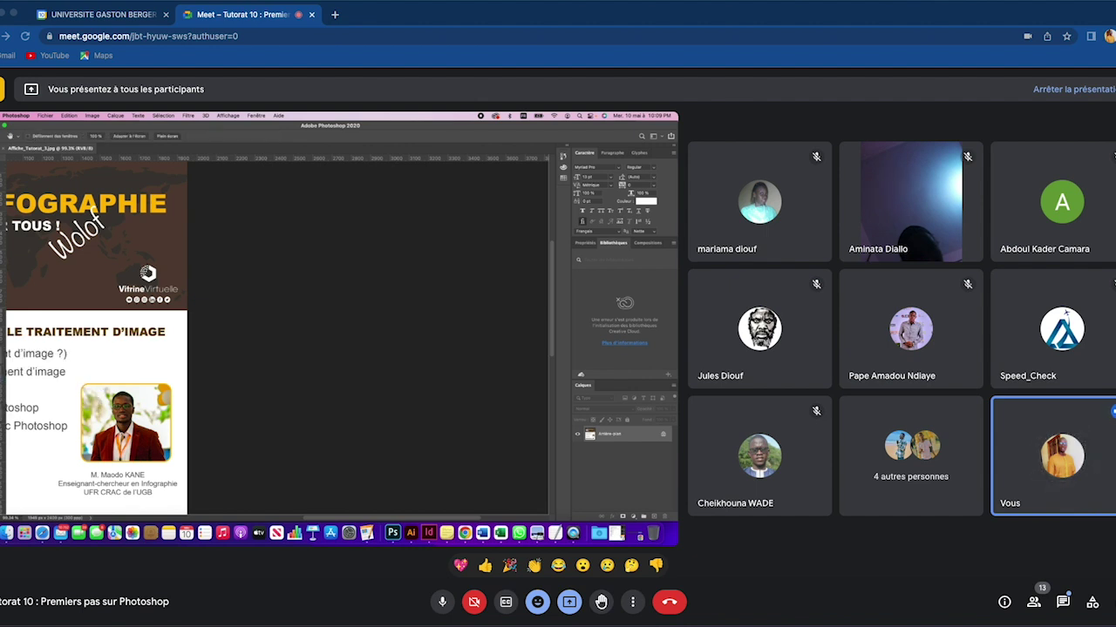
{"action": "left_click_drag", "start_coordinate": [59, 307], "coordinate": [289, 291]}
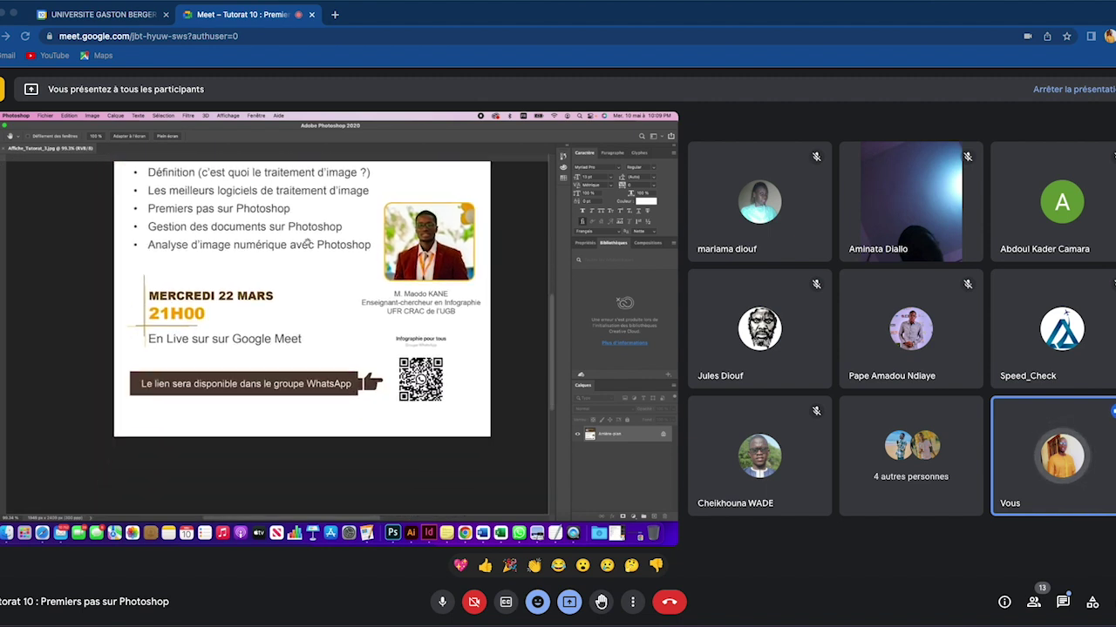
{"action": "mouse_move", "coordinate": [290, 291]}
{"action": "left_mouse_down"}
{"action": "mouse_move", "coordinate": [300, 401]}
{"action": "mouse_move", "coordinate": [324, 328]}
{"action": "left_mouse_up"}
{"action": "scroll", "coordinate": [325, 327], "scroll_direction": "down", "scroll_amount": 3}
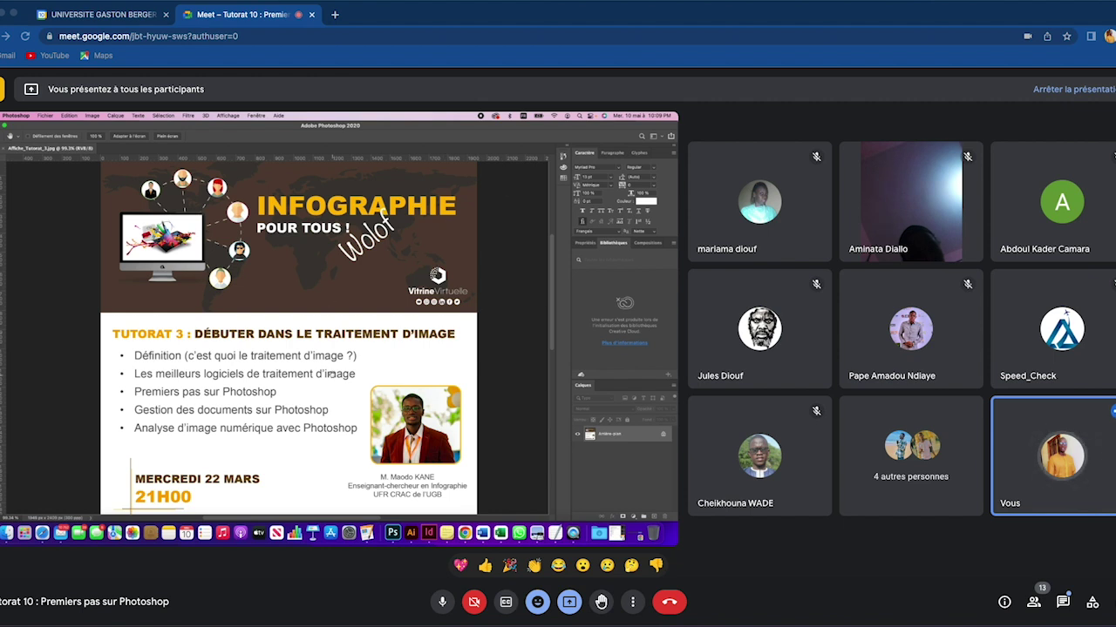
{"action": "scroll", "coordinate": [331, 375], "scroll_direction": "down", "scroll_amount": 2}
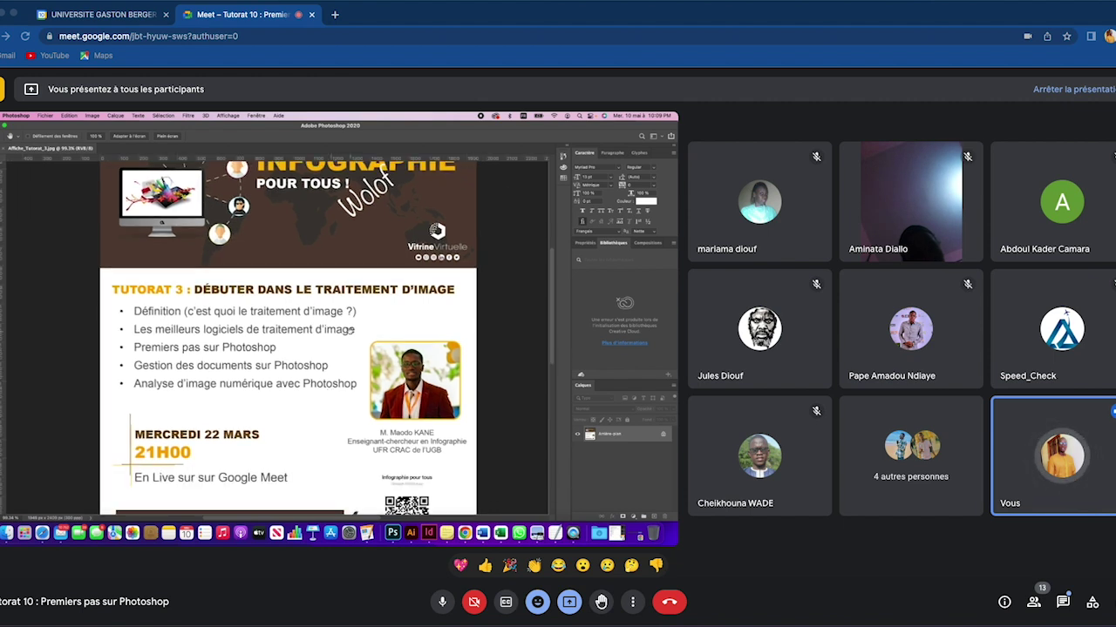
{"action": "scroll", "coordinate": [351, 329], "scroll_direction": "up", "scroll_amount": 1}
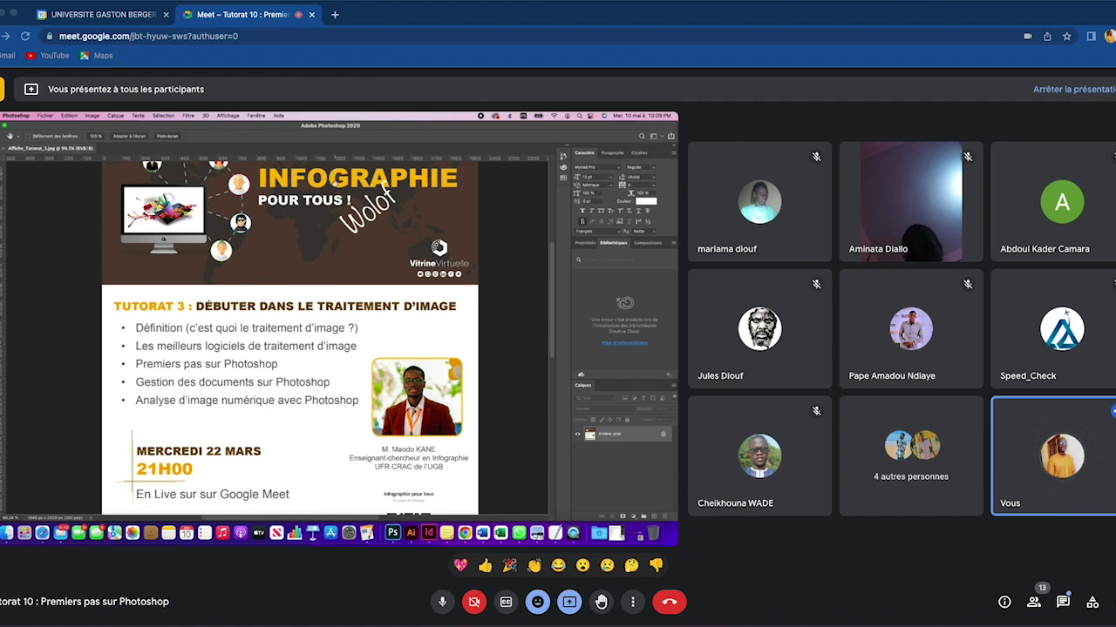
{"action": "left_click_drag", "start_coordinate": [336, 180], "coordinate": [340, 254]}
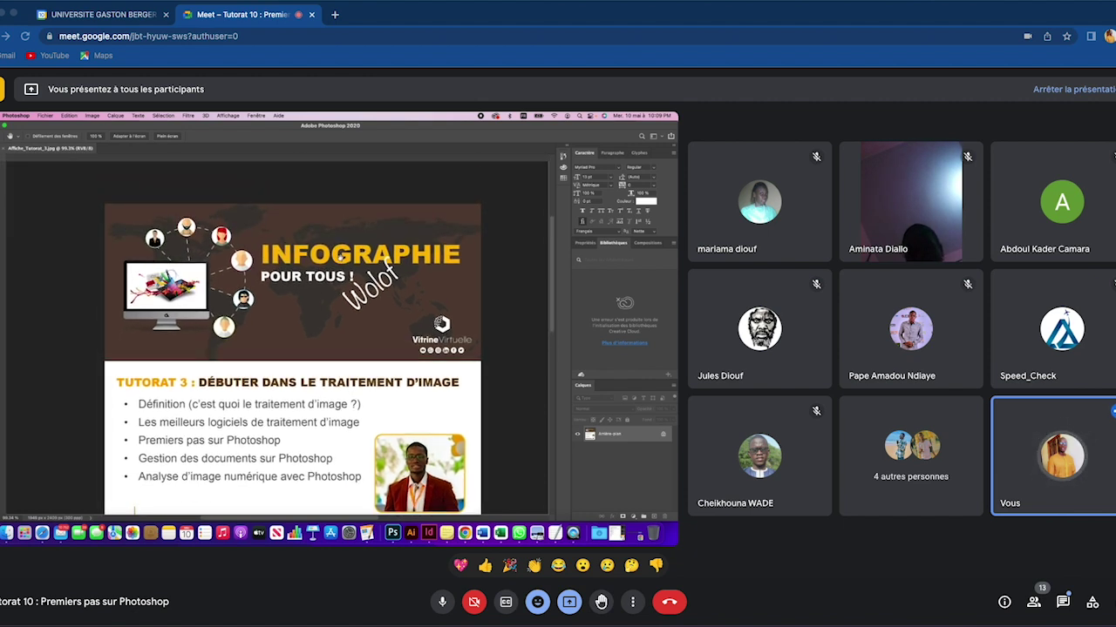
Step: Show rulers and pan through the date, WhatsApp link and QR code section
{"action": "key", "text": "ctrl+r"}
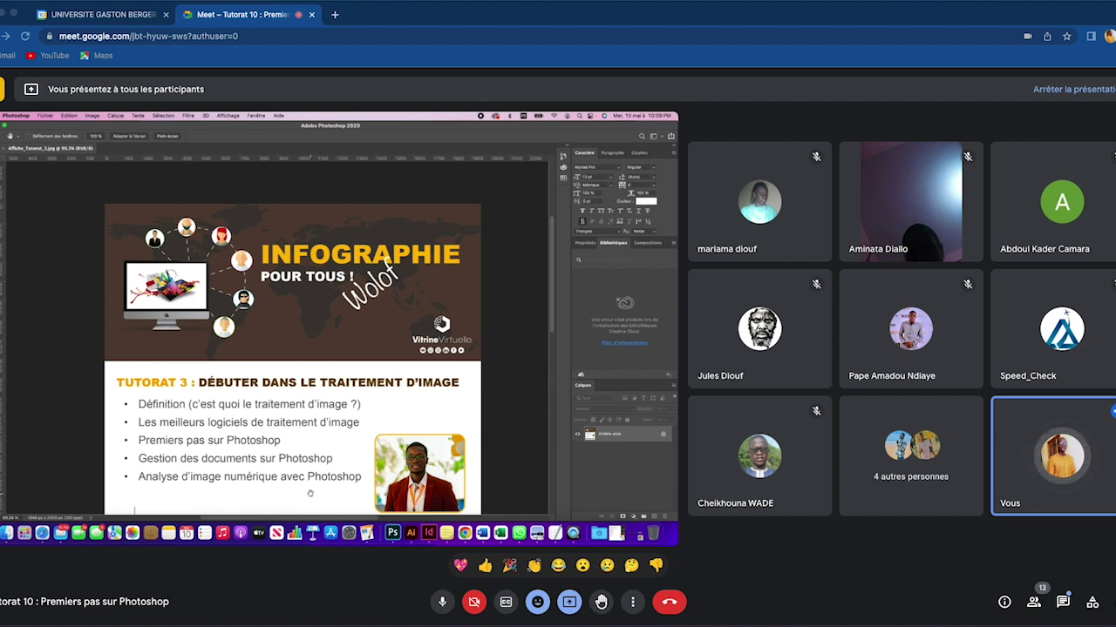
{"action": "mouse_move", "coordinate": [309, 493]}
{"action": "left_mouse_down"}
{"action": "mouse_move", "coordinate": [259, 317]}
{"action": "mouse_move", "coordinate": [177, 359]}
{"action": "mouse_move", "coordinate": [428, 378]}
{"action": "mouse_move", "coordinate": [159, 332]}
{"action": "left_mouse_up"}
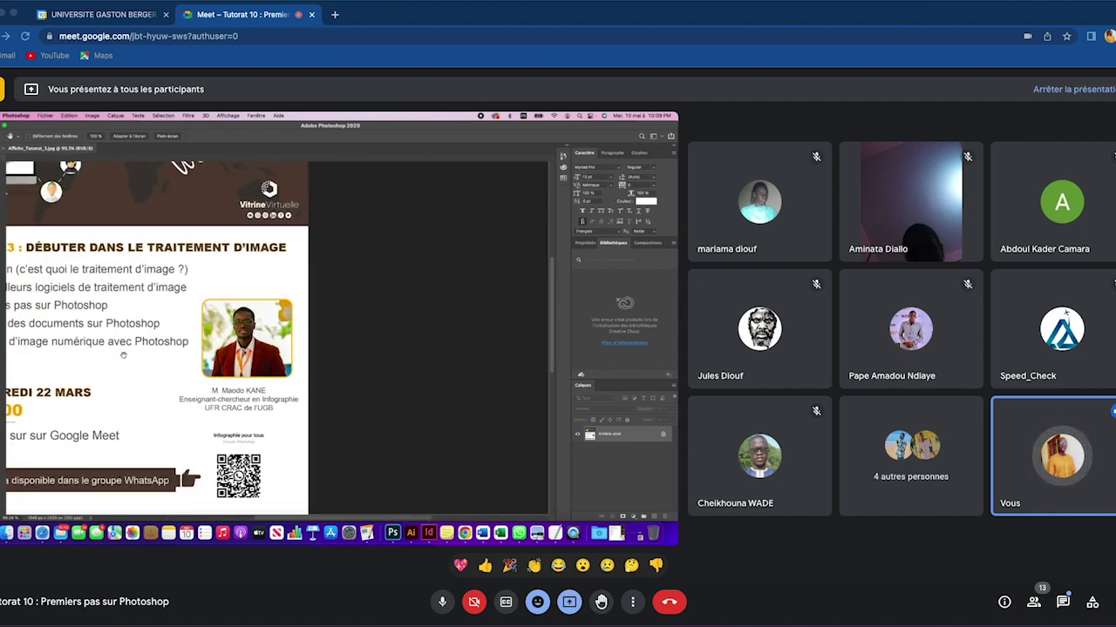
{"action": "left_click_drag", "start_coordinate": [12, 377], "coordinate": [187, 376]}
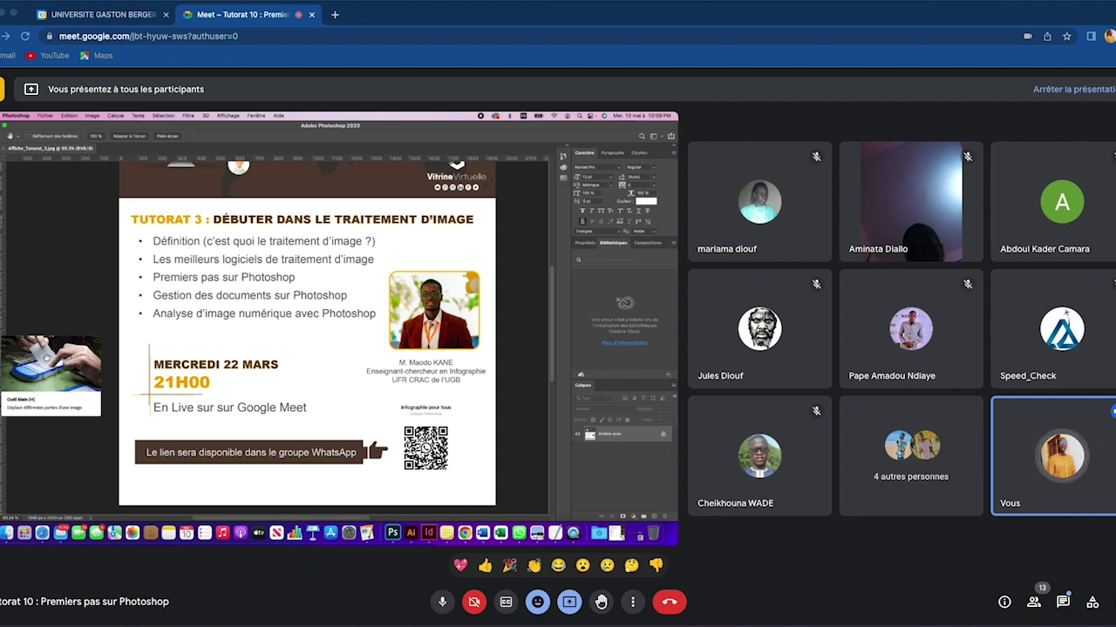
{"action": "mouse_move", "coordinate": [357, 226]}
{"action": "left_mouse_down"}
{"action": "mouse_move", "coordinate": [301, 298]}
{"action": "mouse_move", "coordinate": [430, 202]}
{"action": "mouse_move", "coordinate": [386, 401]}
{"action": "mouse_move", "coordinate": [349, 402]}
{"action": "mouse_move", "coordinate": [261, 281]}
{"action": "mouse_move", "coordinate": [297, 246]}
{"action": "mouse_move", "coordinate": [207, 335]}
{"action": "mouse_move", "coordinate": [327, 225]}
{"action": "left_mouse_up"}
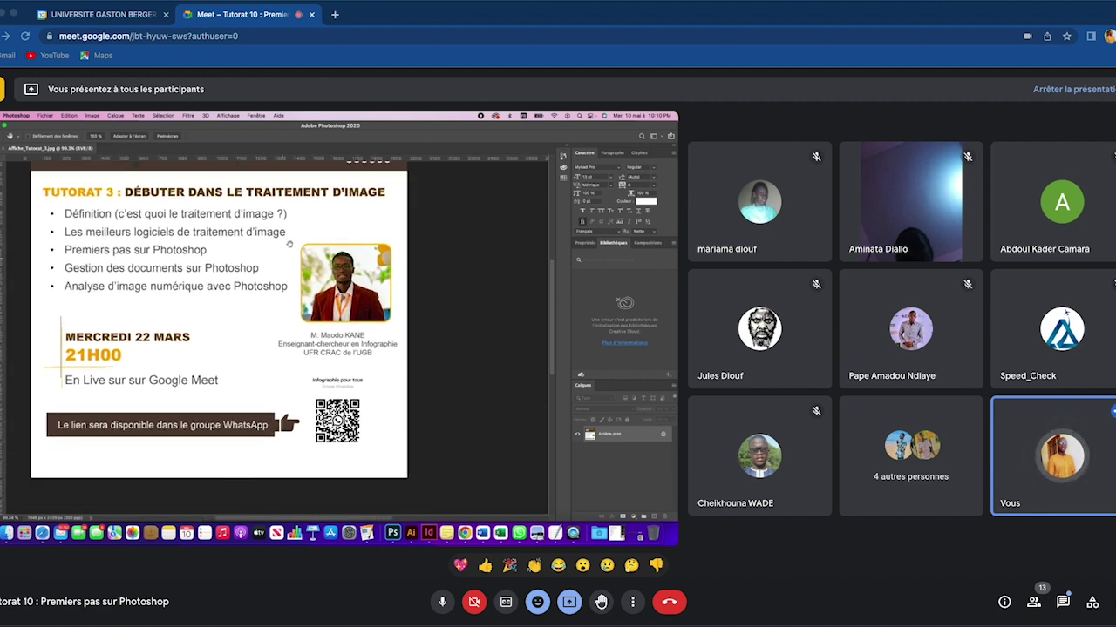
{"action": "scroll", "coordinate": [328, 225], "scroll_direction": "up", "scroll_amount": 3}
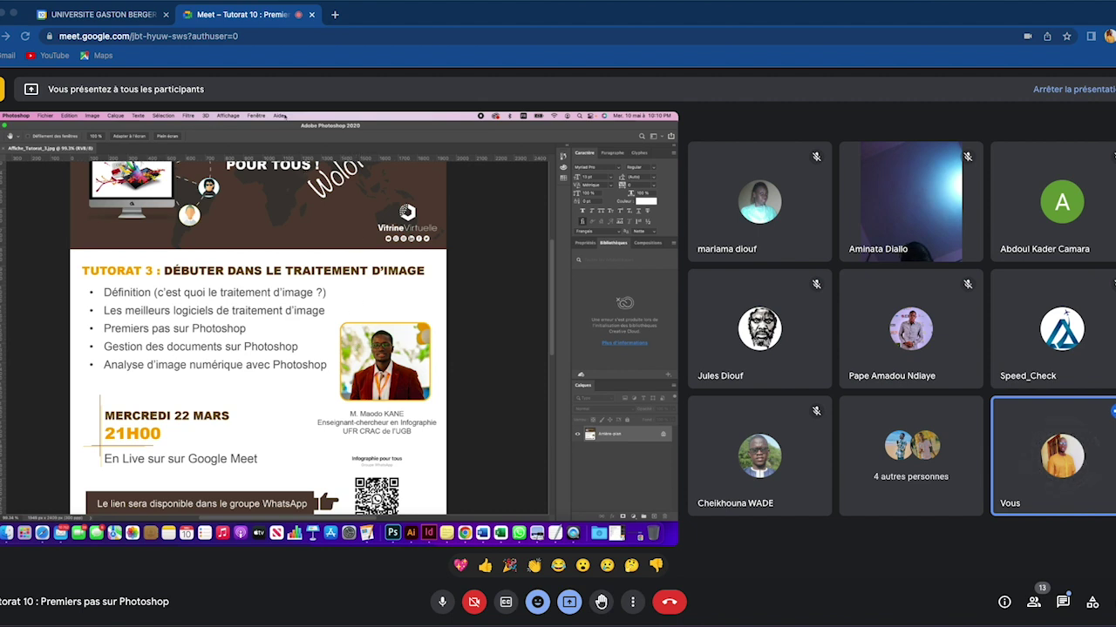
{"action": "left_click", "coordinate": [259, 116]}
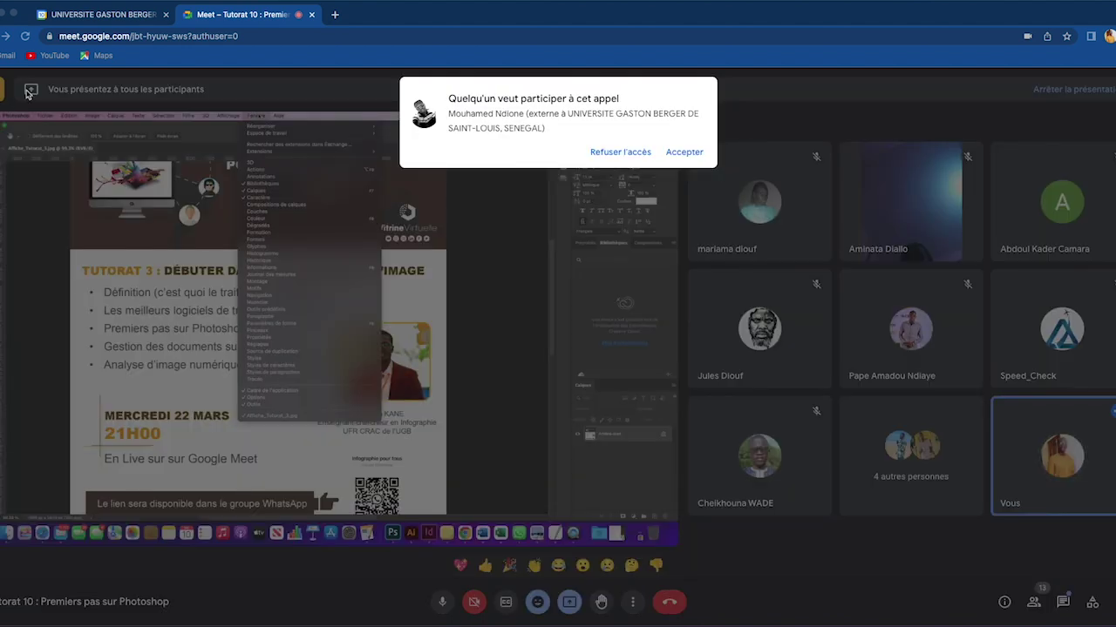
Step: Admit the waiting participant and show Photoshop's Navigation panel via Fenêtre
{"action": "left_click", "coordinate": [684, 152]}
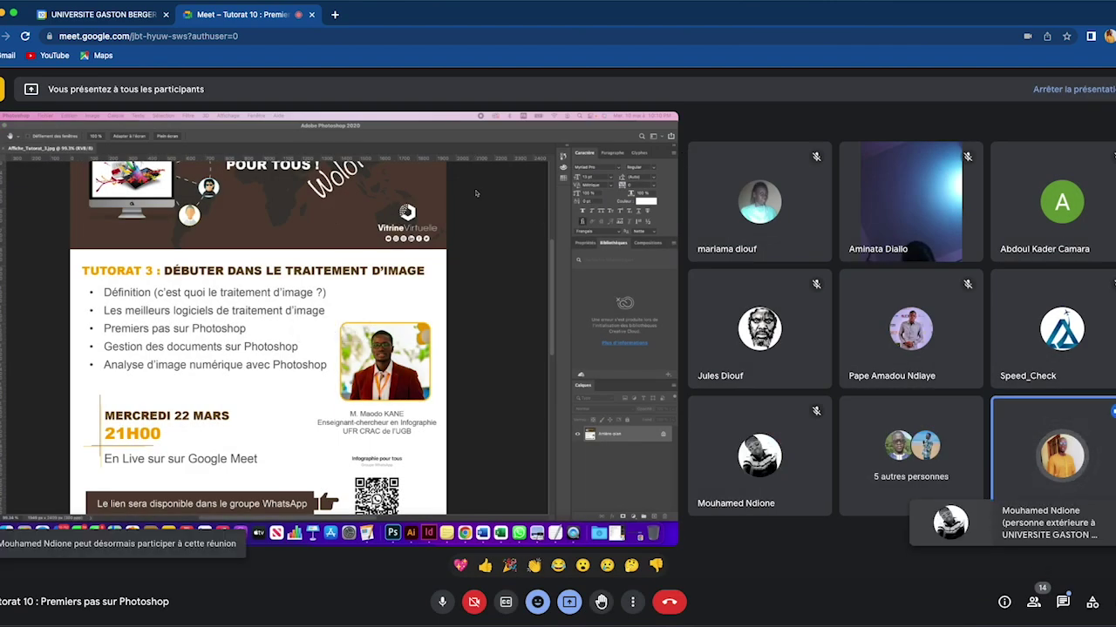
{"action": "left_click", "coordinate": [256, 116]}
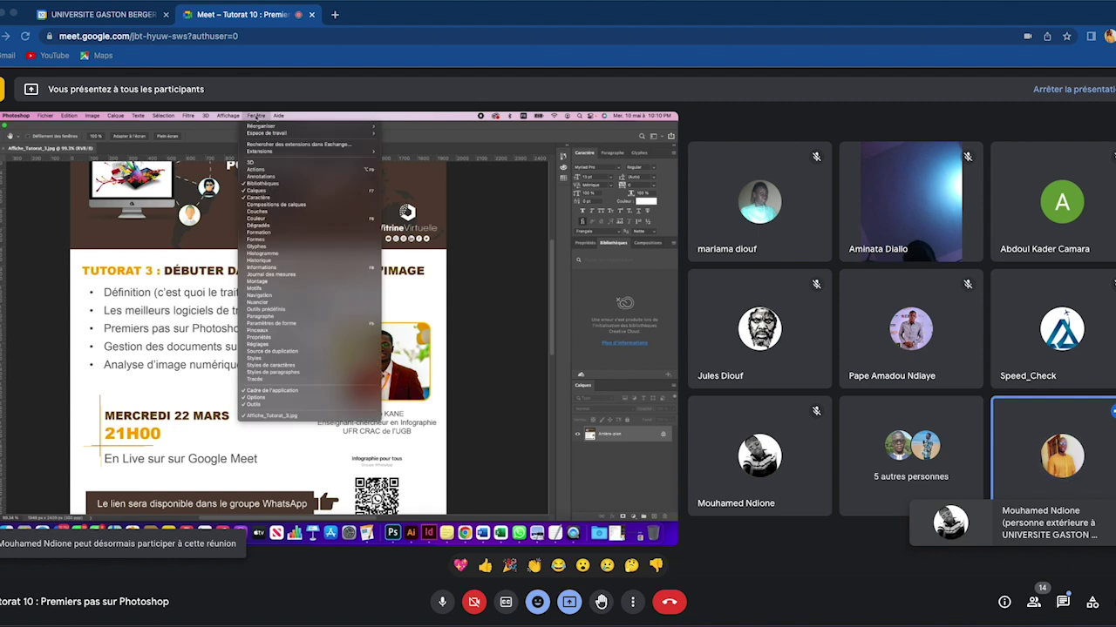
{"action": "left_click", "coordinate": [262, 295]}
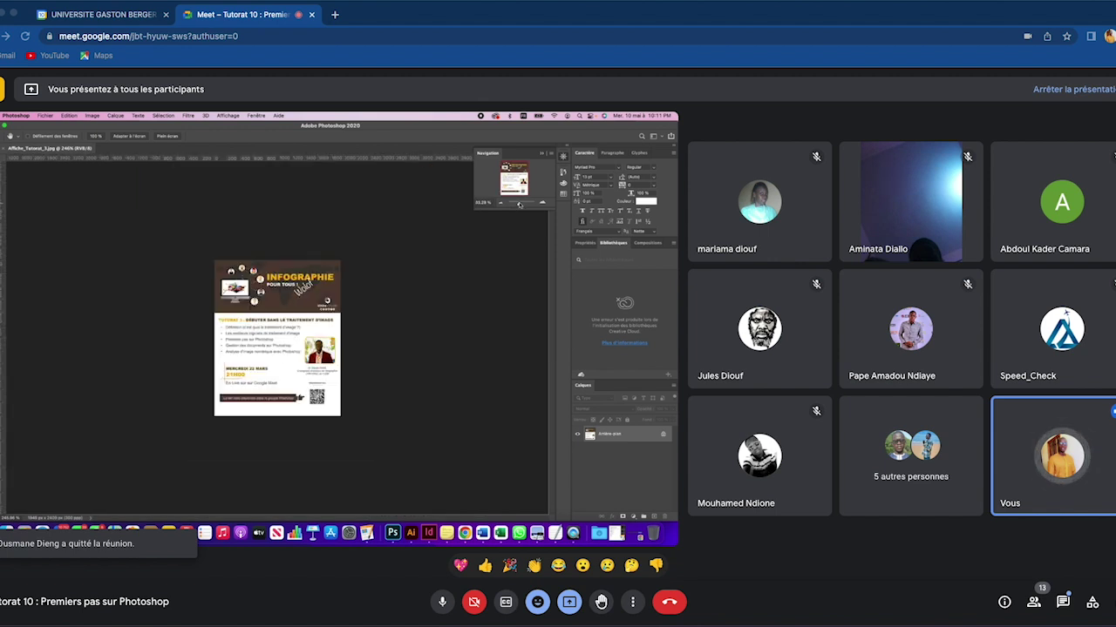
{"action": "left_click_drag", "start_coordinate": [519, 204], "coordinate": [523, 204]}
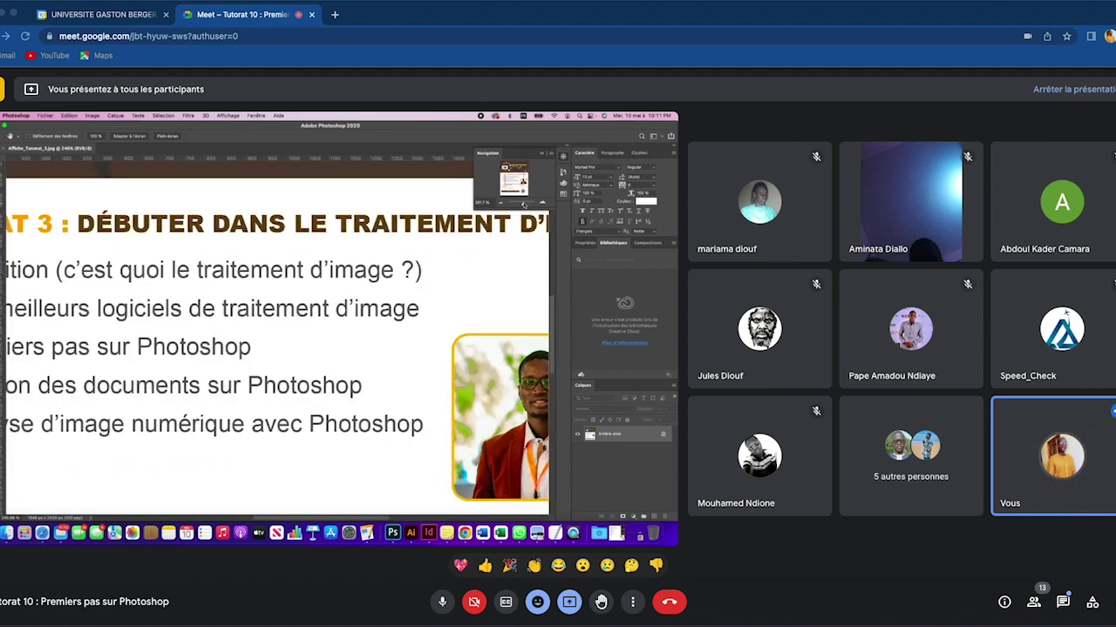
{"action": "left_click_drag", "start_coordinate": [523, 204], "coordinate": [522, 204]}
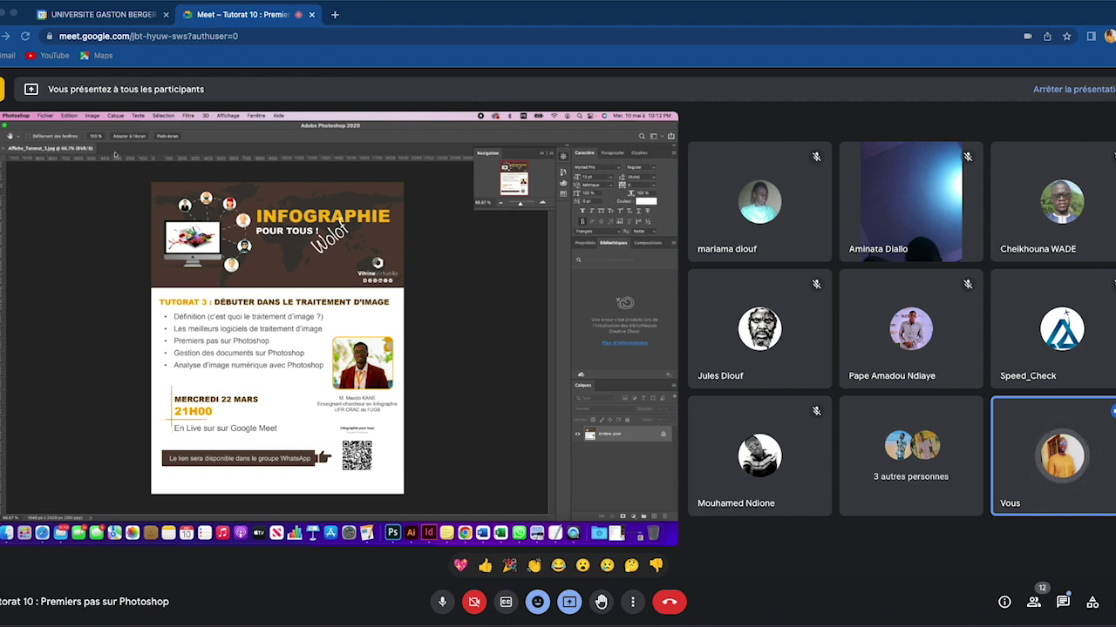
Step: View the poster fitted, filled and at 100%, then show slide 12 'Les propriétés d'image'
{"action": "left_click", "coordinate": [122, 137]}
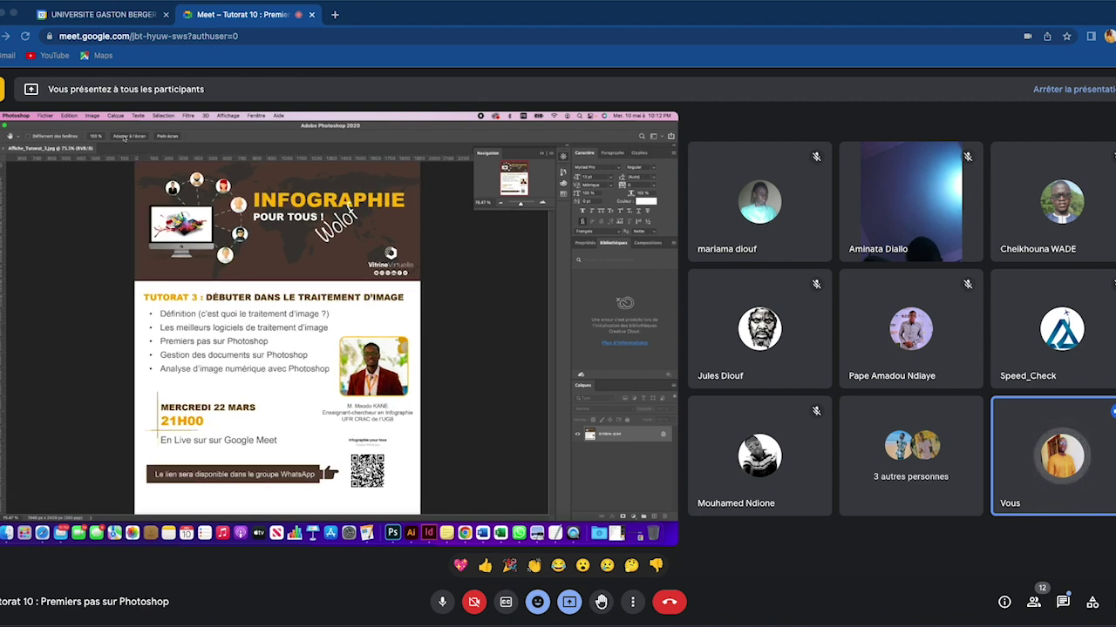
{"action": "left_click", "coordinate": [168, 138]}
{"action": "left_click", "coordinate": [96, 137]}
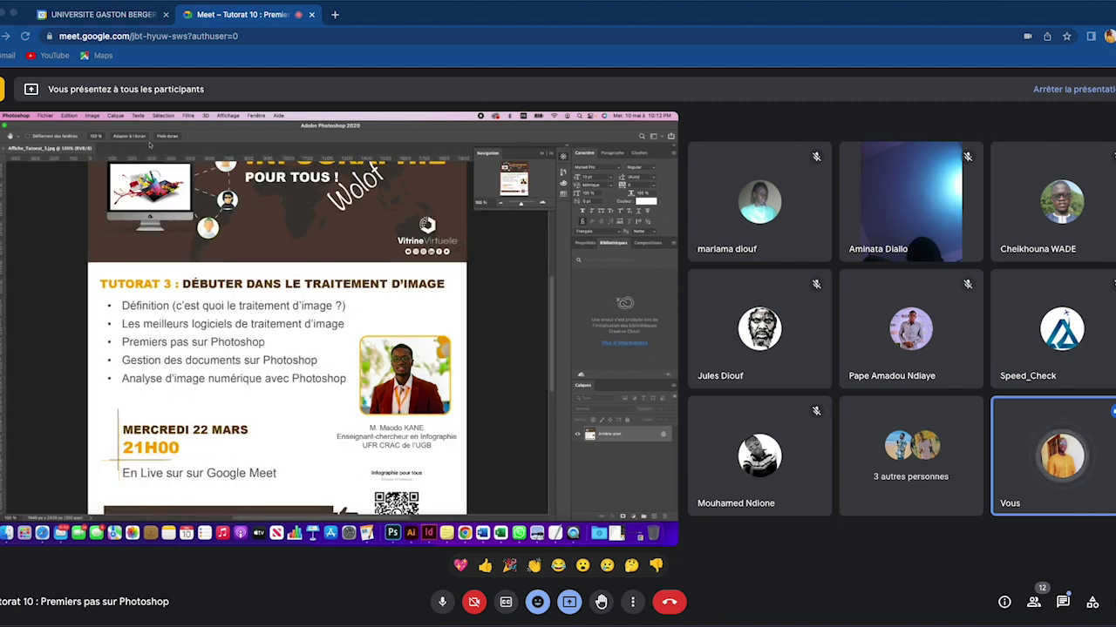
{"action": "scroll", "coordinate": [262, 332], "scroll_direction": "up", "scroll_amount": 3}
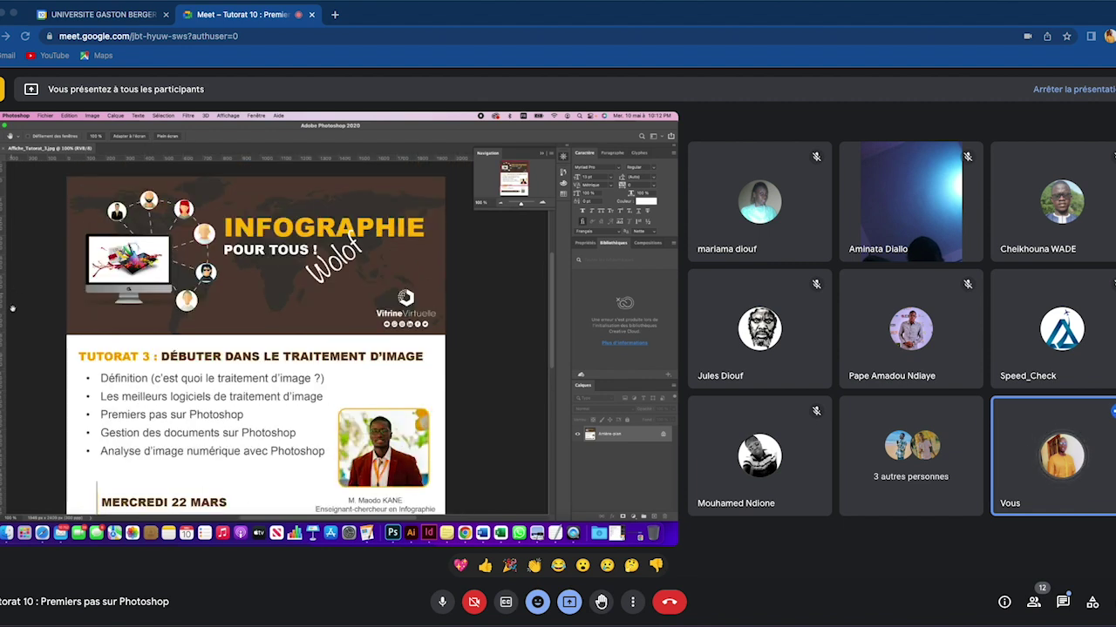
{"action": "left_click", "coordinate": [5, 338]}
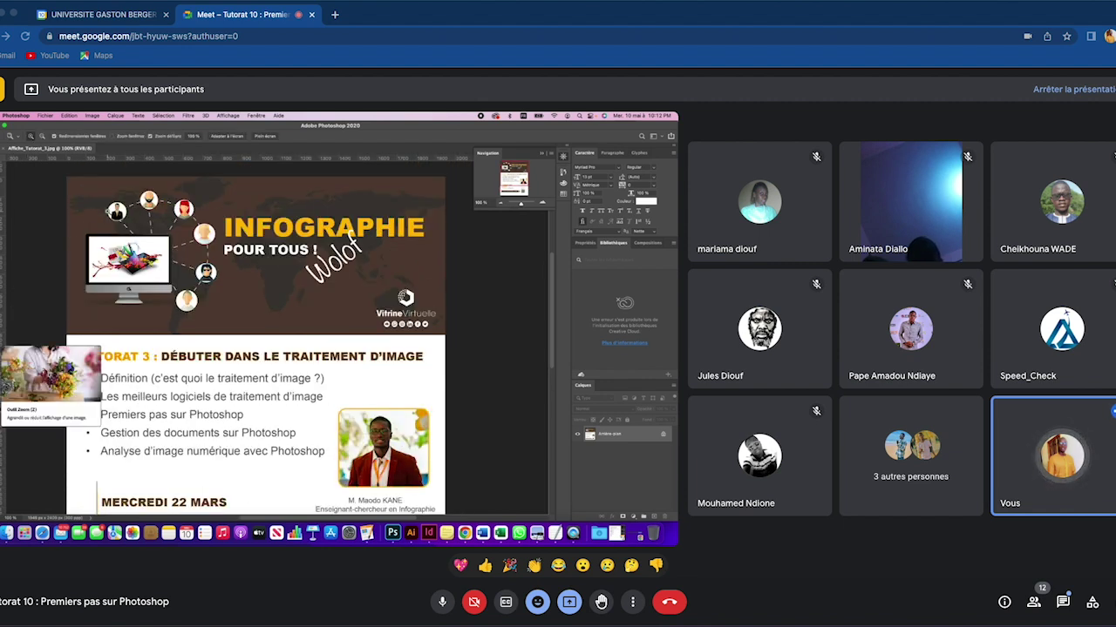
{"action": "left_click", "coordinate": [228, 136]}
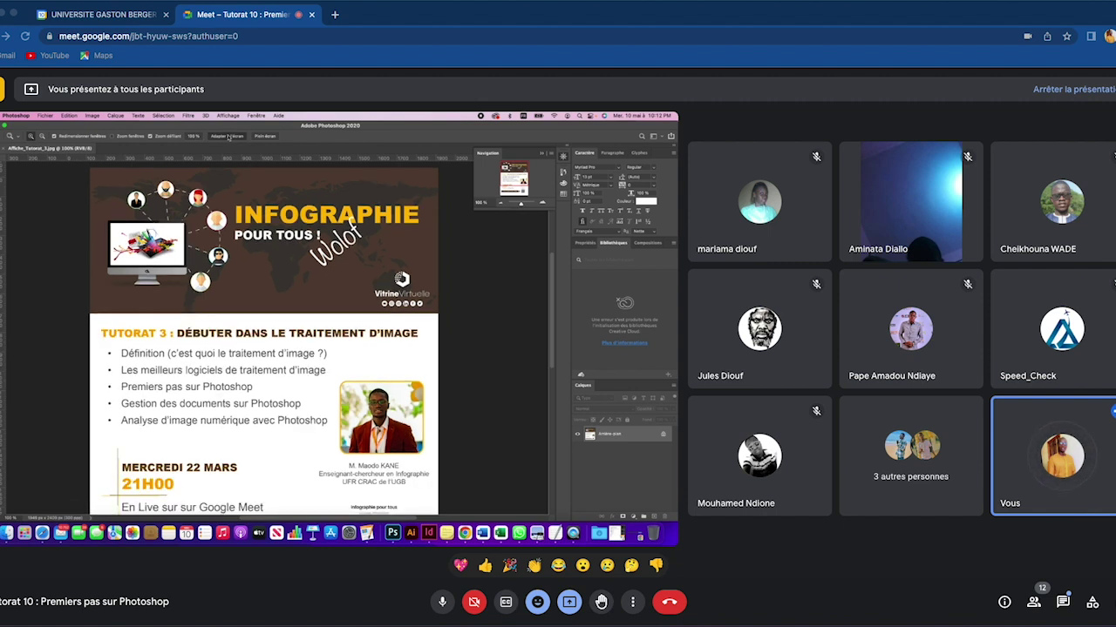
{"action": "left_click", "coordinate": [264, 136]}
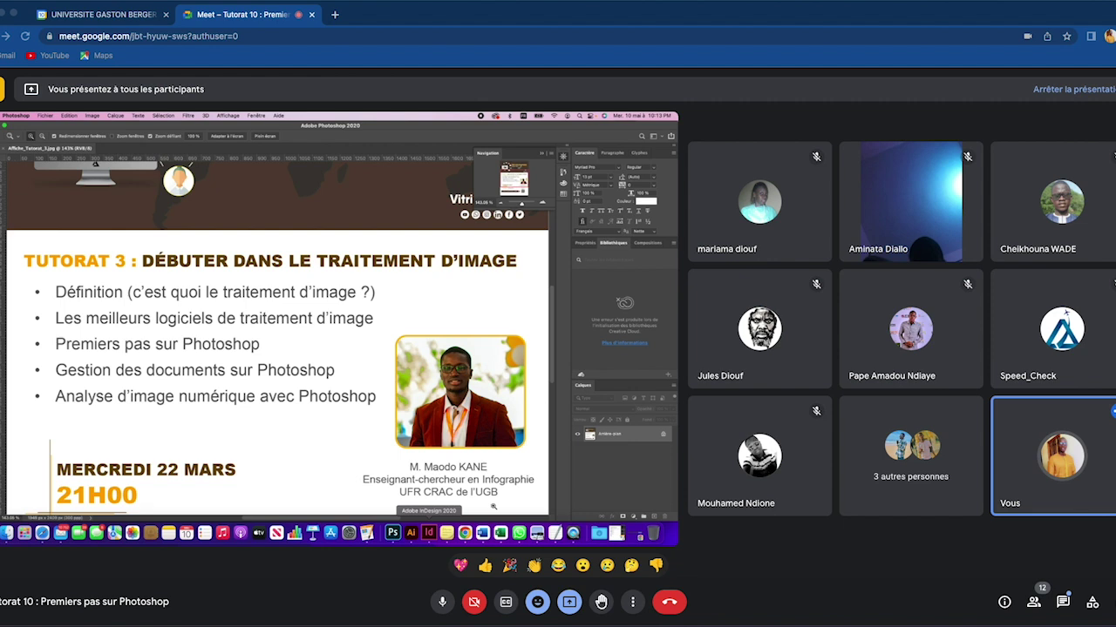
{"action": "left_click", "coordinate": [464, 534]}
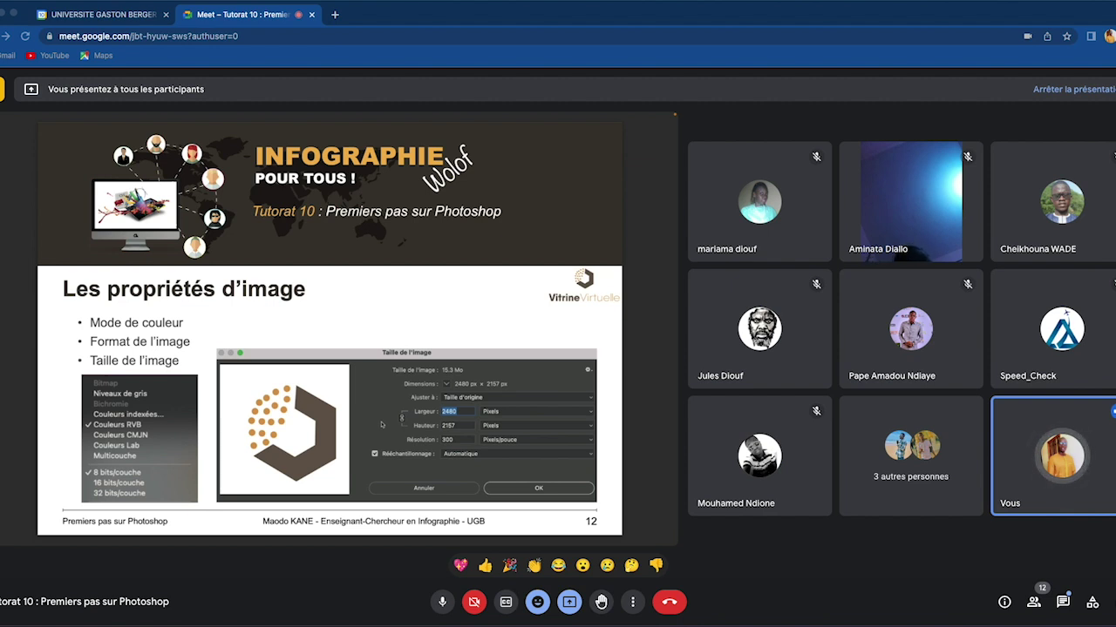
Step: Exit Preview's slideshow and zoom out on the Photoshop poster to show it whole
{"action": "key", "text": "Escape"}
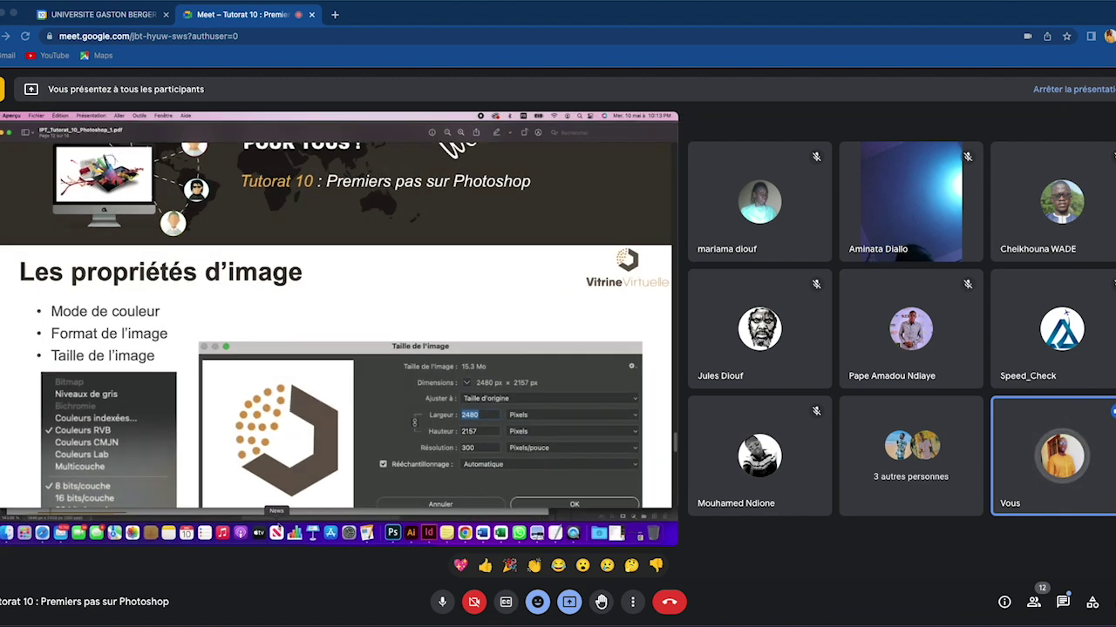
{"action": "left_click", "coordinate": [392, 532]}
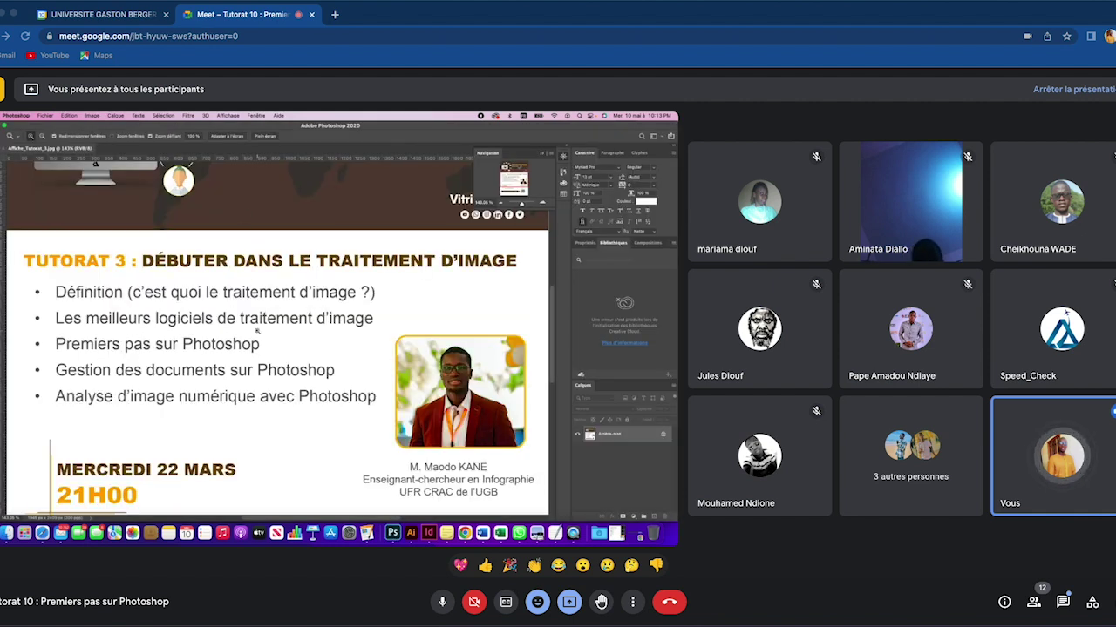
{"action": "scroll", "coordinate": [256, 331], "scroll_direction": "down", "scroll_amount": 3}
{"action": "scroll", "coordinate": [256, 331], "scroll_direction": "down", "scroll_amount": 2}
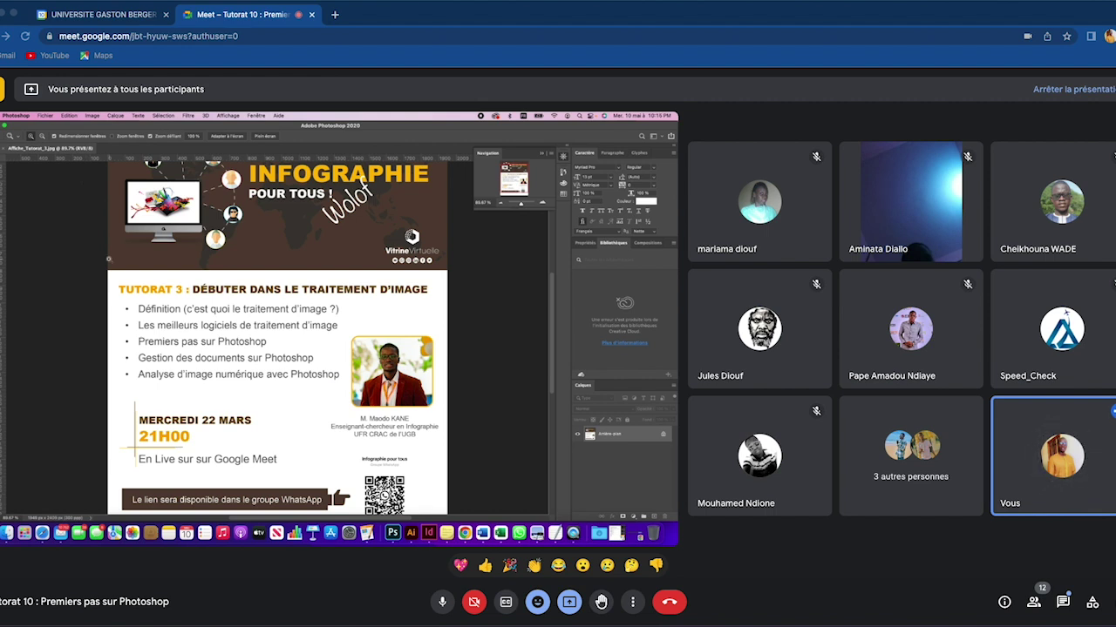
Step: Admit the second waiting person into Meet and reopen Photoshop's Image menu
{"action": "left_click", "coordinate": [92, 116]}
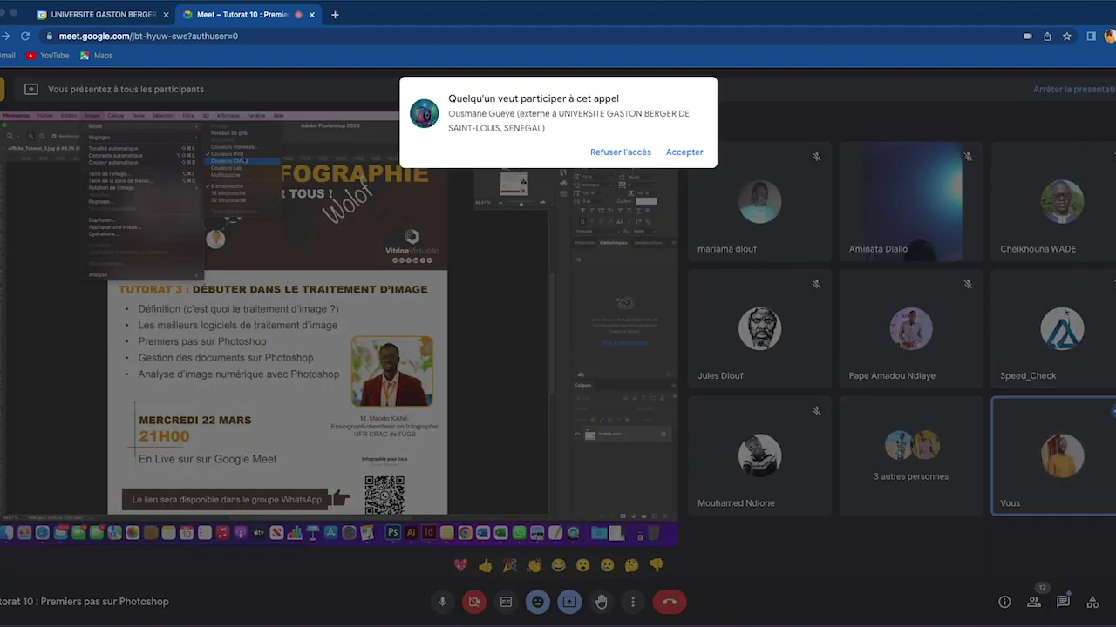
{"action": "left_click", "coordinate": [679, 153]}
{"action": "left_click", "coordinate": [681, 153]}
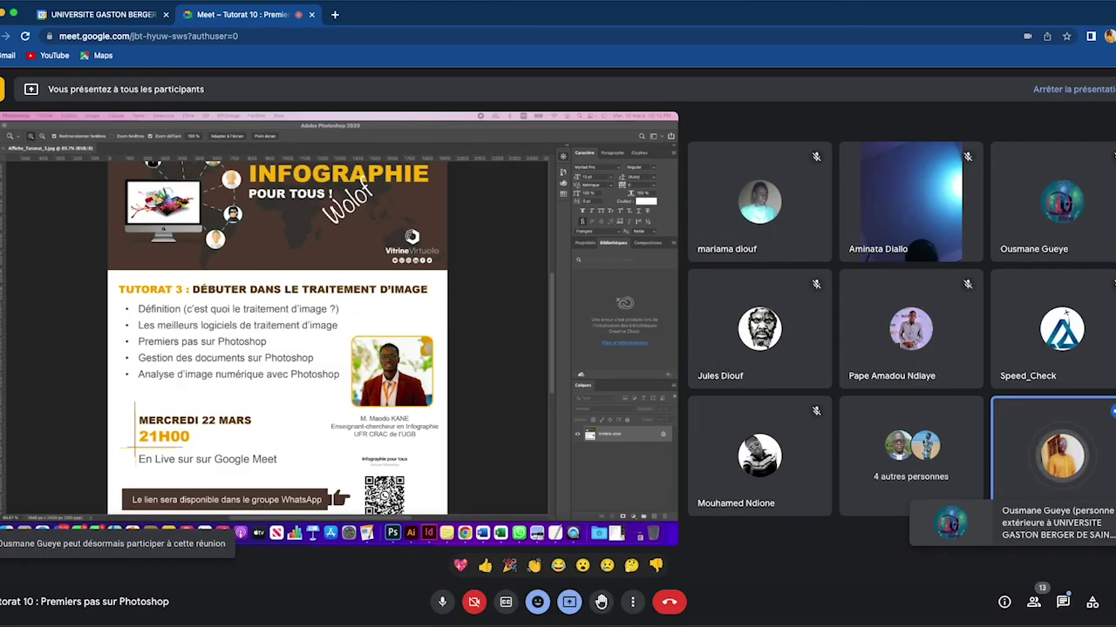
{"action": "left_click", "coordinate": [65, 135]}
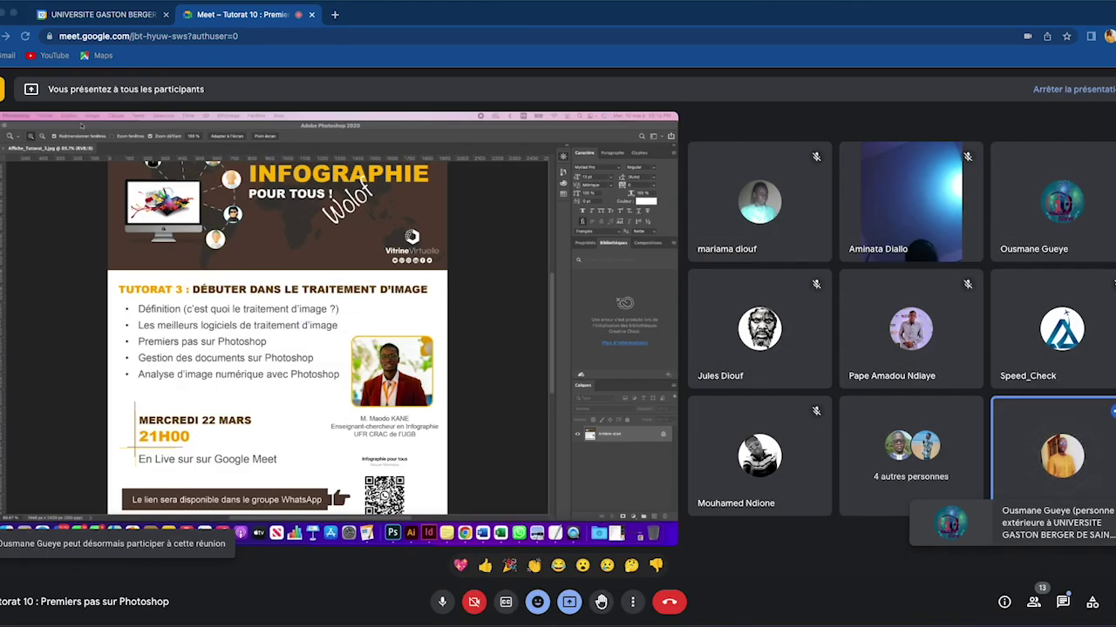
{"action": "left_click", "coordinate": [93, 116]}
{"action": "mouse_move", "coordinate": [96, 127]}
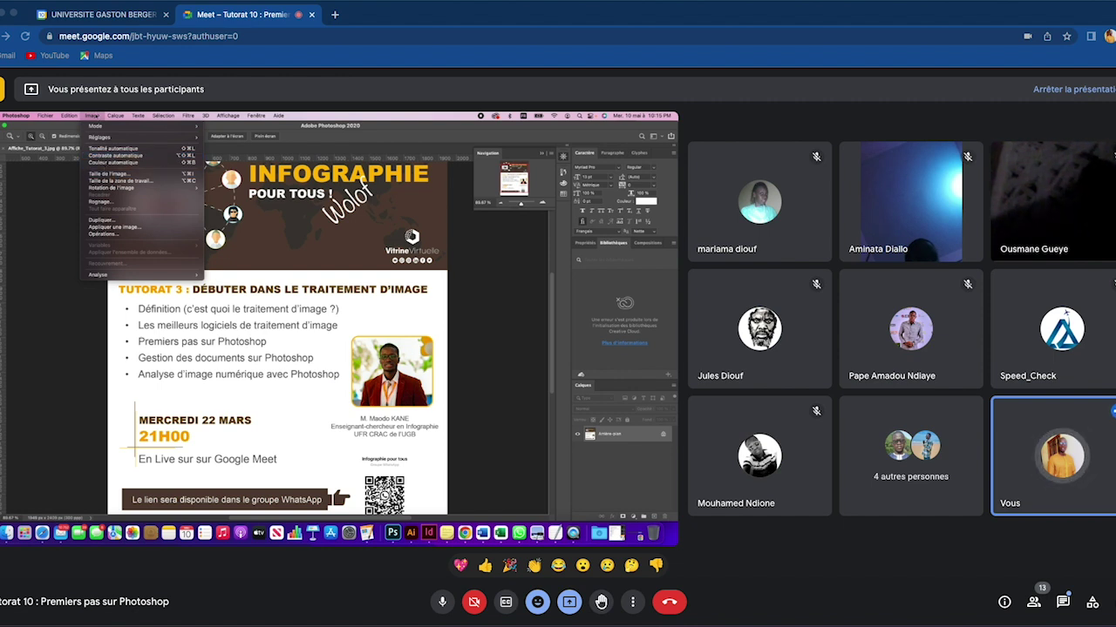
Step: Open Image Size, move the dialog aside and pan its preview across the poster
{"action": "left_click", "coordinate": [108, 173]}
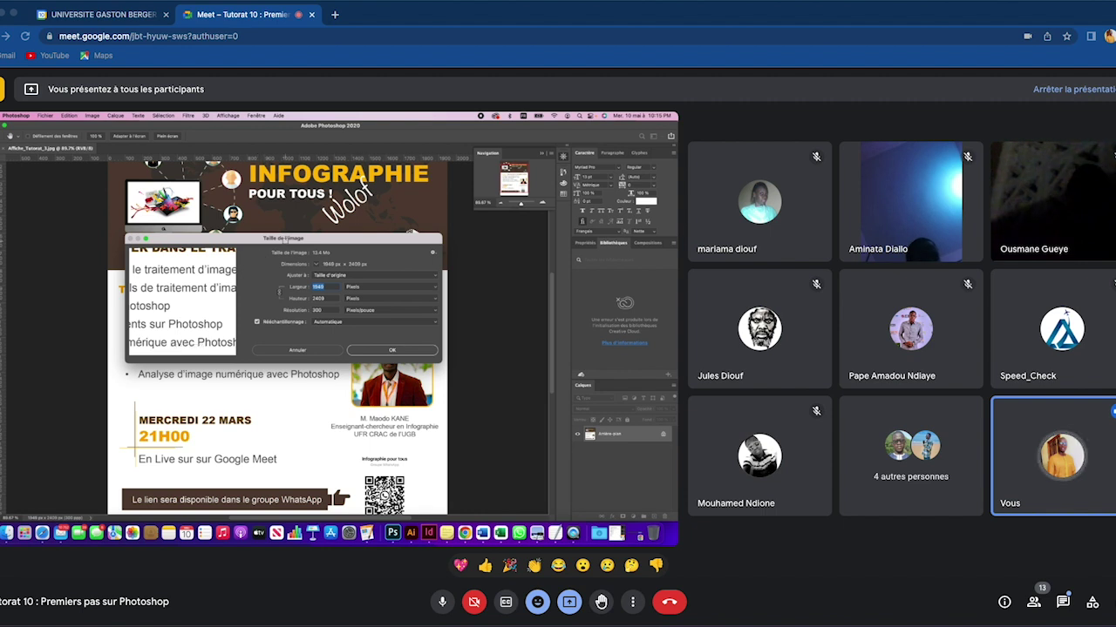
{"action": "left_click_drag", "start_coordinate": [284, 239], "coordinate": [312, 186]}
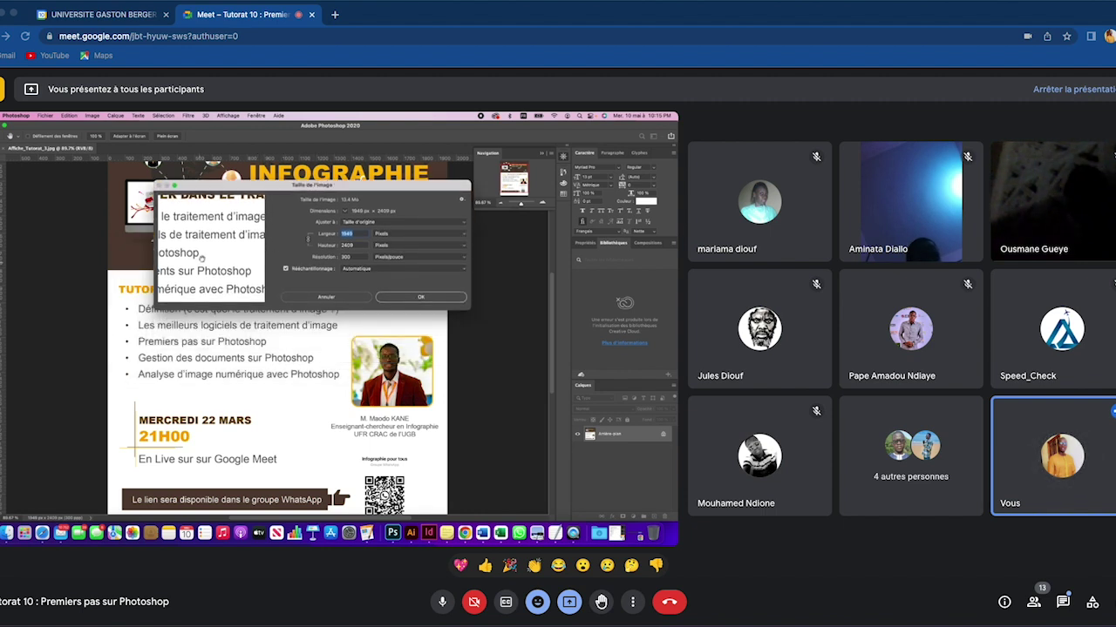
{"action": "left_click_drag", "start_coordinate": [209, 237], "coordinate": [206, 314]}
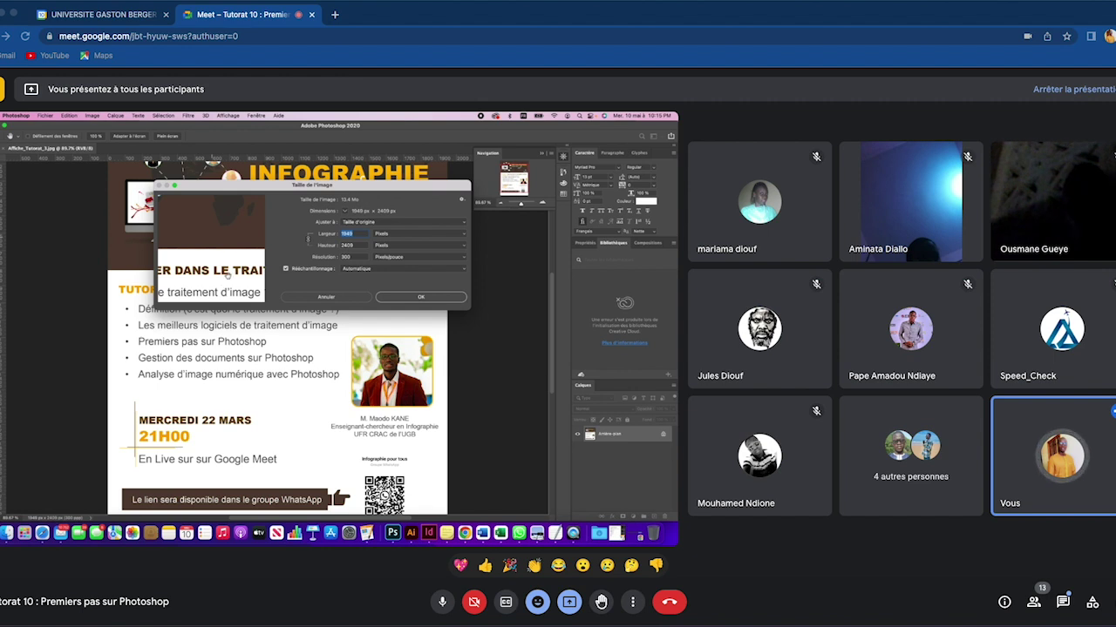
{"action": "left_click_drag", "start_coordinate": [227, 250], "coordinate": [247, 322]}
{"action": "left_click_drag", "start_coordinate": [228, 248], "coordinate": [274, 276]}
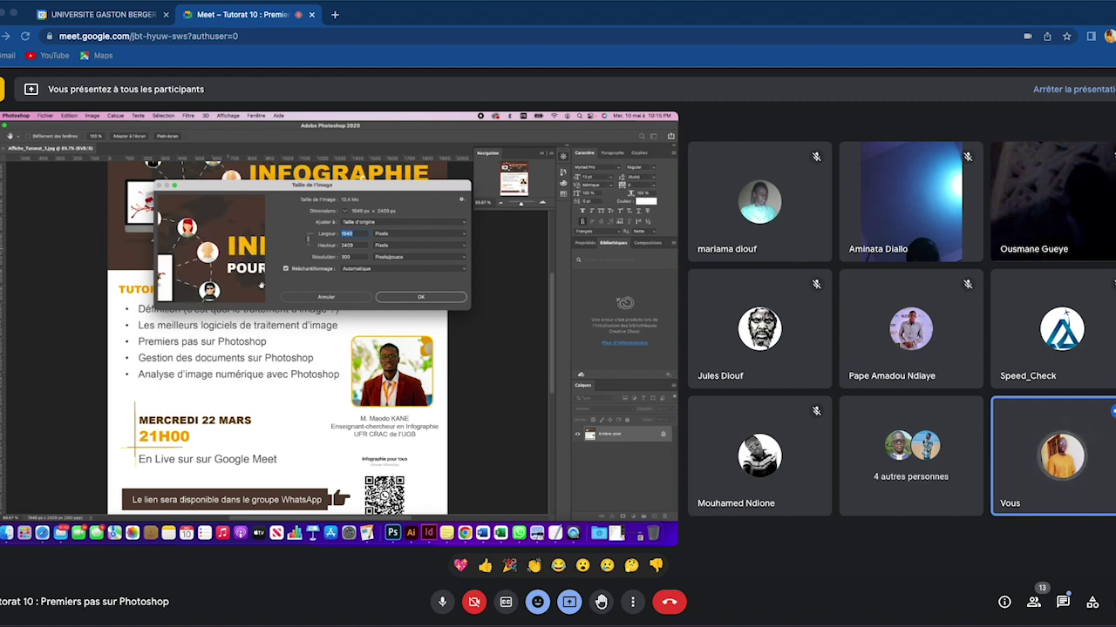
{"action": "left_click_drag", "start_coordinate": [207, 272], "coordinate": [231, 258]}
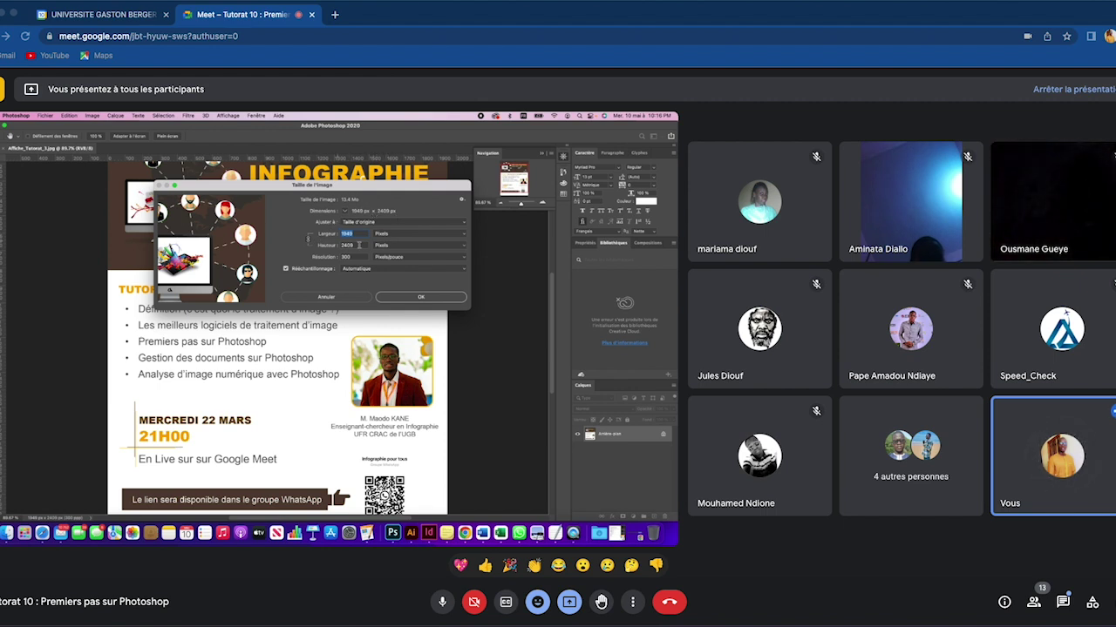
Step: Switch the Largeur unit through Centimètres and Pouces, ending on Millimètres (165.02 × 203.95 mm)
{"action": "left_click", "coordinate": [463, 233]}
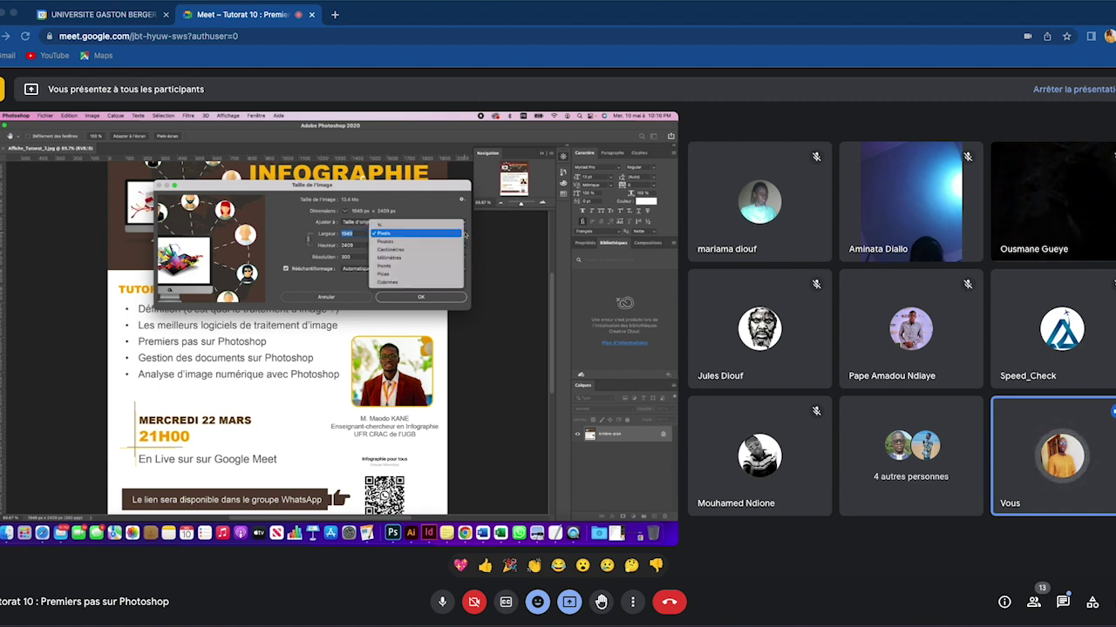
{"action": "left_click", "coordinate": [418, 250]}
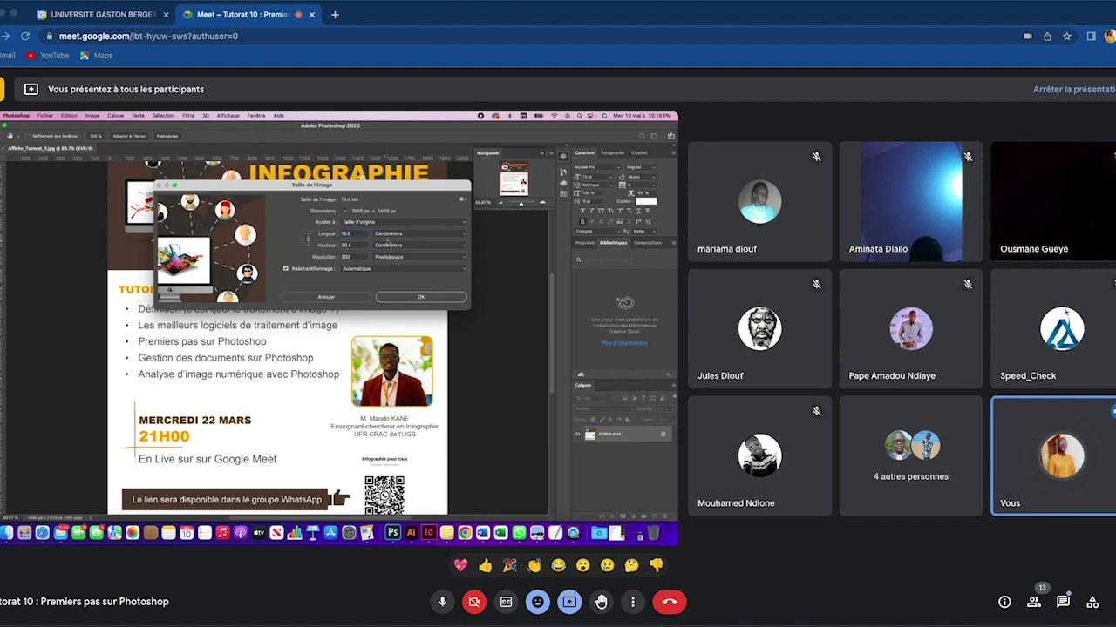
{"action": "left_click", "coordinate": [464, 236]}
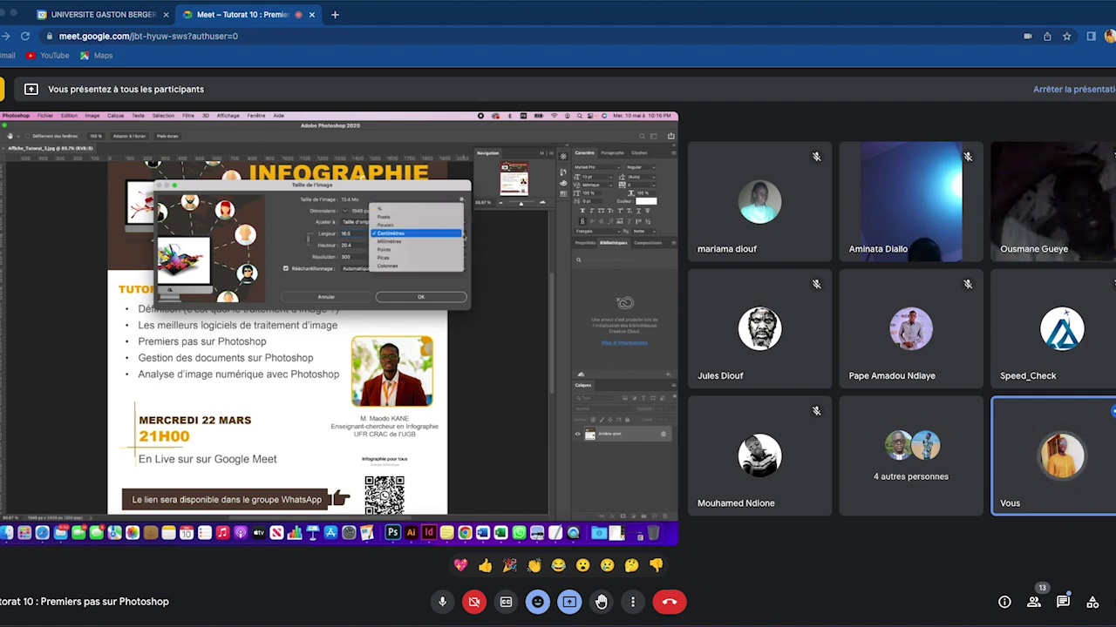
{"action": "left_click", "coordinate": [396, 226]}
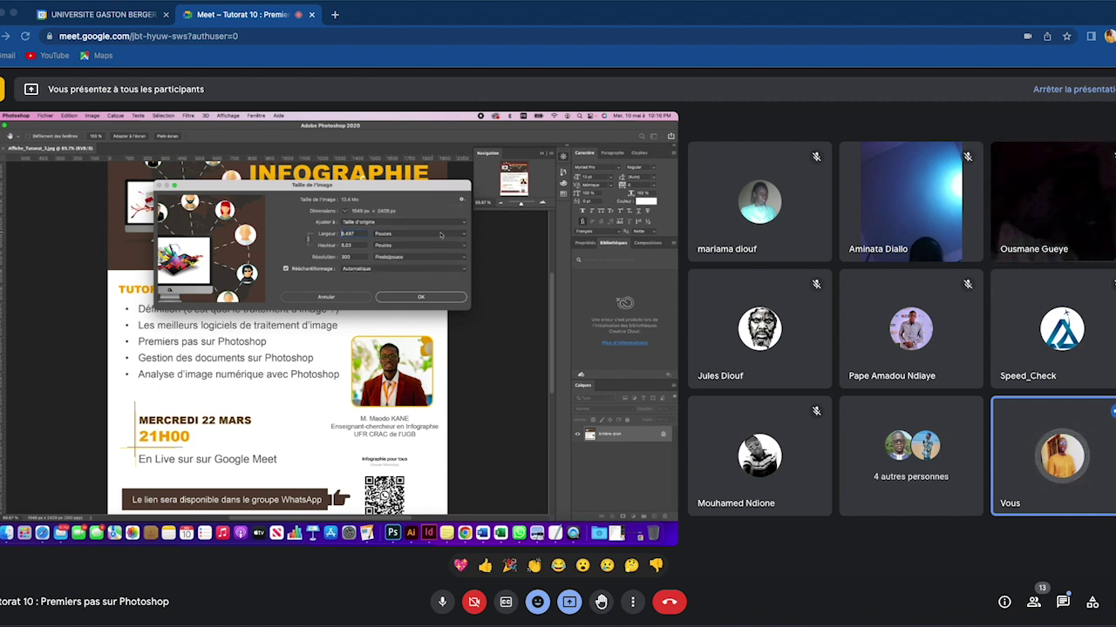
{"action": "left_click", "coordinate": [463, 235]}
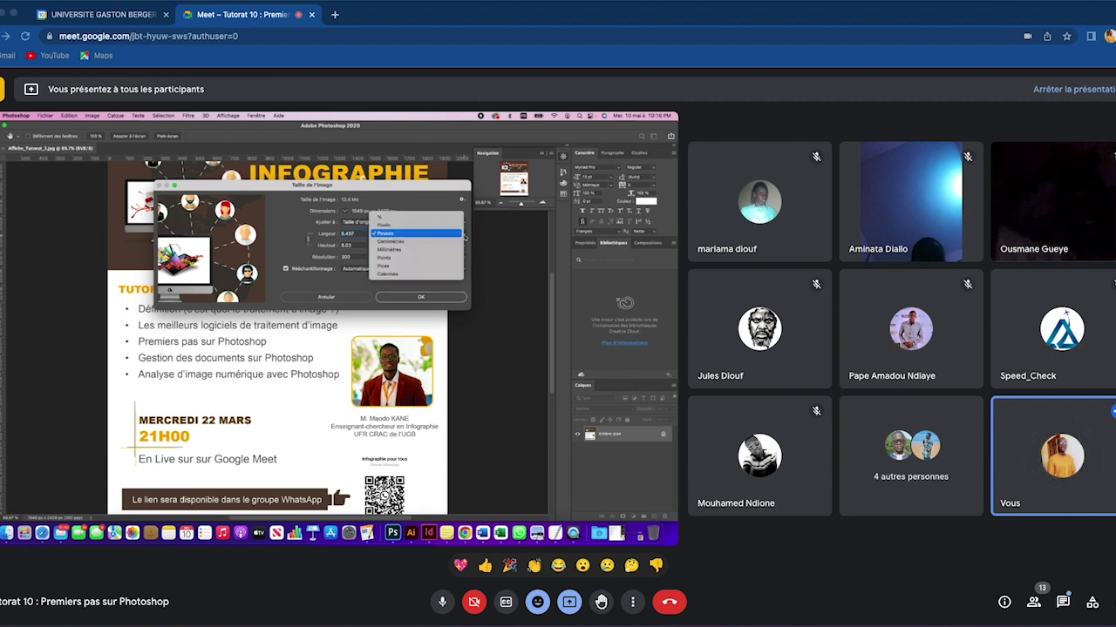
{"action": "left_click", "coordinate": [404, 250]}
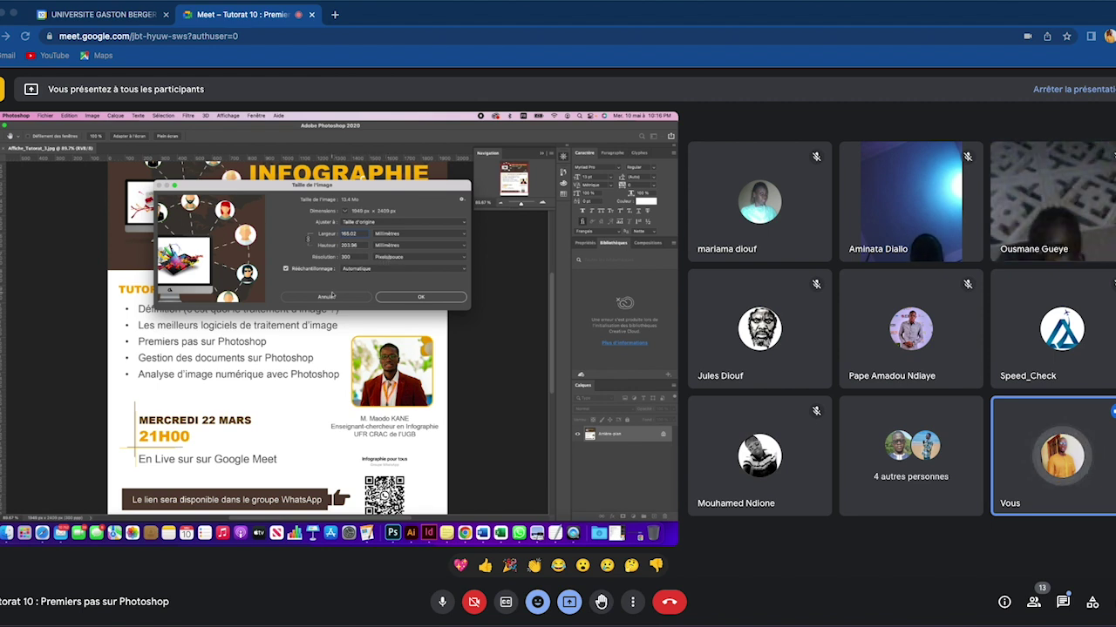
Step: Cancel the Taille de l'image dialog without applying changes
{"action": "left_click", "coordinate": [331, 296]}
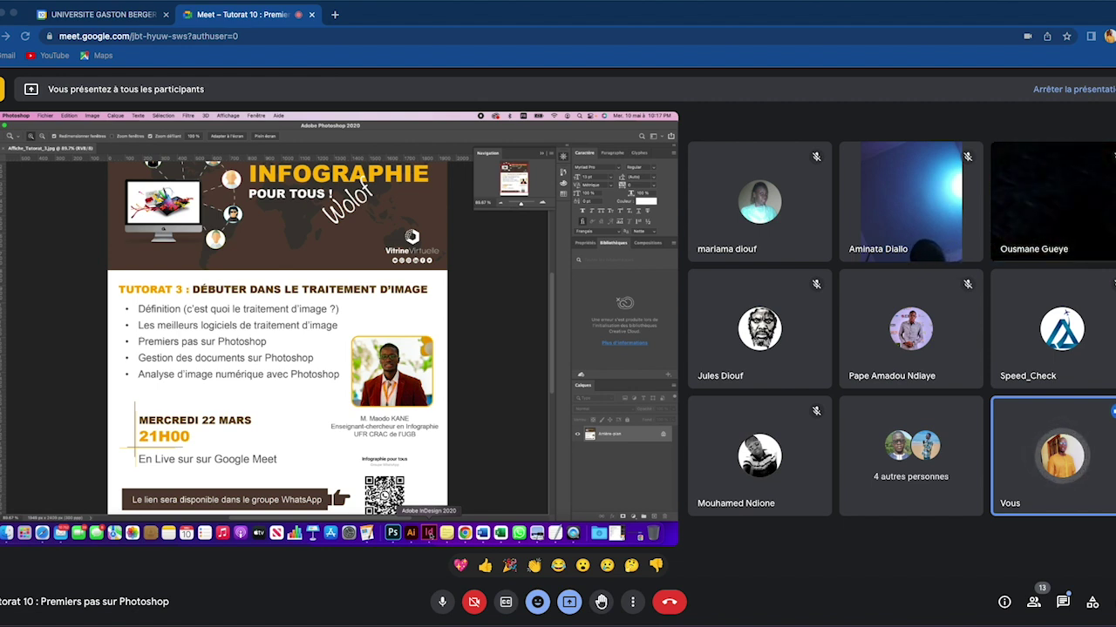
Step: Launch InDesign, then show slide 13 'Enregistrement et exportation' in Aperçu
{"action": "left_click", "coordinate": [428, 533]}
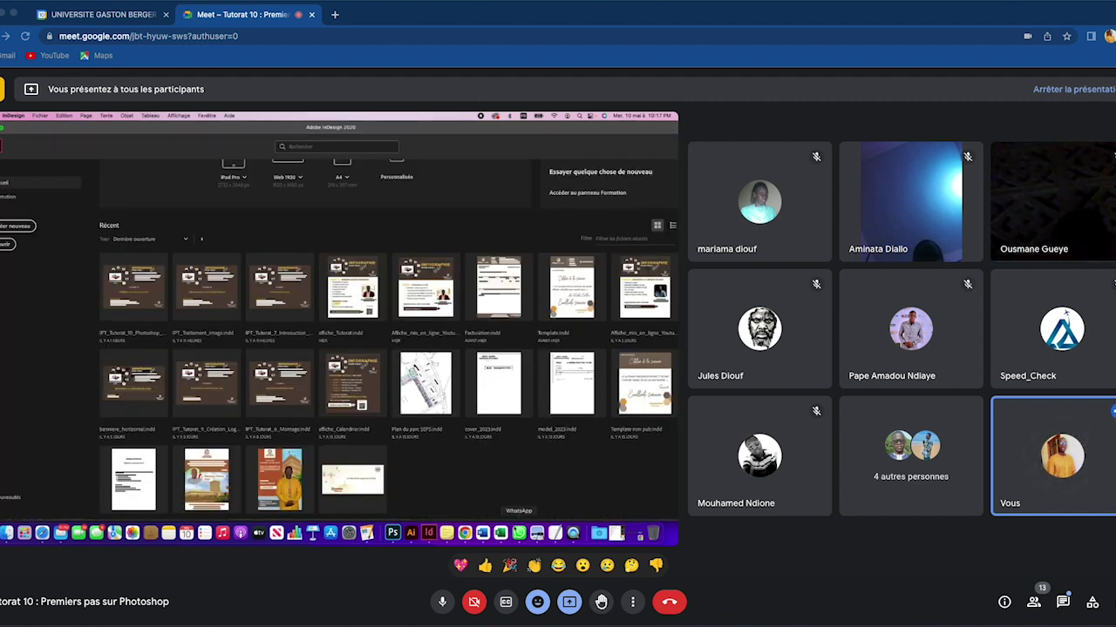
{"action": "left_click", "coordinate": [537, 532]}
{"action": "scroll", "coordinate": [329, 331], "scroll_direction": "down", "scroll_amount": 5}
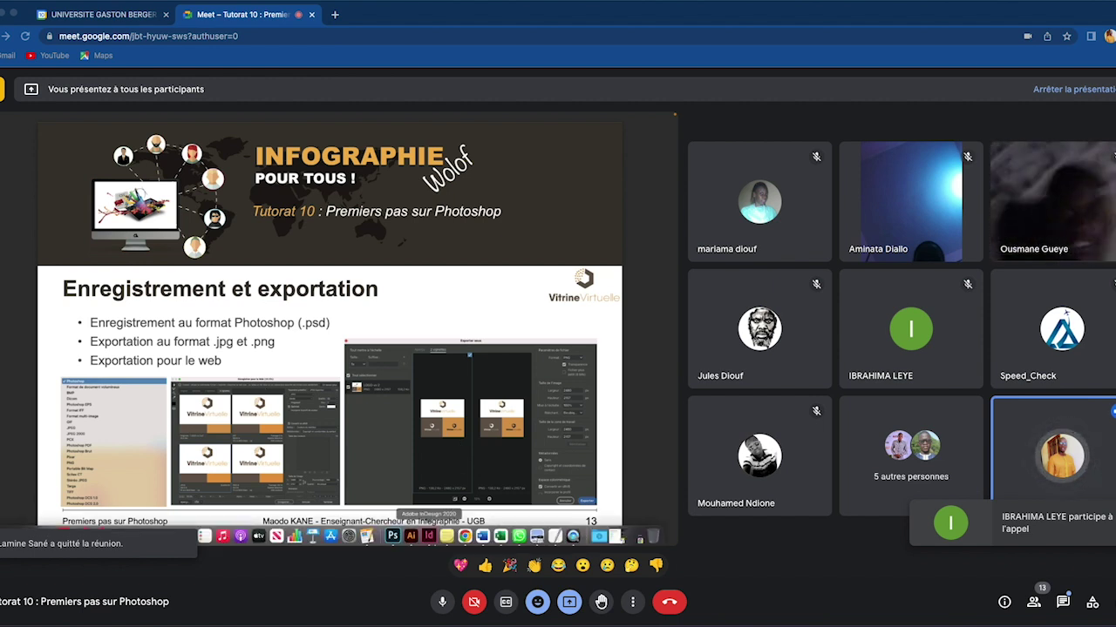
Step: Switch back to Photoshop via the Dock to show the Affiche_Tutorat_3.jpg poster
{"action": "left_click", "coordinate": [392, 540]}
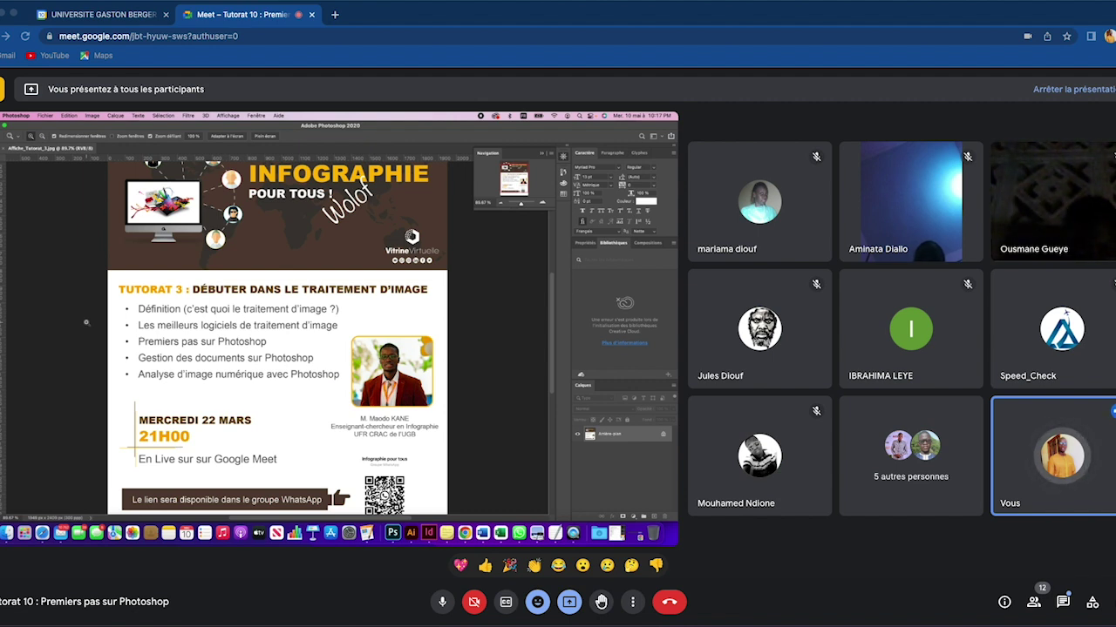
Step: Start Fichier > Enregistrer sous for the poster, choosing to save on the computer
{"action": "left_click", "coordinate": [45, 116]}
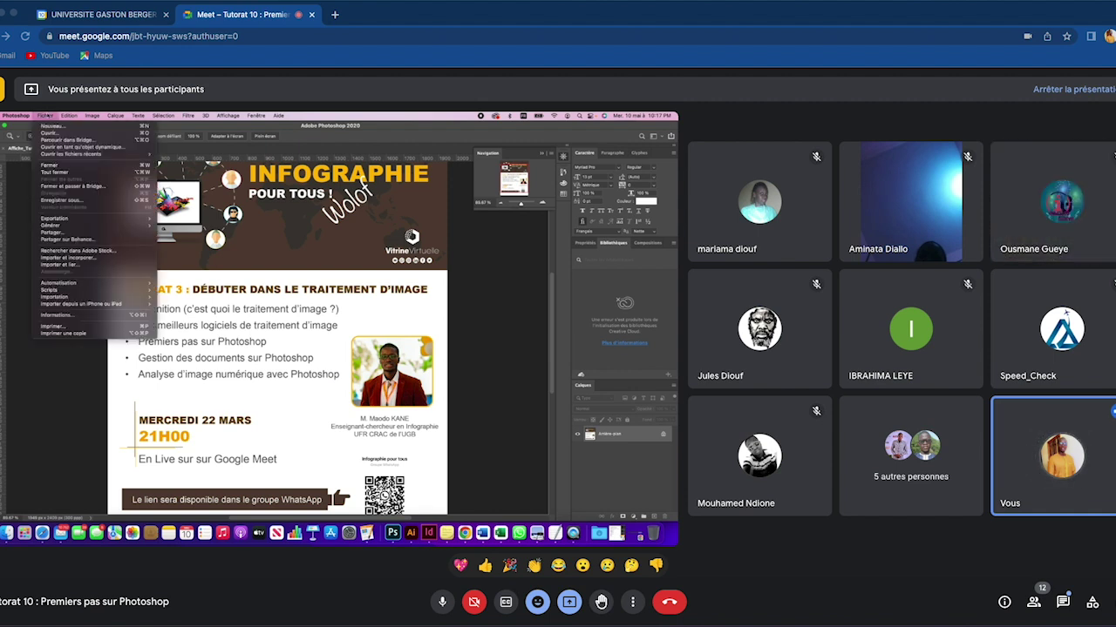
{"action": "left_click", "coordinate": [73, 204]}
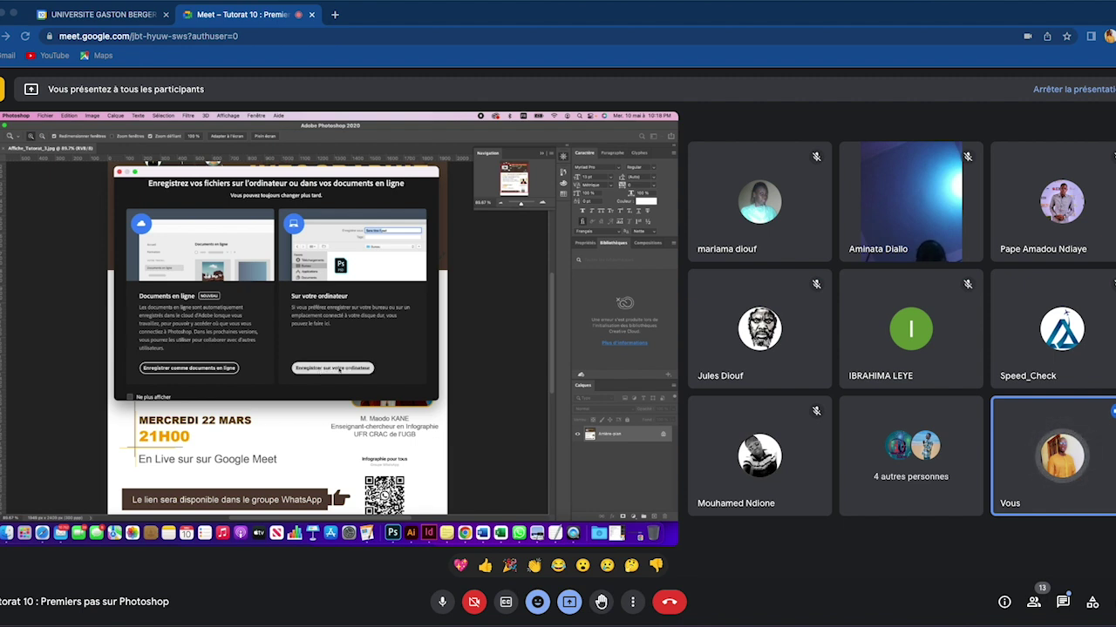
{"action": "left_click", "coordinate": [337, 370]}
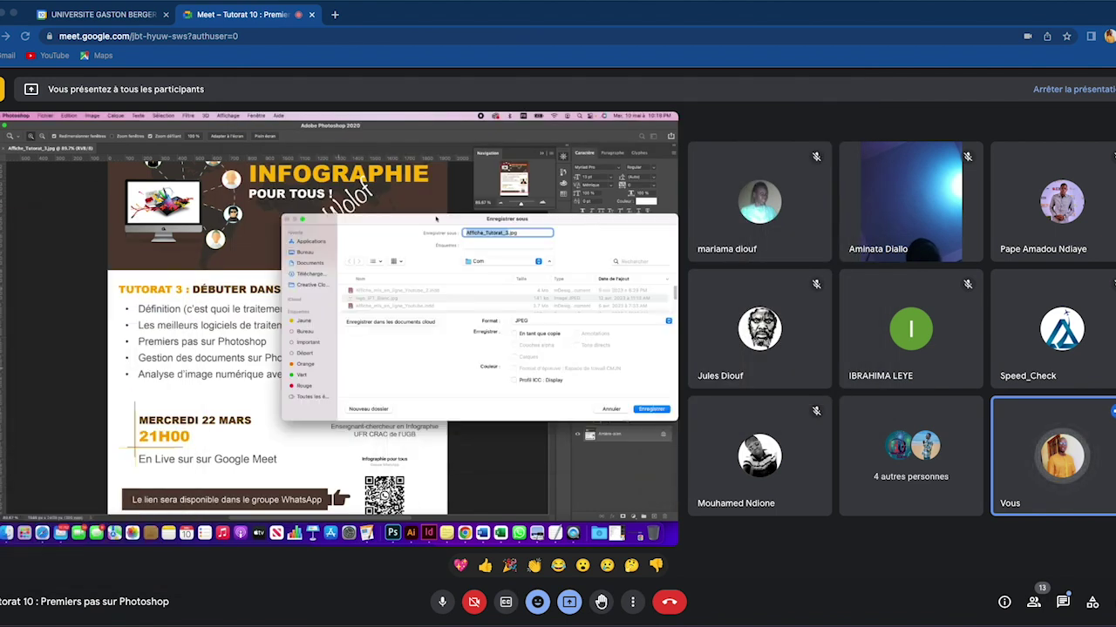
Step: Set the save format to Photoshop PSD (Affiche_Tutorat_3.psd), then cancel the save
{"action": "left_click_drag", "start_coordinate": [441, 219], "coordinate": [275, 189]}
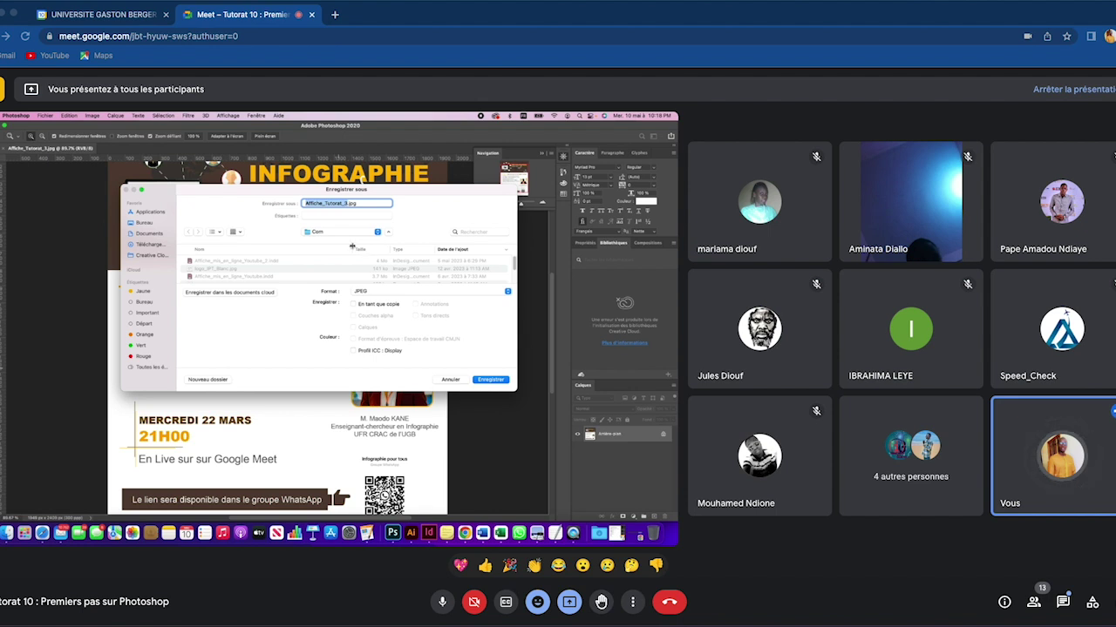
{"action": "left_click", "coordinate": [368, 296]}
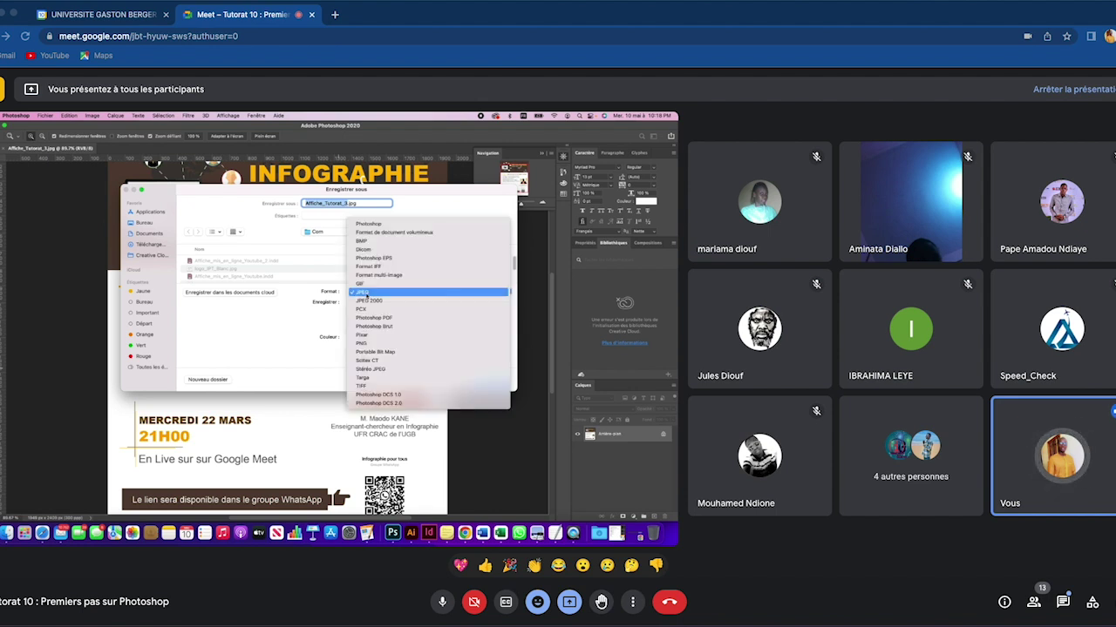
{"action": "left_click", "coordinate": [377, 225]}
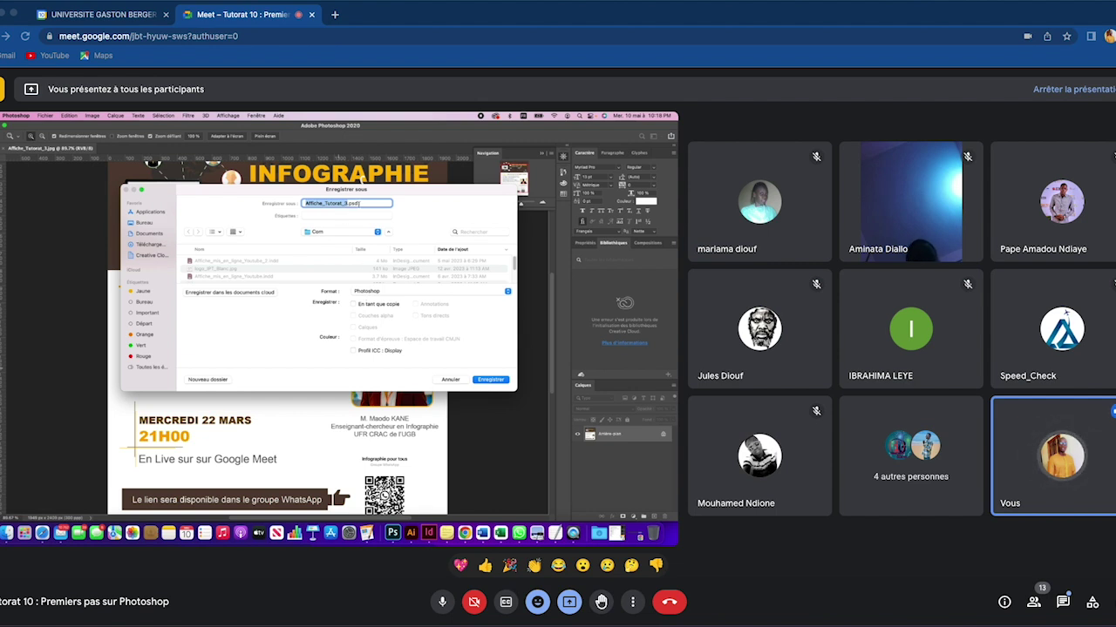
{"action": "left_click", "coordinate": [450, 380]}
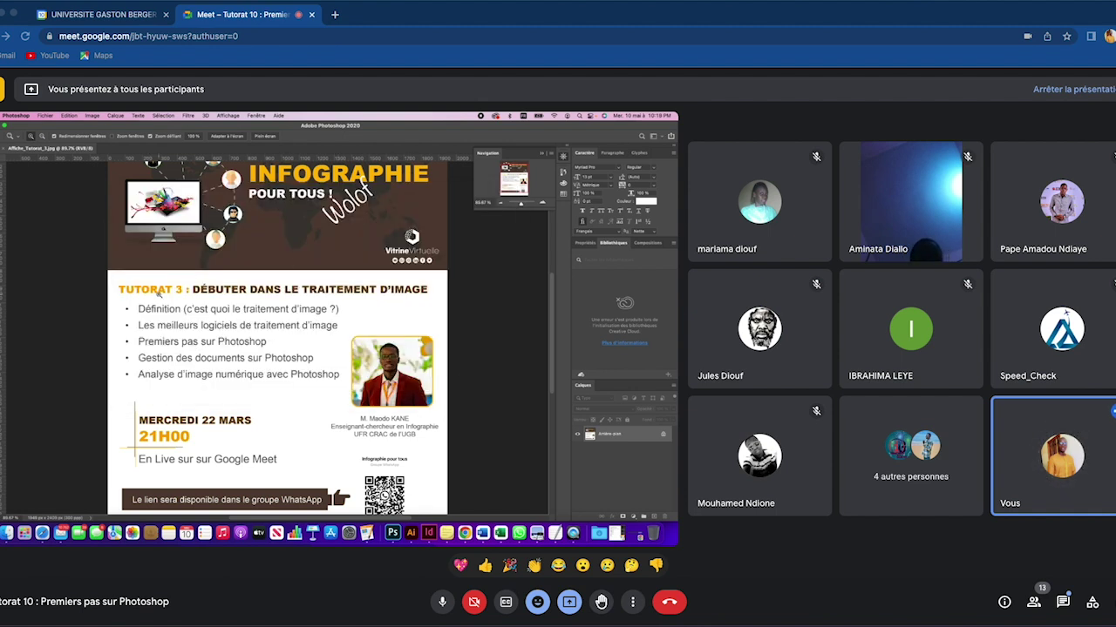
Step: Open Fichier > Exportation > Exporter sous for Affiche_Tutorat_3.jpg
{"action": "left_click", "coordinate": [44, 117]}
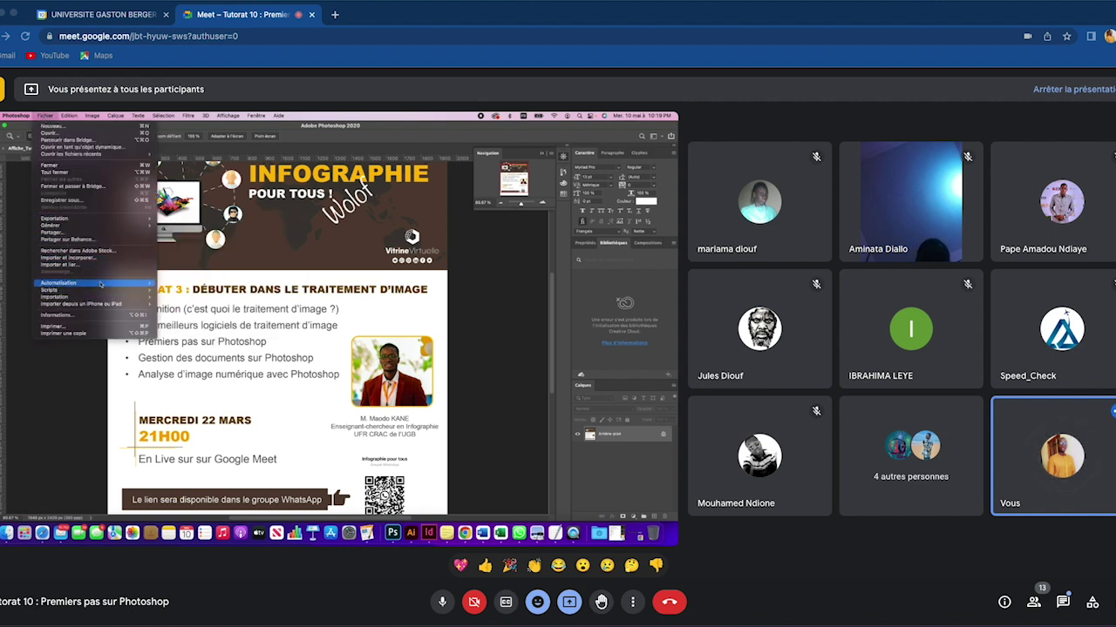
{"action": "mouse_move", "coordinate": [56, 218]}
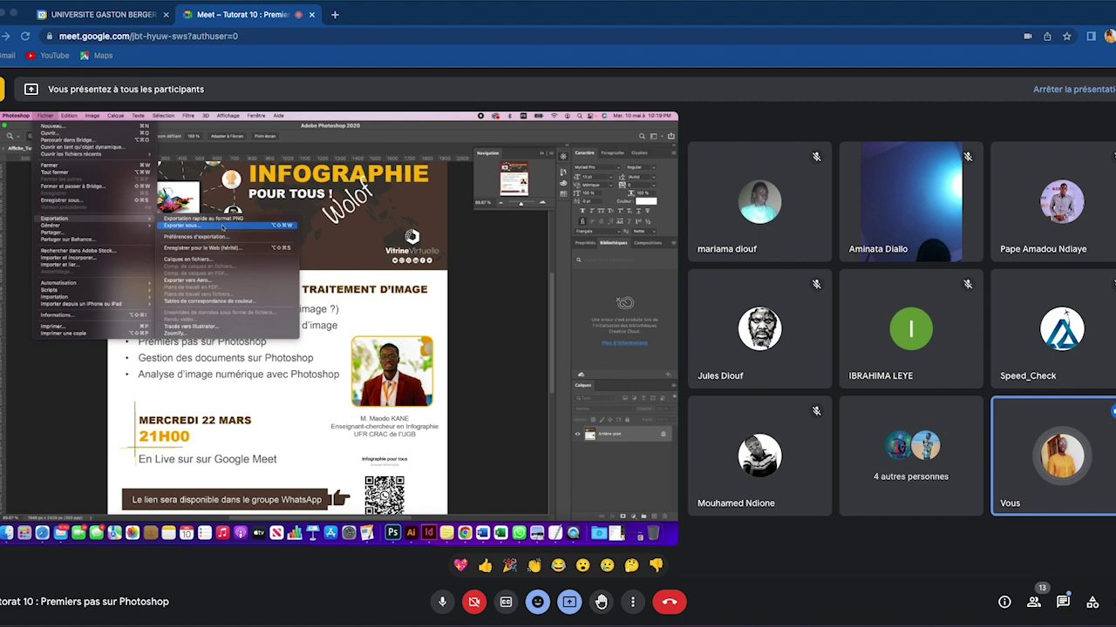
{"action": "left_click", "coordinate": [211, 225]}
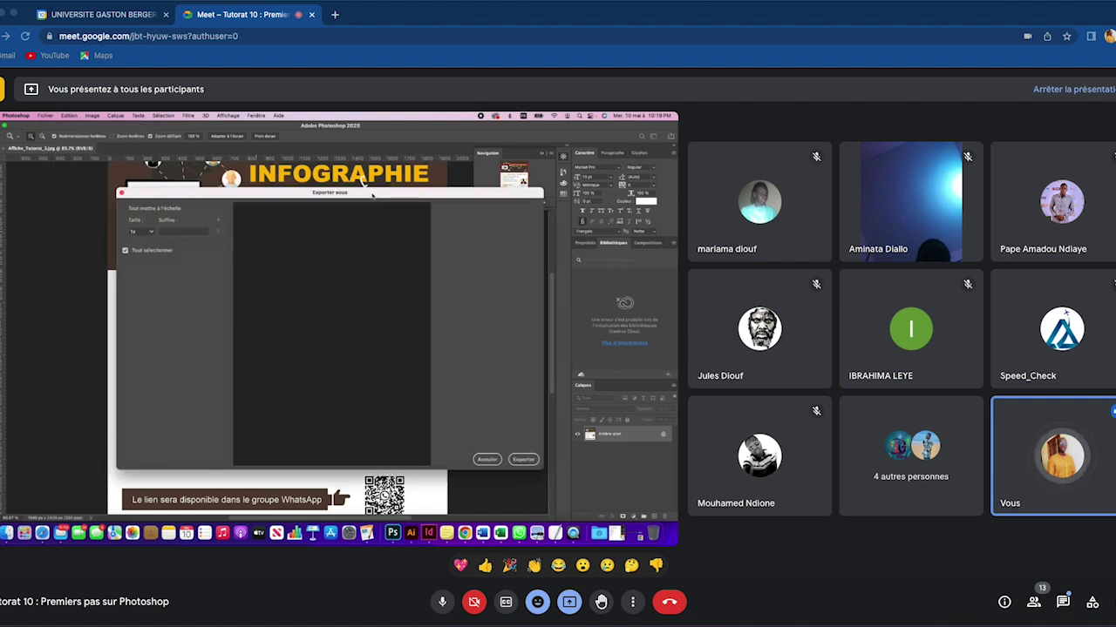
Step: Move the Exporter sous dialog up and left while its 1949 × 2409 JPG preview loads
{"action": "left_click_drag", "start_coordinate": [372, 195], "coordinate": [346, 157]}
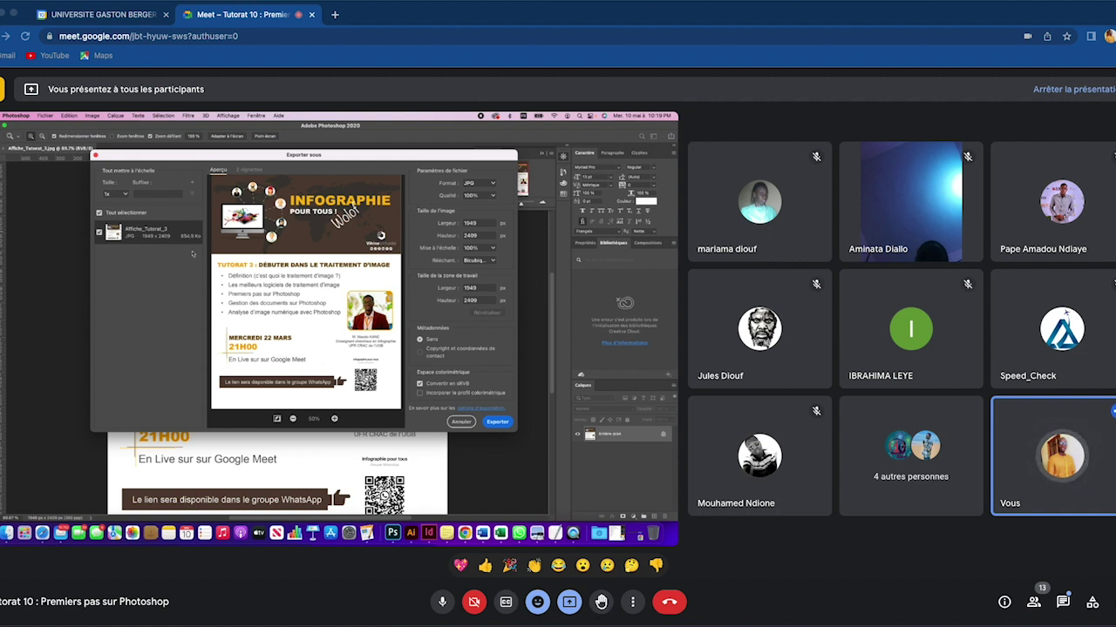
Step: Try PNG as the export format, then switch back to JPG
{"action": "left_click", "coordinate": [488, 185]}
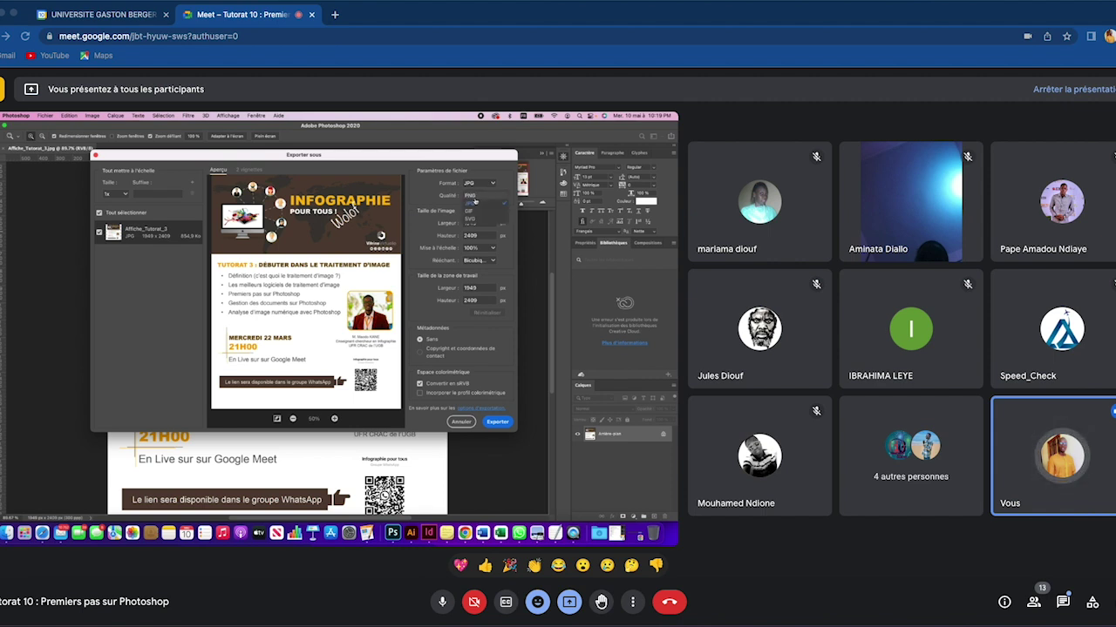
{"action": "left_click", "coordinate": [472, 196]}
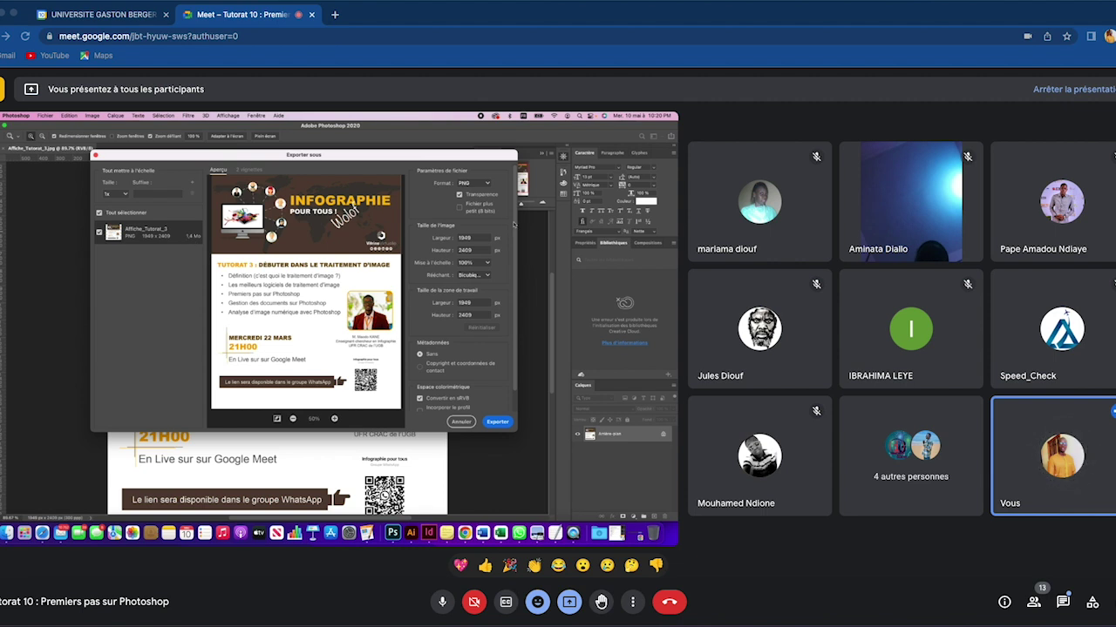
{"action": "left_click", "coordinate": [487, 184]}
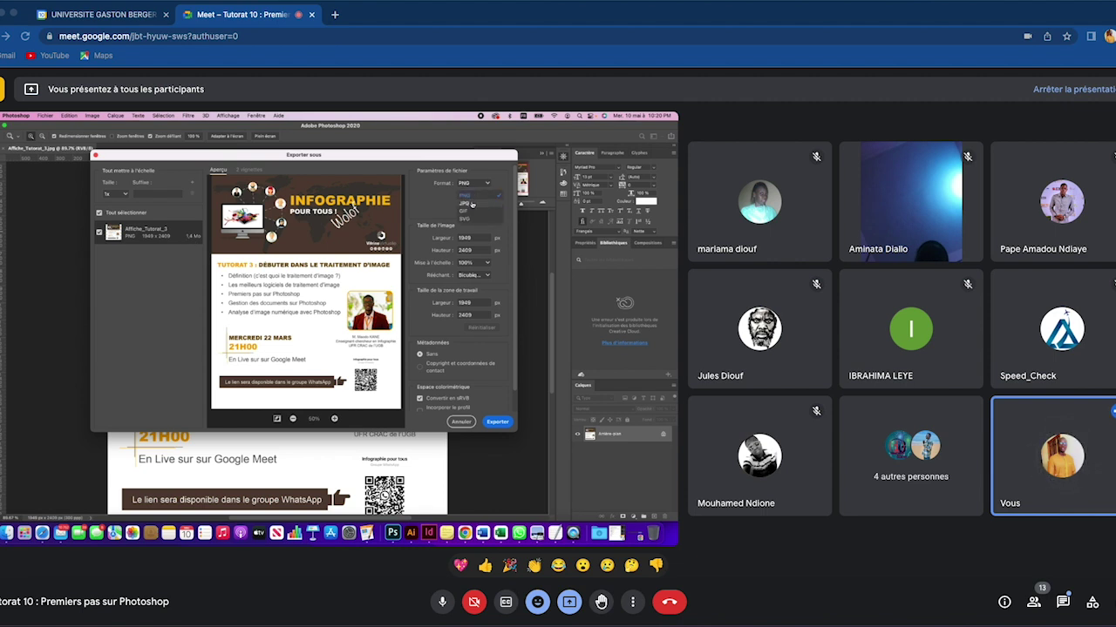
{"action": "left_click", "coordinate": [464, 203]}
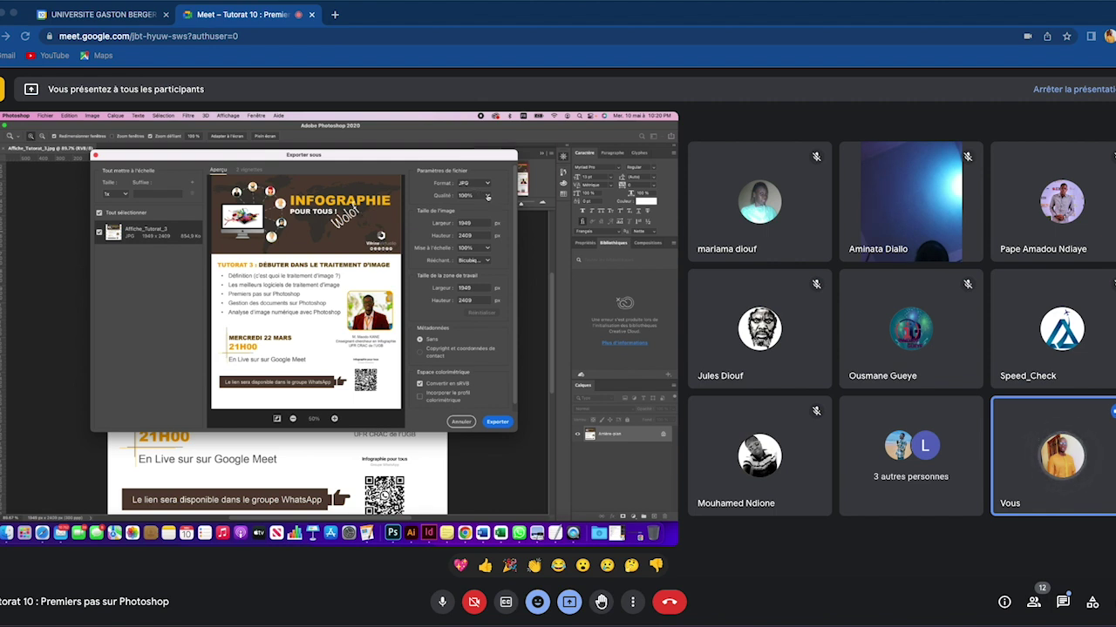
Step: Set JPG quality to 100% and switch to the '2 vignettes' comparison view
{"action": "left_click", "coordinate": [488, 197]}
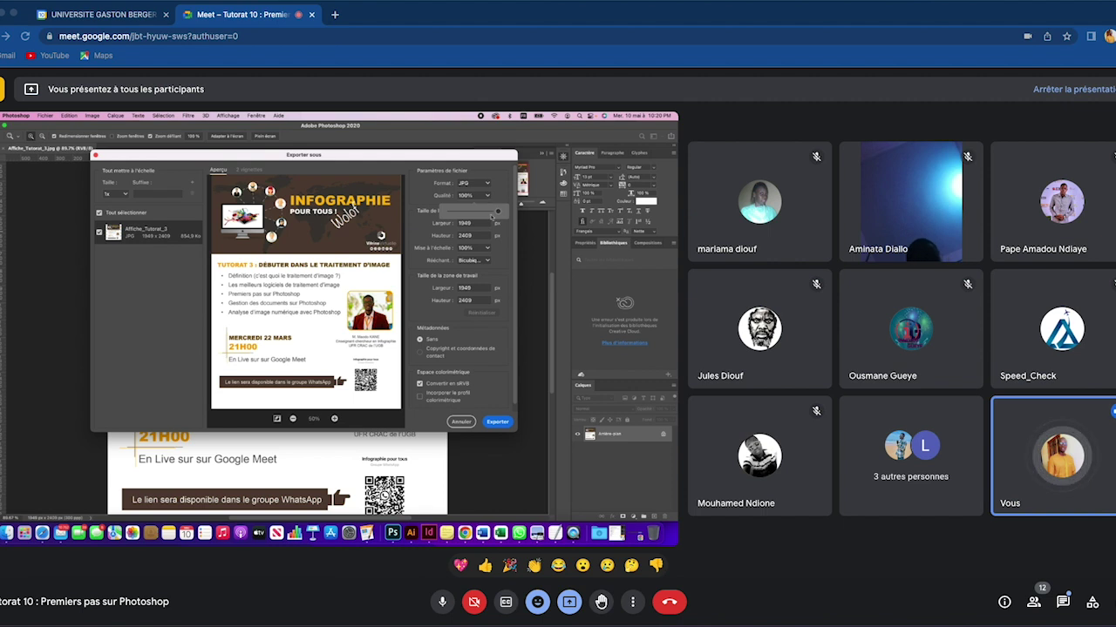
{"action": "left_click_drag", "start_coordinate": [498, 211], "coordinate": [463, 211]}
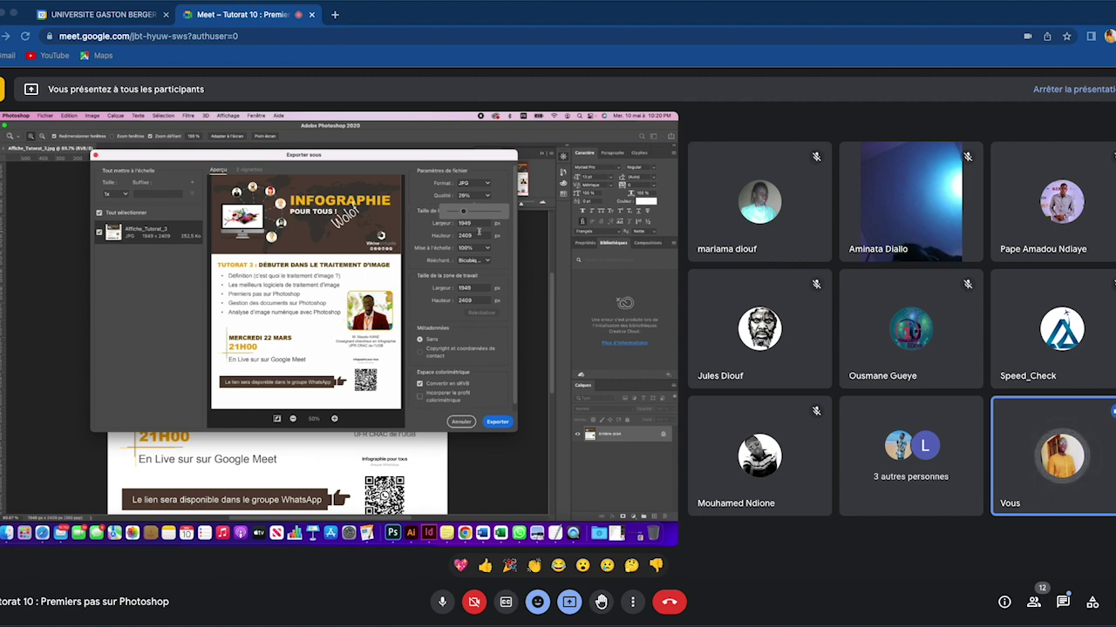
{"action": "left_click_drag", "start_coordinate": [461, 210], "coordinate": [531, 206]}
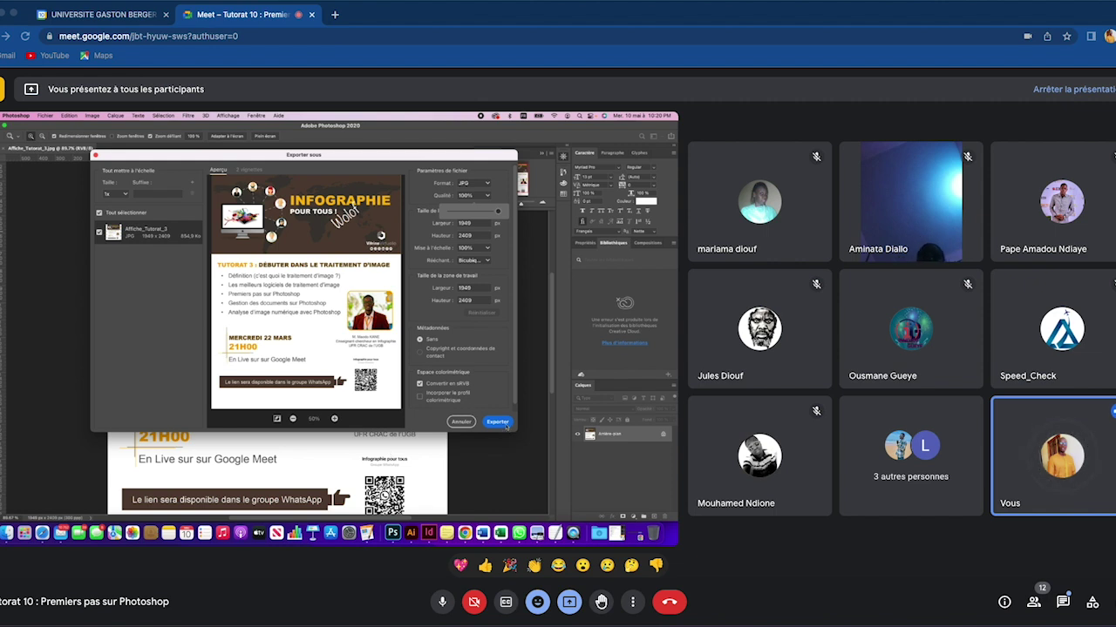
{"action": "left_click", "coordinate": [248, 171]}
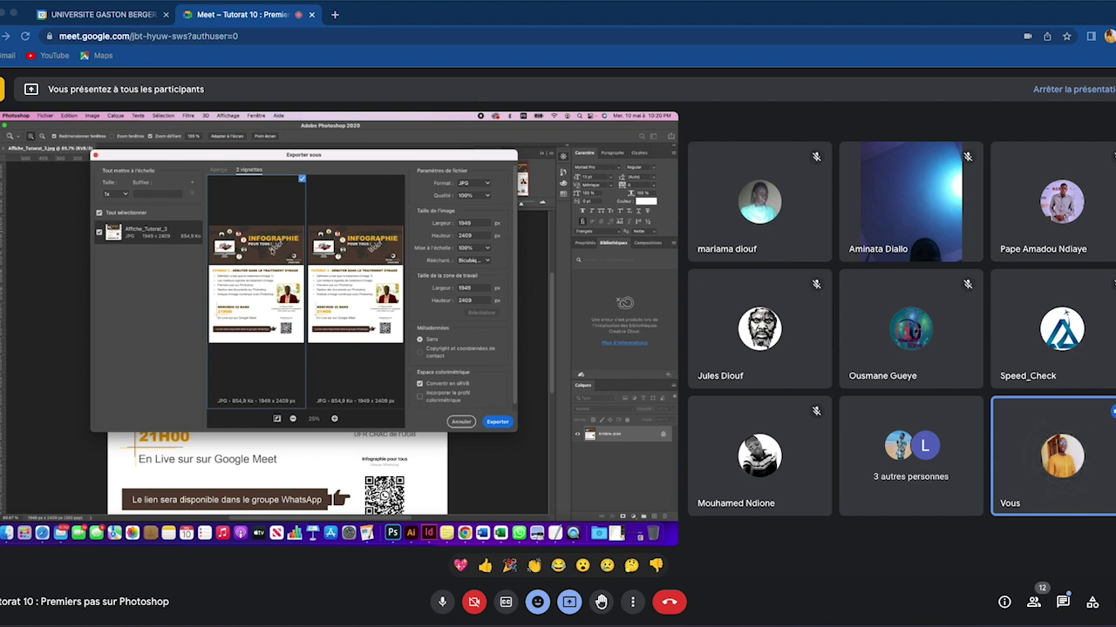
Step: Set the second thumbnail to PNG (1,4 Mo), compare it, and keep the JPG thumbnail selected
{"action": "left_click", "coordinate": [356, 291]}
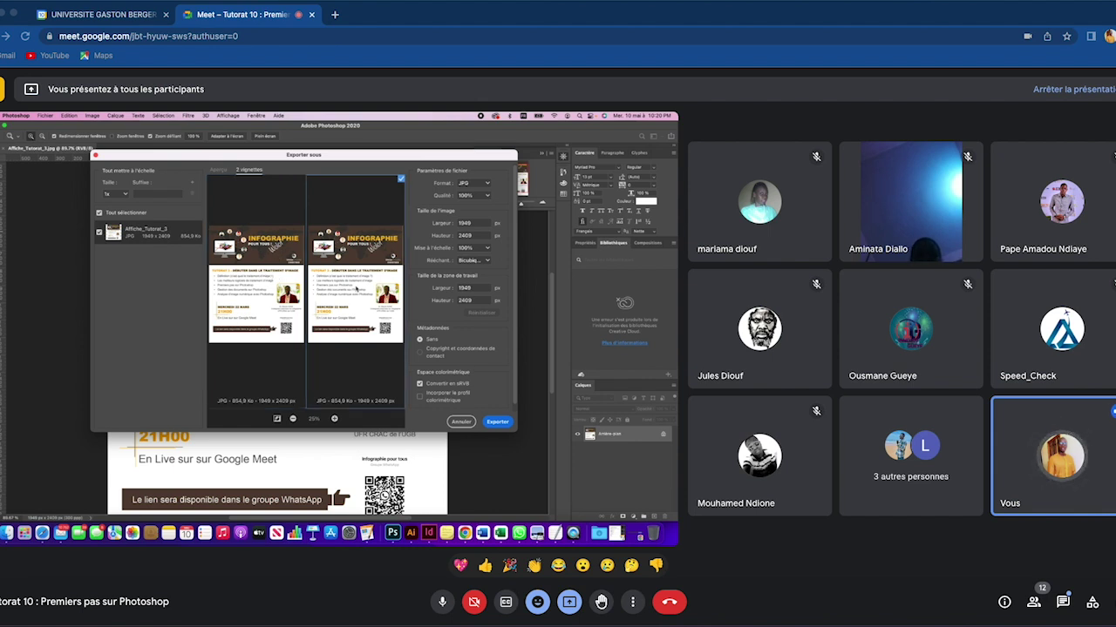
{"action": "left_click", "coordinate": [486, 184]}
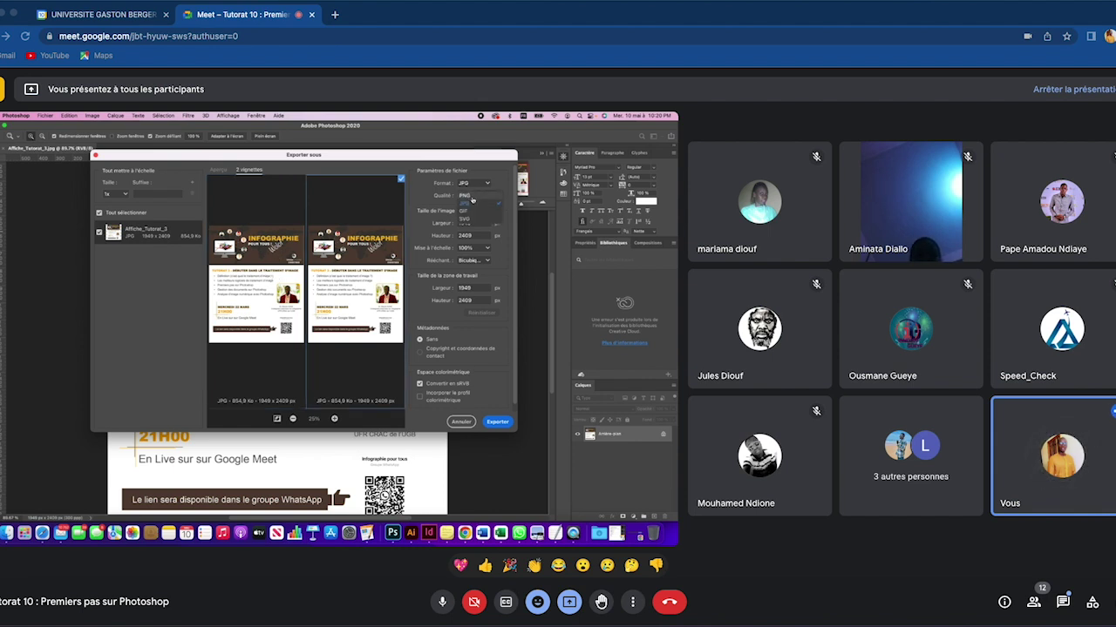
{"action": "left_click", "coordinate": [467, 197]}
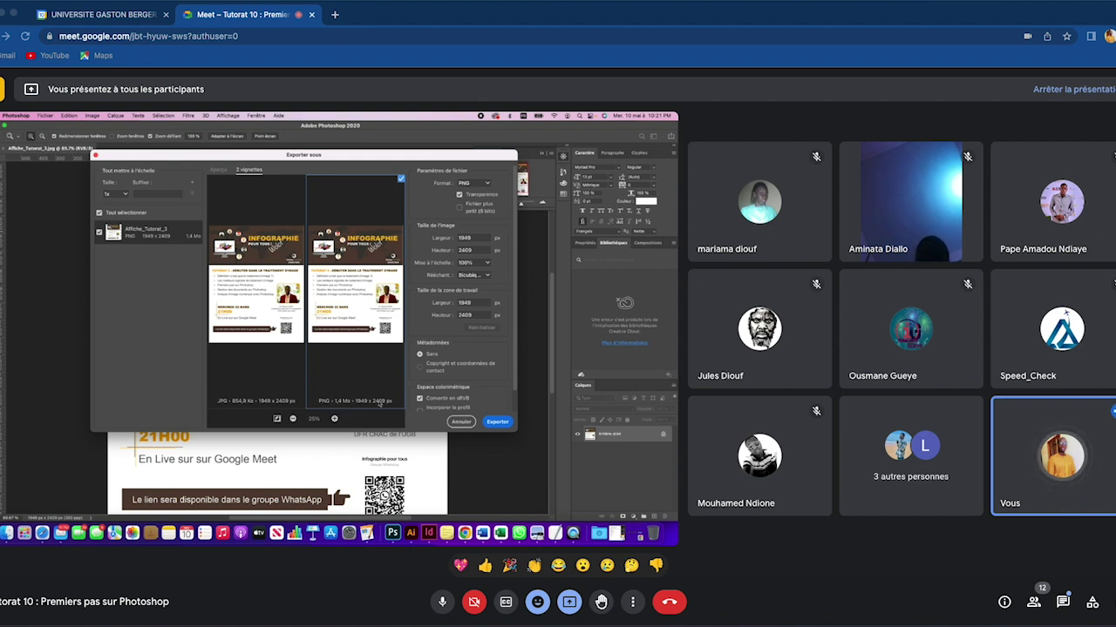
{"action": "left_click", "coordinate": [260, 322]}
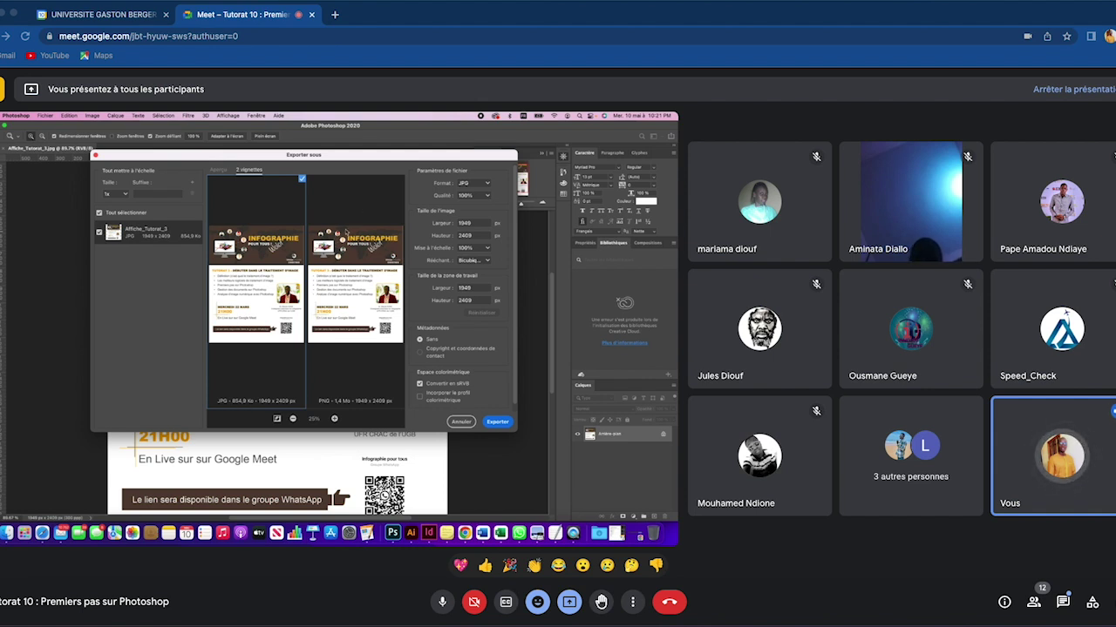
{"action": "left_click", "coordinate": [355, 288]}
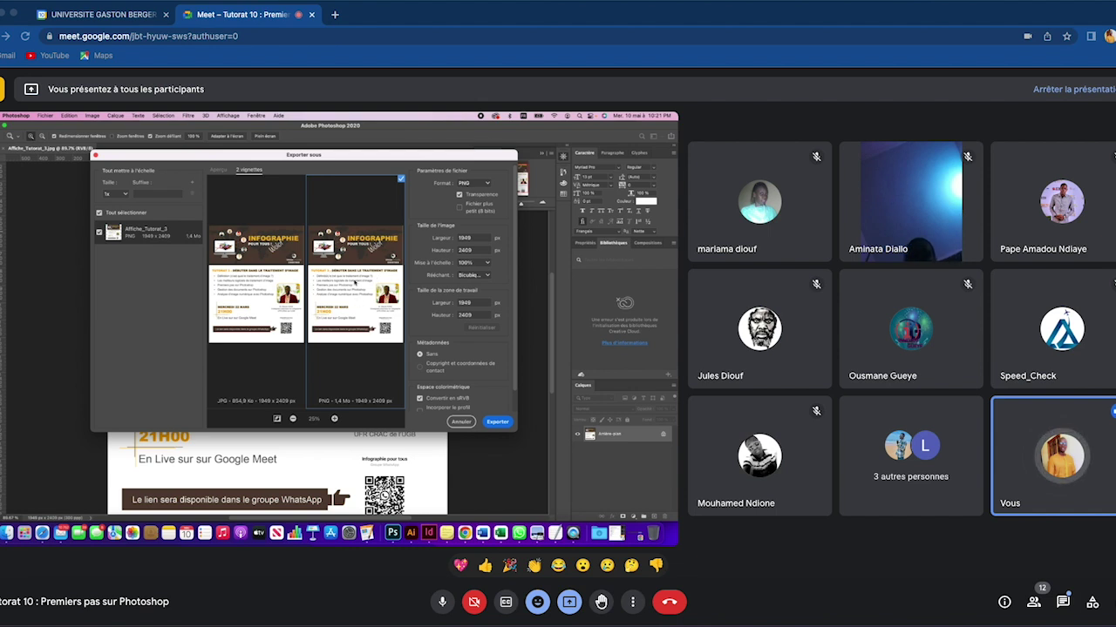
{"action": "left_click", "coordinate": [271, 284]}
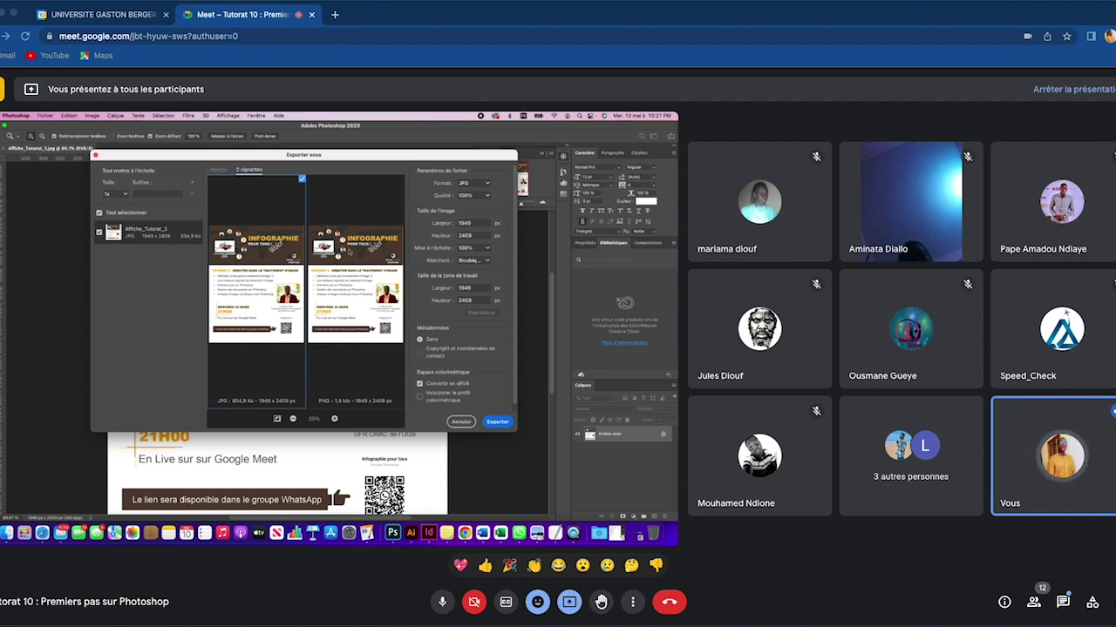
Step: Export the poster as Affiche_Tutorat_3.jpg into the Com folder
{"action": "left_click", "coordinate": [500, 423]}
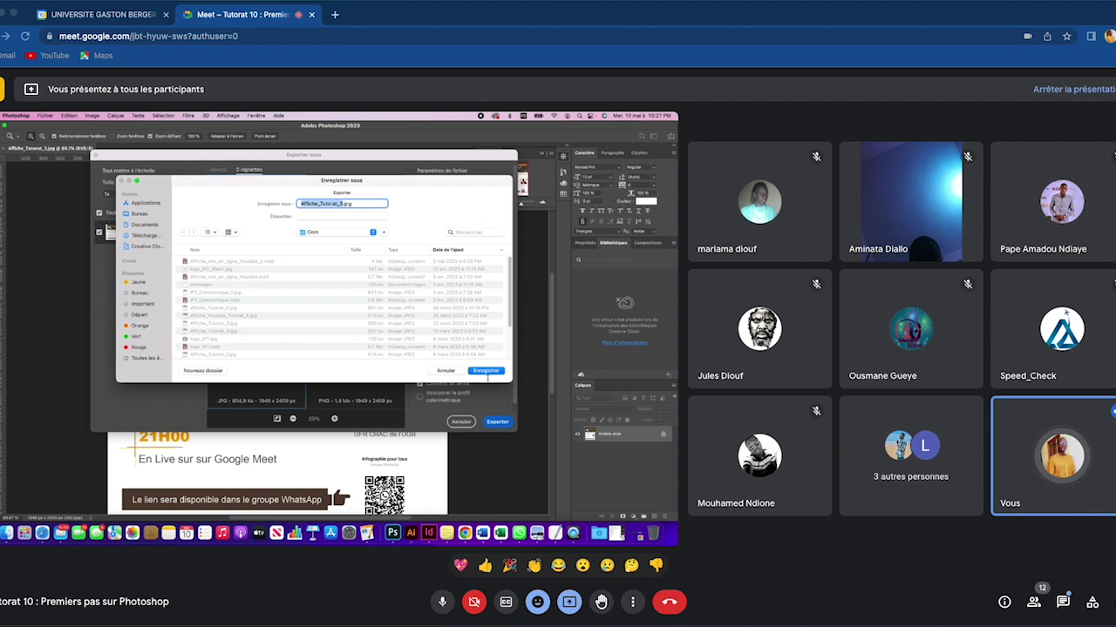
{"action": "key", "text": "Return"}
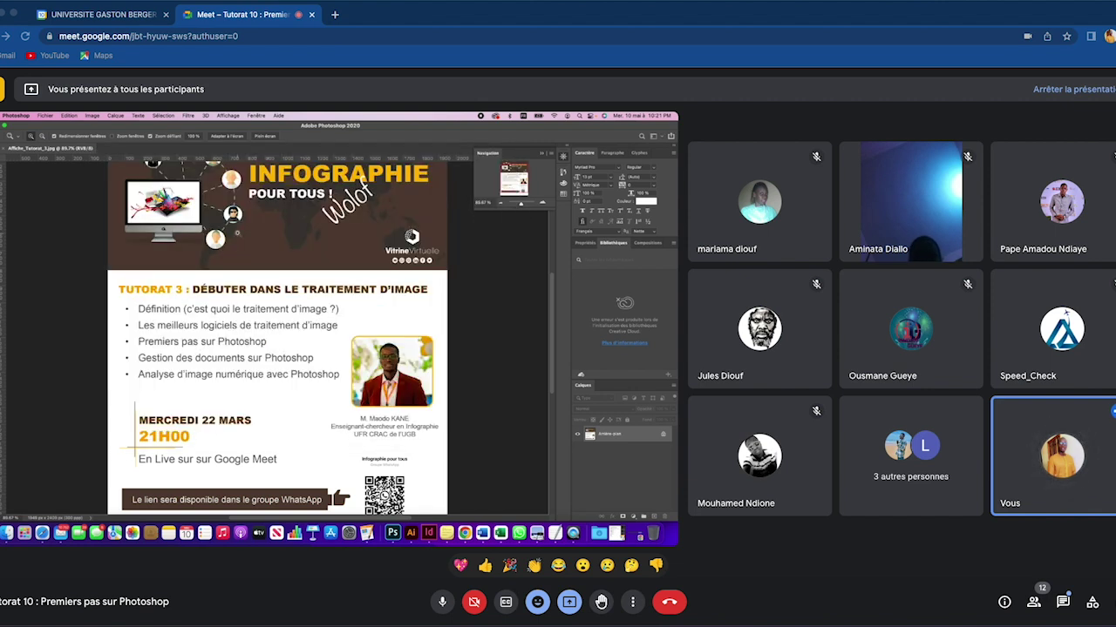
{"action": "left_click", "coordinate": [44, 115]}
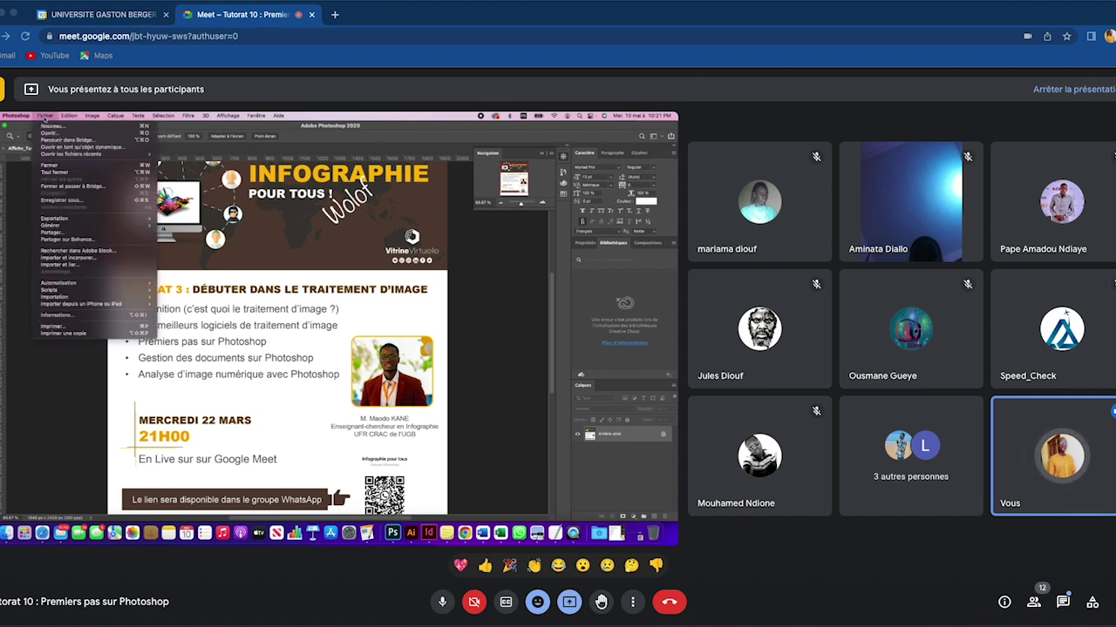
{"action": "mouse_move", "coordinate": [54, 218]}
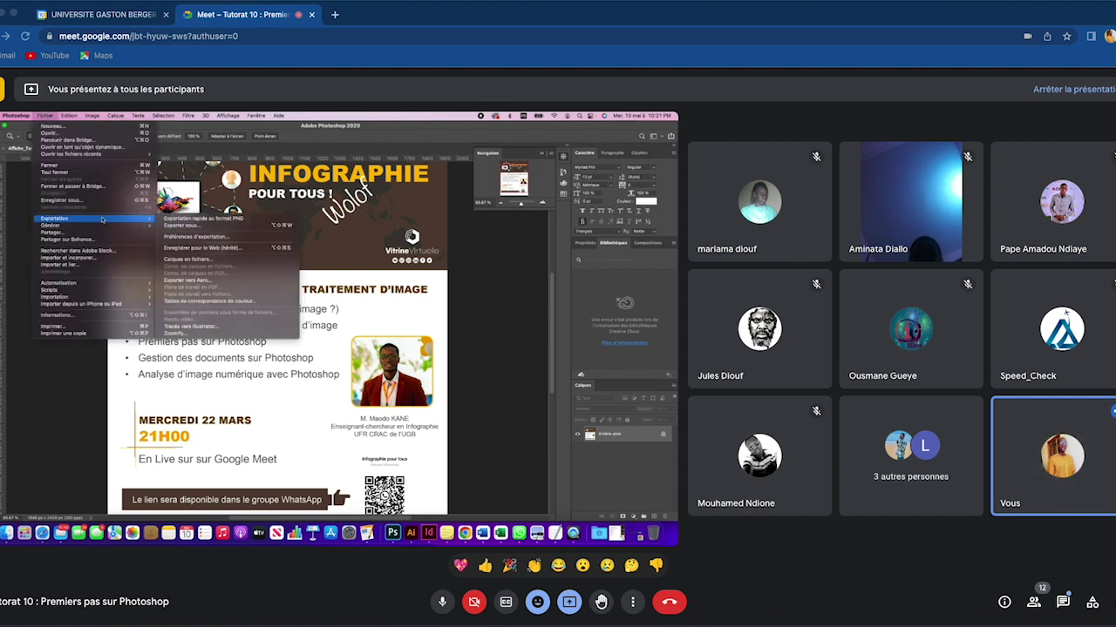
{"action": "left_click", "coordinate": [223, 250]}
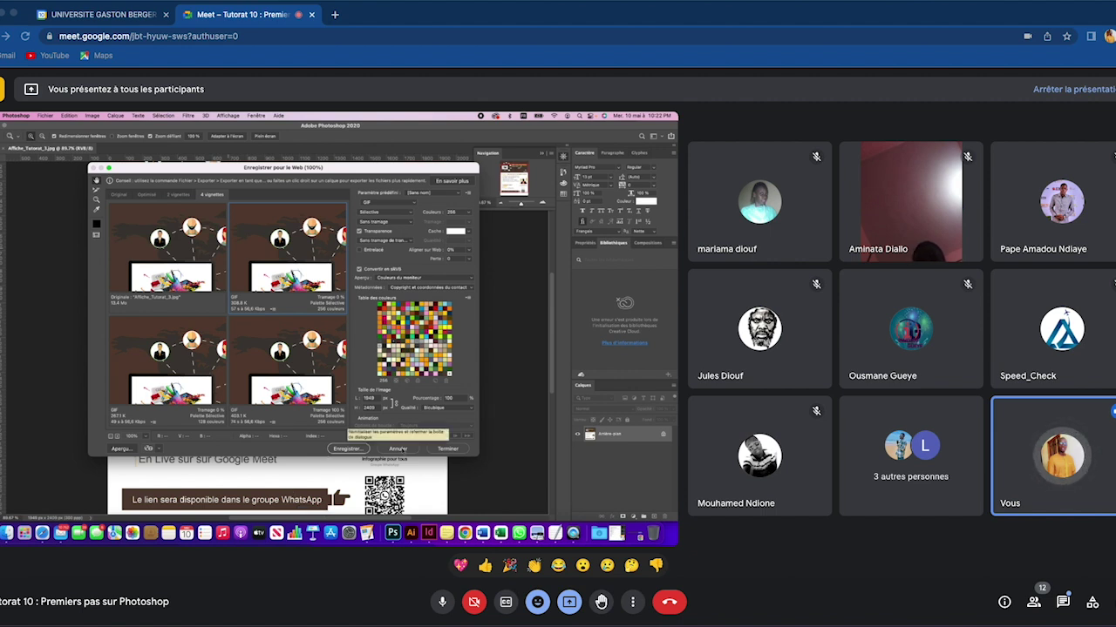
{"action": "left_click", "coordinate": [398, 449]}
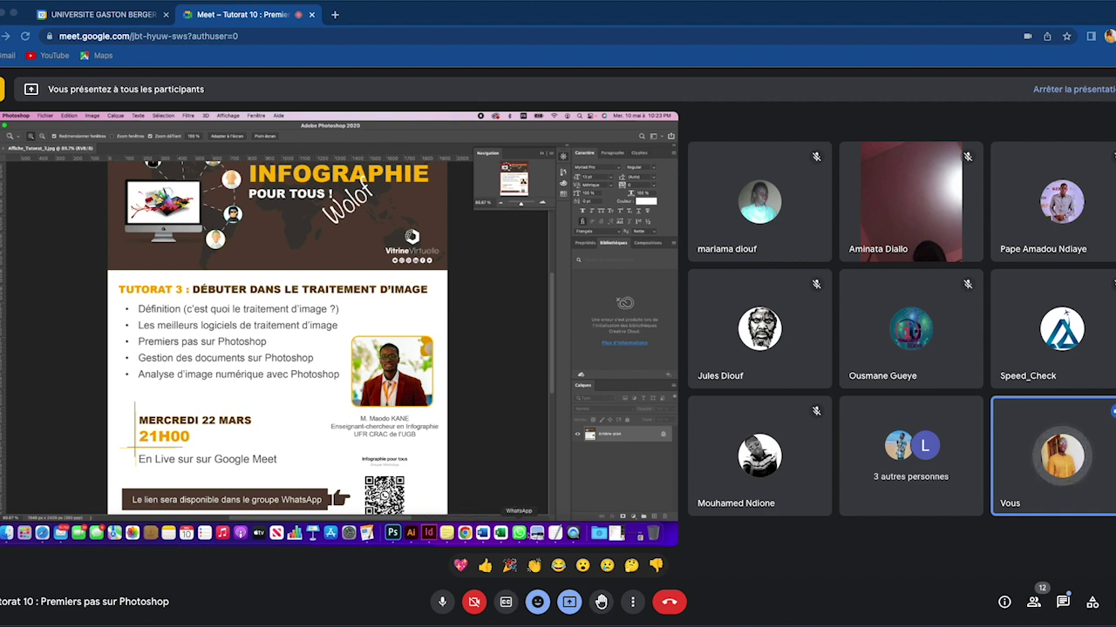
Step: Bring the shared slides back and advance to the closing slide announcing the Illustrator session
{"action": "left_click", "coordinate": [527, 533]}
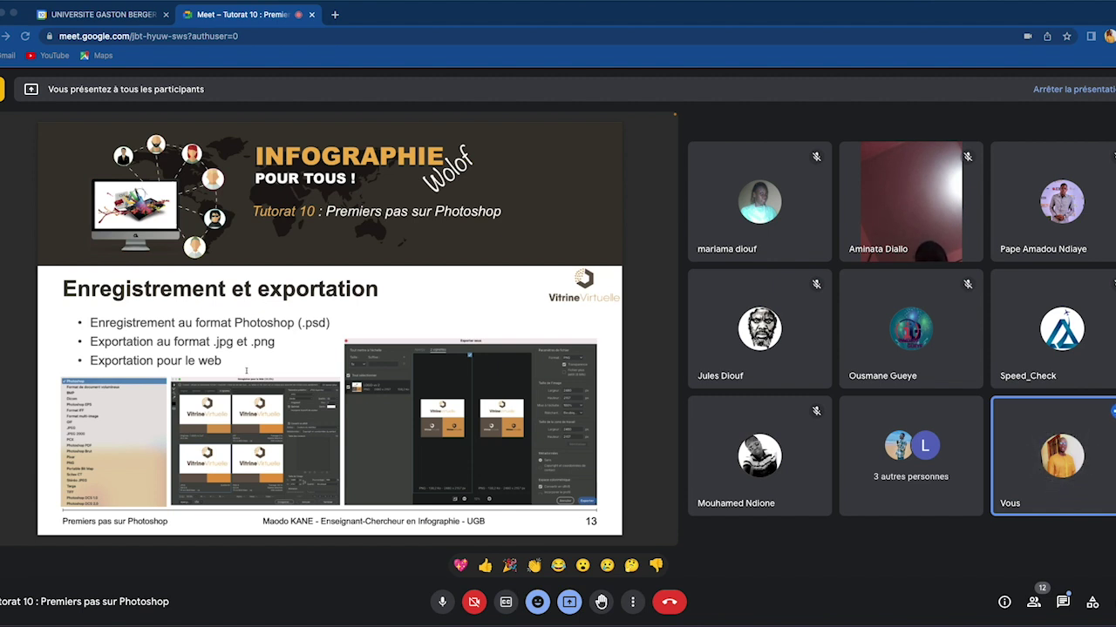
{"action": "key", "text": "Right"}
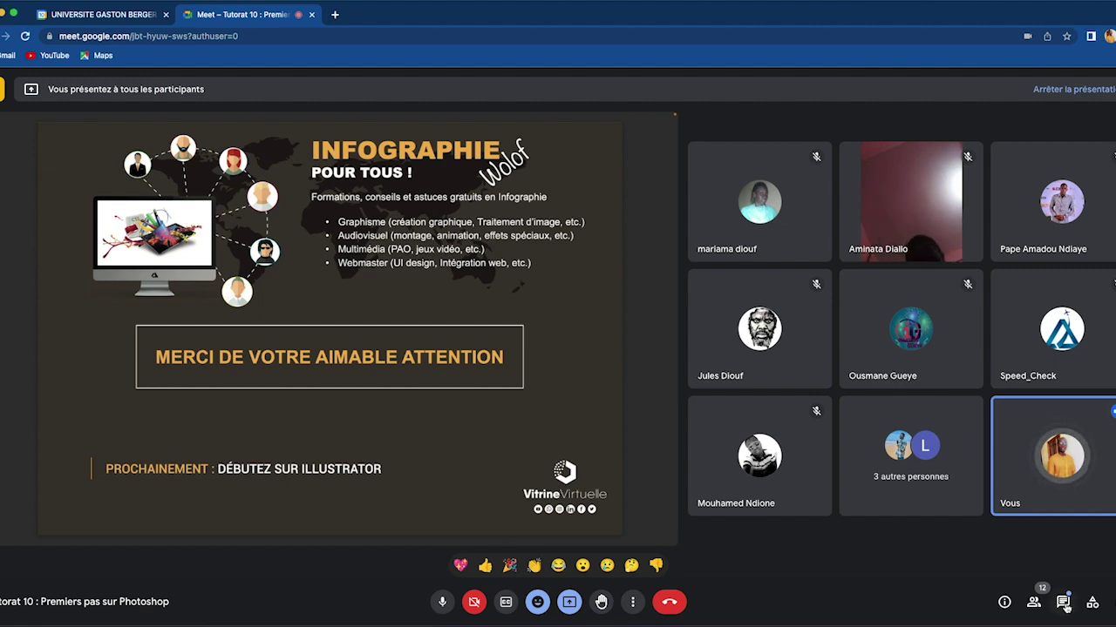
{"action": "left_click", "coordinate": [1063, 601]}
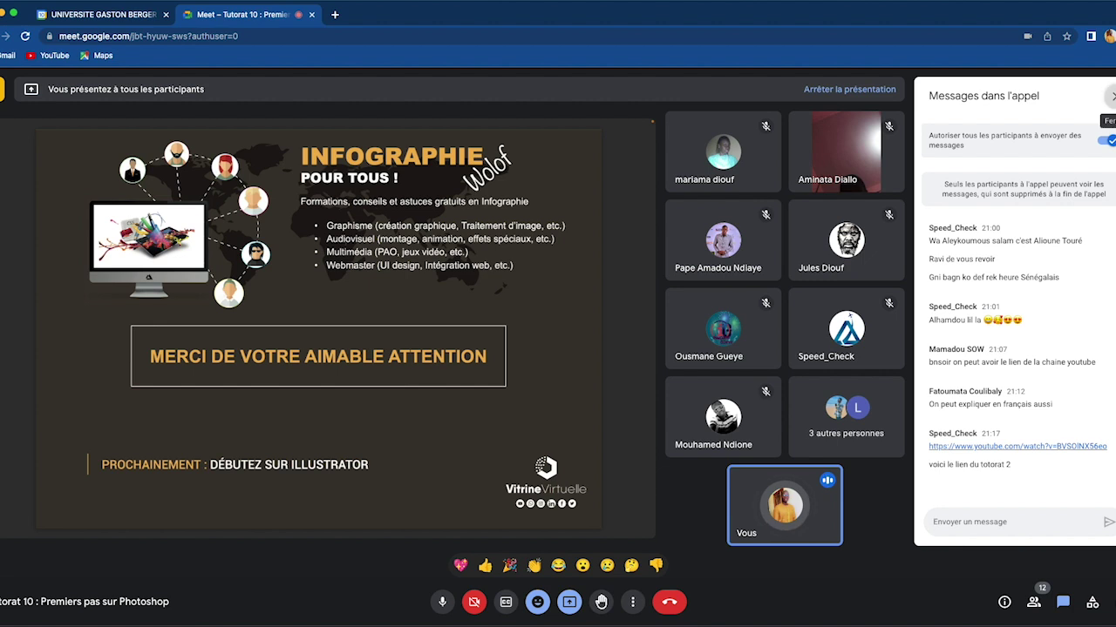
{"action": "left_click", "coordinate": [1112, 96]}
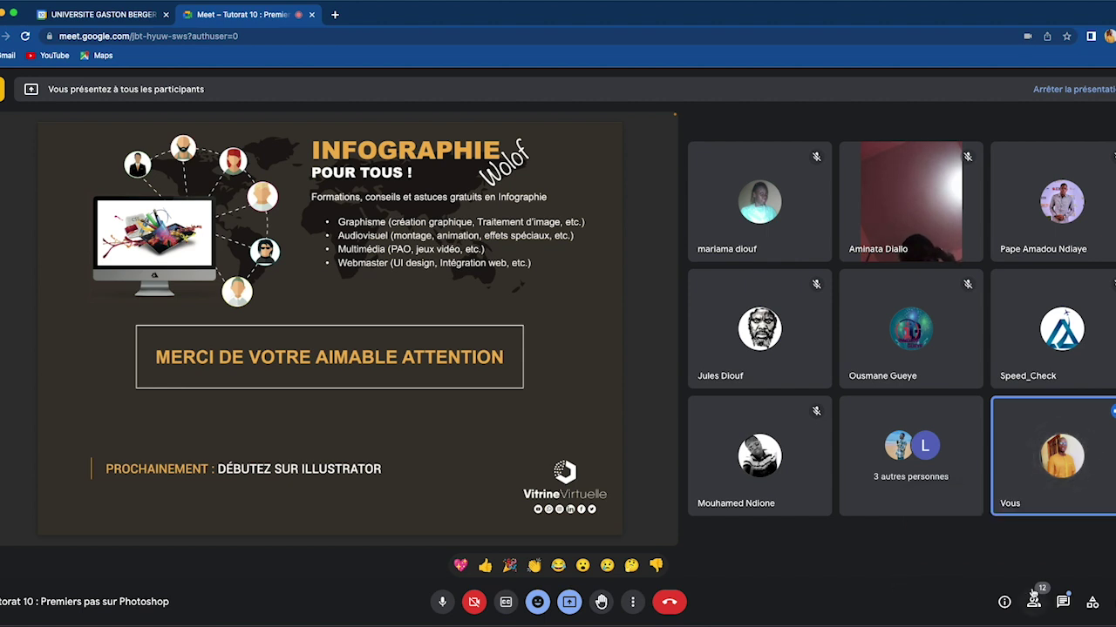
{"action": "left_click", "coordinate": [1062, 601]}
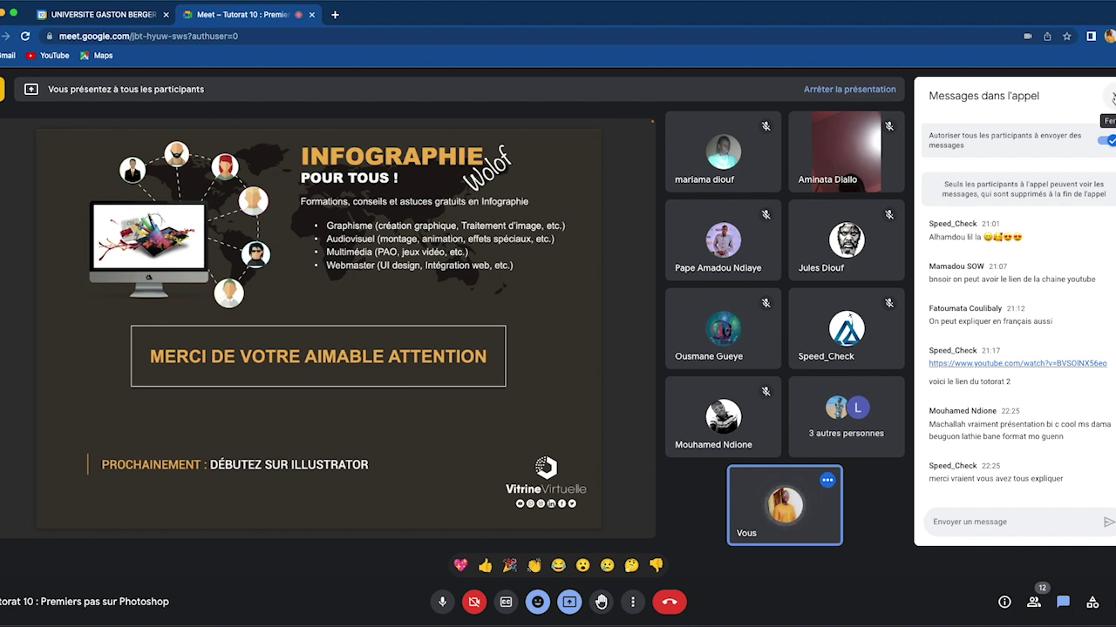
{"action": "left_click", "coordinate": [1113, 95]}
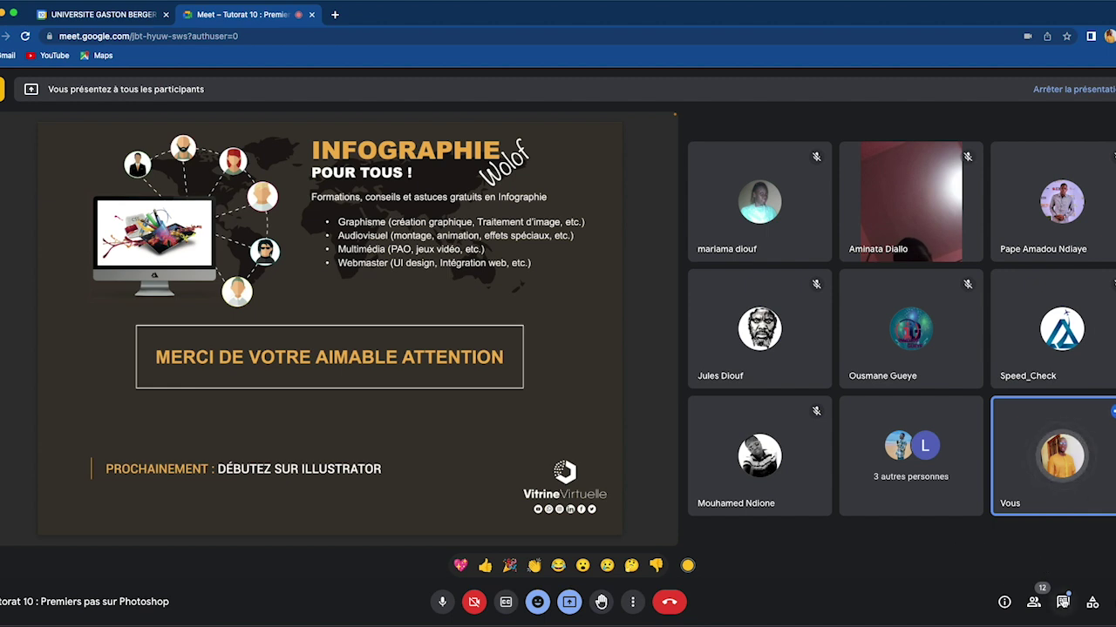
Step: Open the 'Messages dans l'appel' chat panel beside the shared thank-you slide
{"action": "left_click", "coordinate": [1065, 601]}
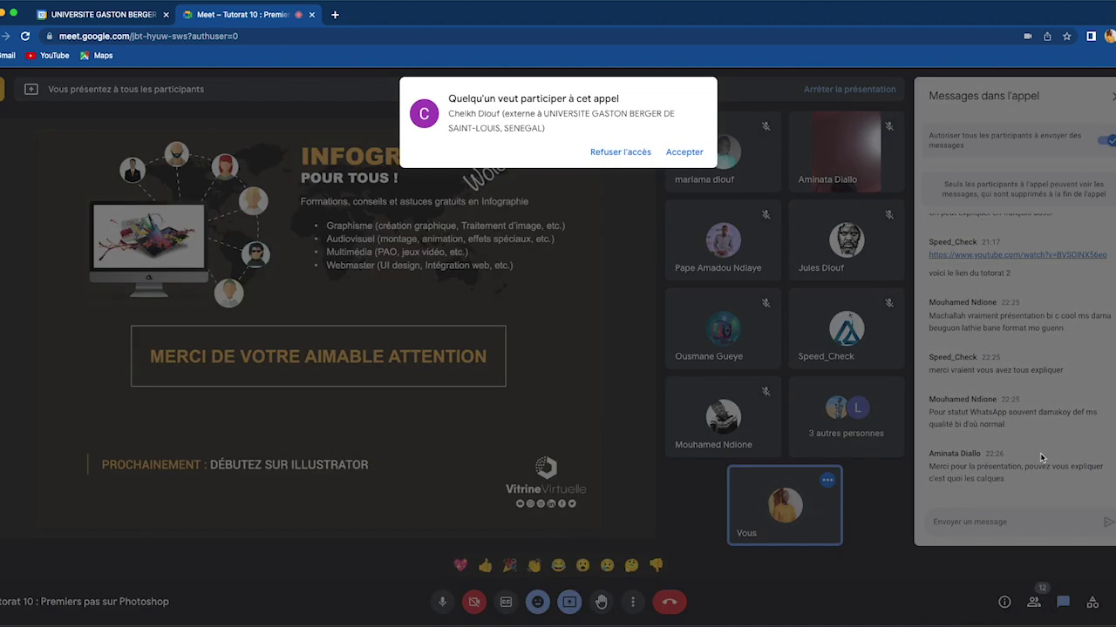
Step: Accept all three join requests, bringing the call to 15 participants
{"action": "left_click", "coordinate": [684, 153]}
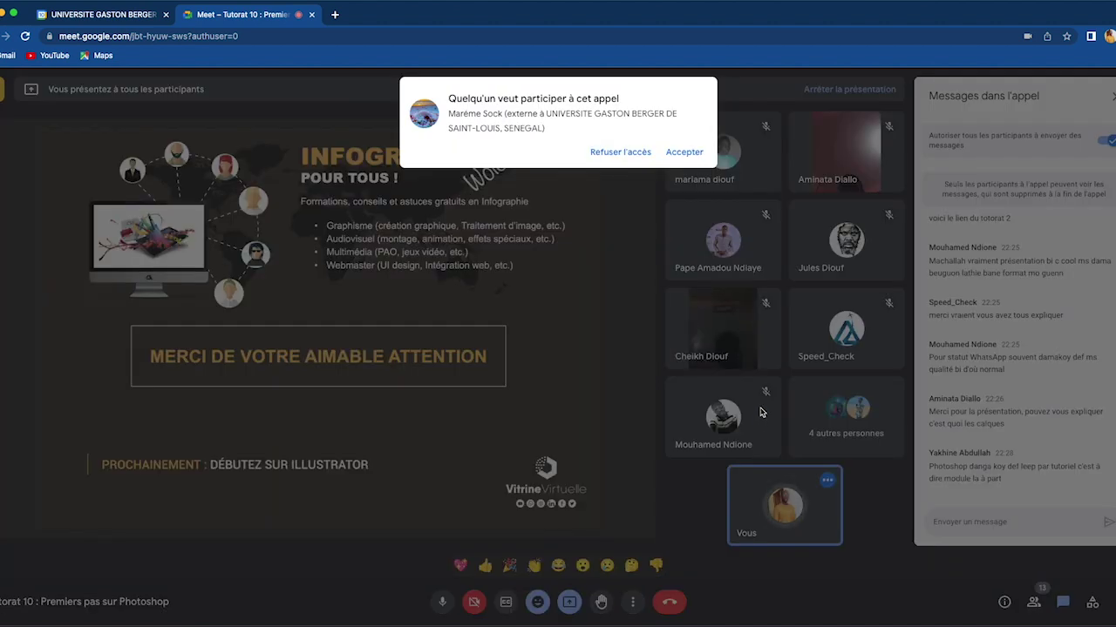
{"action": "left_click", "coordinate": [685, 152]}
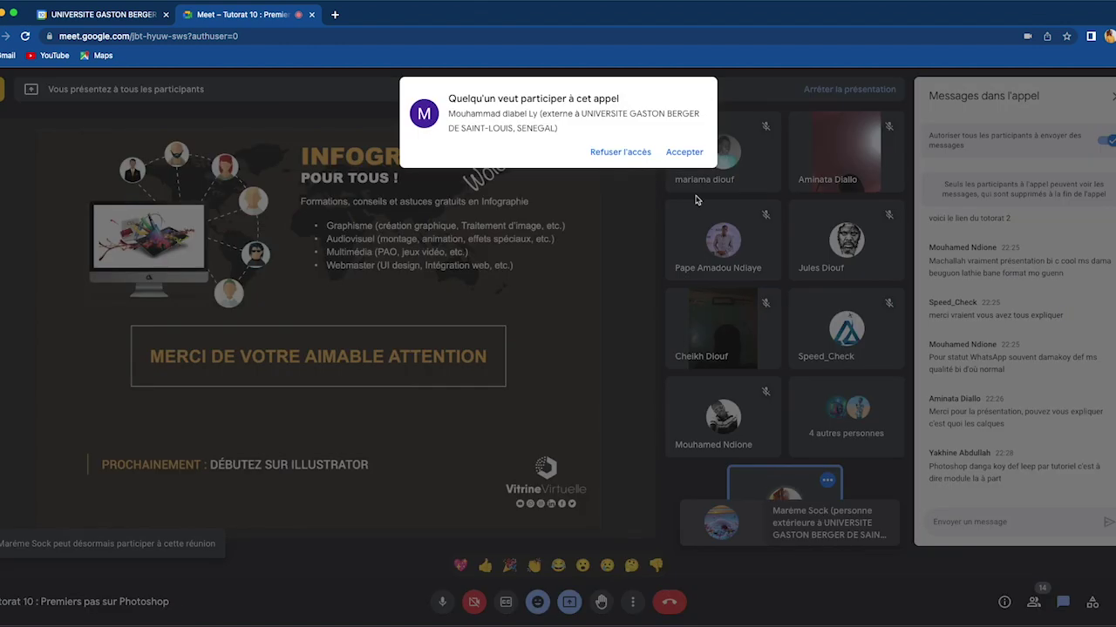
{"action": "left_click", "coordinate": [684, 153]}
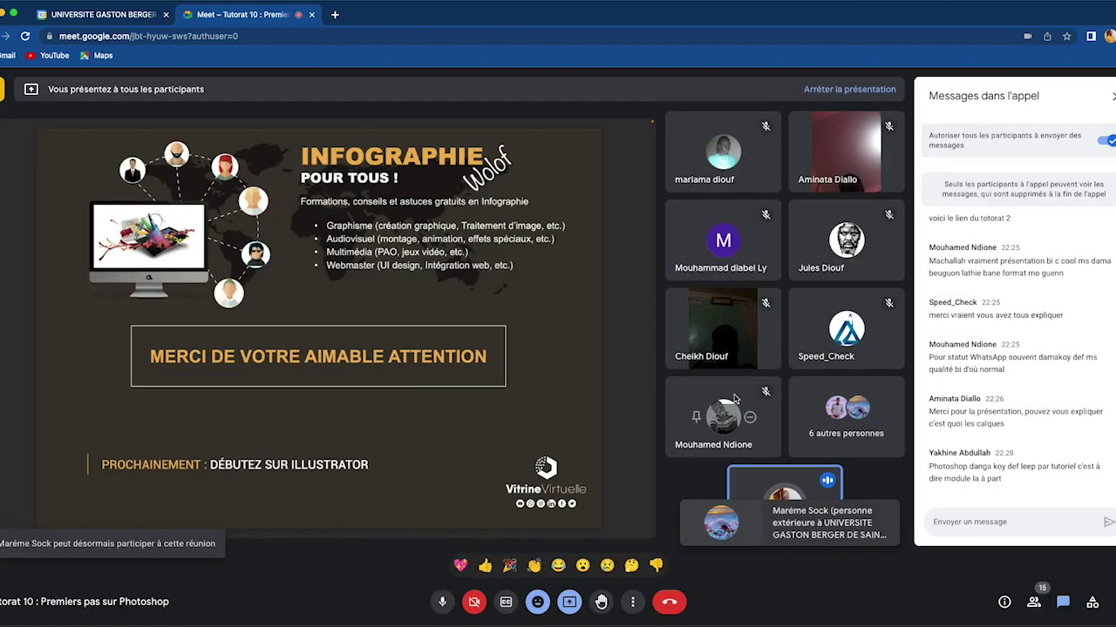